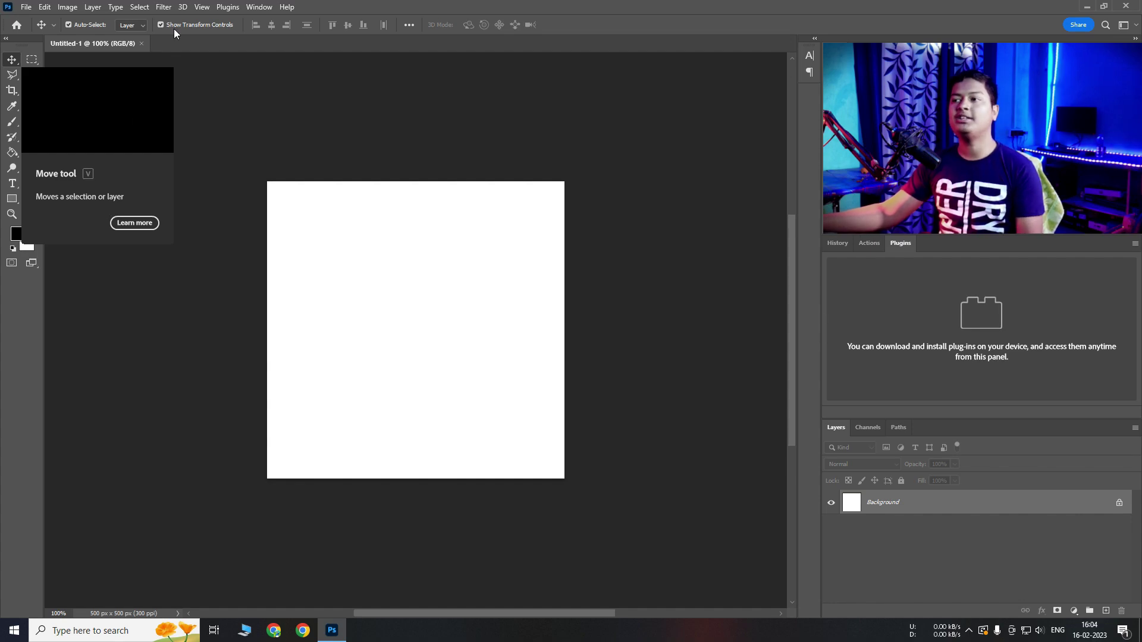
Step: Switch to the Artboard tool and return to the Move tool
{"action": "right_click", "coordinate": [16, 60]}
{"action": "left_click", "coordinate": [49, 71]}
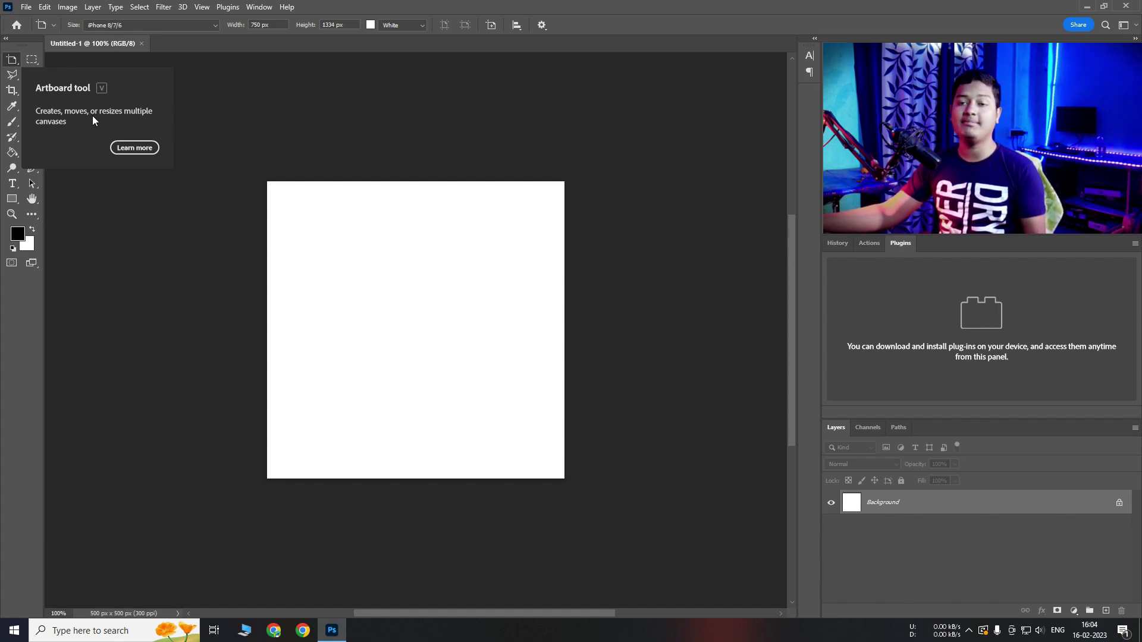
{"action": "right_click", "coordinate": [12, 59]}
{"action": "left_click", "coordinate": [43, 60]}
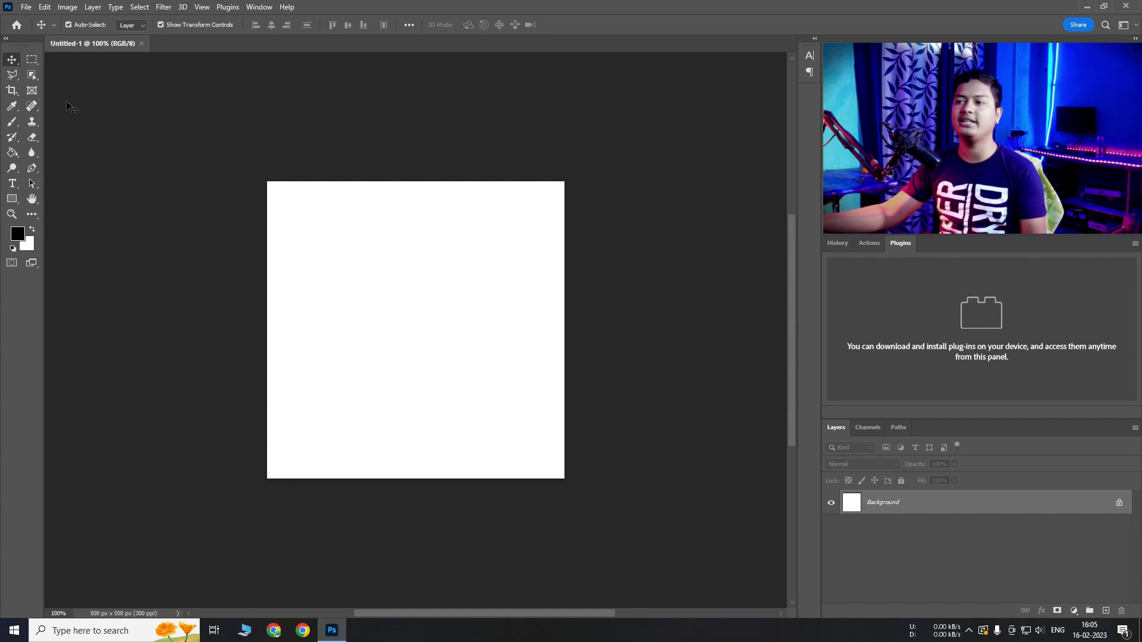
{"action": "right_click", "coordinate": [13, 59]}
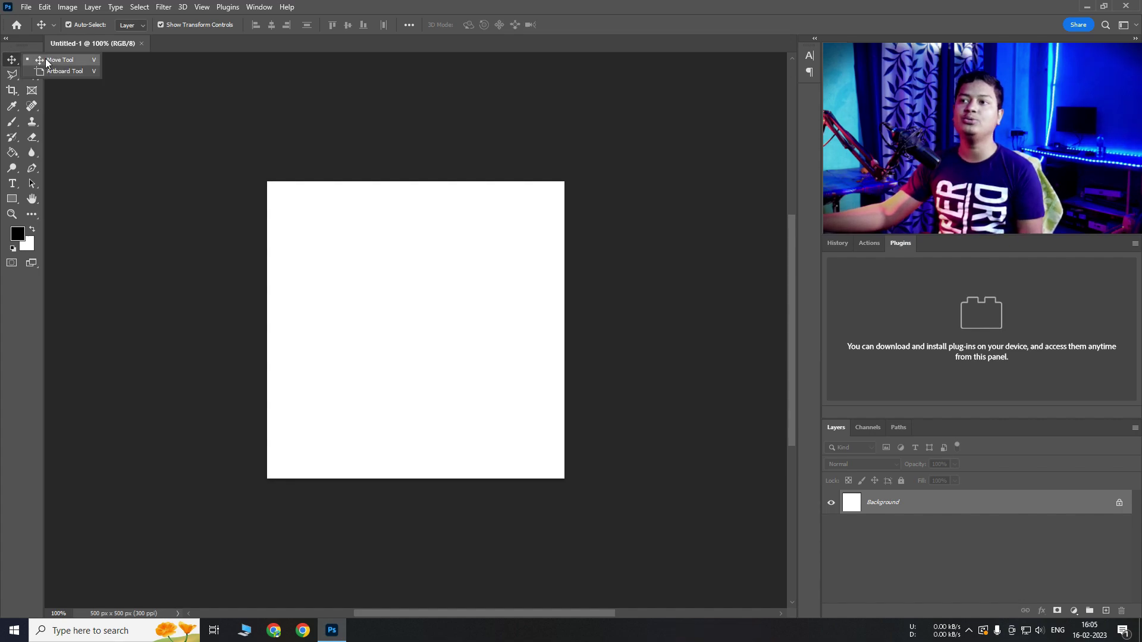
{"action": "left_click", "coordinate": [65, 59]}
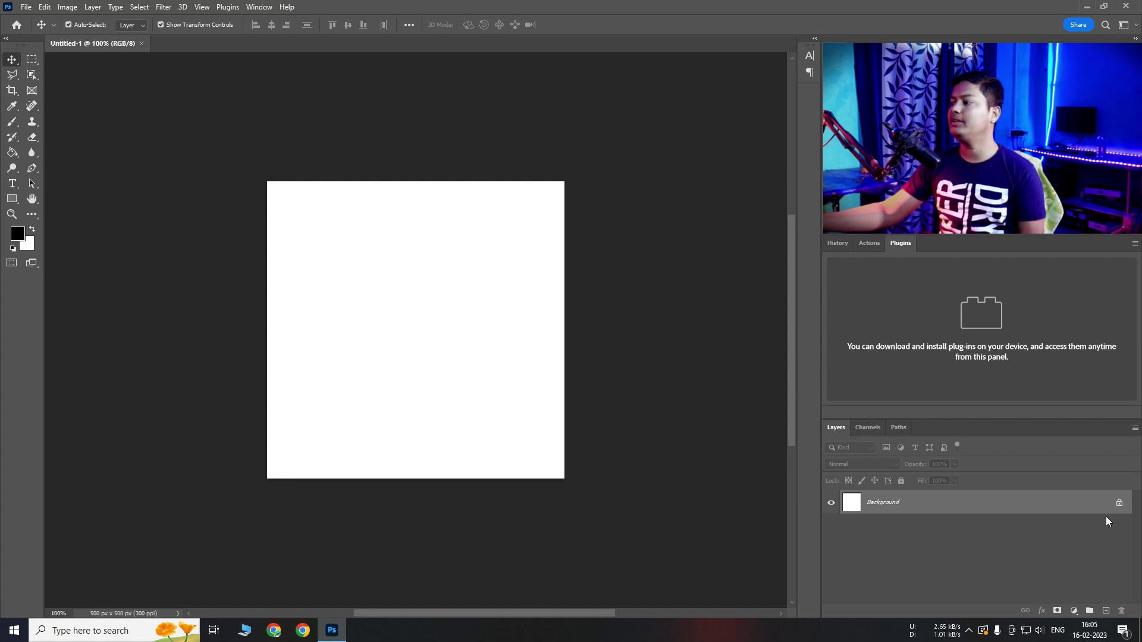
Step: Add two new layers and paint one soft black 161 px brush dot on each, at the canvas's upper left and lower right
{"action": "left_click", "coordinate": [1106, 611]}
{"action": "left_click", "coordinate": [1106, 611]}
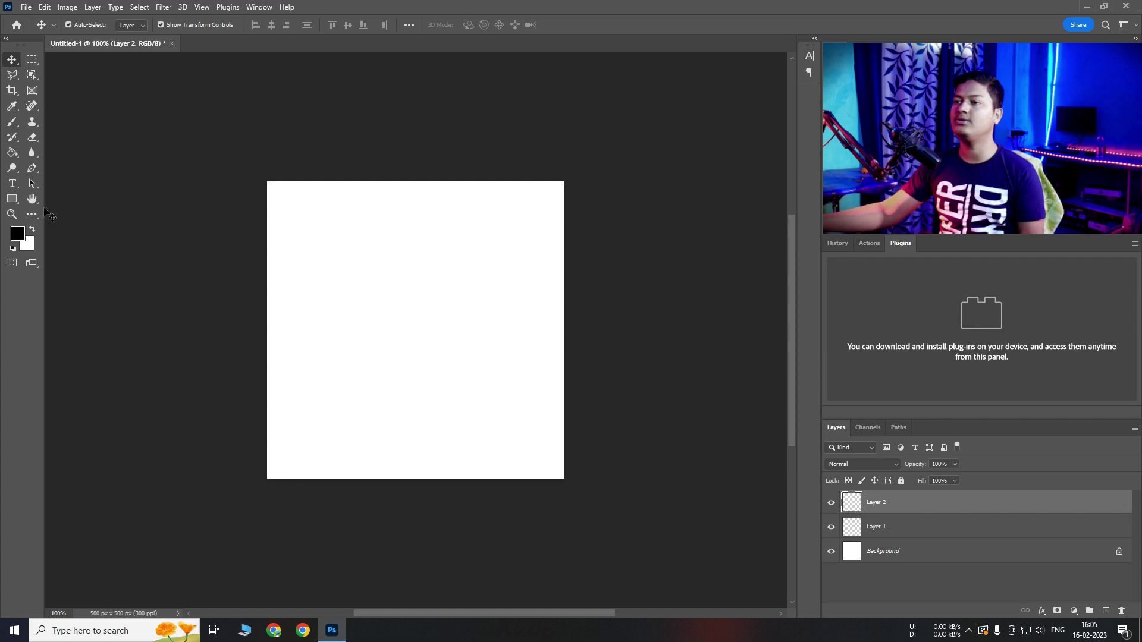
{"action": "left_click", "coordinate": [12, 123]}
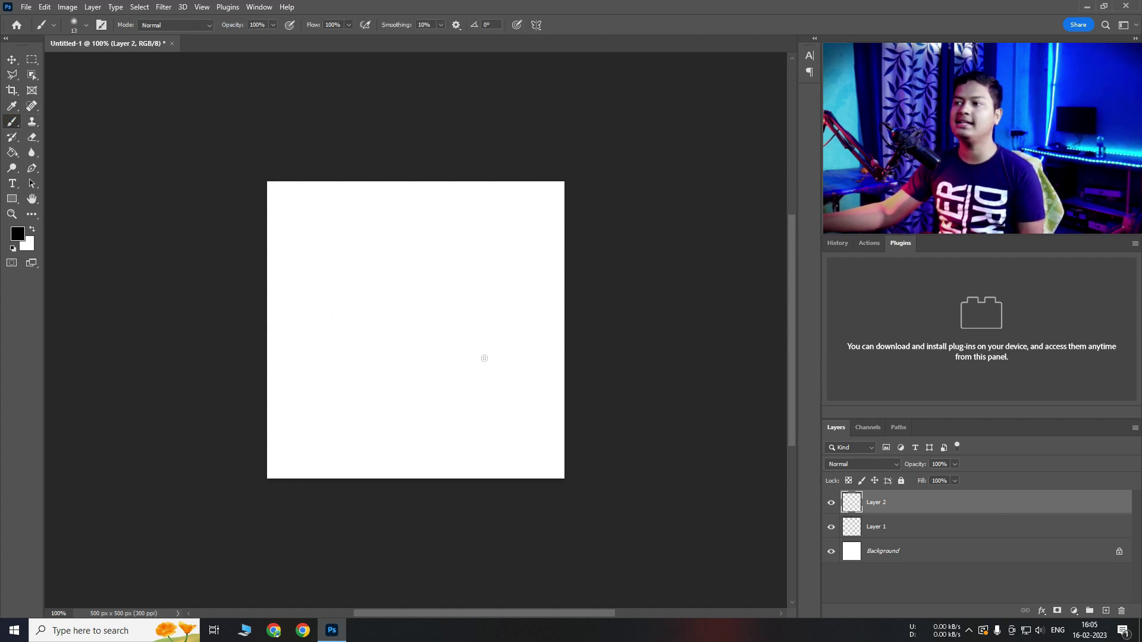
{"action": "right_click", "coordinate": [377, 272]}
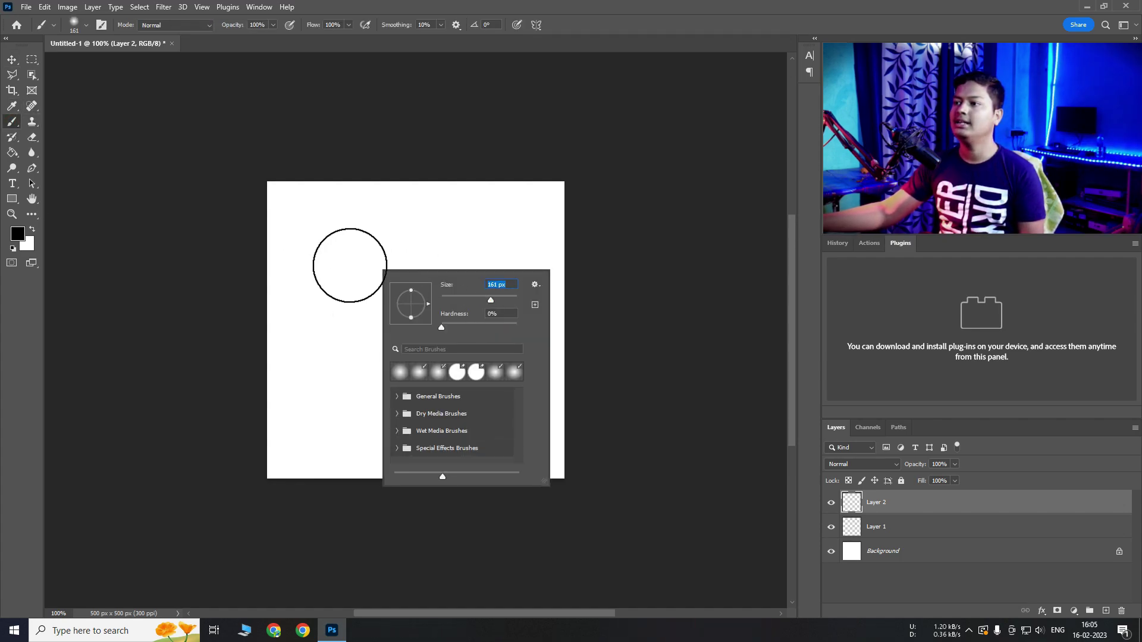
{"action": "left_click", "coordinate": [362, 264]}
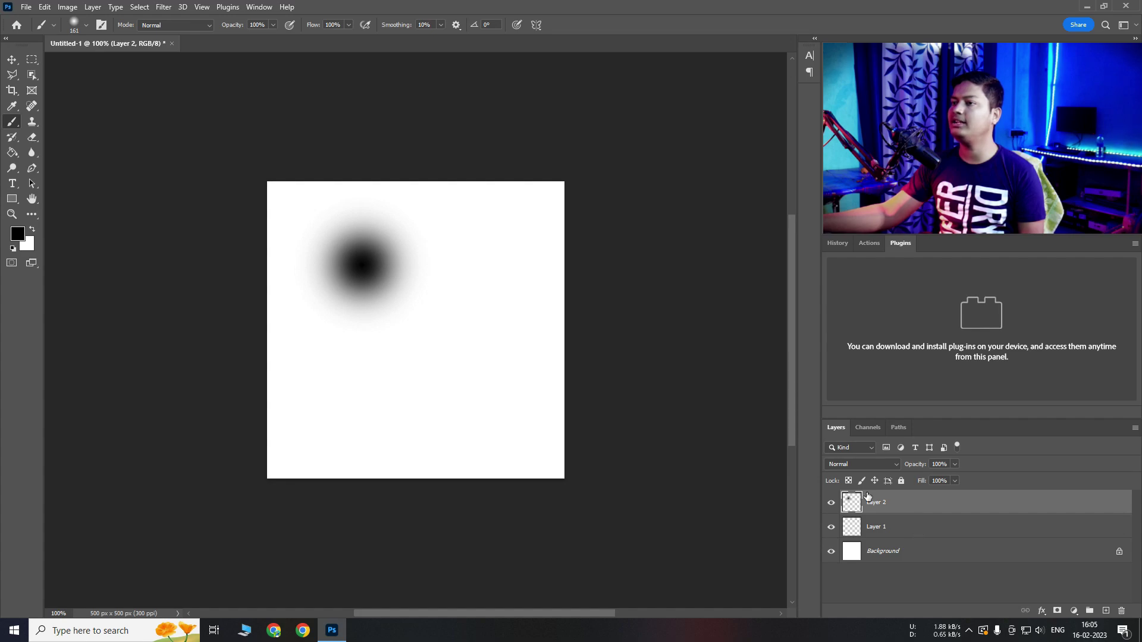
{"action": "left_click", "coordinate": [864, 527]}
{"action": "left_click", "coordinate": [483, 381]}
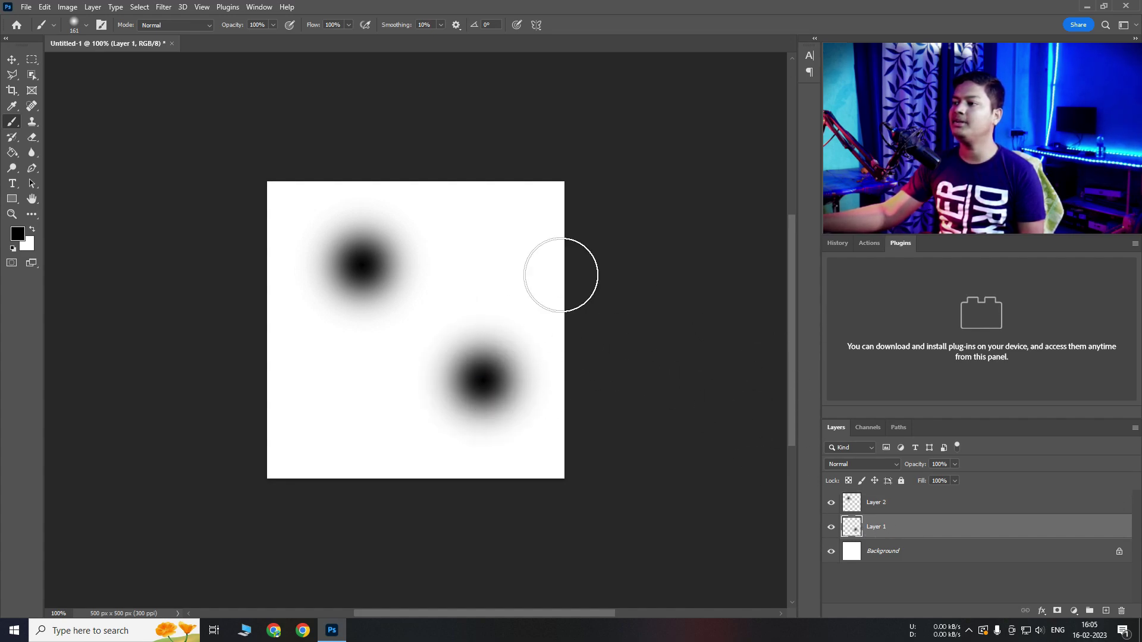
Step: Move the Layer 1 dot to the lower middle of the canvas and the Layer 2 dot to the upper right
{"action": "key", "text": "v"}
{"action": "left_click_drag", "start_coordinate": [503, 397], "coordinate": [422, 416]}
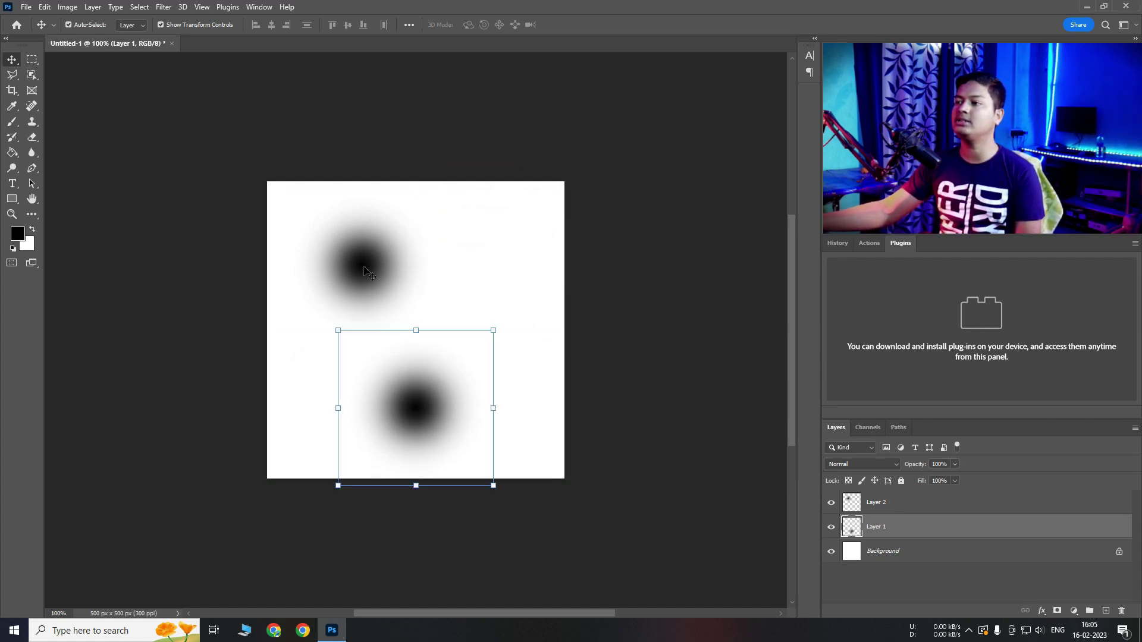
{"action": "mouse_move", "coordinate": [359, 271]}
{"action": "left_mouse_down"}
{"action": "mouse_move", "coordinate": [486, 226]}
{"action": "mouse_move", "coordinate": [480, 240]}
{"action": "mouse_move", "coordinate": [342, 292]}
{"action": "mouse_move", "coordinate": [376, 276]}
{"action": "left_mouse_up"}
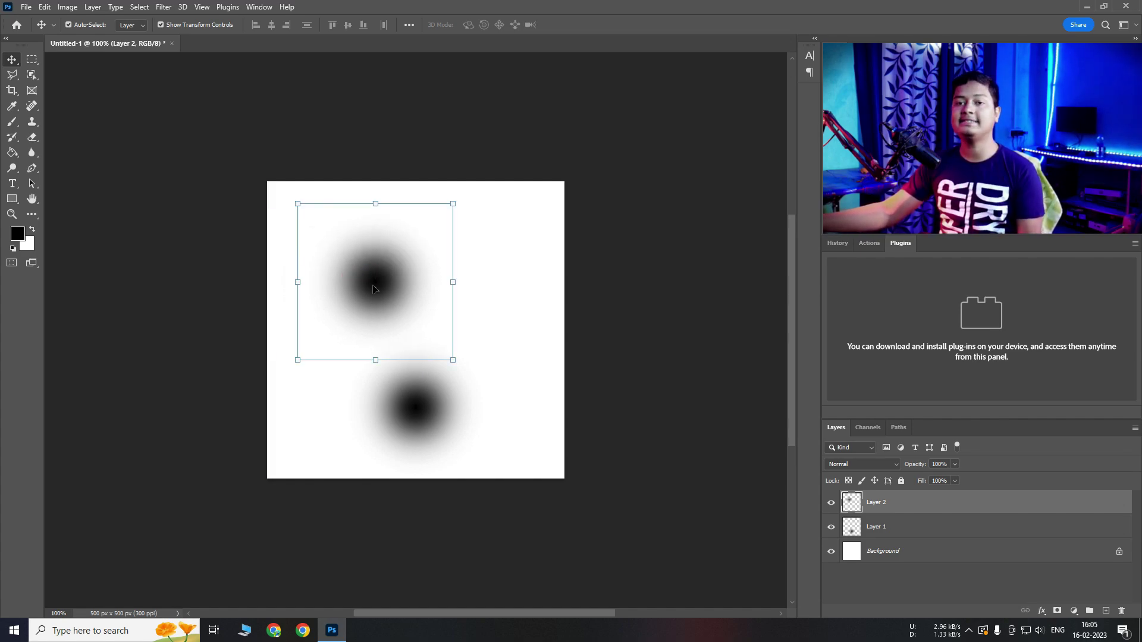
{"action": "left_click_drag", "start_coordinate": [383, 276], "coordinate": [462, 261]}
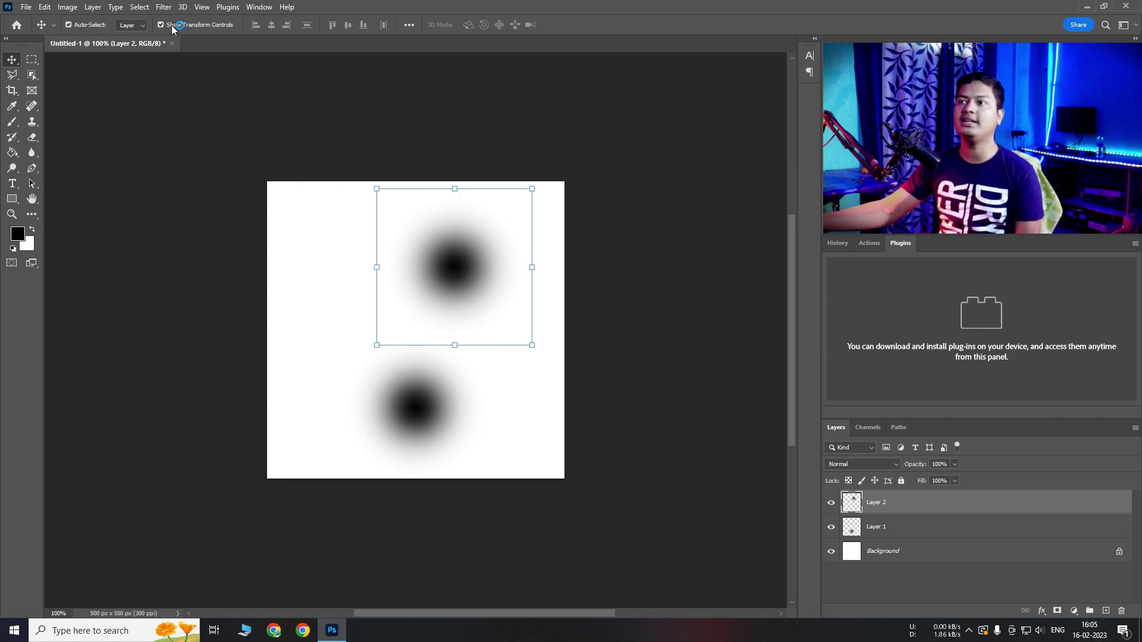
Step: Set the Move tool's Auto-Select to Layer and reposition the Layer 2 dot several times across the upper half of the canvas
{"action": "left_click", "coordinate": [140, 27]}
{"action": "left_click", "coordinate": [141, 27]}
{"action": "left_click", "coordinate": [141, 27]}
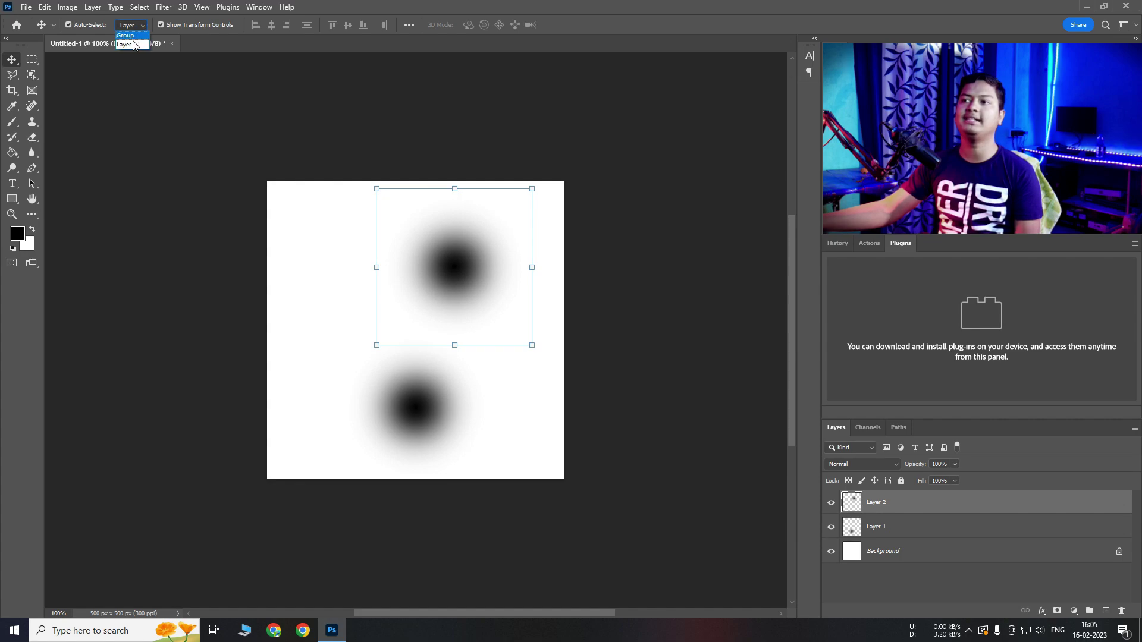
{"action": "left_click", "coordinate": [125, 45]}
{"action": "left_click_drag", "start_coordinate": [476, 251], "coordinate": [381, 257]}
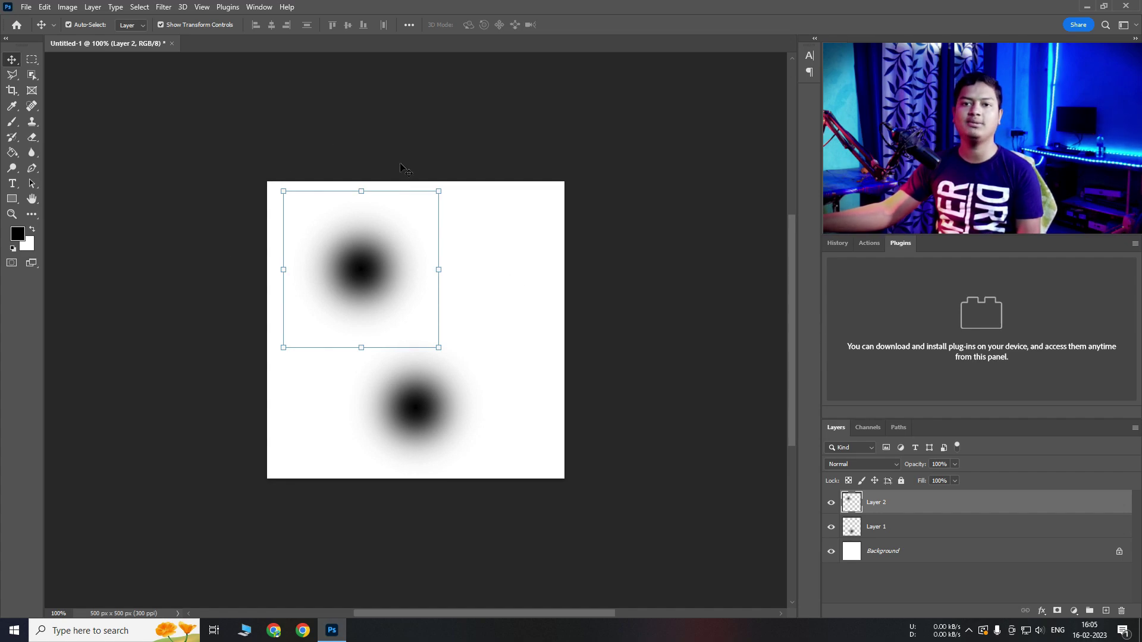
{"action": "left_click_drag", "start_coordinate": [370, 272], "coordinate": [410, 283]}
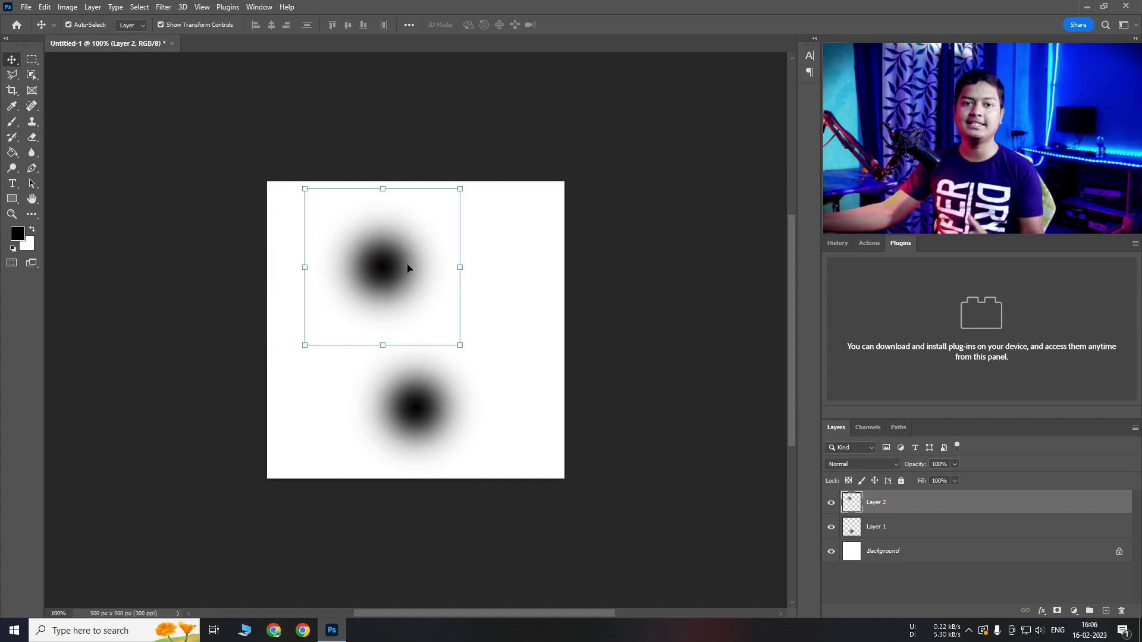
{"action": "left_click_drag", "start_coordinate": [408, 268], "coordinate": [451, 275]}
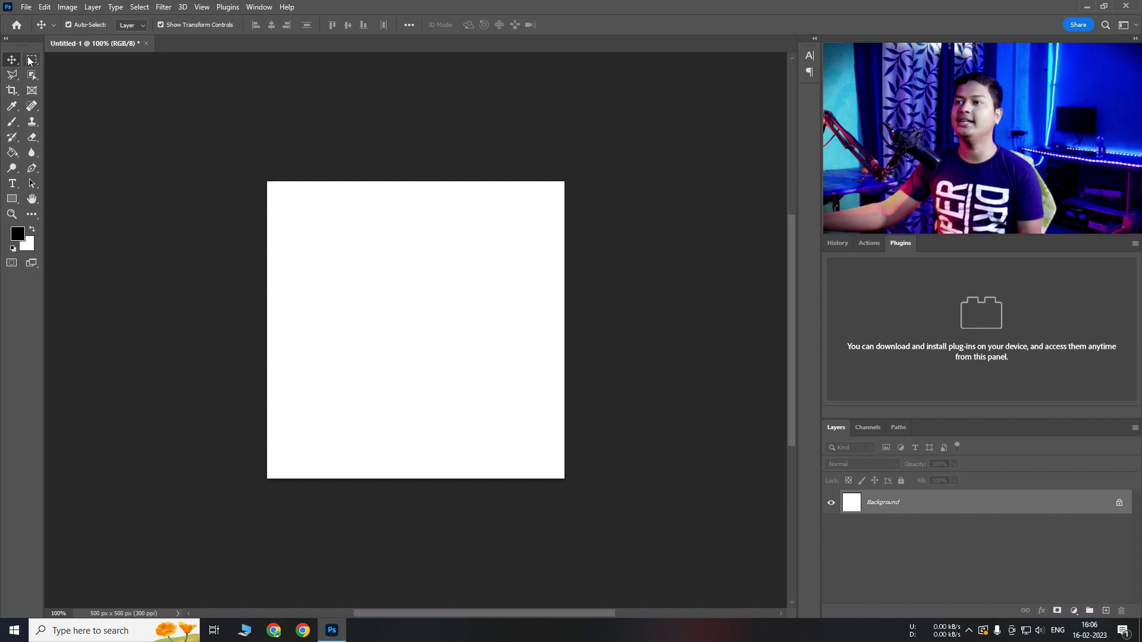
Step: Draw several freehand rectangular marquee selections, ending with one near the upper middle of the canvas
{"action": "left_click", "coordinate": [30, 60]}
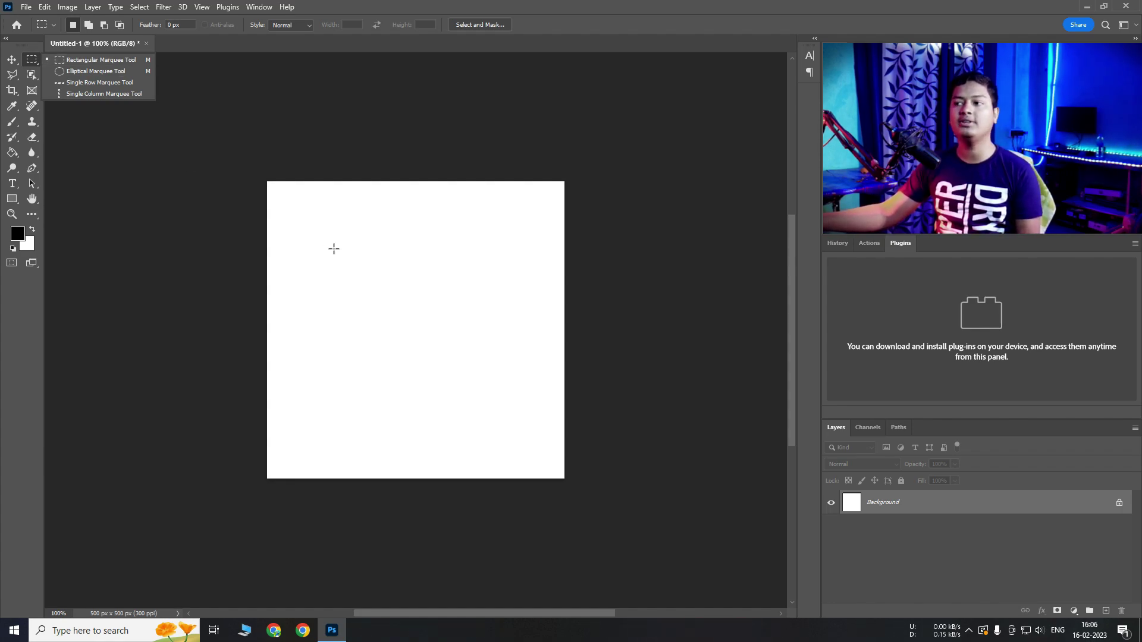
{"action": "left_click_drag", "start_coordinate": [335, 240], "coordinate": [535, 423]}
{"action": "left_click_drag", "start_coordinate": [287, 206], "coordinate": [339, 281]}
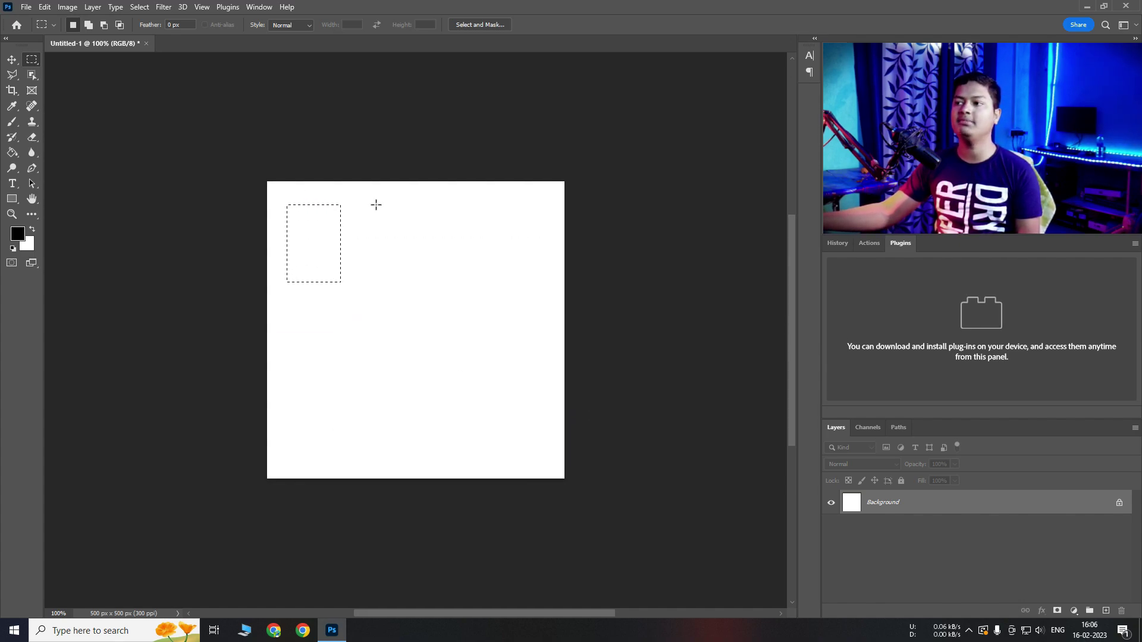
{"action": "left_click_drag", "start_coordinate": [379, 205], "coordinate": [462, 293]}
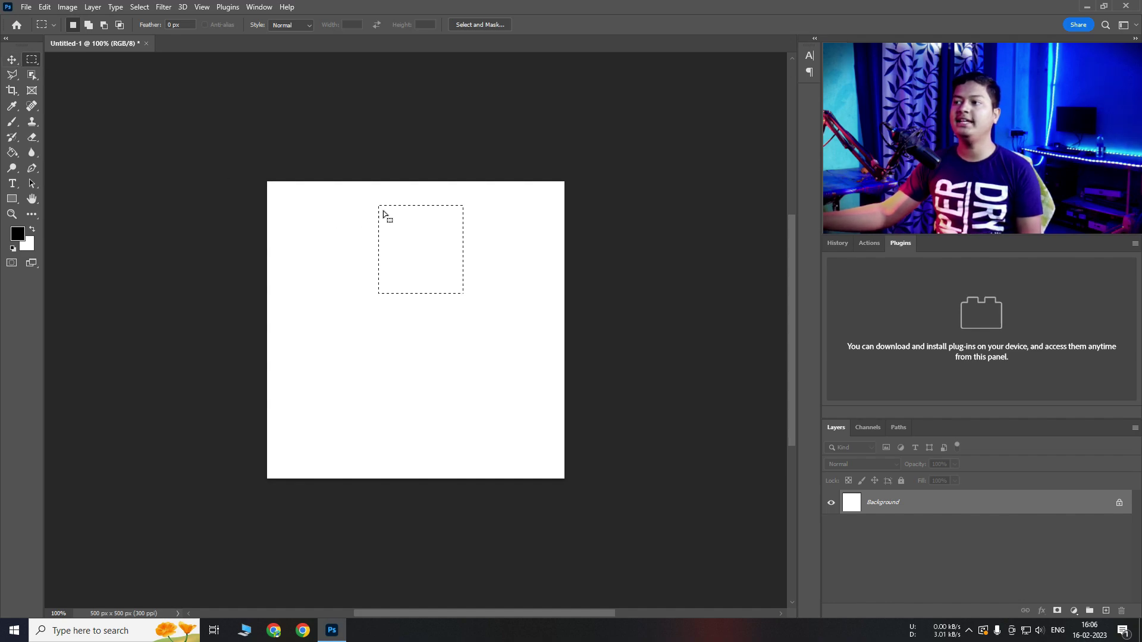
Step: Draw a tall oval selection left of the canvas centre with the Elliptical Marquee tool
{"action": "right_click", "coordinate": [34, 61]}
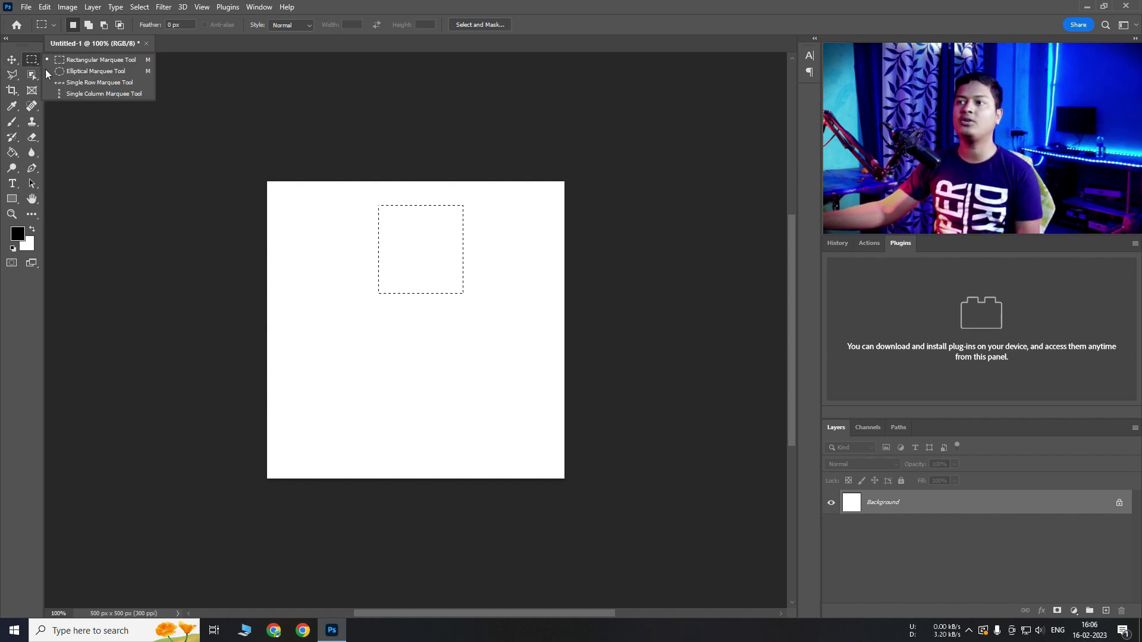
{"action": "left_click", "coordinate": [94, 73]}
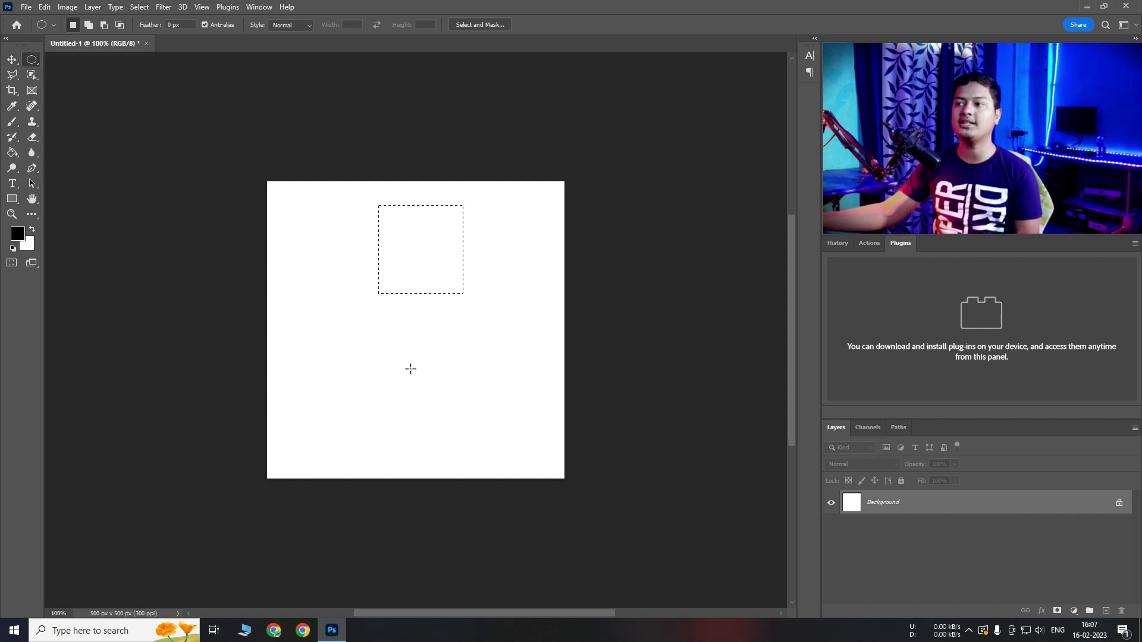
{"action": "left_click_drag", "start_coordinate": [320, 228], "coordinate": [426, 390]}
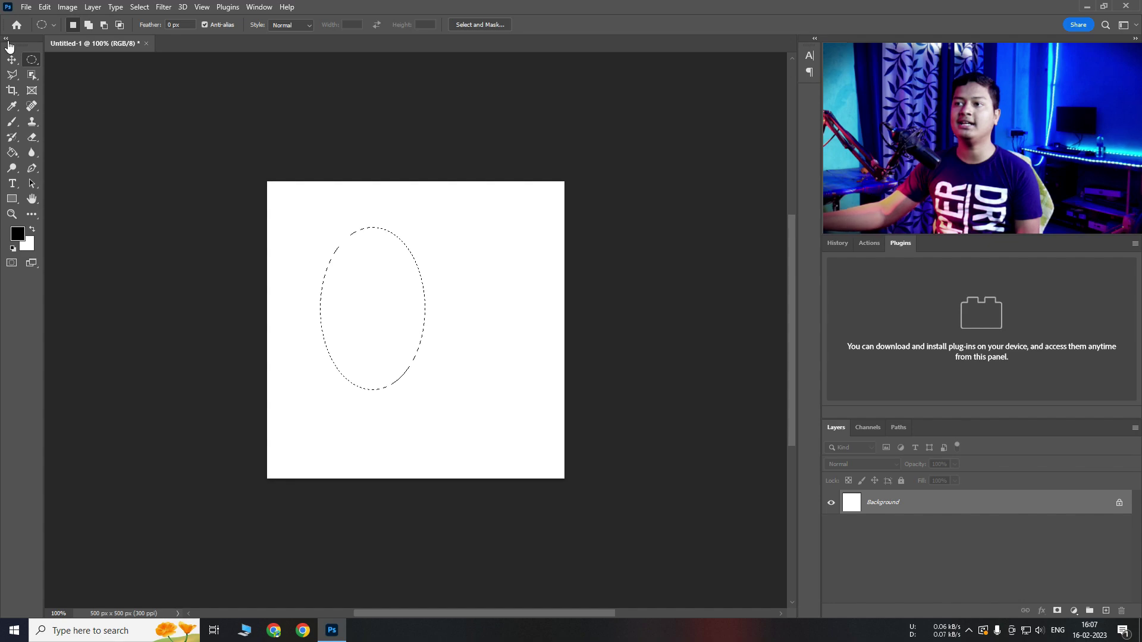
Step: Return to the Rectangular Marquee tool and draw freehand rectangular selections in the upper part of the canvas
{"action": "right_click", "coordinate": [32, 59]}
{"action": "left_click", "coordinate": [95, 60]}
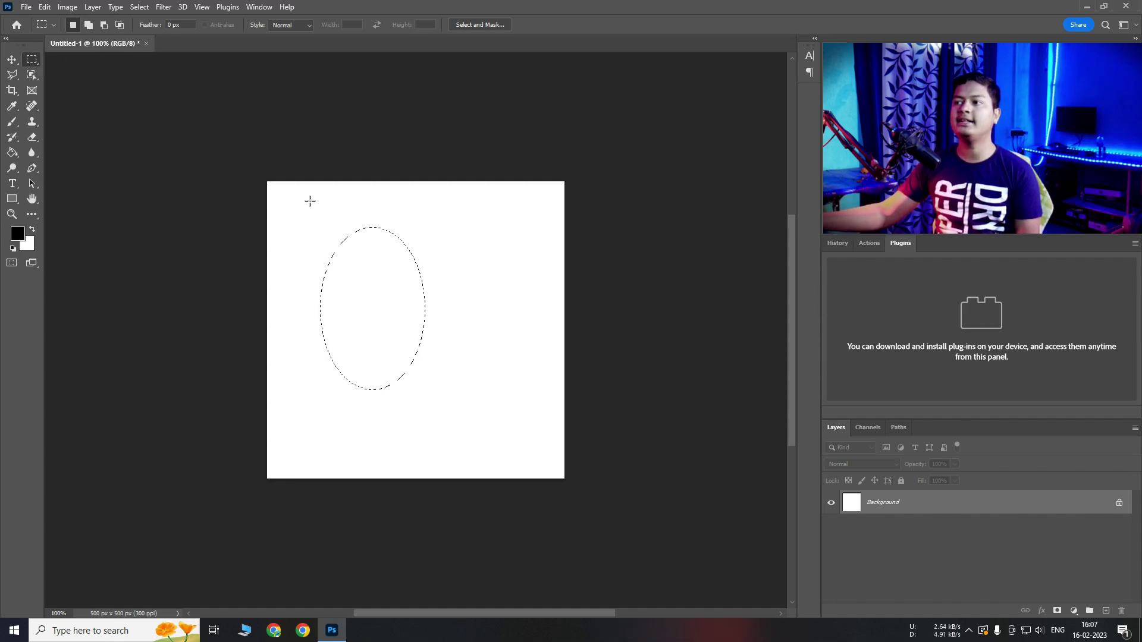
{"action": "left_click_drag", "start_coordinate": [310, 200], "coordinate": [529, 274]}
{"action": "left_click_drag", "start_coordinate": [484, 289], "coordinate": [526, 251]}
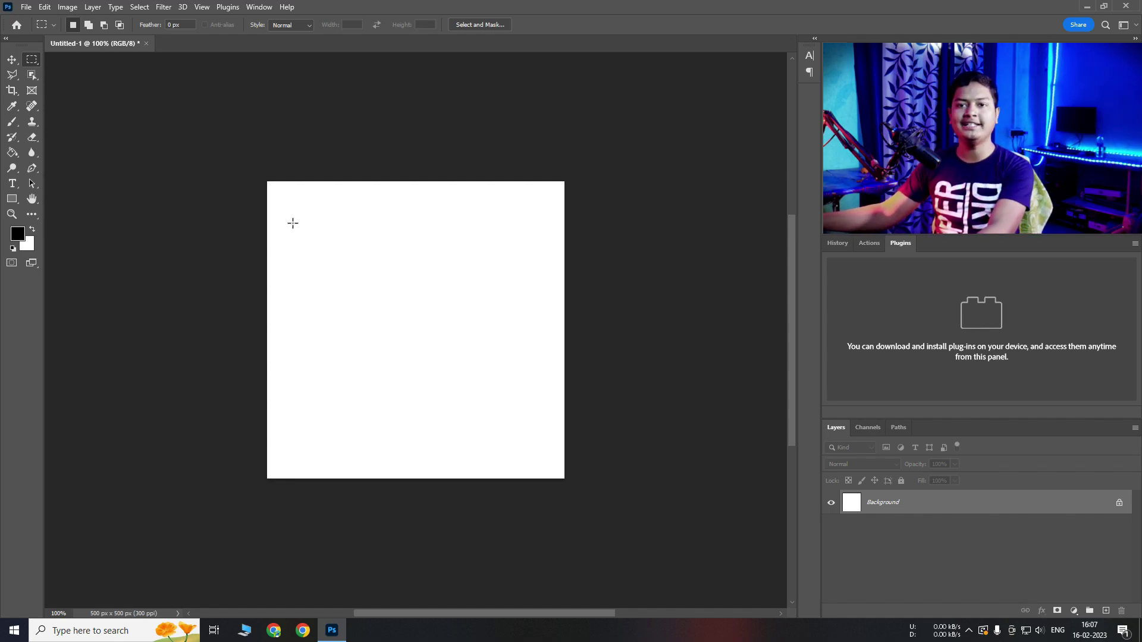
Step: Draw a square selection of about 323 px with the Rectangular Marquee tool and deselect it
{"action": "left_click_drag", "start_coordinate": [298, 215], "coordinate": [490, 405]}
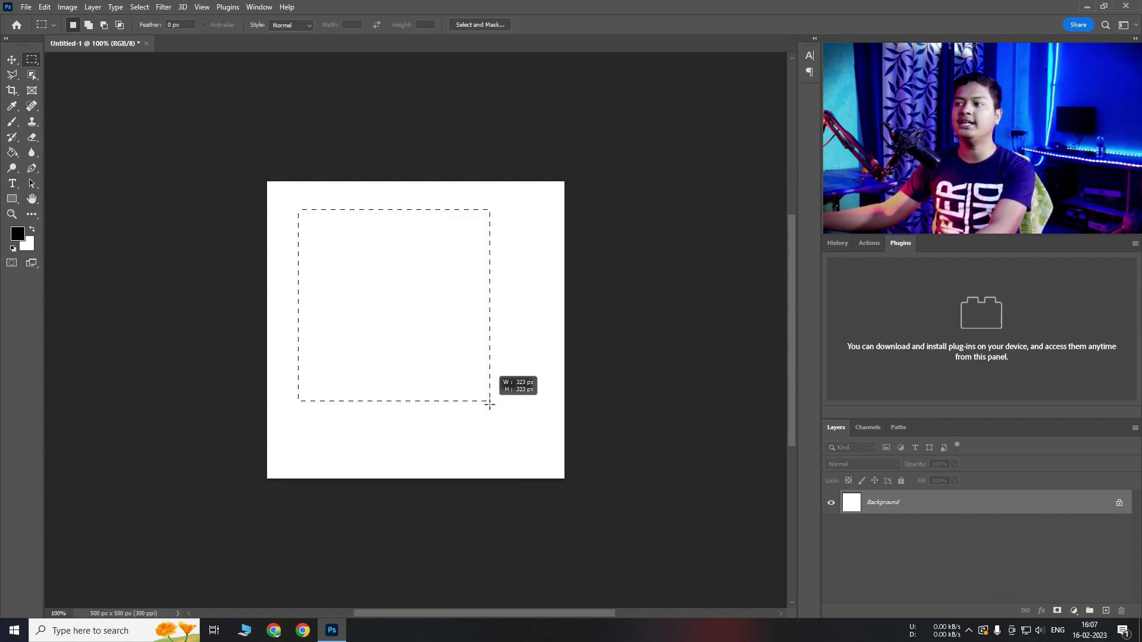
{"action": "left_click_drag", "start_coordinate": [489, 405], "coordinate": [490, 405]}
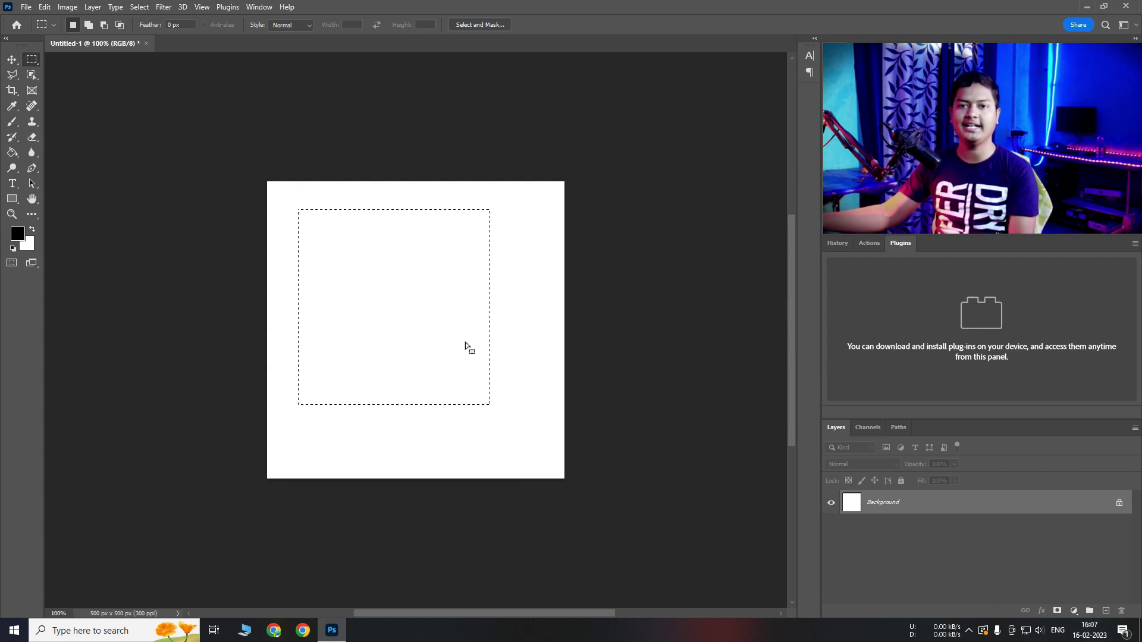
{"action": "key", "text": "ctrl+d"}
Step: Draw two perfectly circular selections with the Elliptical Marquee tool and clear the selection
{"action": "right_click", "coordinate": [32, 59]}
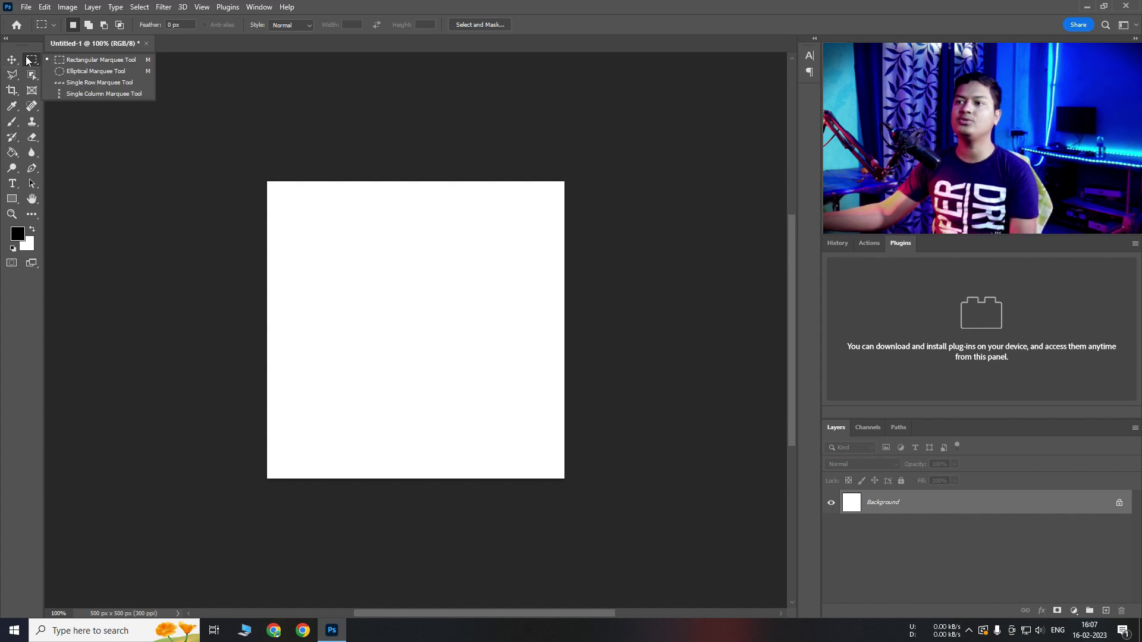
{"action": "left_click", "coordinate": [69, 75]}
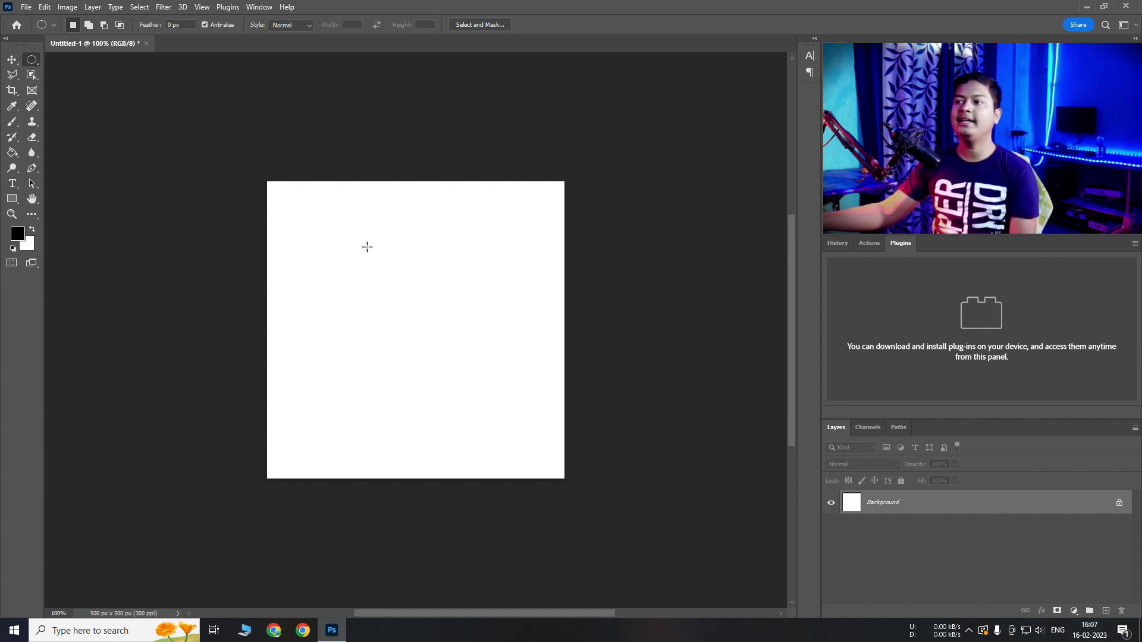
{"action": "left_click_drag", "start_coordinate": [367, 247], "coordinate": [551, 410]}
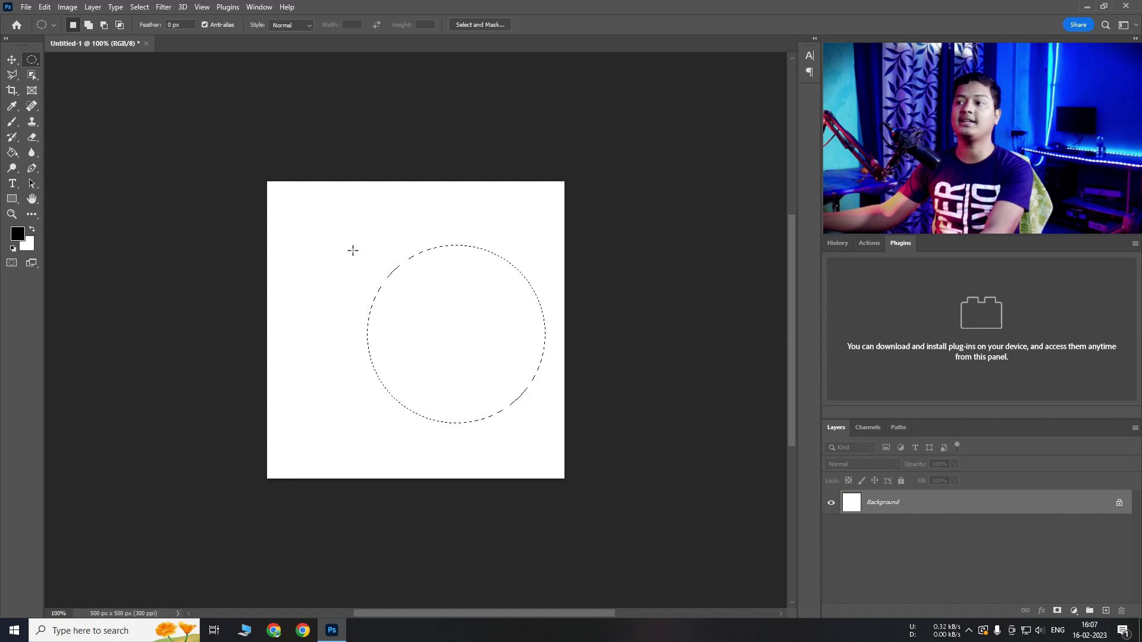
{"action": "left_click_drag", "start_coordinate": [331, 234], "coordinate": [511, 413]}
{"action": "left_click", "coordinate": [479, 327]}
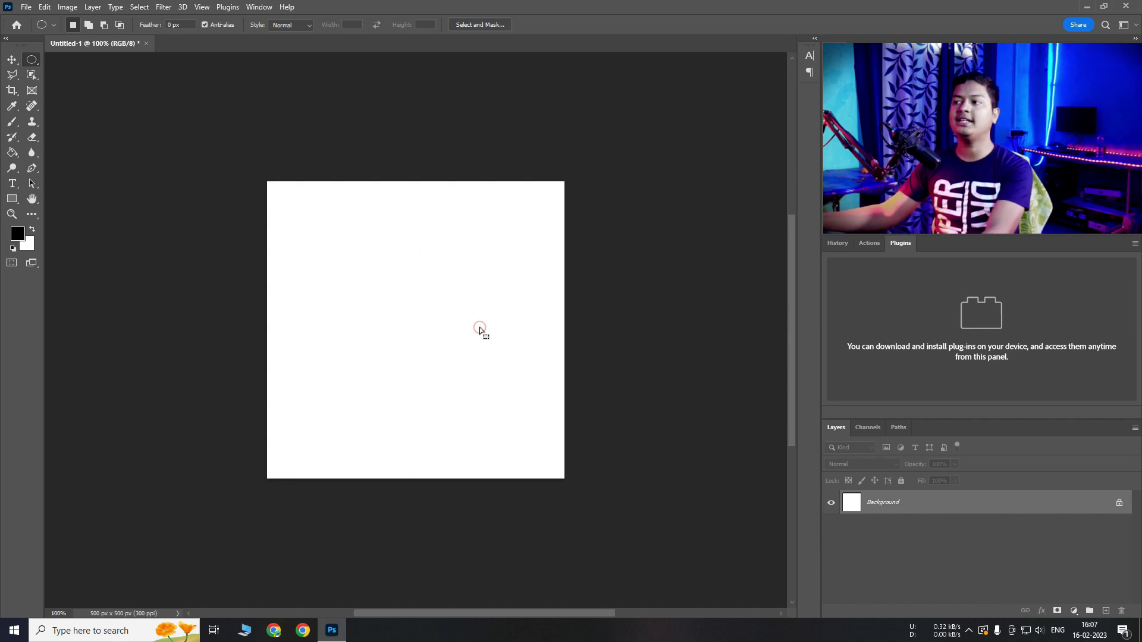
Step: Place single-row selections at several heights with the Single Row Marquee tool, ending slightly above the canvas centre
{"action": "right_click", "coordinate": [32, 59]}
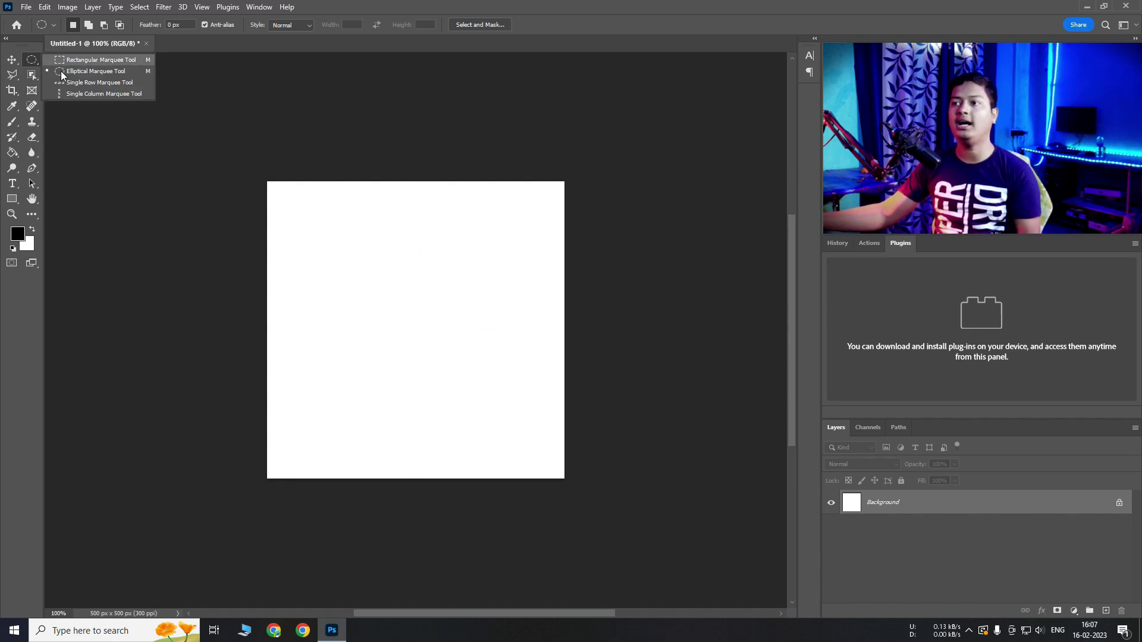
{"action": "left_click", "coordinate": [102, 84]}
{"action": "left_click_drag", "start_coordinate": [326, 205], "coordinate": [491, 275]}
{"action": "left_click_drag", "start_coordinate": [397, 297], "coordinate": [410, 324]}
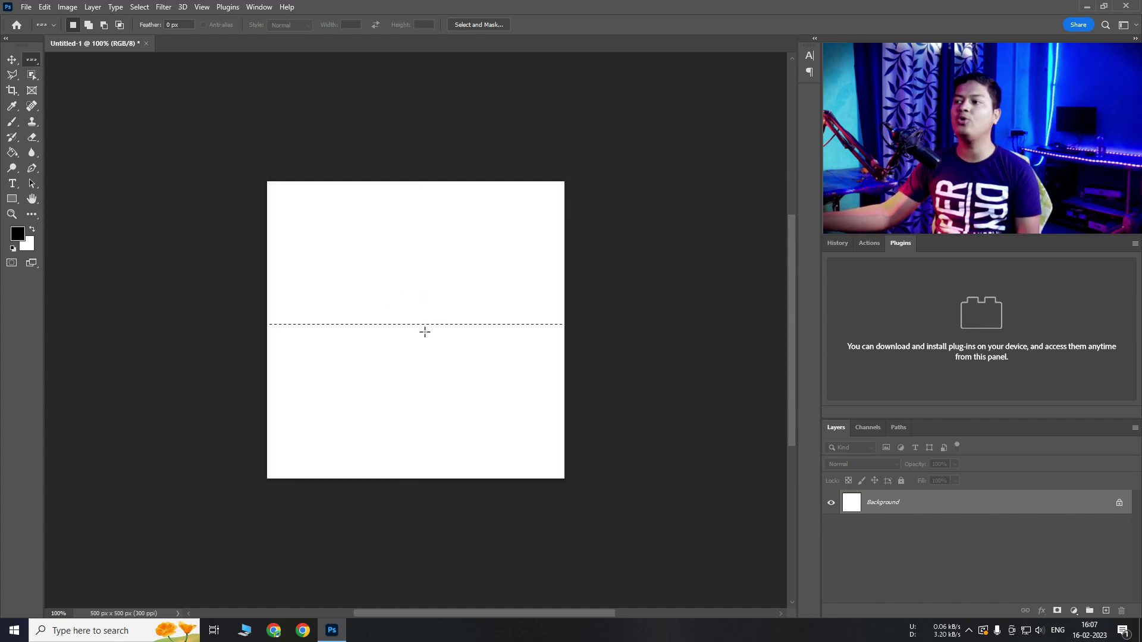
{"action": "left_click", "coordinate": [417, 401]}
{"action": "left_click", "coordinate": [425, 288]}
{"action": "left_click", "coordinate": [425, 187]}
{"action": "left_click_drag", "start_coordinate": [427, 267], "coordinate": [444, 298]}
Step: Place single-column selections at several positions with the Single Column Marquee tool, ending about a quarter across from the canvas's left edge
{"action": "right_click", "coordinate": [32, 59]}
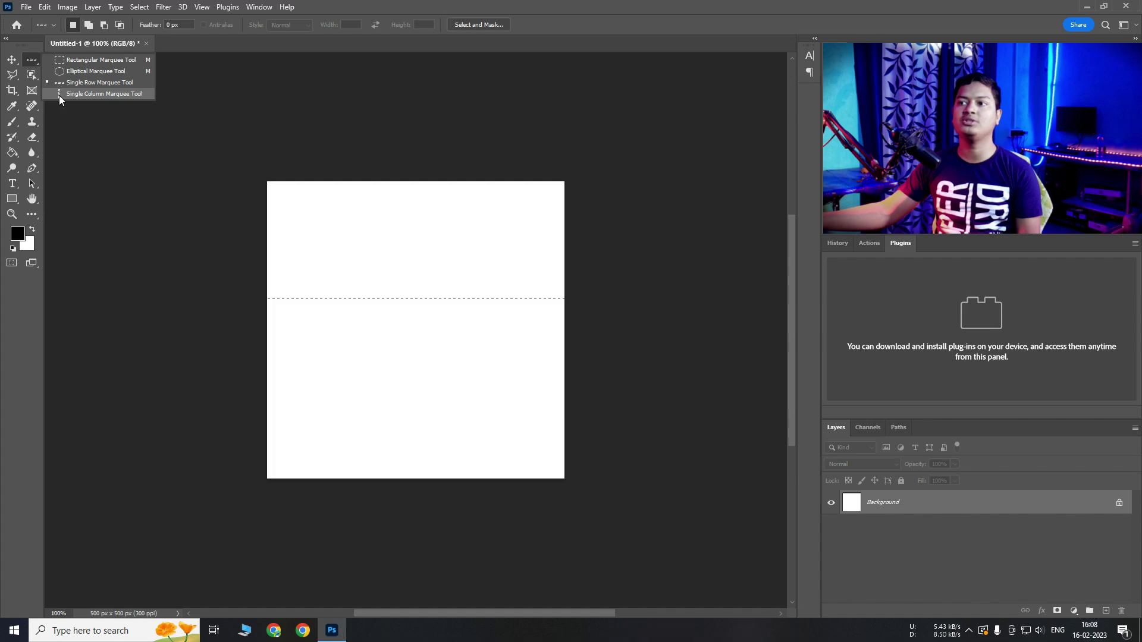
{"action": "left_click", "coordinate": [66, 95]}
{"action": "left_click", "coordinate": [339, 311]}
{"action": "left_click_drag", "start_coordinate": [382, 335], "coordinate": [485, 338]}
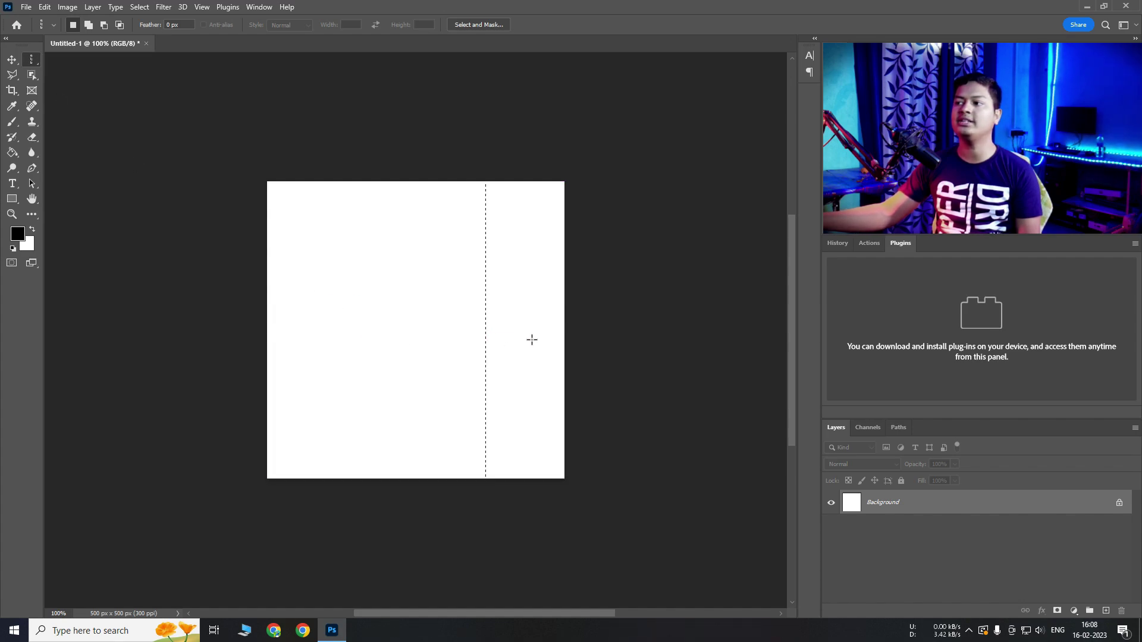
{"action": "left_click", "coordinate": [540, 337]}
{"action": "left_click", "coordinate": [341, 312]}
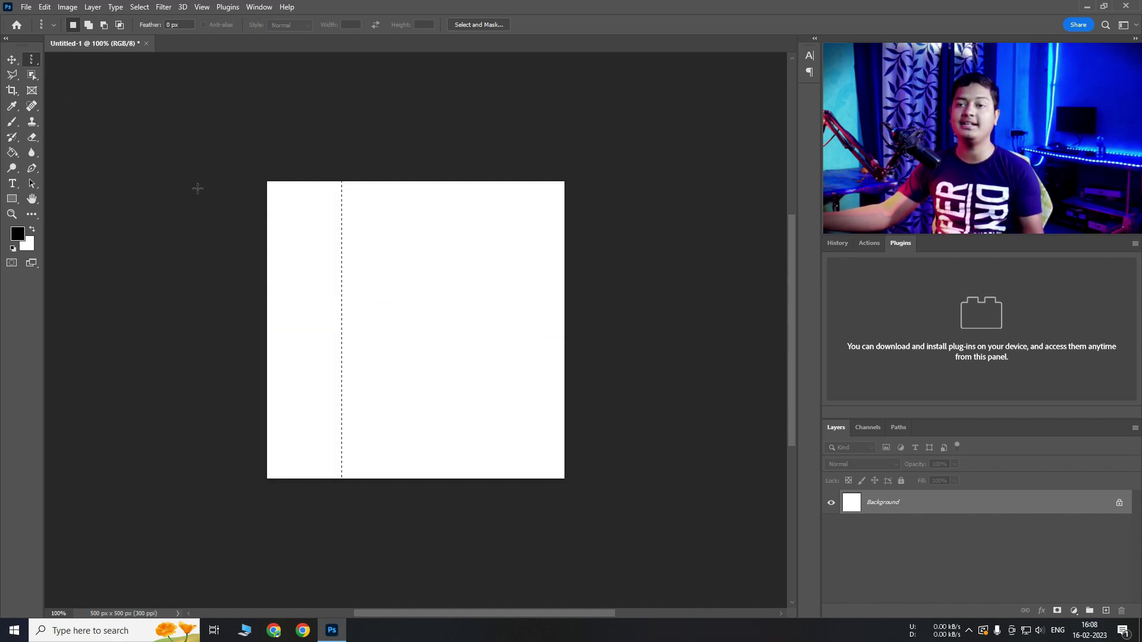
Step: Draw a freehand cloud-like selection in the upper part of the canvas with the Lasso tool and clear it
{"action": "right_click", "coordinate": [27, 60]}
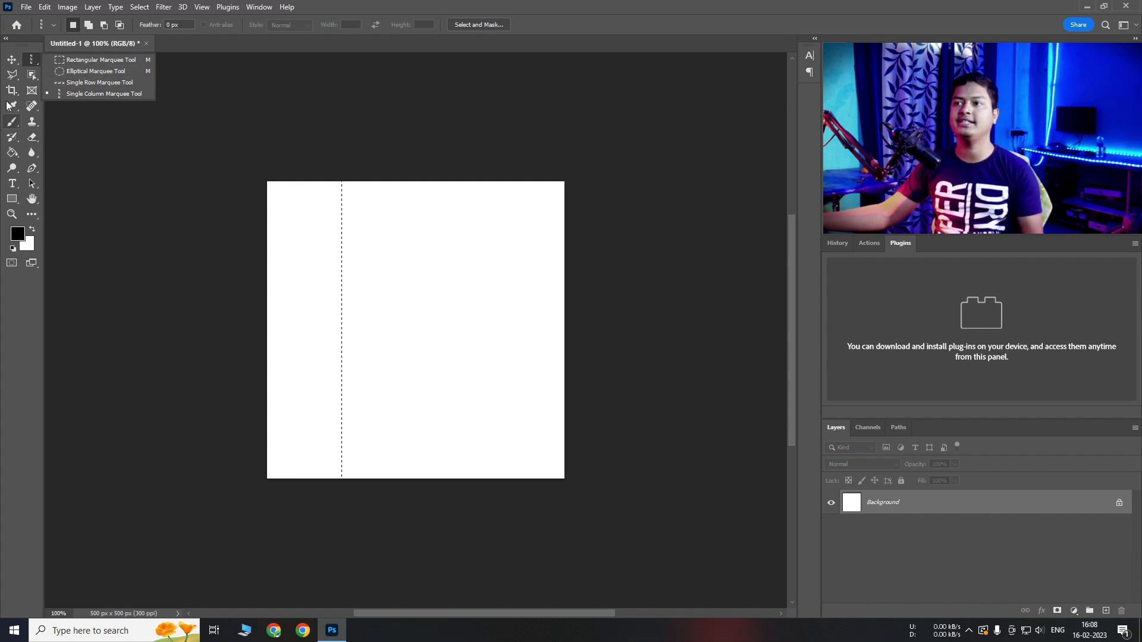
{"action": "left_click", "coordinate": [10, 83]}
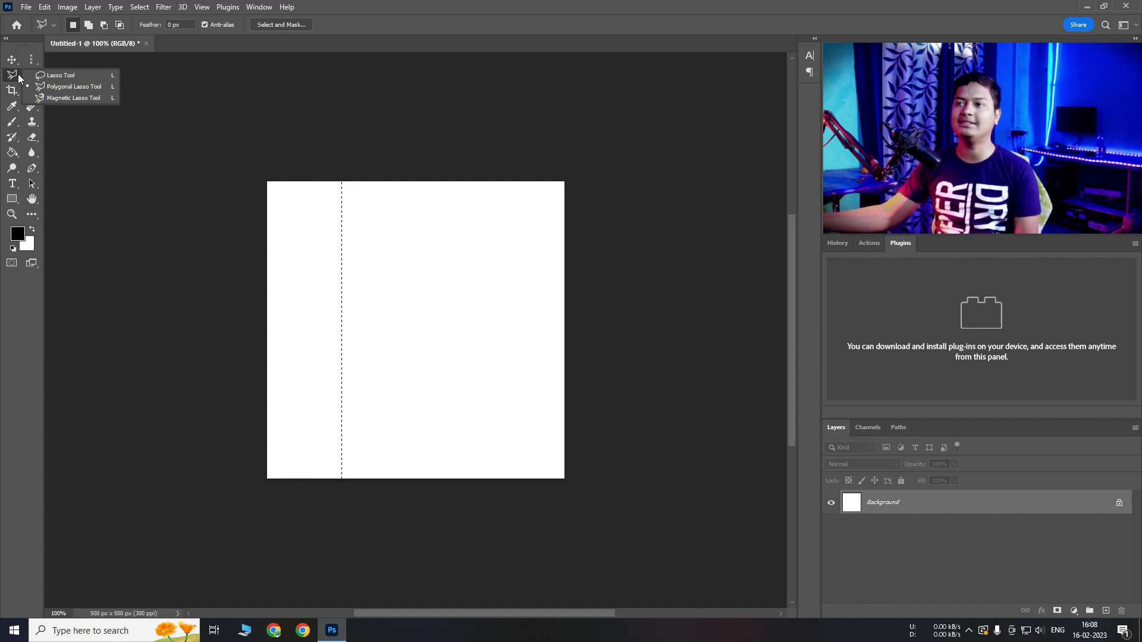
{"action": "left_click", "coordinate": [72, 78]}
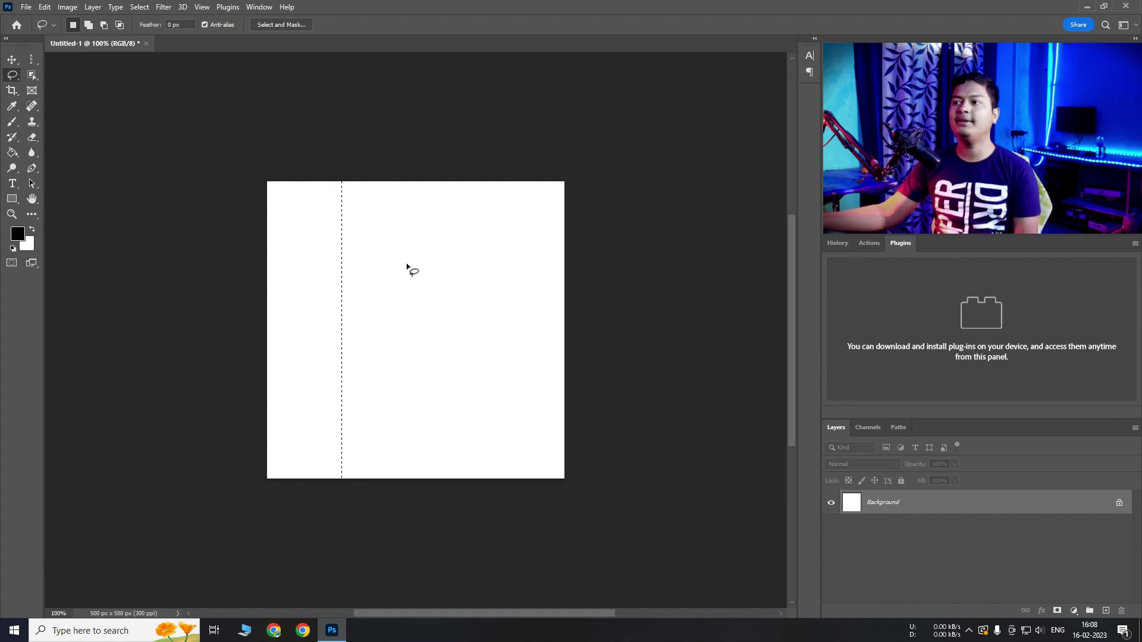
{"action": "mouse_move", "coordinate": [442, 253]}
{"action": "left_mouse_down"}
{"action": "mouse_move", "coordinate": [280, 294]}
{"action": "mouse_move", "coordinate": [305, 378]}
{"action": "mouse_move", "coordinate": [433, 397]}
{"action": "mouse_move", "coordinate": [388, 330]}
{"action": "mouse_move", "coordinate": [461, 339]}
{"action": "mouse_move", "coordinate": [499, 322]}
{"action": "mouse_move", "coordinate": [492, 286]}
{"action": "mouse_move", "coordinate": [462, 274]}
{"action": "mouse_move", "coordinate": [500, 267]}
{"action": "mouse_move", "coordinate": [494, 248]}
{"action": "mouse_move", "coordinate": [442, 254]}
{"action": "left_mouse_up"}
{"action": "mouse_move", "coordinate": [317, 210]}
{"action": "left_mouse_down"}
{"action": "mouse_move", "coordinate": [335, 318]}
{"action": "mouse_move", "coordinate": [362, 339]}
{"action": "mouse_move", "coordinate": [440, 315]}
{"action": "mouse_move", "coordinate": [450, 283]}
{"action": "mouse_move", "coordinate": [416, 207]}
{"action": "mouse_move", "coordinate": [382, 263]}
{"action": "mouse_move", "coordinate": [399, 328]}
{"action": "mouse_move", "coordinate": [458, 321]}
{"action": "left_mouse_up"}
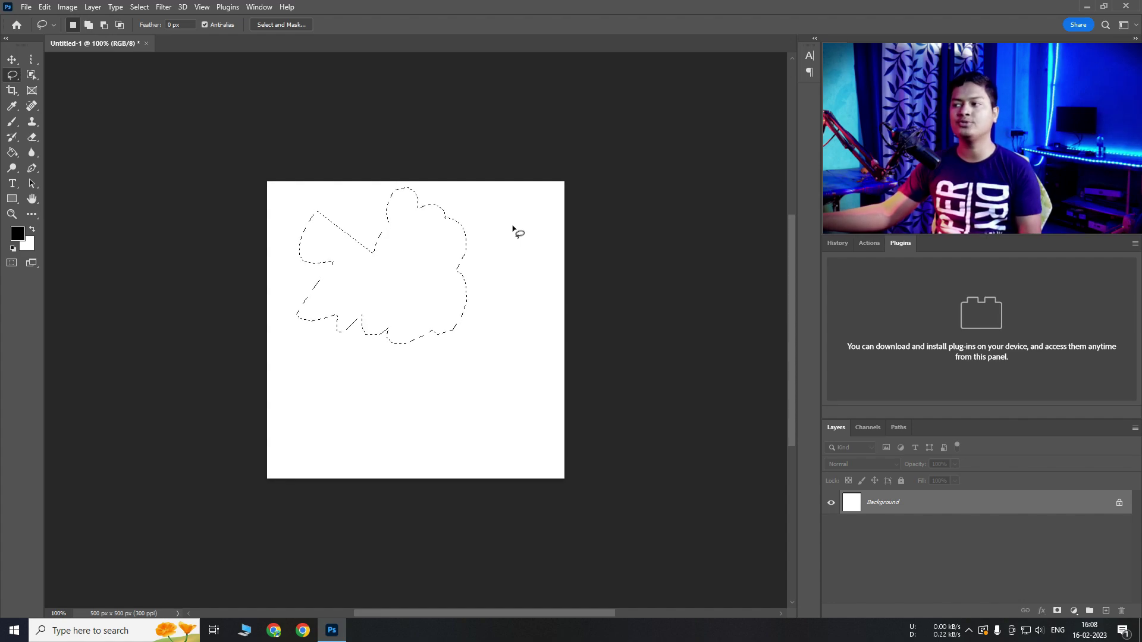
{"action": "left_click_drag", "start_coordinate": [502, 231], "coordinate": [493, 246]}
{"action": "left_click", "coordinate": [530, 238]}
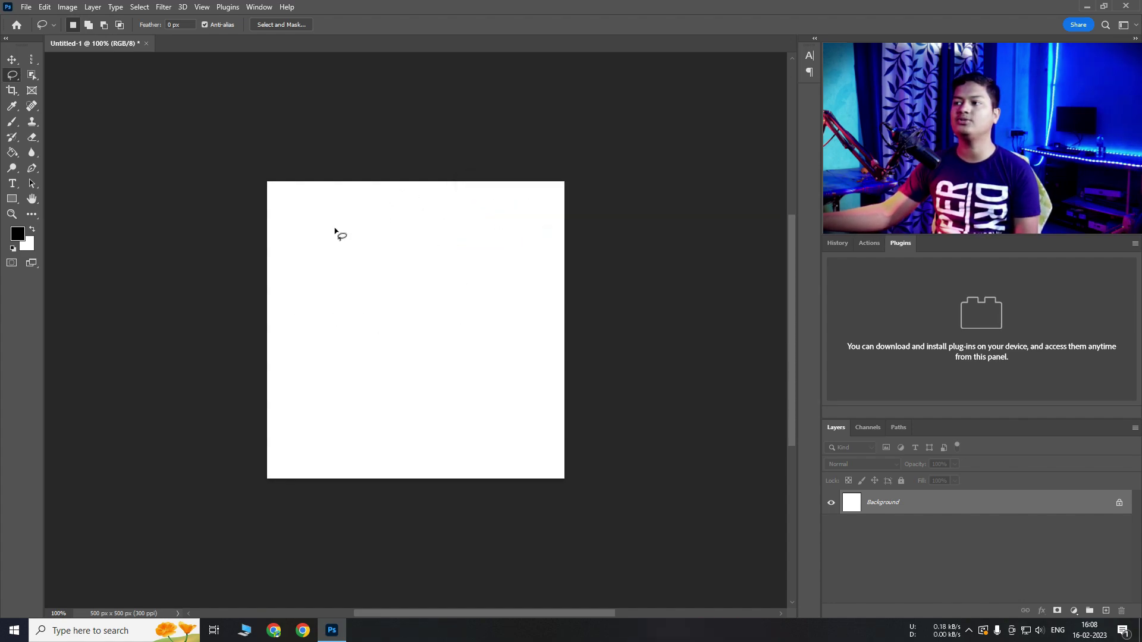
Step: Draw a closed six-sided selection across the upper and middle canvas with the Polygonal Lasso tool
{"action": "right_click", "coordinate": [12, 75]}
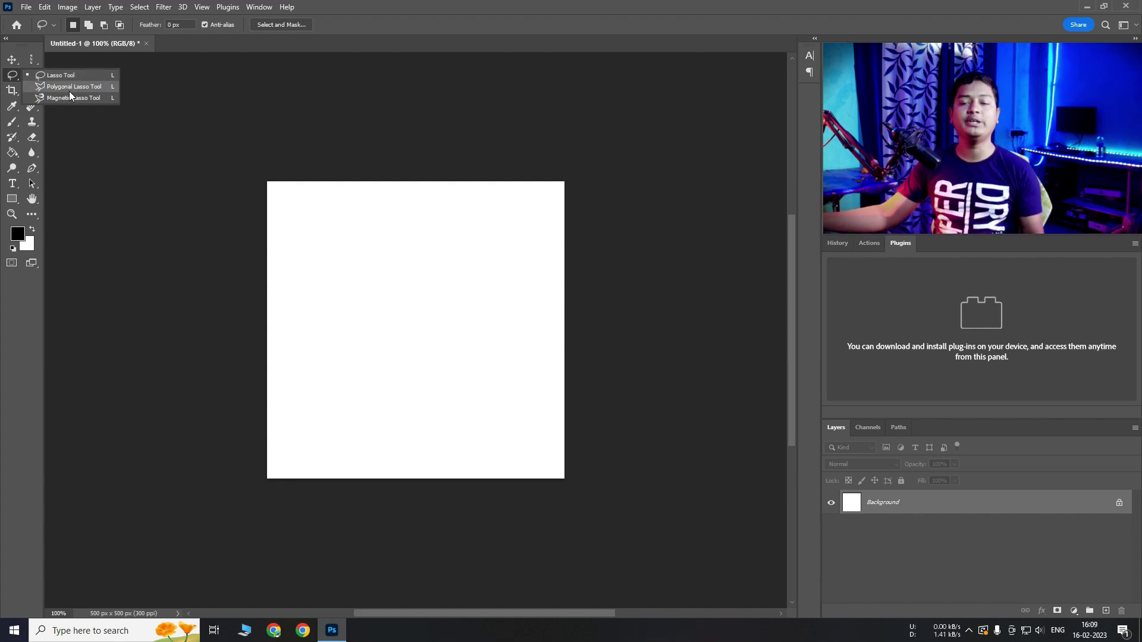
{"action": "left_click", "coordinate": [95, 88]}
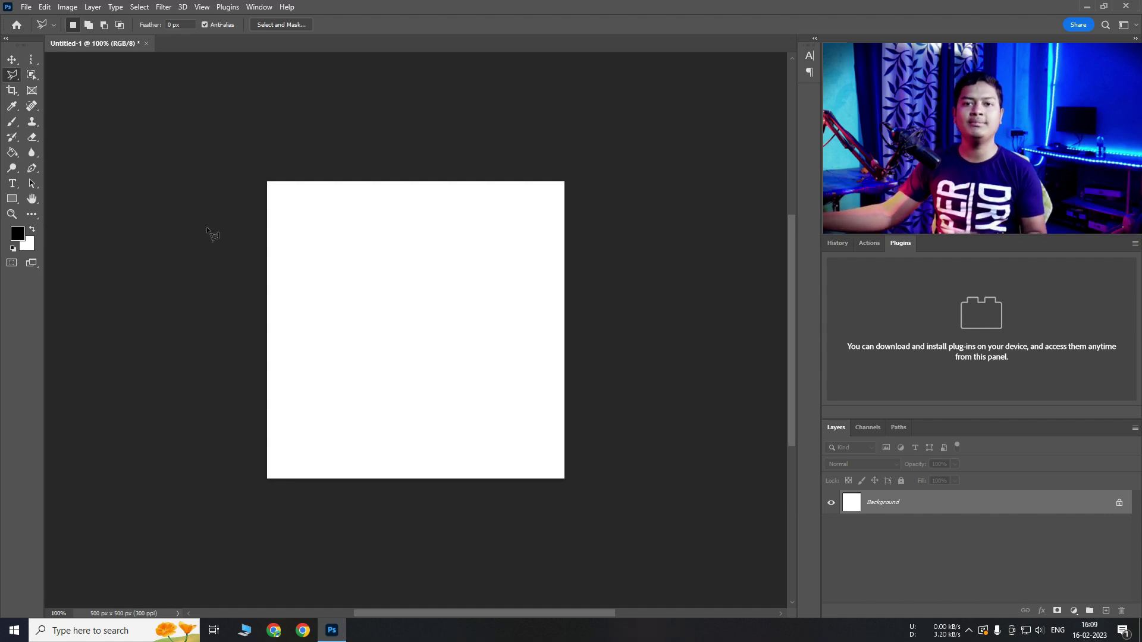
{"action": "left_click_drag", "start_coordinate": [365, 270], "coordinate": [385, 259]}
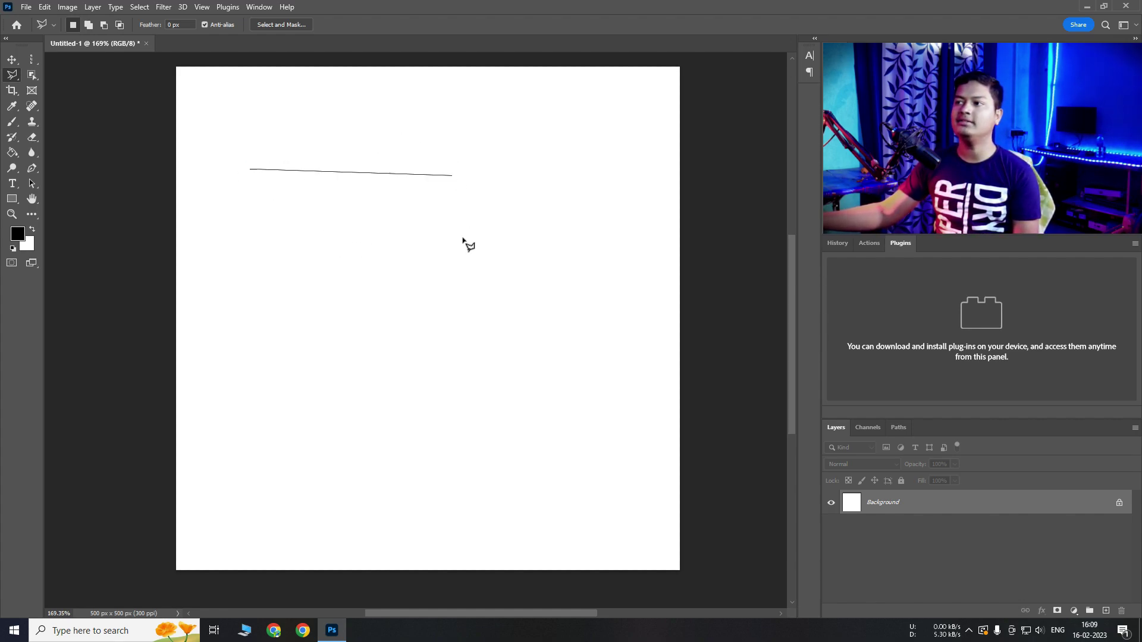
{"action": "left_click", "coordinate": [495, 145]}
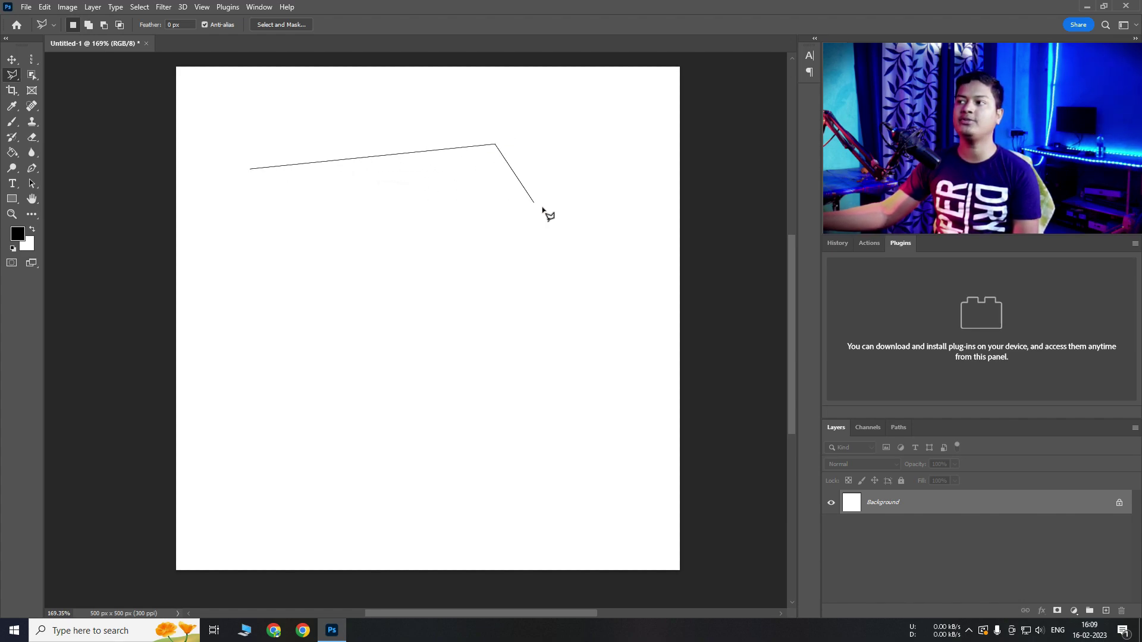
{"action": "left_click", "coordinate": [611, 265]}
{"action": "left_click", "coordinate": [524, 396]}
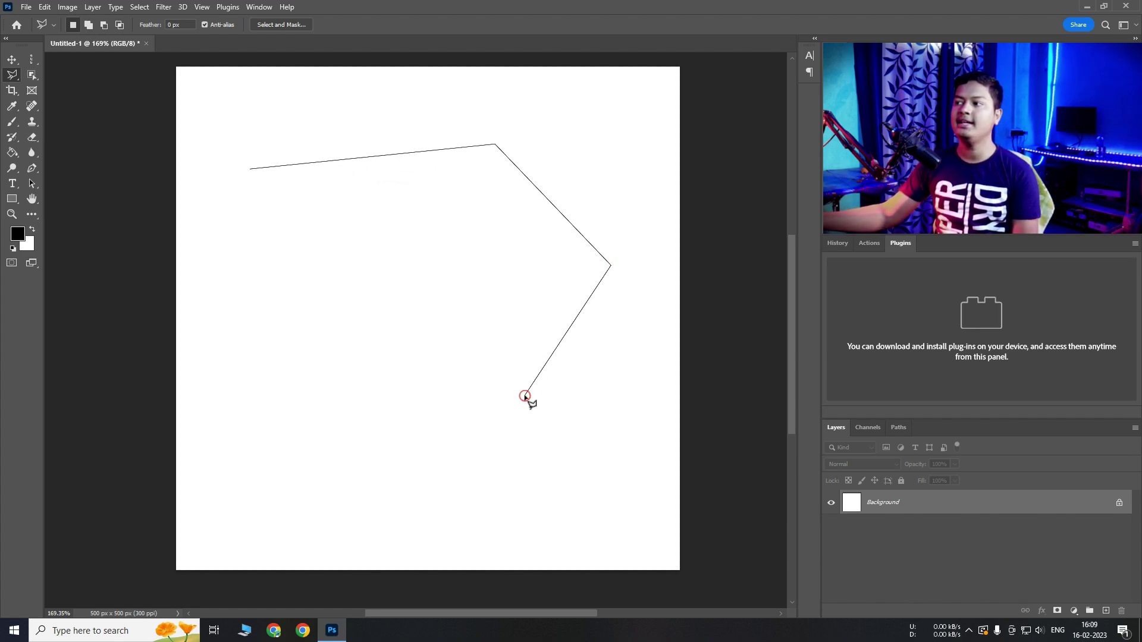
{"action": "left_click", "coordinate": [302, 409]}
{"action": "left_click", "coordinate": [215, 232]}
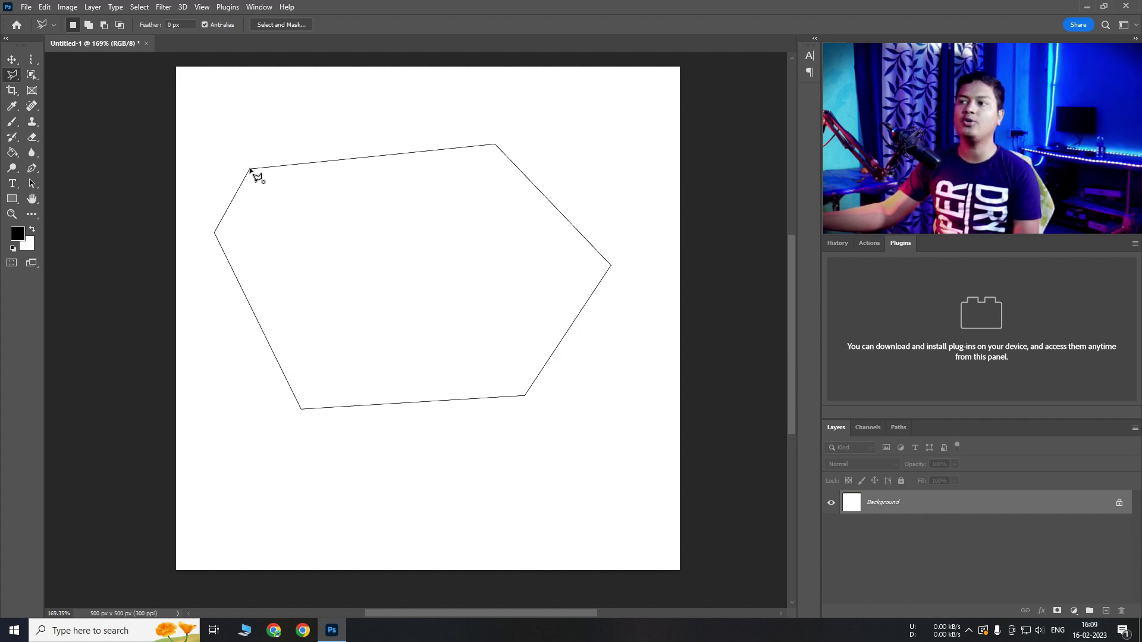
{"action": "left_click", "coordinate": [250, 169]}
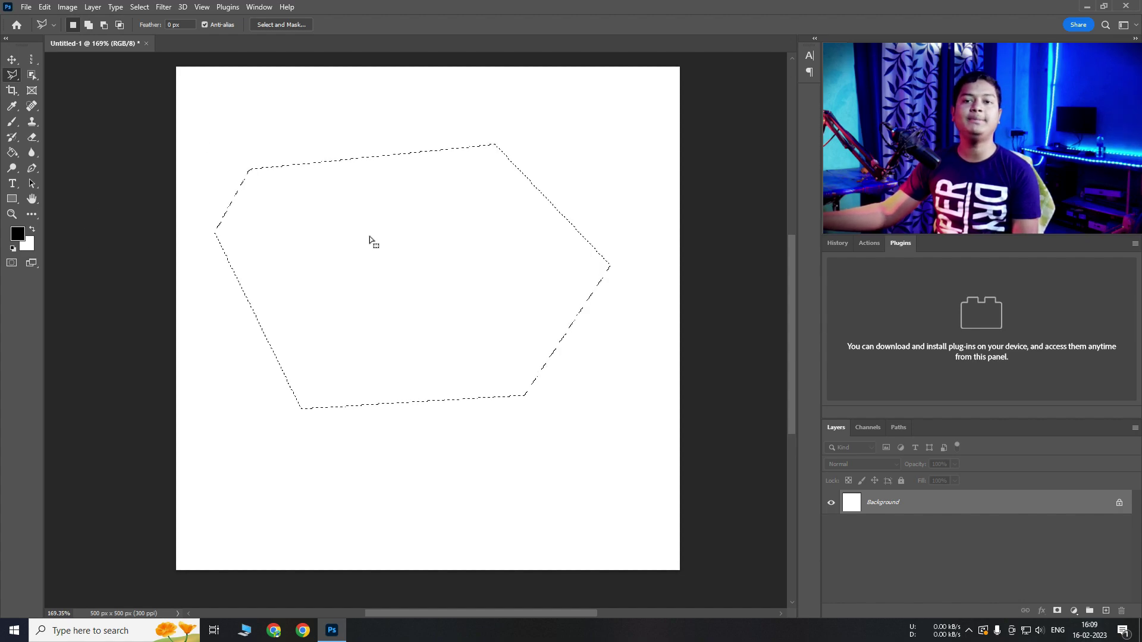
Step: Replace the selection with a roughly round one built from many short Polygonal Lasso segments in the canvas's upper part
{"action": "right_click", "coordinate": [13, 76]}
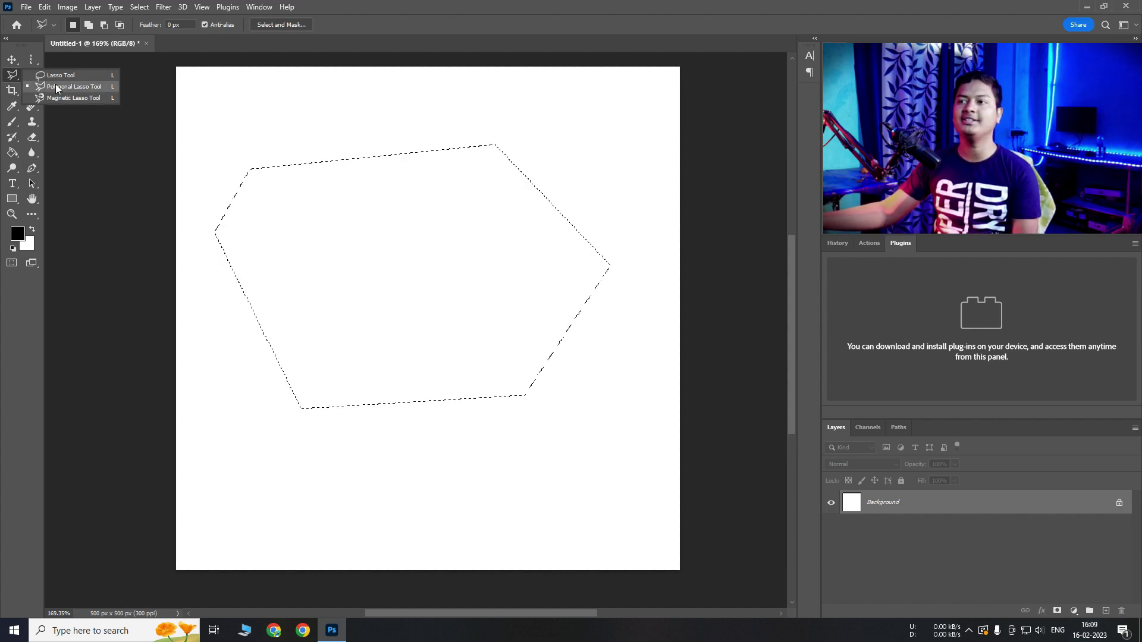
{"action": "left_click", "coordinate": [57, 88]}
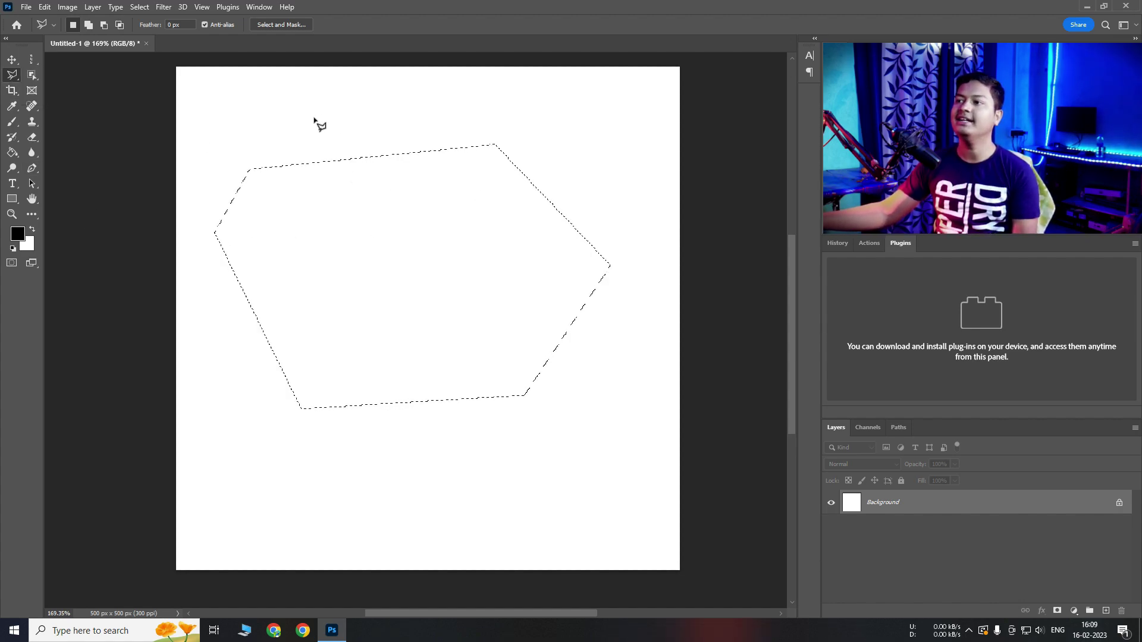
{"action": "left_click", "coordinate": [304, 132]}
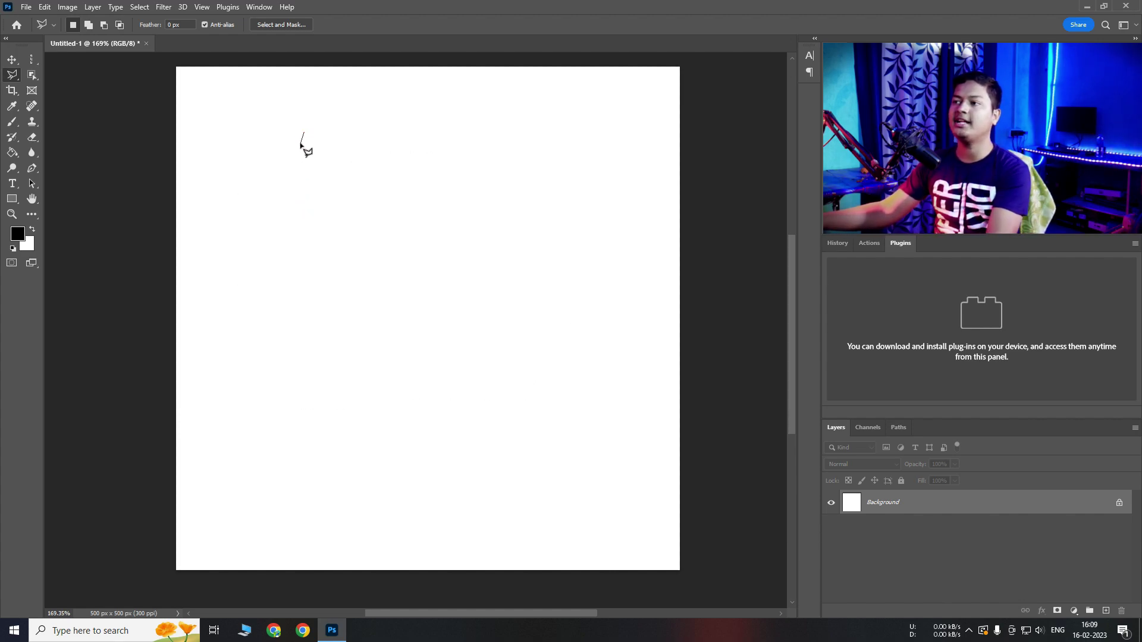
{"action": "left_click", "coordinate": [297, 152]}
{"action": "left_click", "coordinate": [297, 176]}
{"action": "left_click", "coordinate": [299, 188]}
{"action": "left_click", "coordinate": [307, 209]}
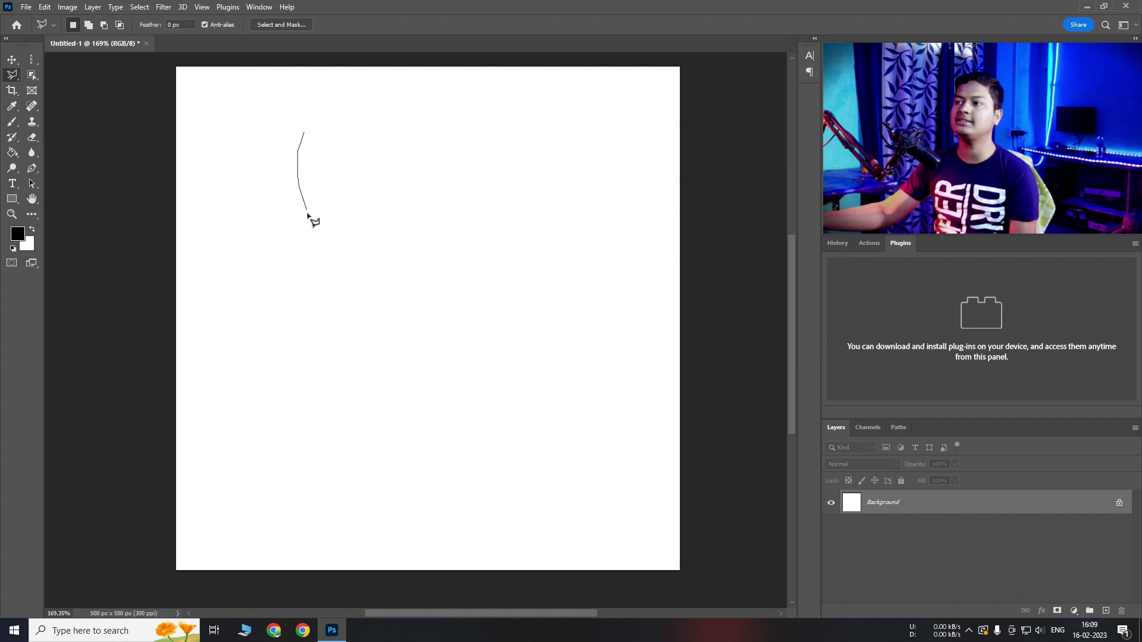
{"action": "left_click", "coordinate": [310, 218]}
{"action": "left_click", "coordinate": [315, 228]}
{"action": "left_click", "coordinate": [320, 234]}
{"action": "left_click", "coordinate": [339, 247]}
{"action": "left_click", "coordinate": [366, 256]}
{"action": "left_click", "coordinate": [390, 257]}
{"action": "left_click", "coordinate": [415, 253]}
{"action": "left_click", "coordinate": [441, 230]}
{"action": "left_click", "coordinate": [450, 194]}
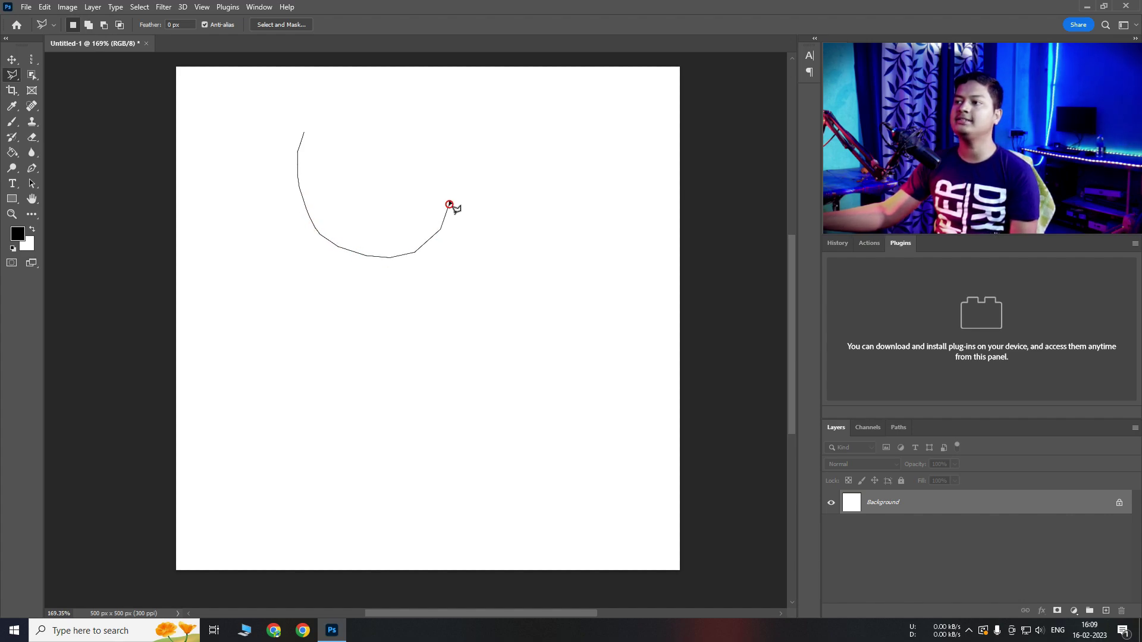
{"action": "left_click", "coordinate": [433, 146]}
{"action": "left_click", "coordinate": [414, 136]}
{"action": "left_click", "coordinate": [391, 130]}
{"action": "left_click", "coordinate": [339, 121]}
{"action": "left_click", "coordinate": [304, 132]}
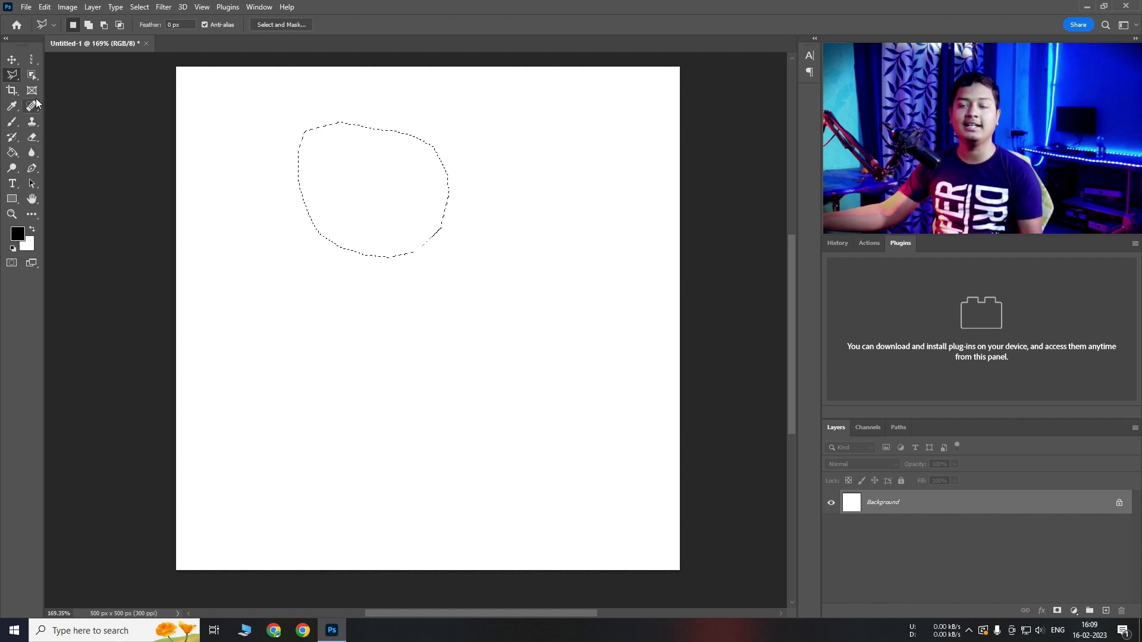
Step: Choose the Magnetic Lasso as the lasso variant, switch to the Move tool and clear the rounded selection
{"action": "right_click", "coordinate": [15, 75]}
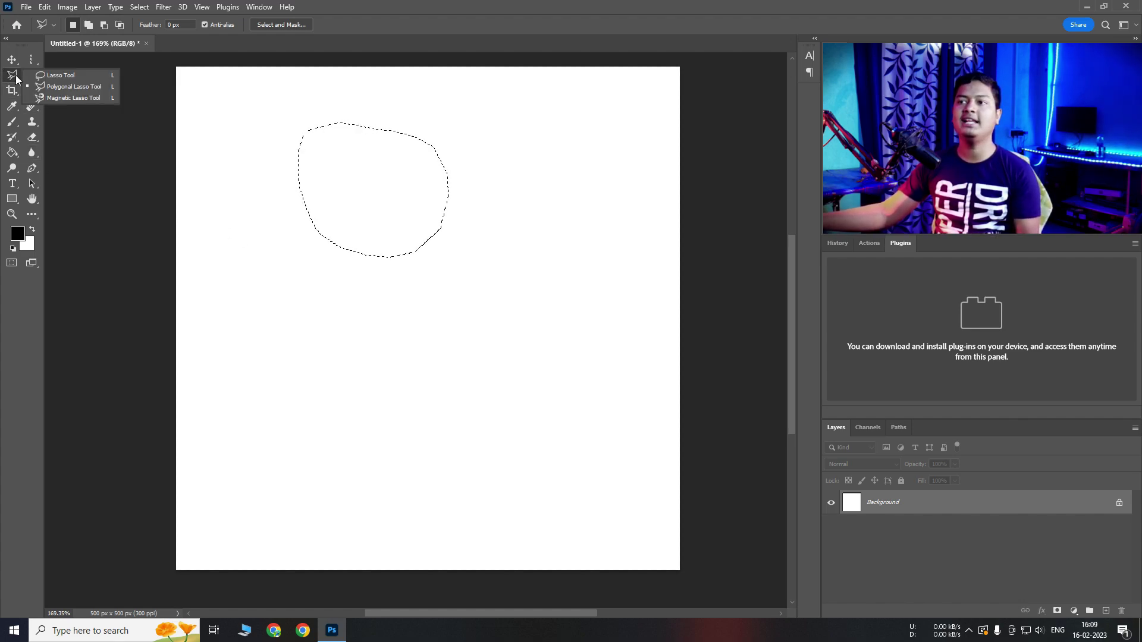
{"action": "left_click", "coordinate": [98, 99]}
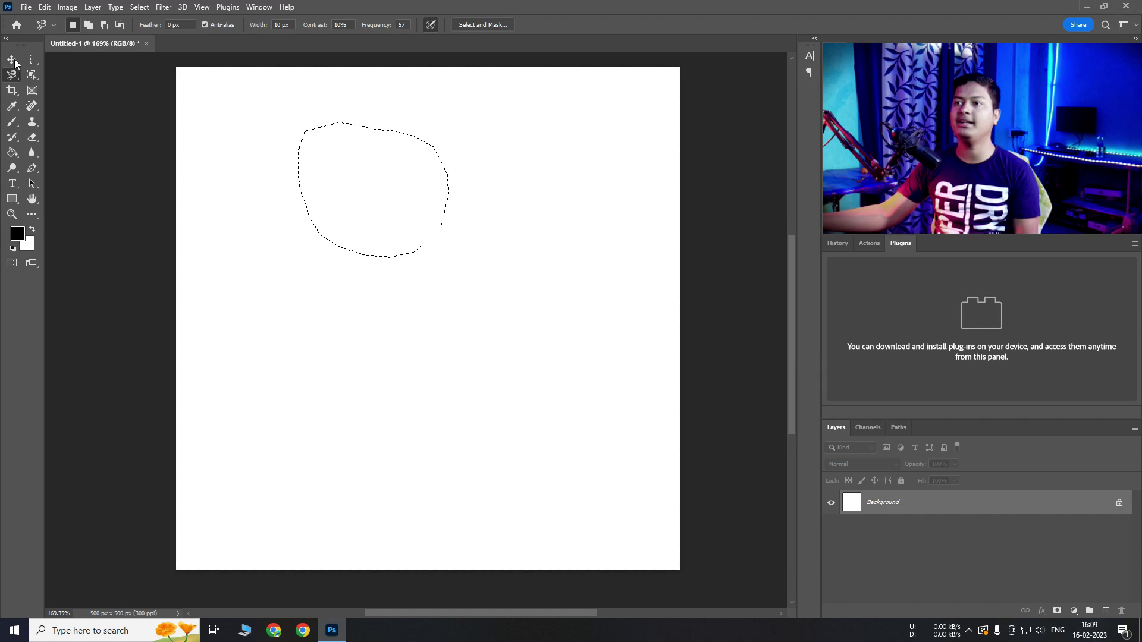
{"action": "key", "text": "v"}
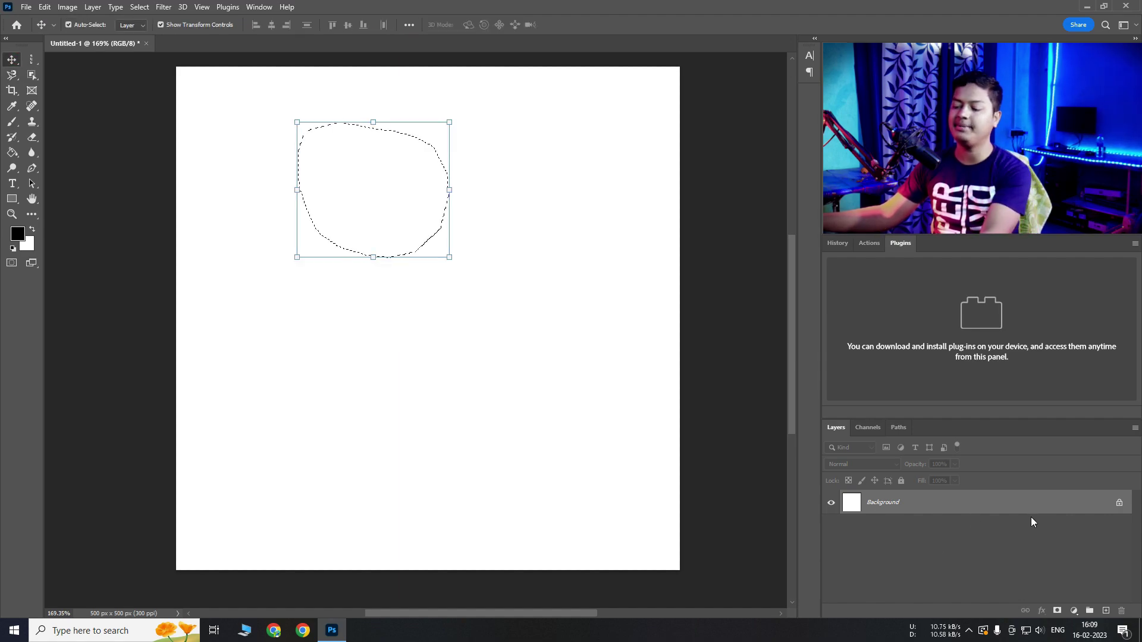
{"action": "key", "text": "ctrl+d"}
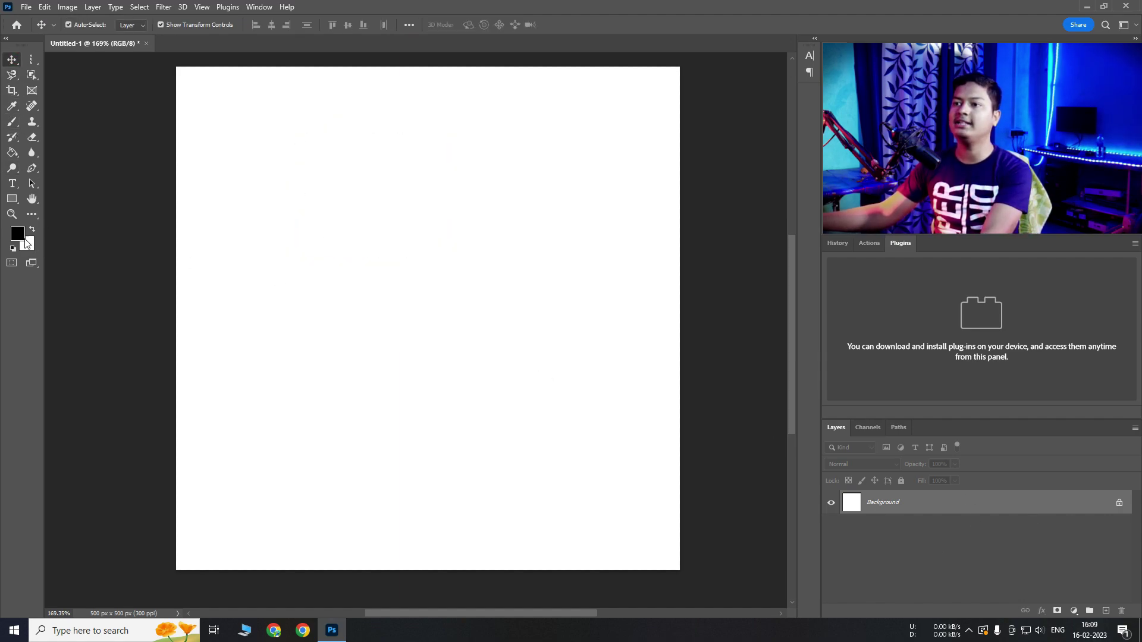
Step: Draw a black ellipse of about 114 × 148 px slightly above the canvas centre with the Ellipse tool
{"action": "right_click", "coordinate": [17, 199]}
{"action": "left_click", "coordinate": [55, 209]}
{"action": "left_click_drag", "start_coordinate": [354, 200], "coordinate": [468, 348]}
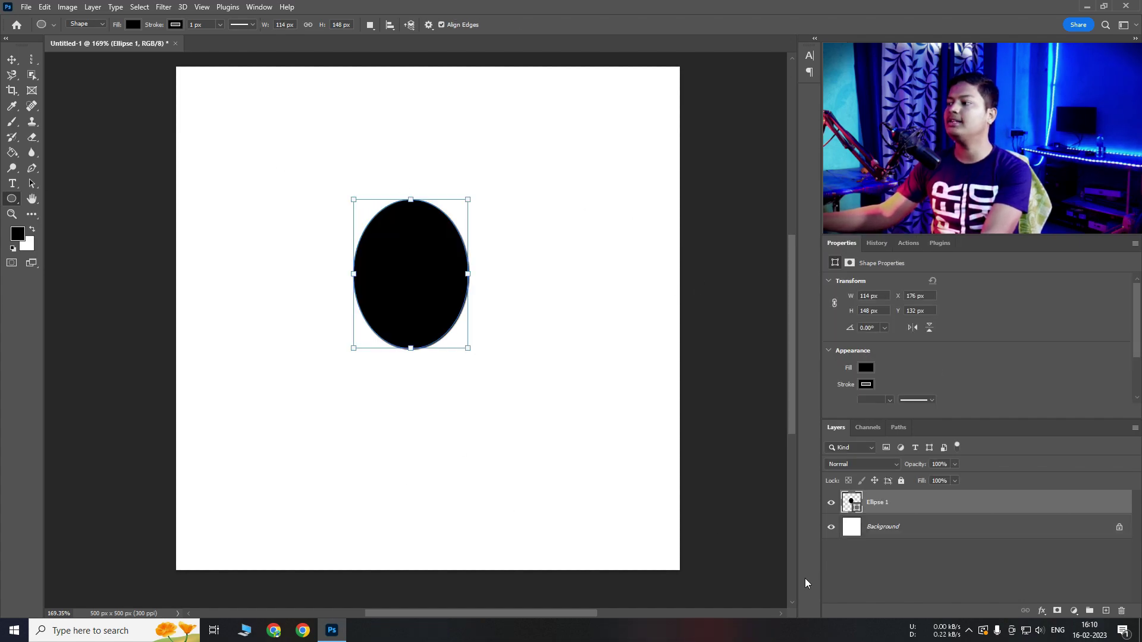
{"action": "left_click", "coordinate": [891, 537]}
{"action": "left_click", "coordinate": [904, 504]}
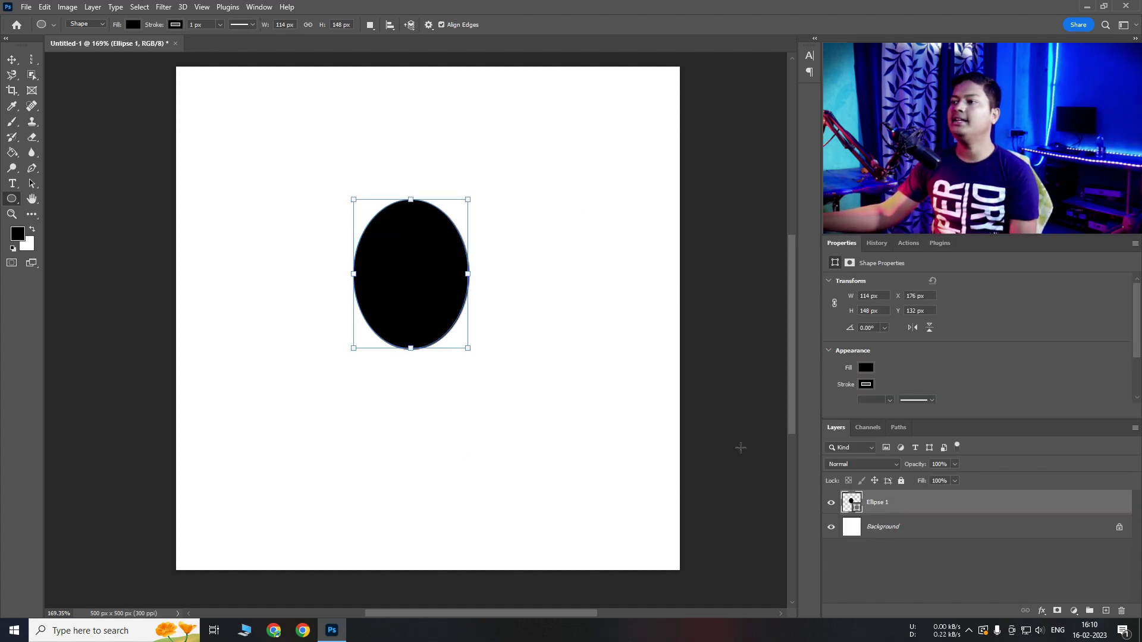
Step: Trace the black ellipse's edge with the Magnetic Lasso, close and inspect the selection, and deselect it
{"action": "left_click", "coordinate": [11, 75]}
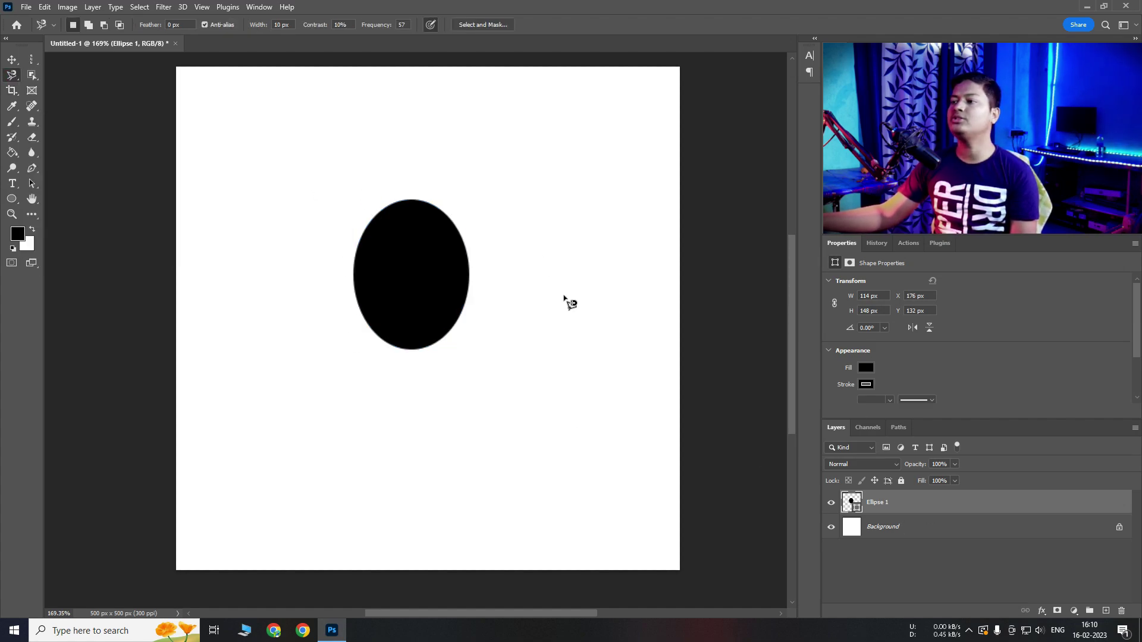
{"action": "left_click", "coordinate": [398, 200]}
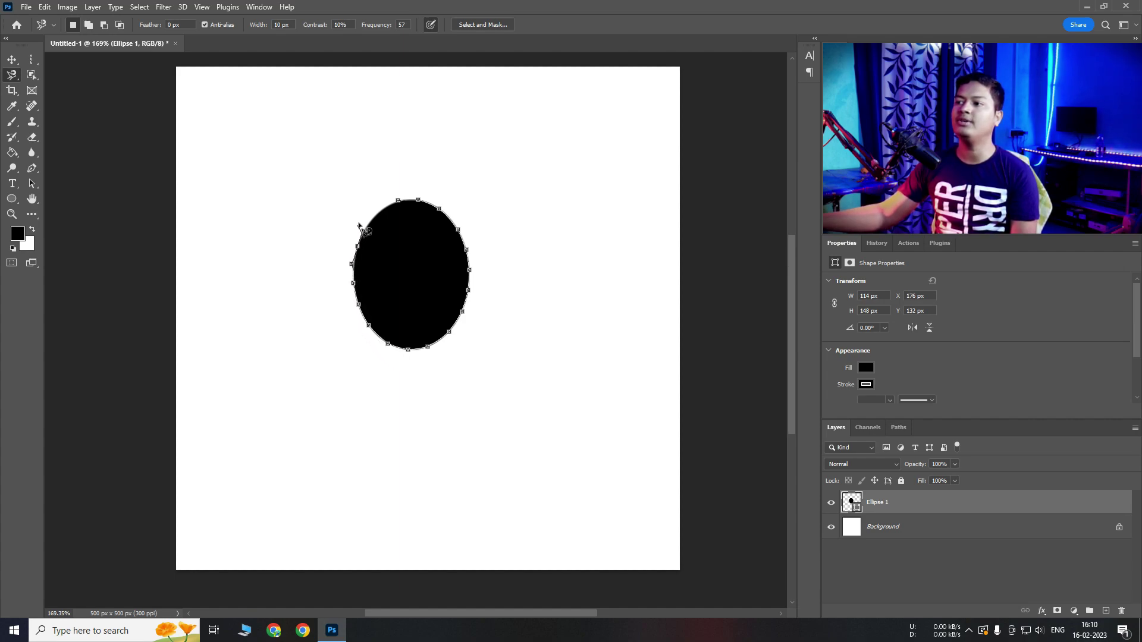
{"action": "left_click", "coordinate": [399, 202]}
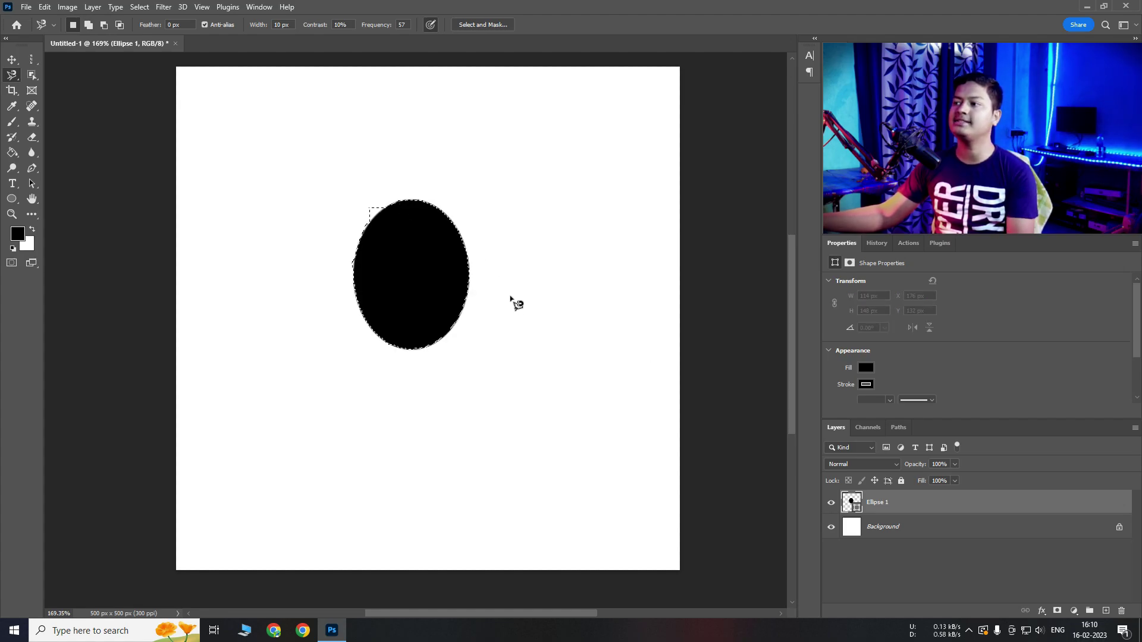
{"action": "mouse_move", "coordinate": [461, 241]}
{"action": "left_mouse_down"}
{"action": "mouse_move", "coordinate": [555, 276]}
{"action": "mouse_move", "coordinate": [504, 225]}
{"action": "left_mouse_up"}
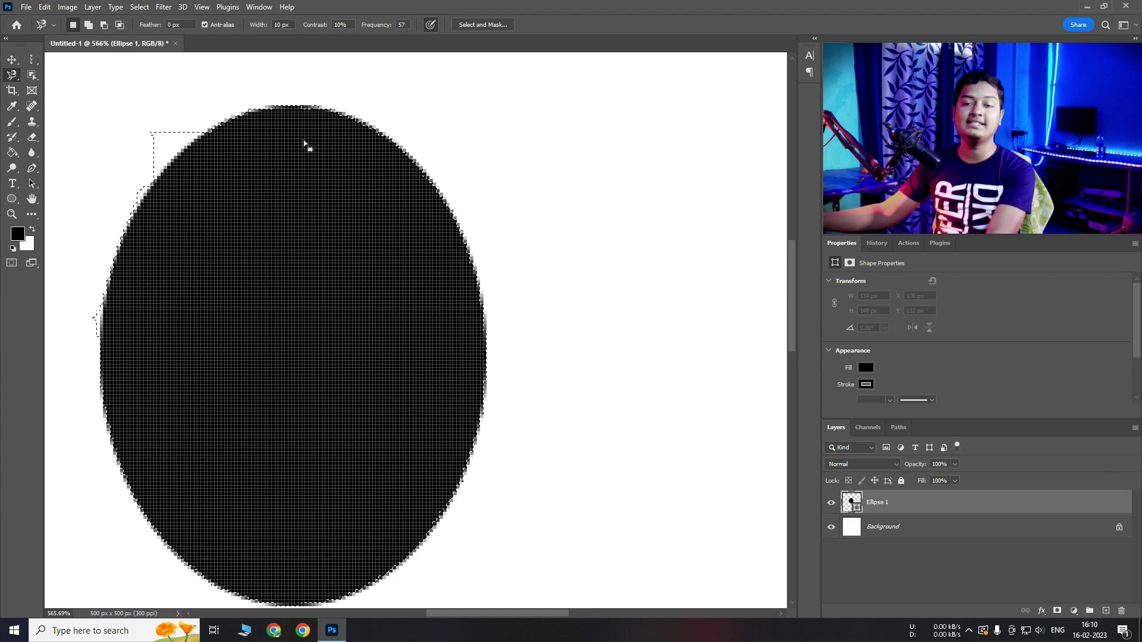
{"action": "left_click_drag", "start_coordinate": [433, 328], "coordinate": [405, 283]}
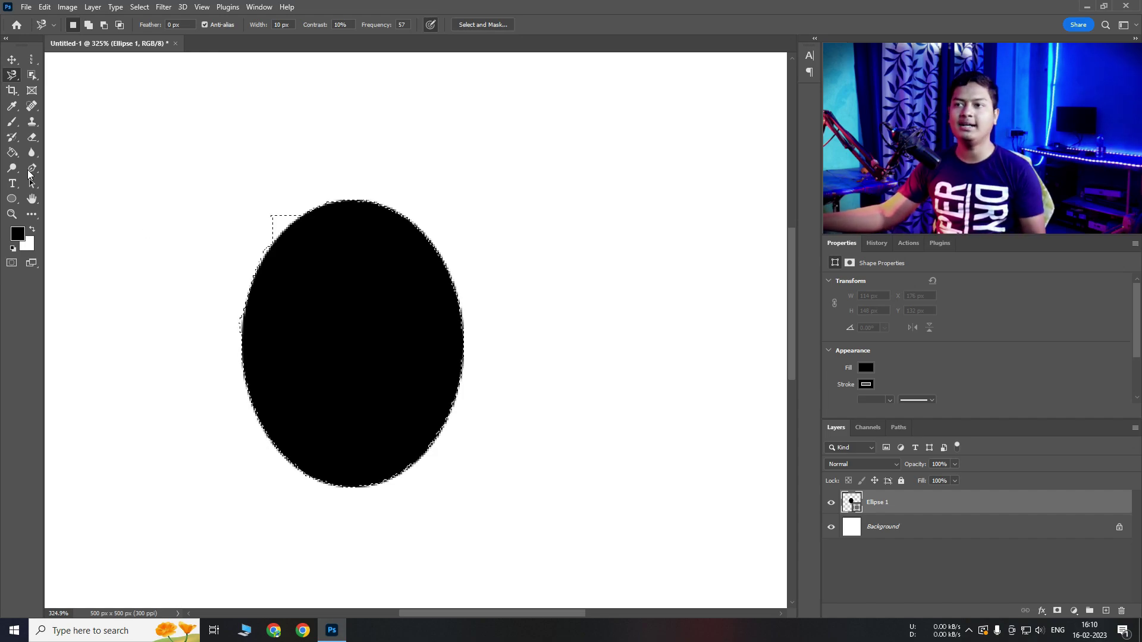
{"action": "key", "text": "ctrl+d"}
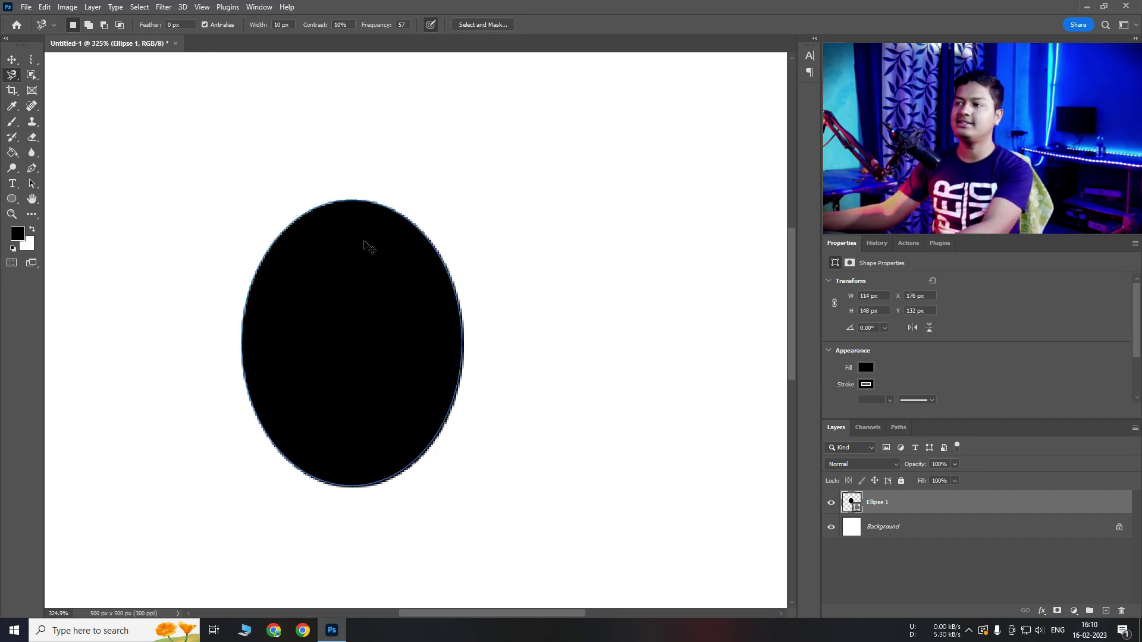
Step: Set the lasso variant back to Polygonal Lasso and the marquee variant to Rectangular Marquee
{"action": "right_click", "coordinate": [13, 75]}
{"action": "left_click", "coordinate": [41, 86]}
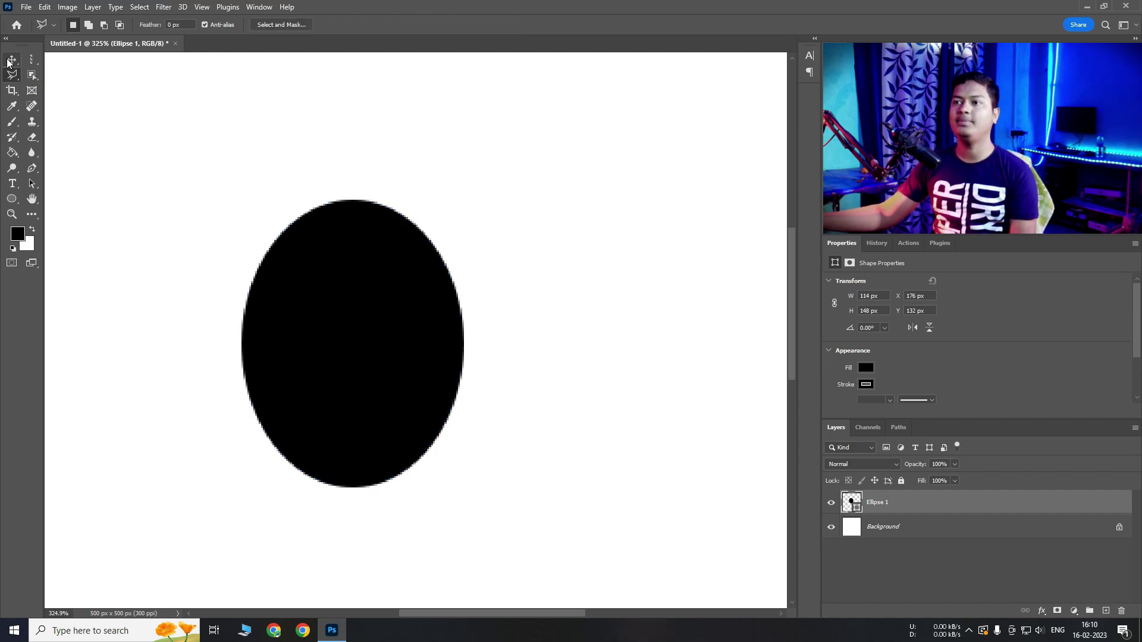
{"action": "right_click", "coordinate": [32, 59]}
{"action": "left_click", "coordinate": [71, 59]}
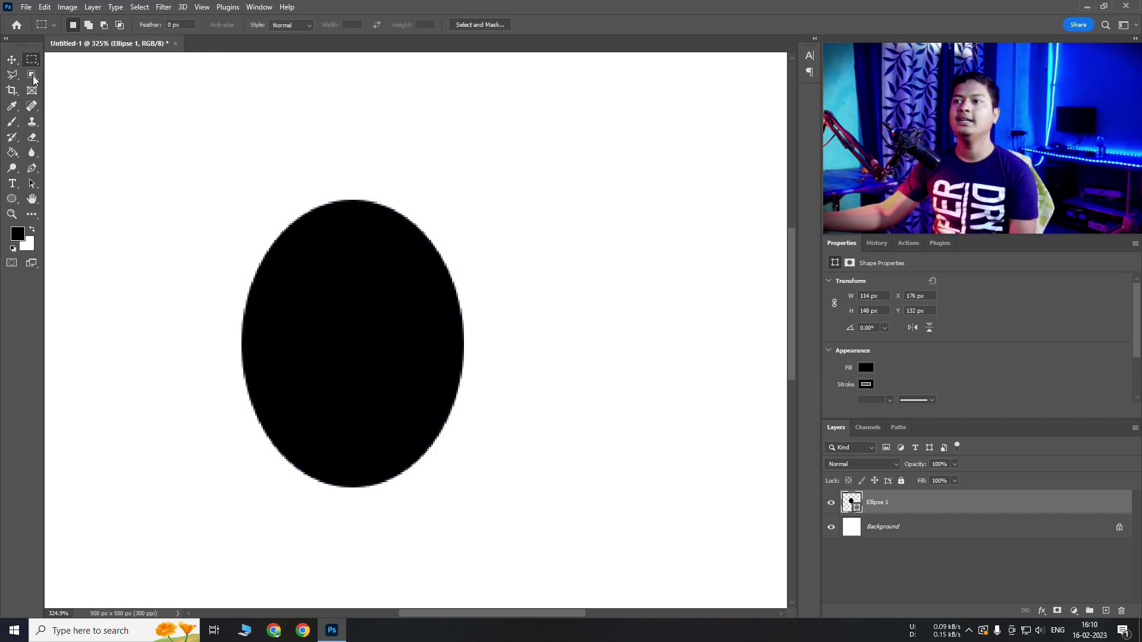
Step: Select the black ellipse with the Object Selection tool's automatic object detection
{"action": "left_click", "coordinate": [32, 76]}
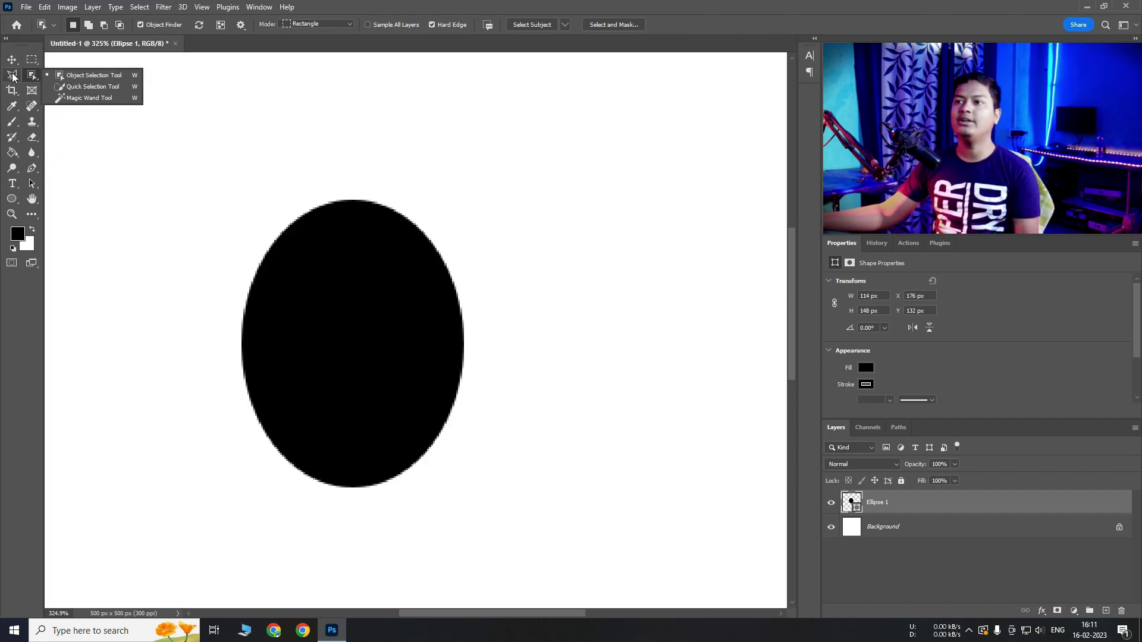
{"action": "left_click", "coordinate": [31, 75]}
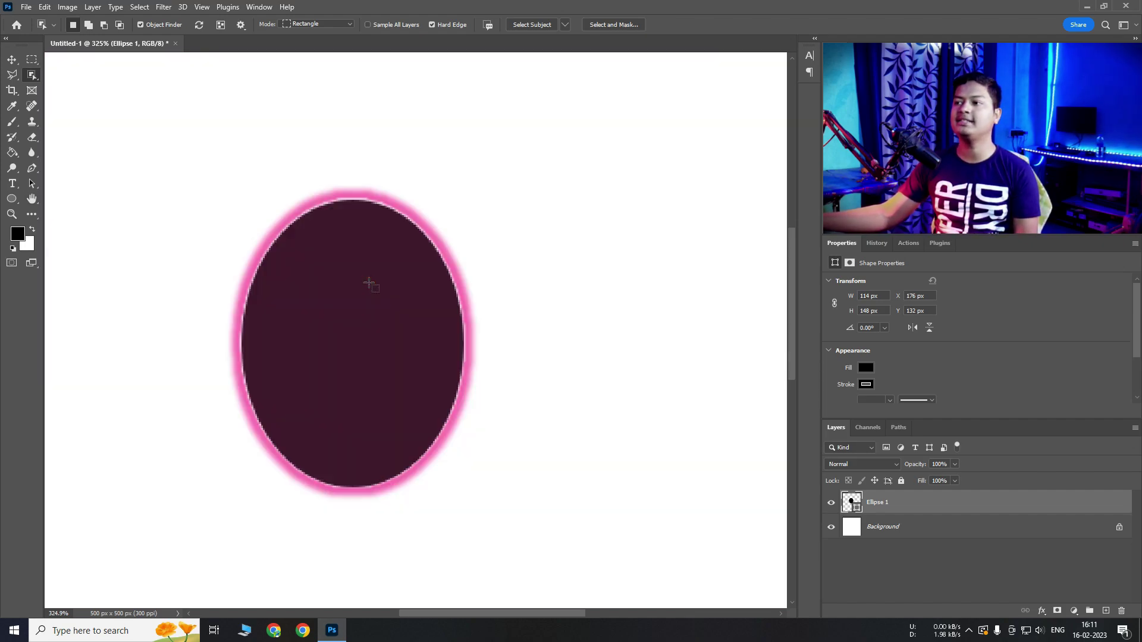
{"action": "left_click", "coordinate": [369, 283]}
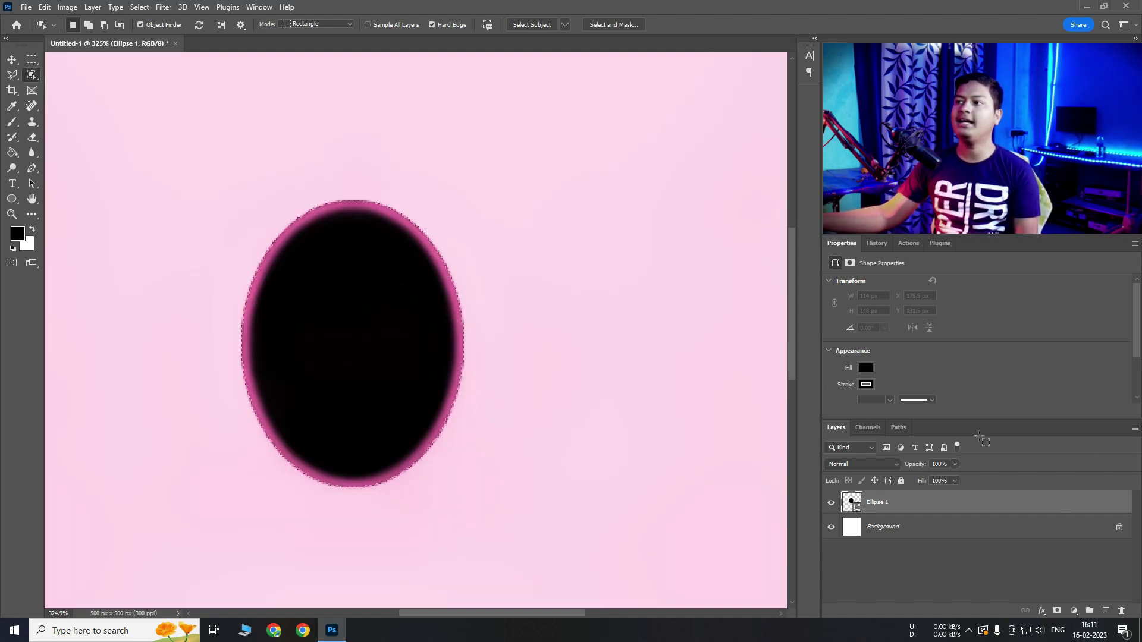
Step: Deselect the black ellipse and select the woman in the photo with an Object Selection rectangle of about 414 × 715 px
{"action": "key", "text": "ctrl+d"}
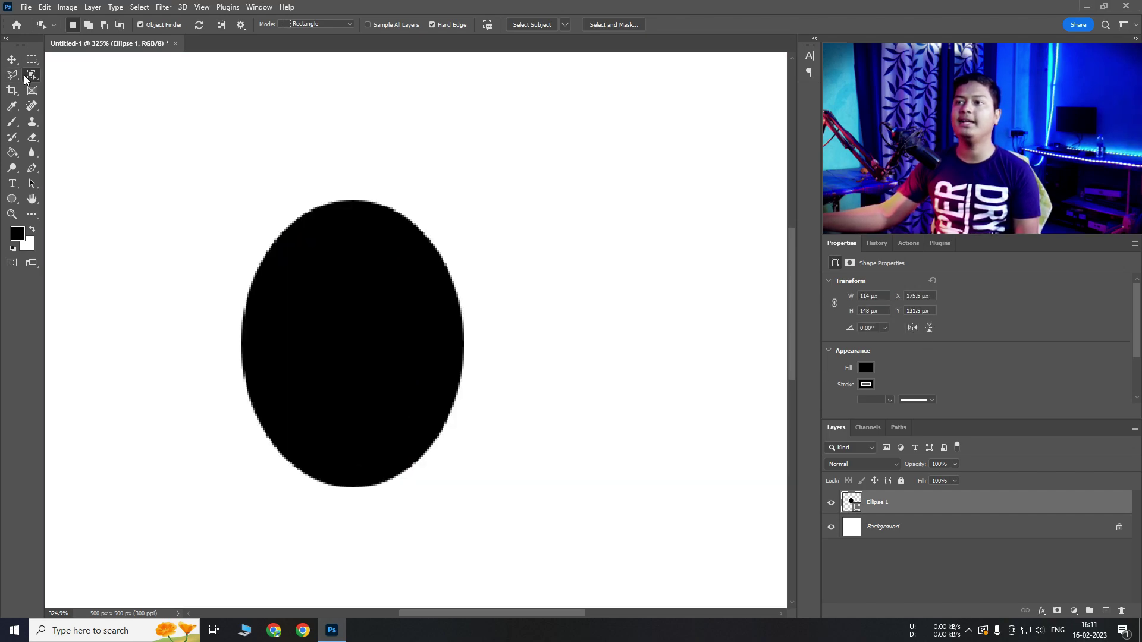
{"action": "right_click", "coordinate": [32, 75]}
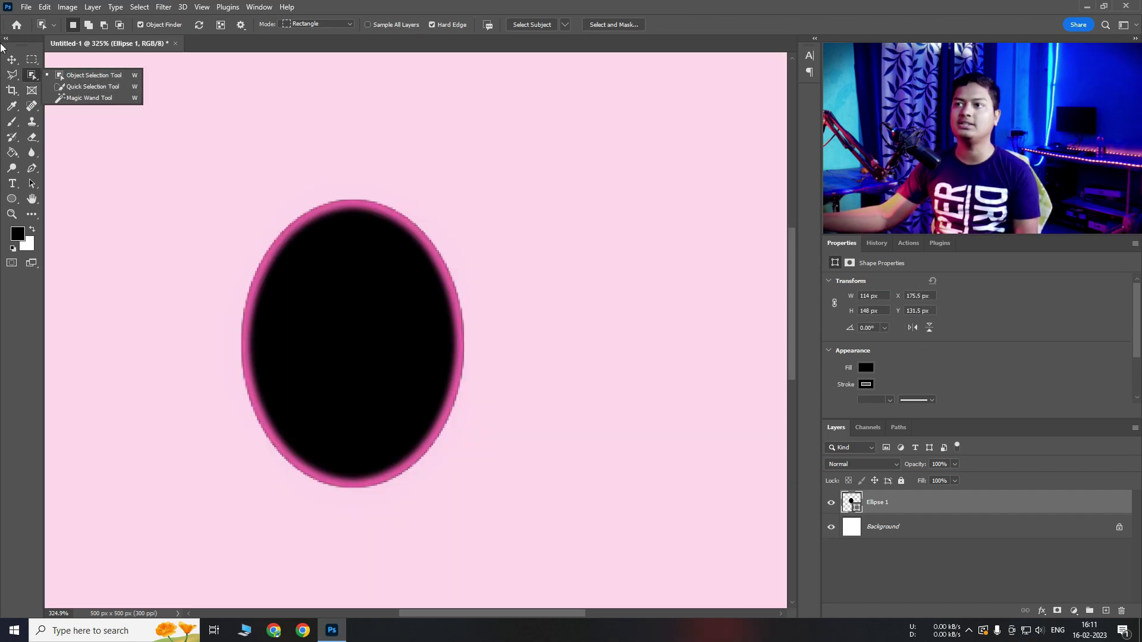
{"action": "left_click", "coordinate": [657, 2]}
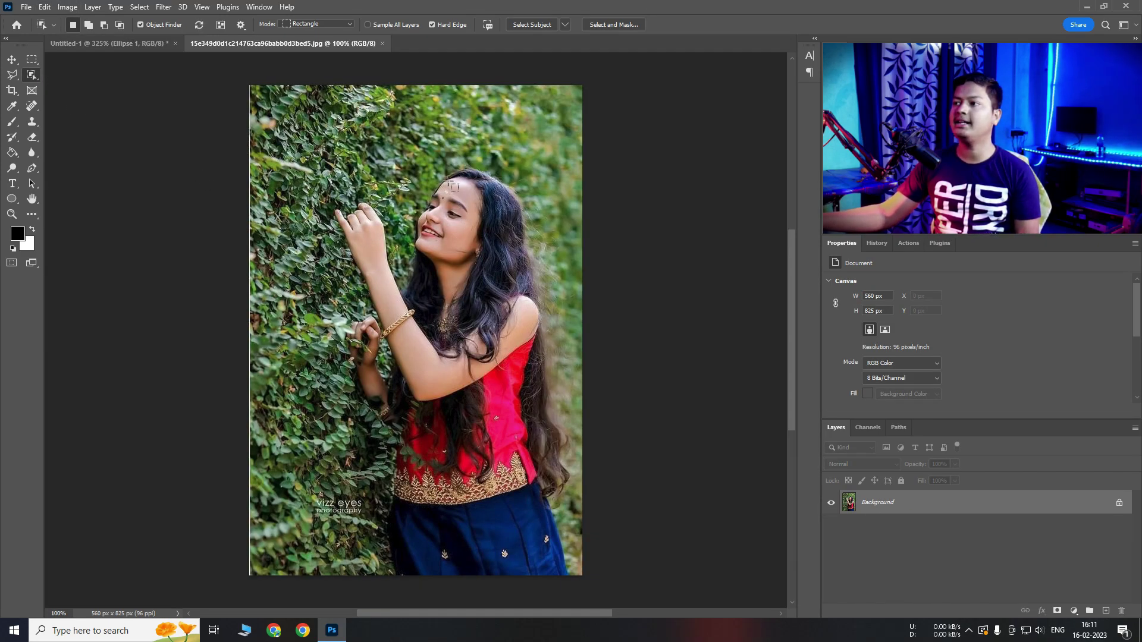
{"action": "left_click_drag", "start_coordinate": [323, 150], "coordinate": [569, 579]}
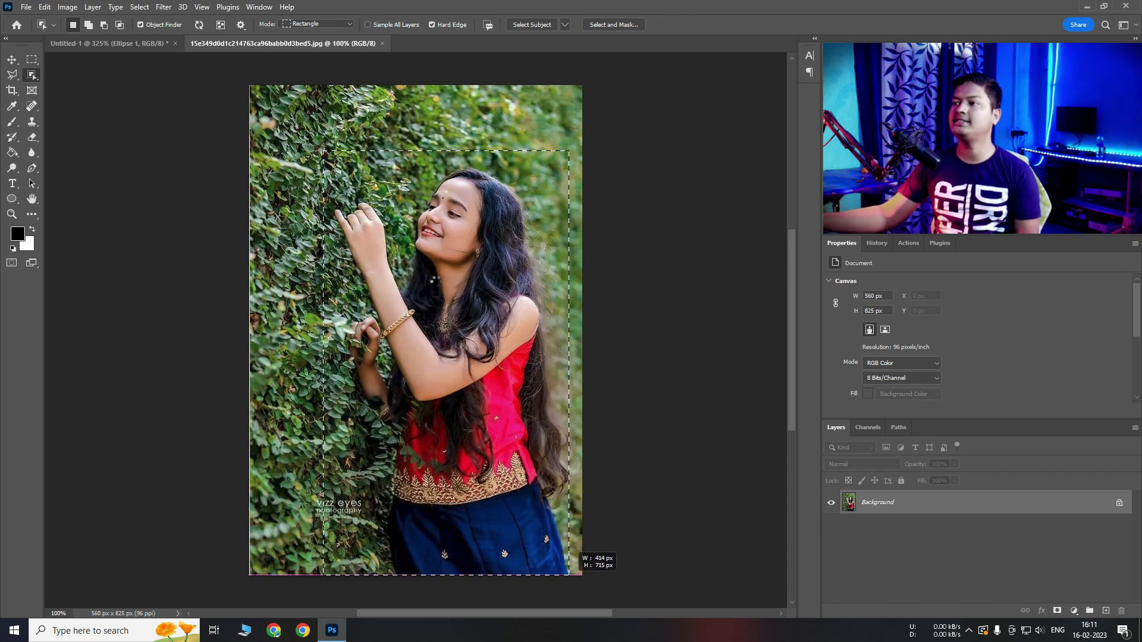
{"action": "left_click_drag", "start_coordinate": [569, 575], "coordinate": [570, 575]}
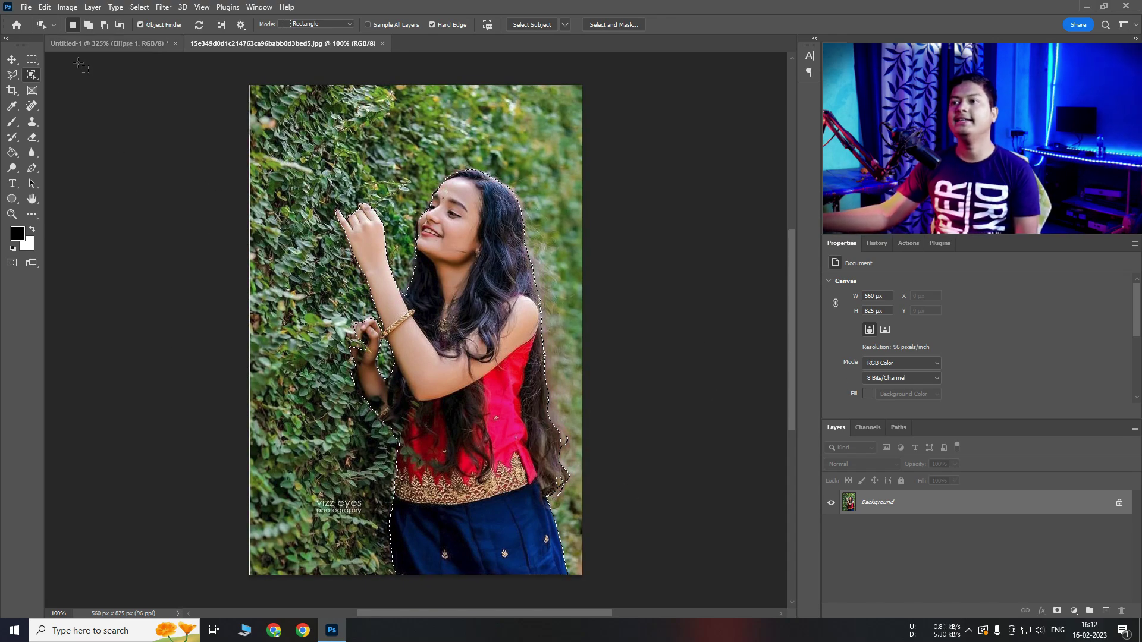
Step: Switch to the Quick Selection tool and clear the selection around the woman in the photo
{"action": "right_click", "coordinate": [32, 74]}
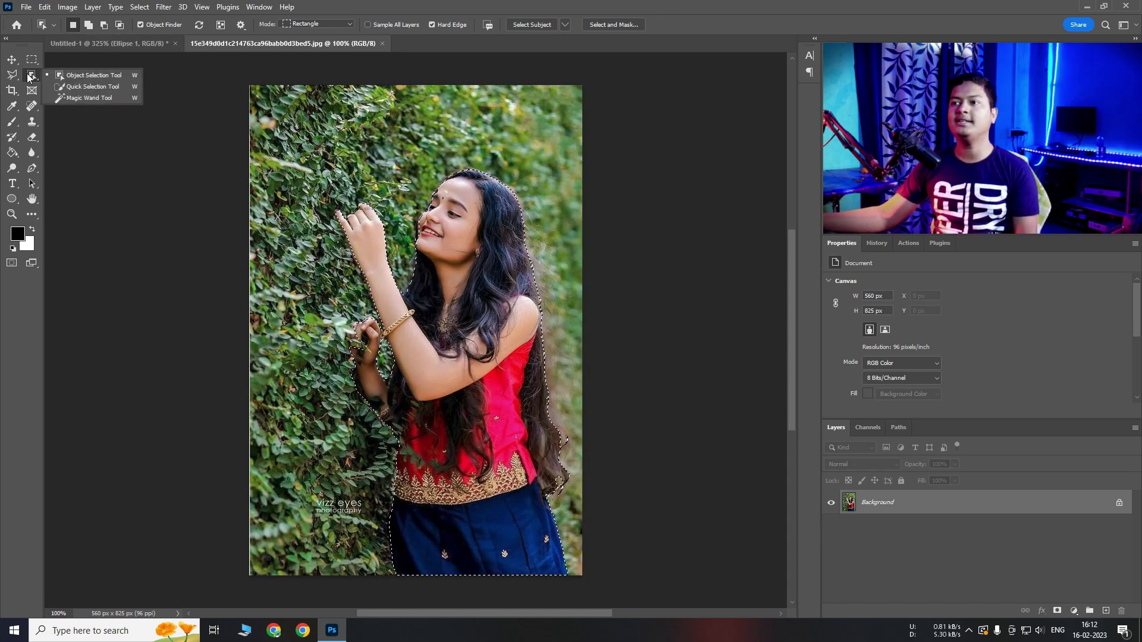
{"action": "left_click", "coordinate": [90, 87]}
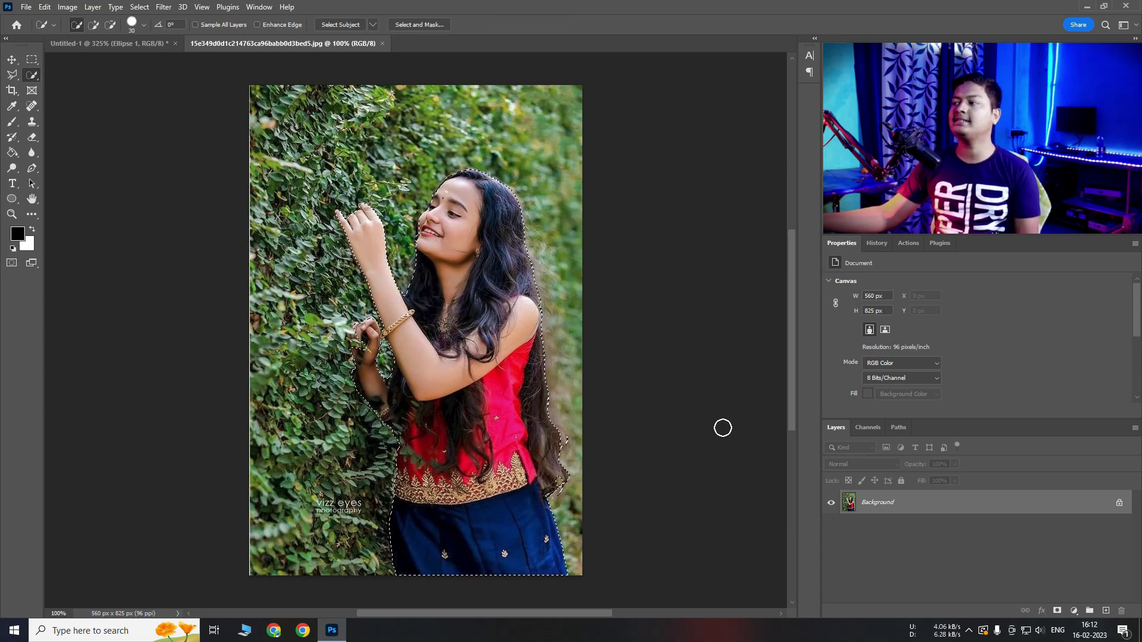
{"action": "key", "text": "ctrl+d"}
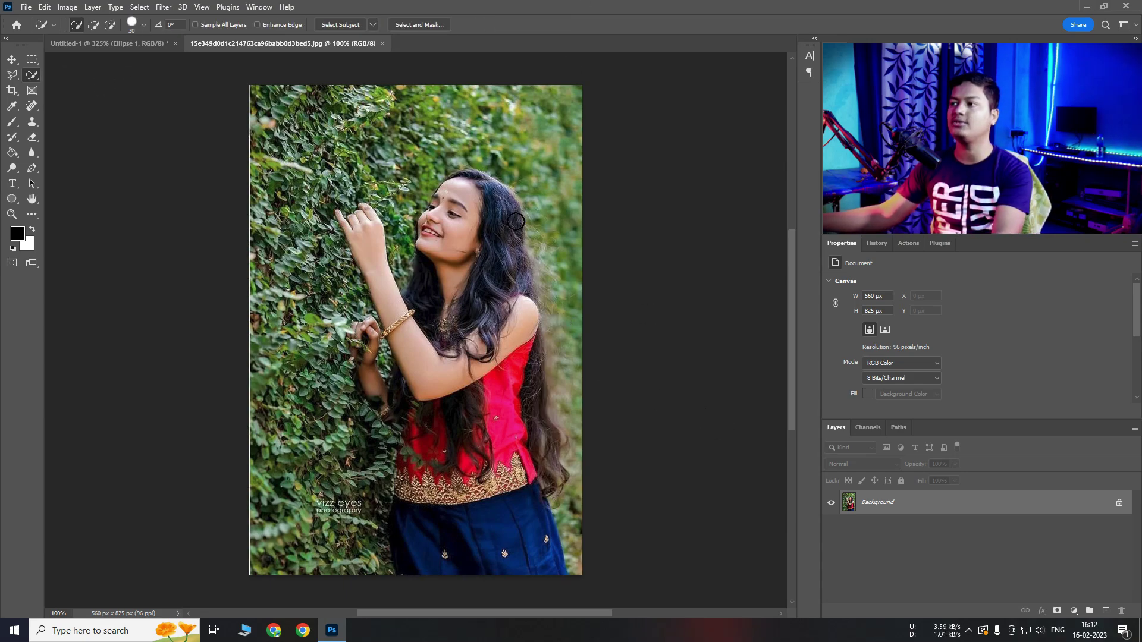
Step: In the Untitled-1 document, brush a Quick Selection over the black ellipse and the white area beside it, and deselect
{"action": "left_click", "coordinate": [117, 43]}
{"action": "left_click_drag", "start_coordinate": [359, 287], "coordinate": [361, 288]}
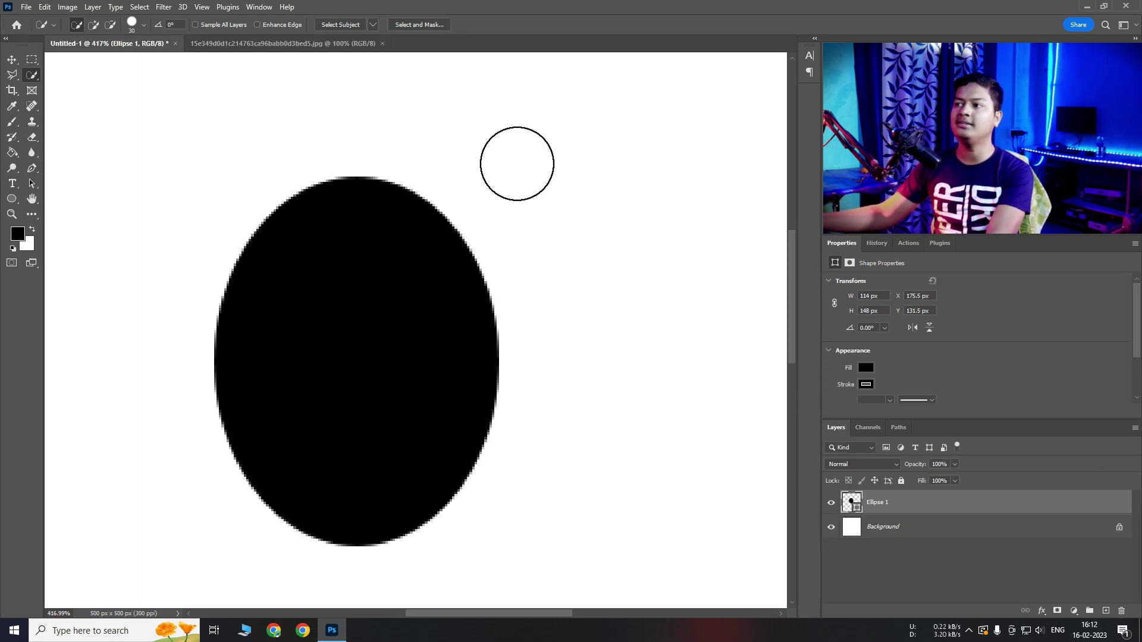
{"action": "right_click", "coordinate": [35, 73]}
{"action": "left_click", "coordinate": [94, 87]}
{"action": "right_click", "coordinate": [379, 333]}
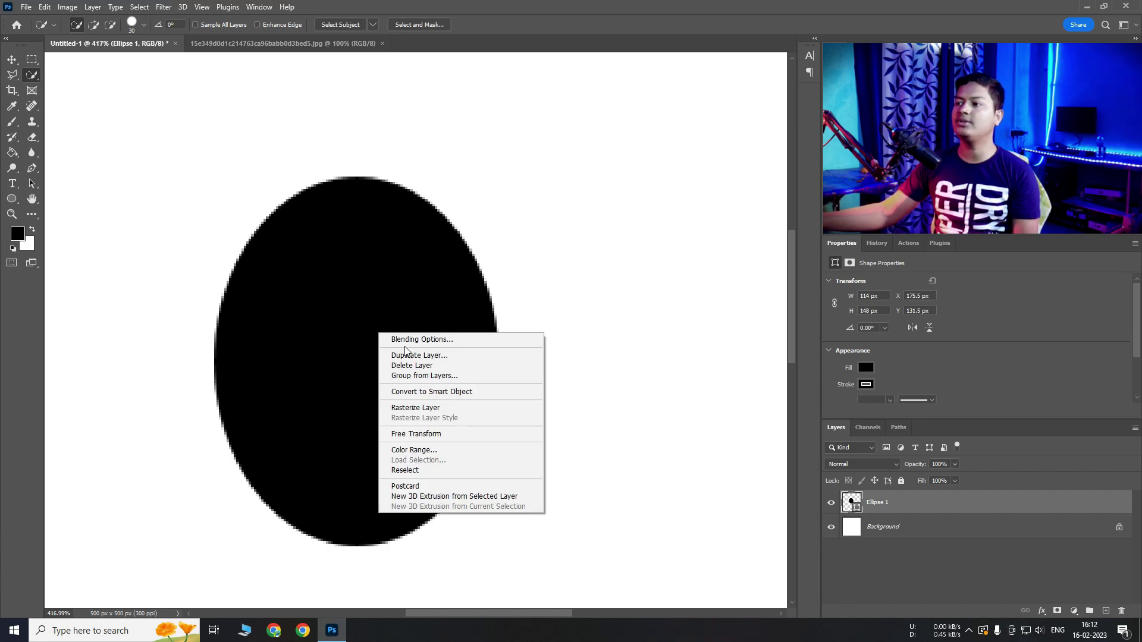
{"action": "left_click", "coordinate": [508, 2]}
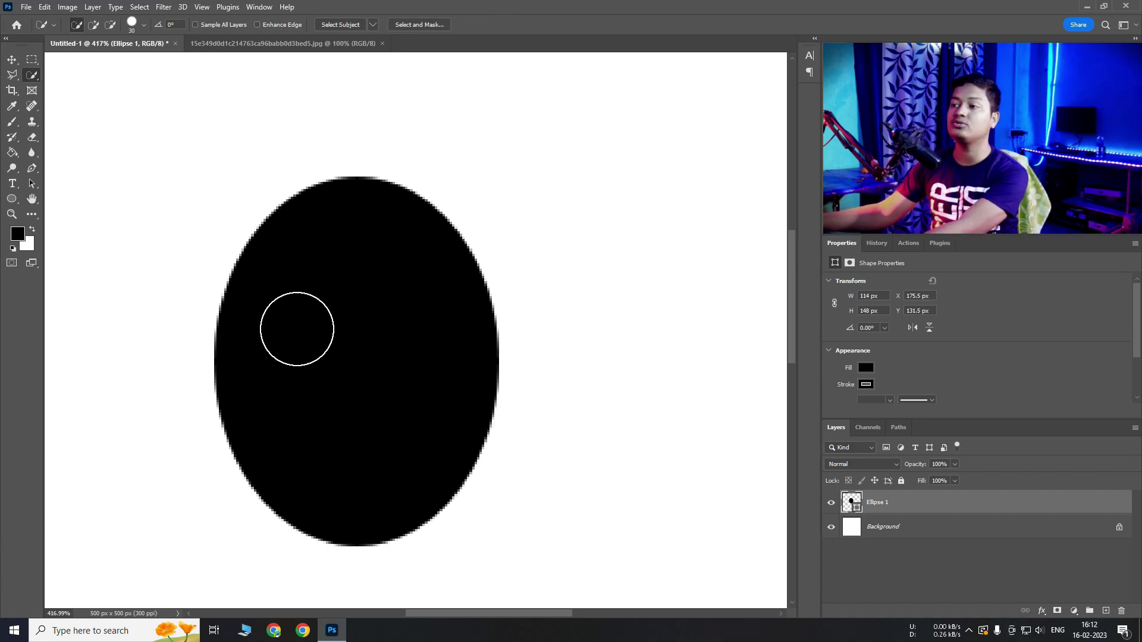
{"action": "left_click_drag", "start_coordinate": [276, 278], "coordinate": [376, 435]}
{"action": "mouse_move", "coordinate": [509, 141]}
{"action": "left_mouse_down"}
{"action": "mouse_move", "coordinate": [475, 391]}
{"action": "mouse_move", "coordinate": [416, 466]}
{"action": "left_mouse_up"}
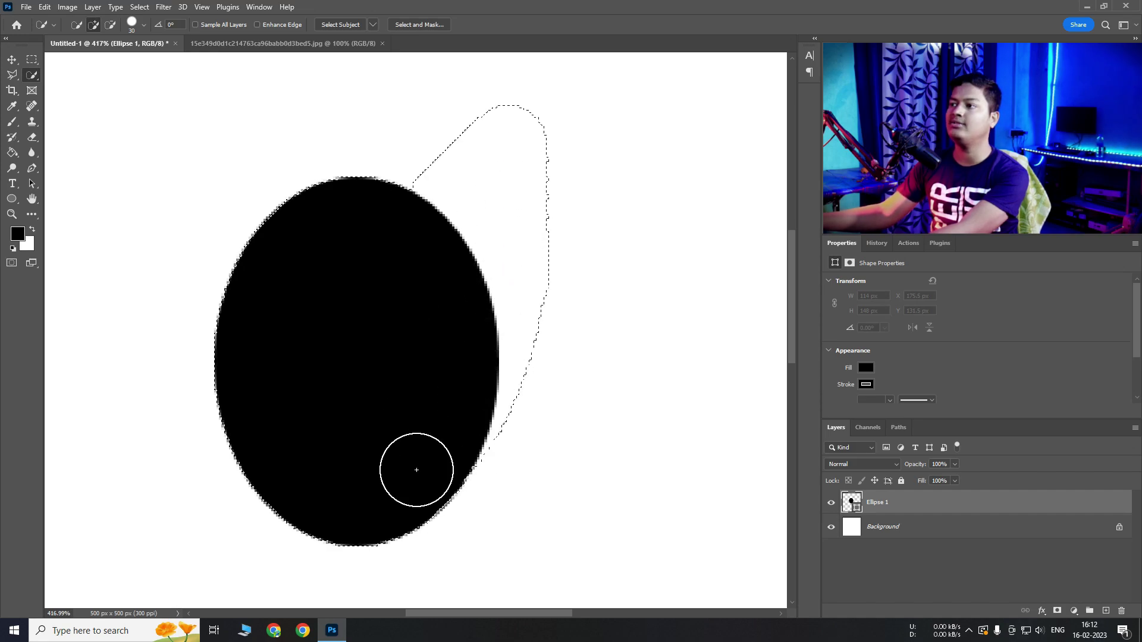
{"action": "key", "text": "ctrl+d"}
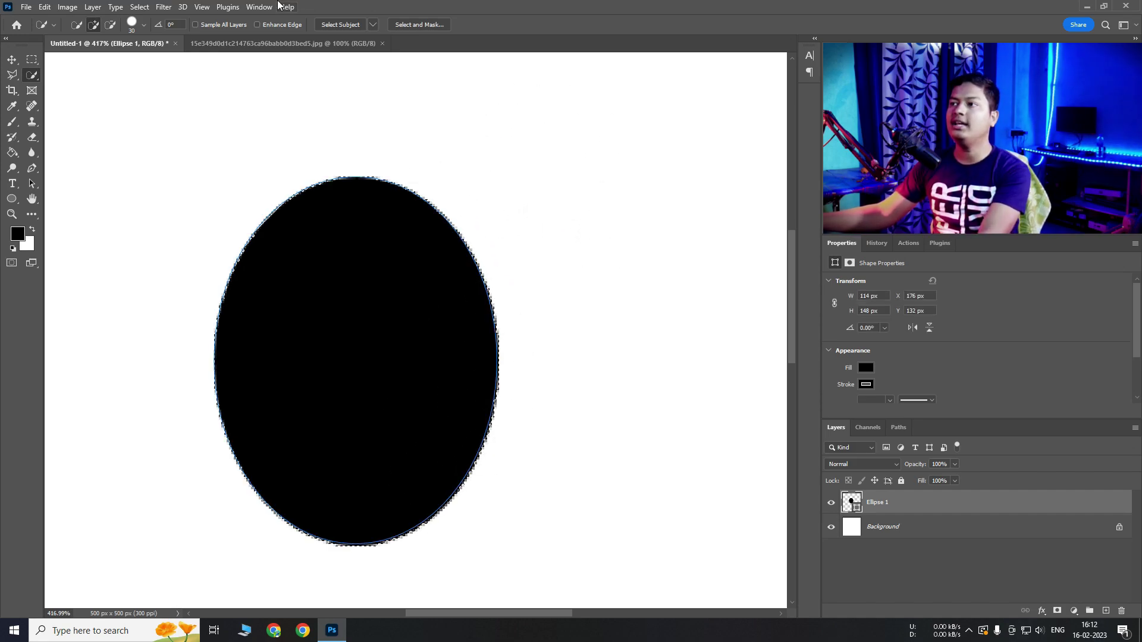
Step: In the photo document, brush a Quick Selection over the woman's hair, face and arm, and deselect it
{"action": "left_click", "coordinate": [278, 44]}
{"action": "left_click_drag", "start_coordinate": [483, 209], "coordinate": [548, 250]}
{"action": "mouse_move", "coordinate": [397, 113]}
{"action": "left_mouse_down"}
{"action": "mouse_move", "coordinate": [472, 202]}
{"action": "mouse_move", "coordinate": [506, 266]}
{"action": "mouse_move", "coordinate": [560, 422]}
{"action": "mouse_move", "coordinate": [567, 555]}
{"action": "mouse_move", "coordinate": [328, 503]}
{"action": "left_mouse_up"}
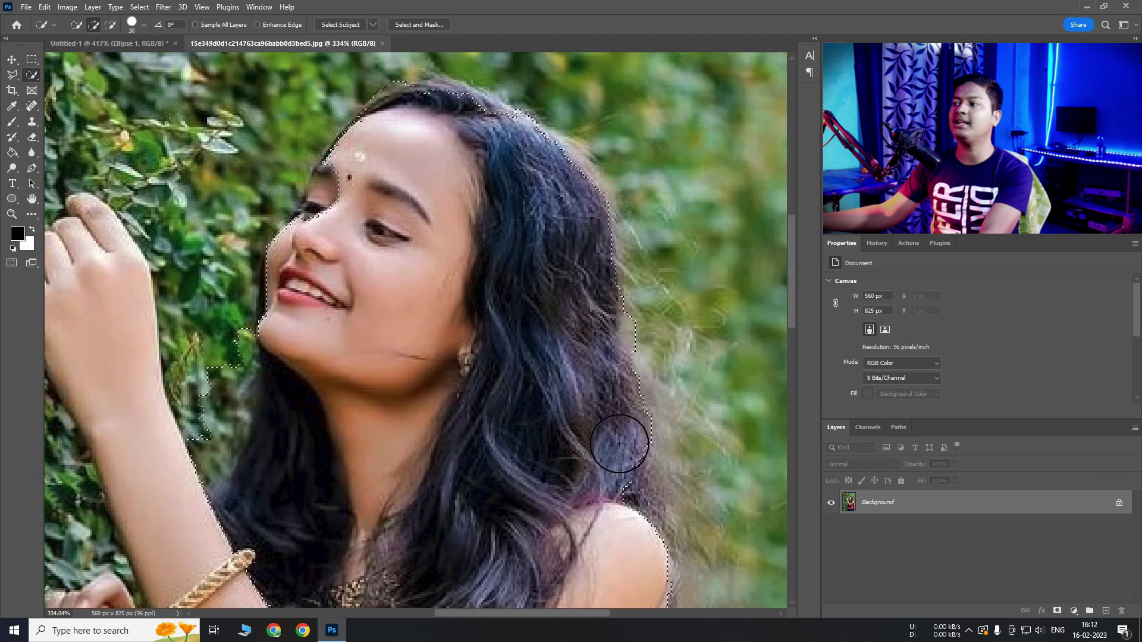
{"action": "scroll", "coordinate": [510, 320], "scroll_direction": "down", "scroll_amount": 5}
{"action": "key", "text": "ctrl+d"}
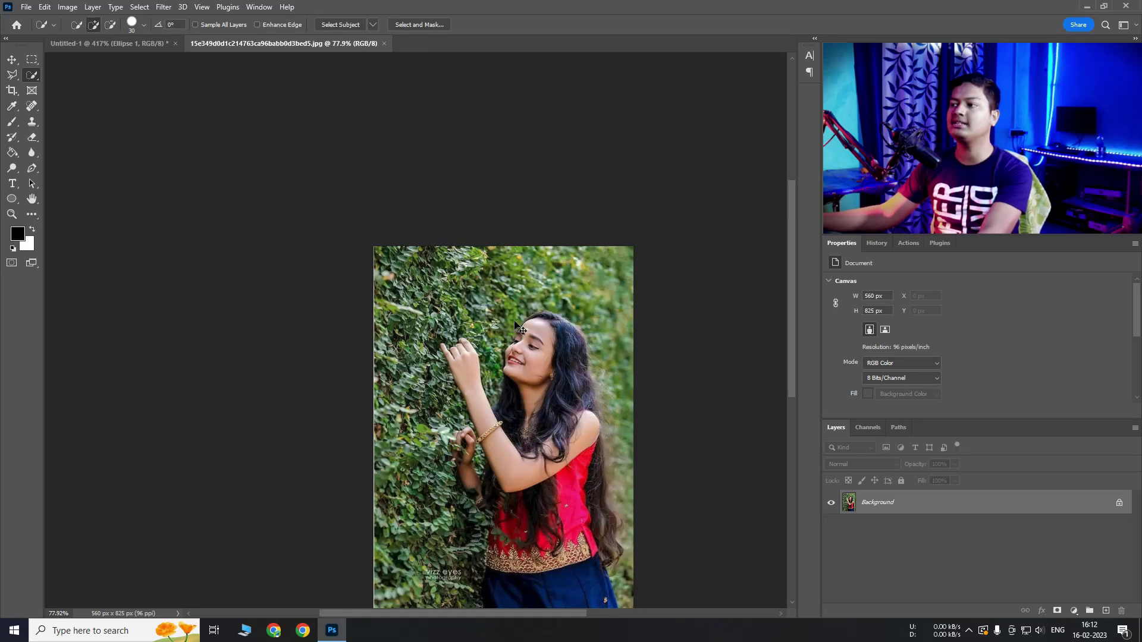
Step: Return to the Untitled-1 document and vary the Quick Selection brush size between 7 and 50 px, ending at 15 px
{"action": "left_click", "coordinate": [113, 43]}
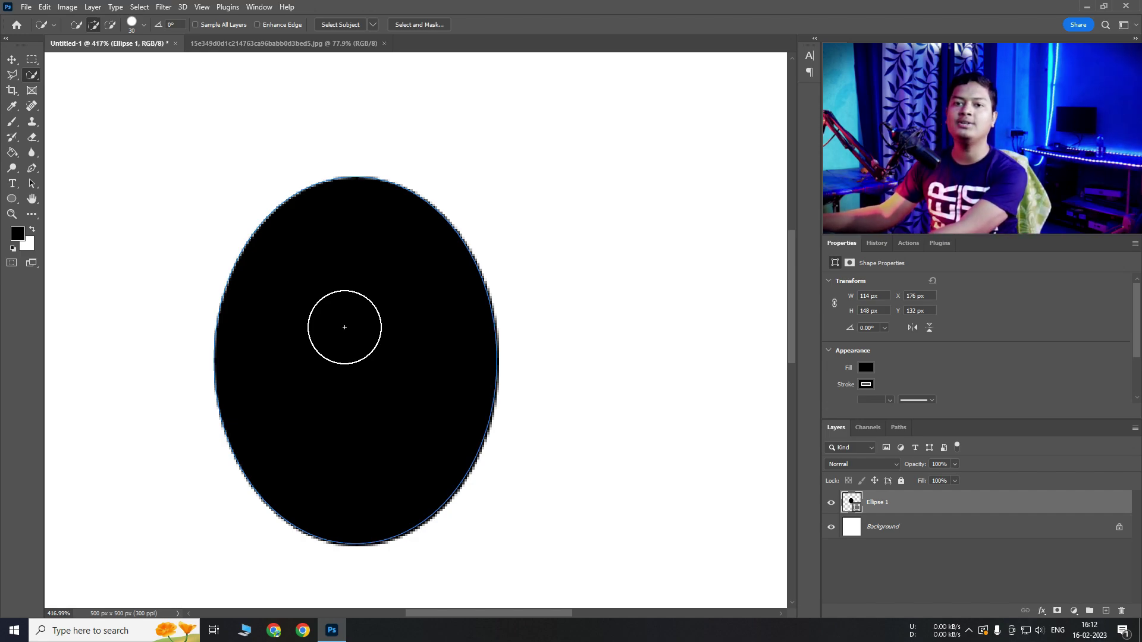
{"action": "key", "text": "bracketleft"}
{"action": "key", "text": "bracketleft"}
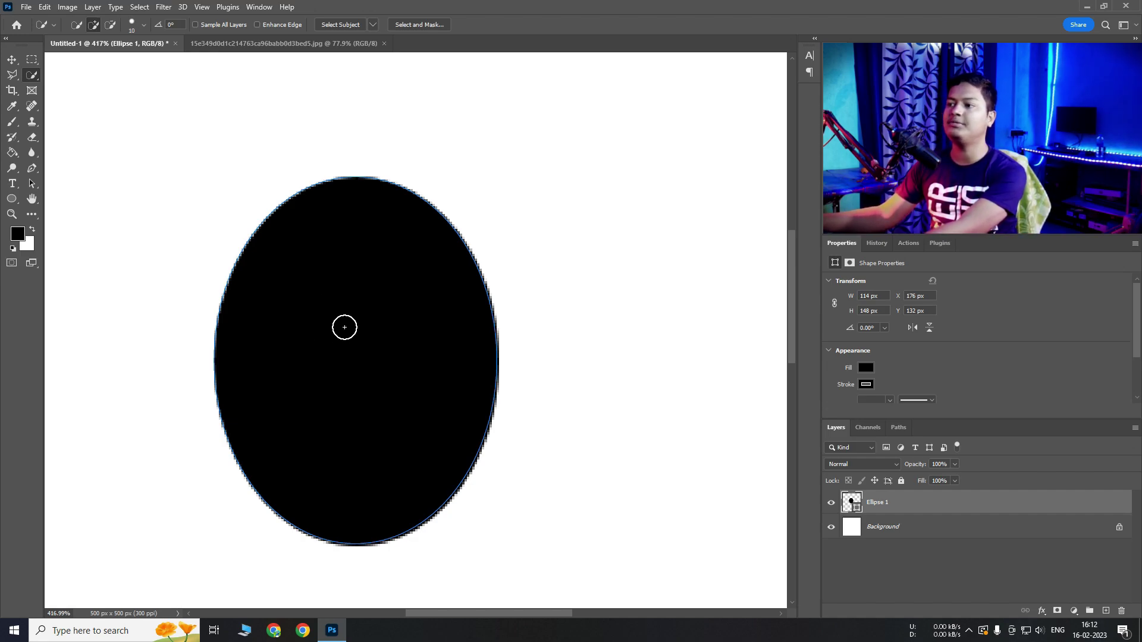
{"action": "key", "text": "bracketright"}
{"action": "key", "text": "bracketright"}
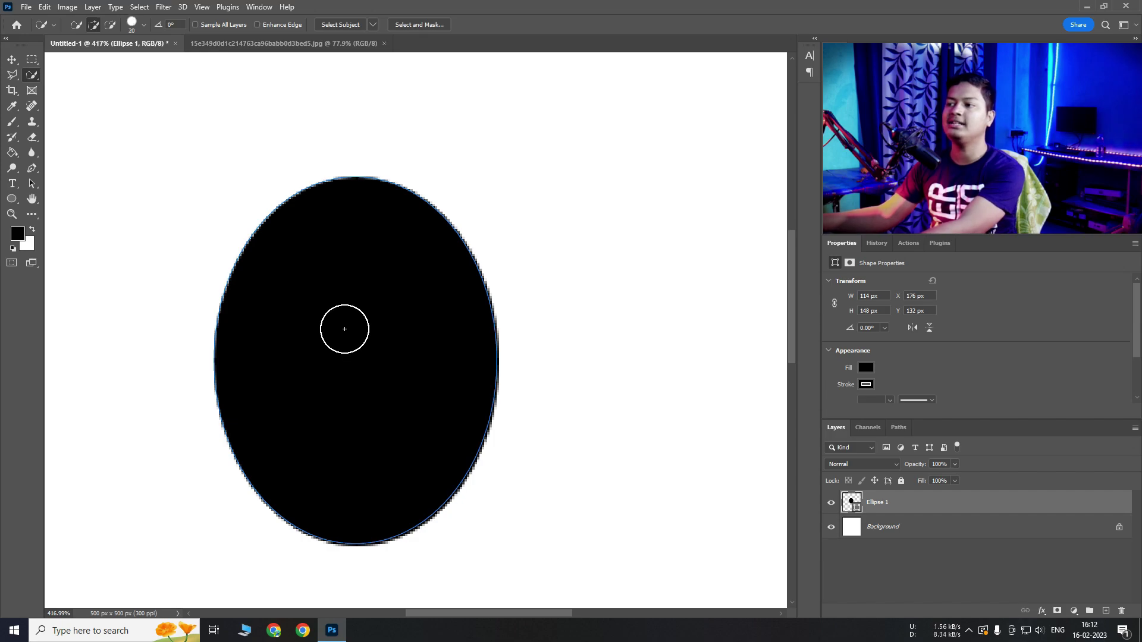
{"action": "key", "text": "bracketleft"}
{"action": "key", "text": "bracketleft"}
{"action": "key", "text": "bracketleft"}
{"action": "key", "text": "bracketleft"}
{"action": "key", "text": "bracketleft"}
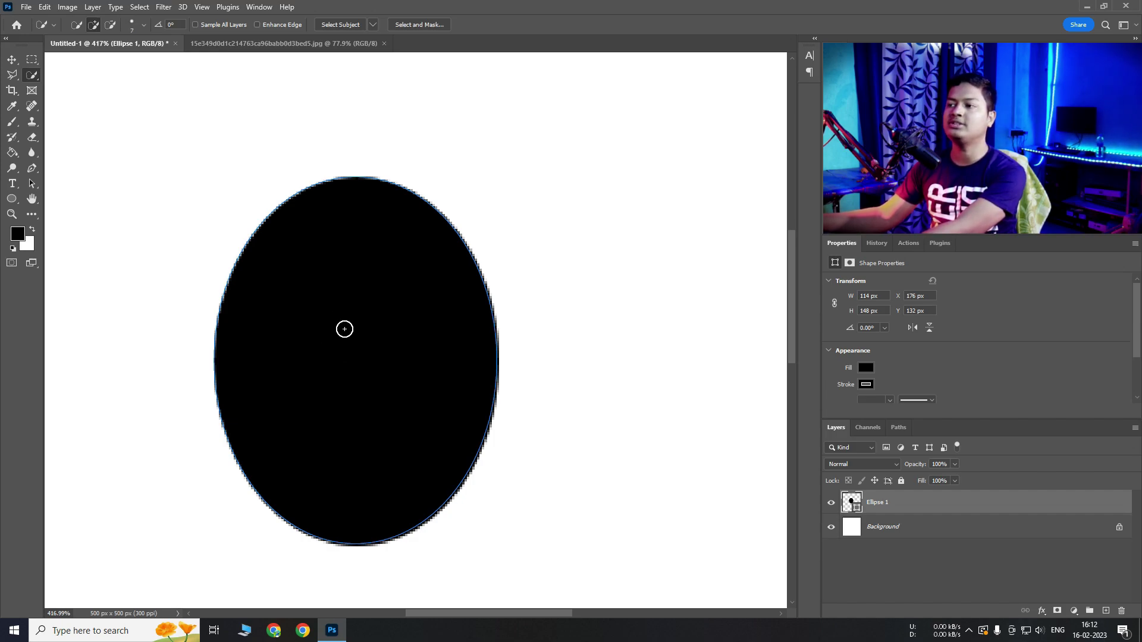
{"action": "key", "text": "bracketright"}
{"action": "key", "text": "bracketright"}
{"action": "key", "text": "bracketright"}
{"action": "key", "text": "bracketright"}
{"action": "key", "text": "bracketright"}
{"action": "key", "text": "bracketright"}
{"action": "key", "text": "bracketright"}
{"action": "key", "text": "bracketright"}
{"action": "key", "text": "bracketright"}
{"action": "key", "text": "bracketright"}
{"action": "key", "text": "bracketright"}
{"action": "key", "text": "bracketright"}
{"action": "key", "text": "bracketright"}
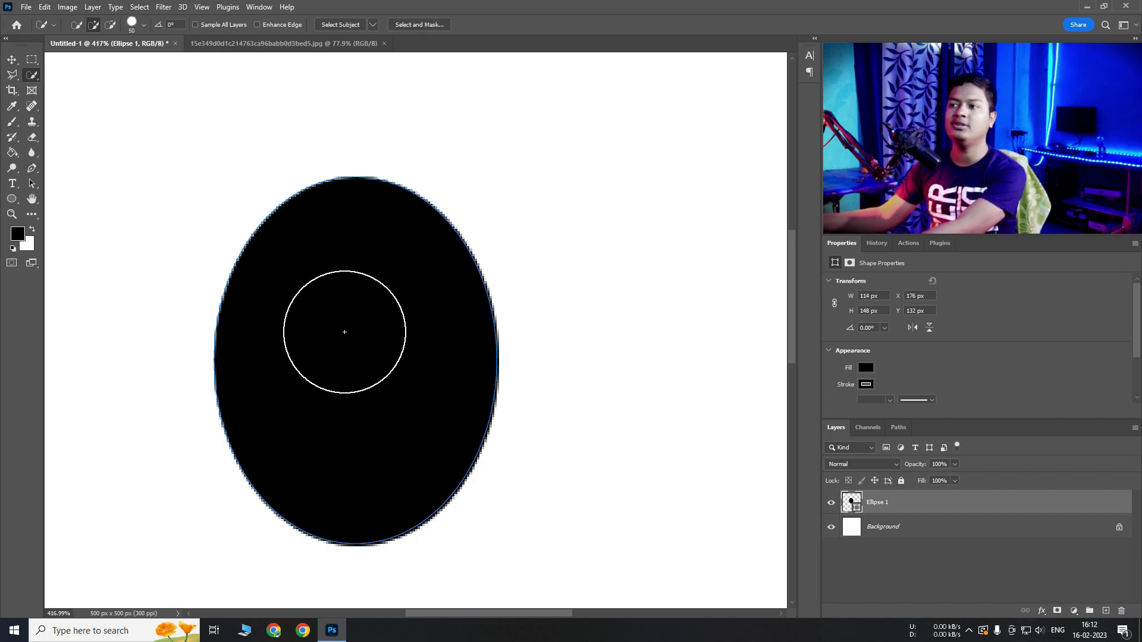
{"action": "key", "text": "bracketleft"}
{"action": "key", "text": "bracketleft"}
{"action": "key", "text": "bracketleft"}
{"action": "key", "text": "bracketleft"}
{"action": "key", "text": "bracketleft"}
{"action": "key", "text": "bracketleft"}
{"action": "key", "text": "bracketleft"}
{"action": "key", "text": "bracketleft"}
{"action": "key", "text": "bracketleft"}
{"action": "key", "text": "bracketleft"}
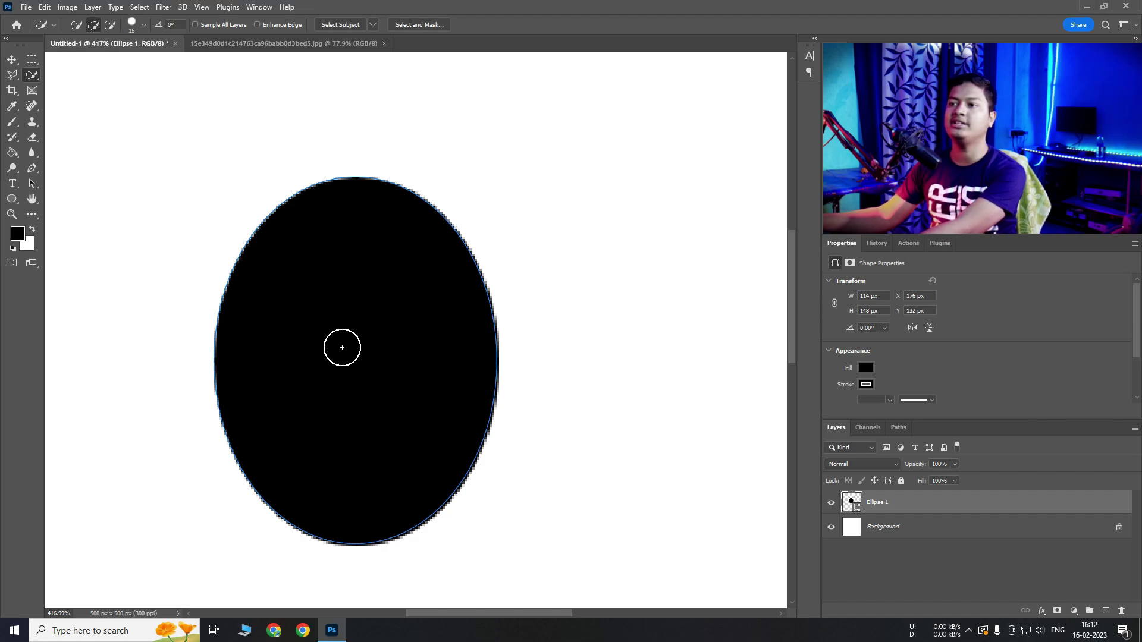
Step: Switch to the Magic Wand tool and add a new empty layer above the Ellipse 1 layer
{"action": "right_click", "coordinate": [31, 75]}
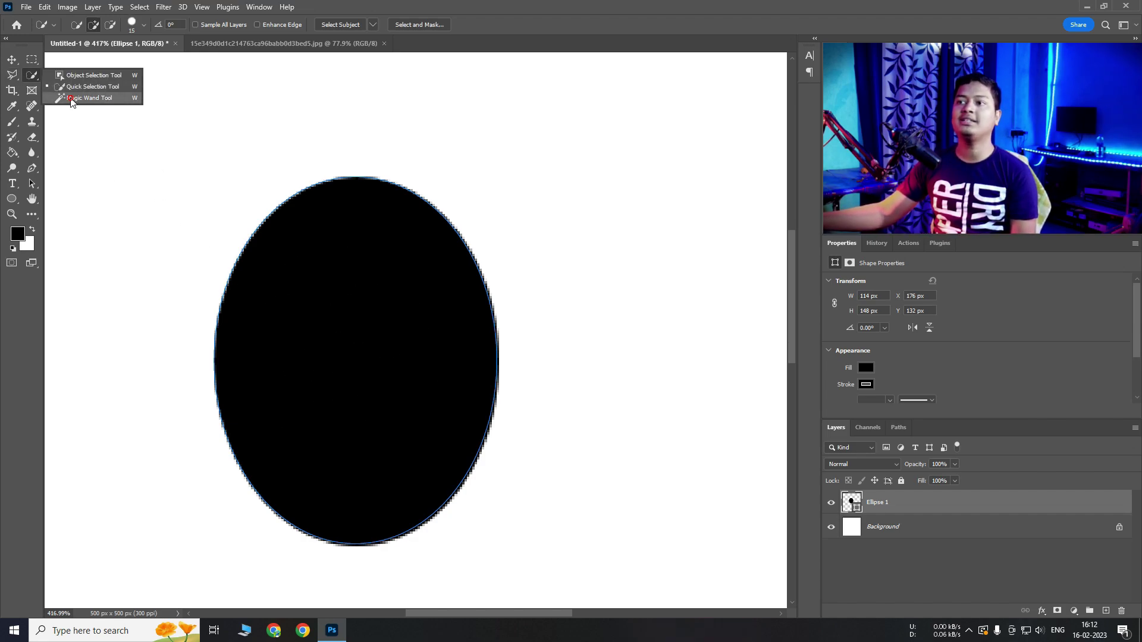
{"action": "left_click", "coordinate": [71, 99]}
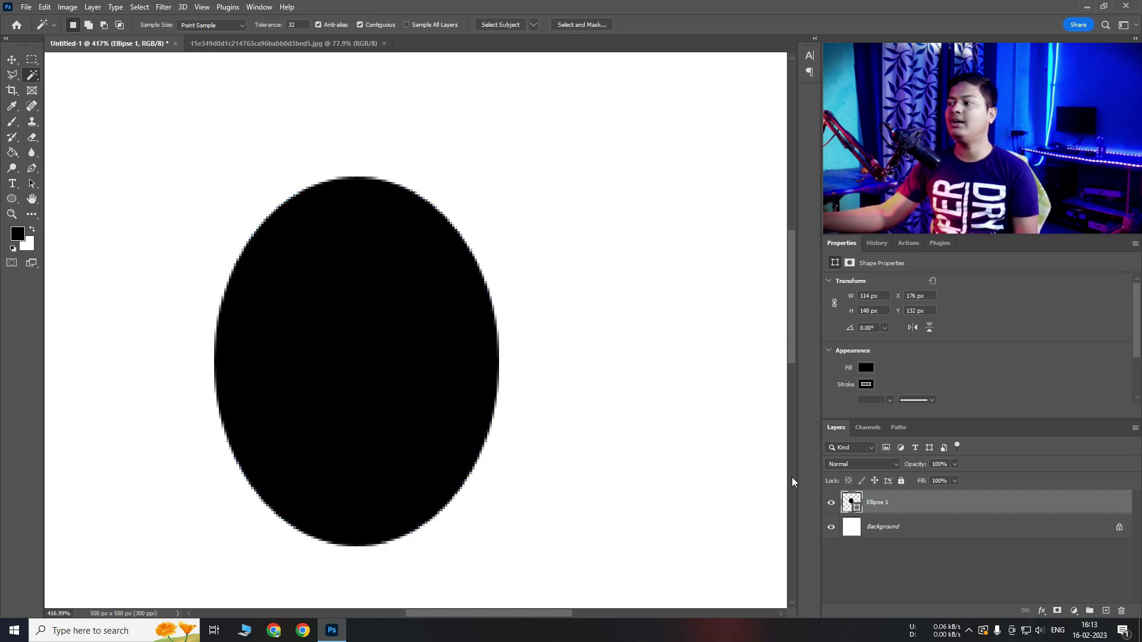
{"action": "left_click", "coordinate": [914, 529]}
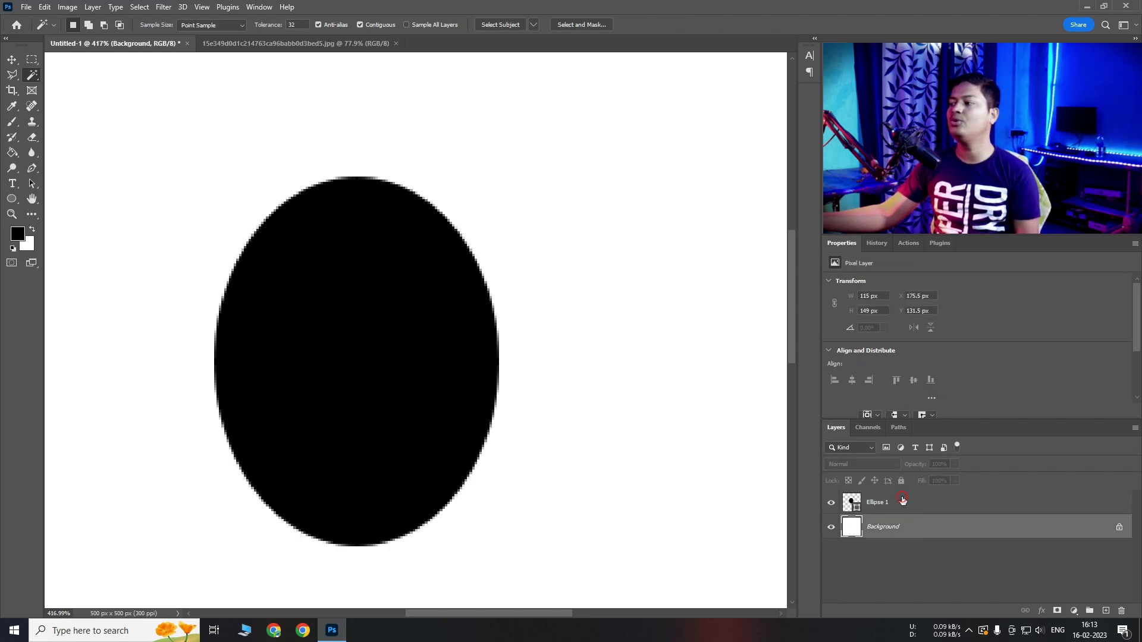
{"action": "left_click", "coordinate": [903, 502]}
{"action": "left_click", "coordinate": [1106, 611]}
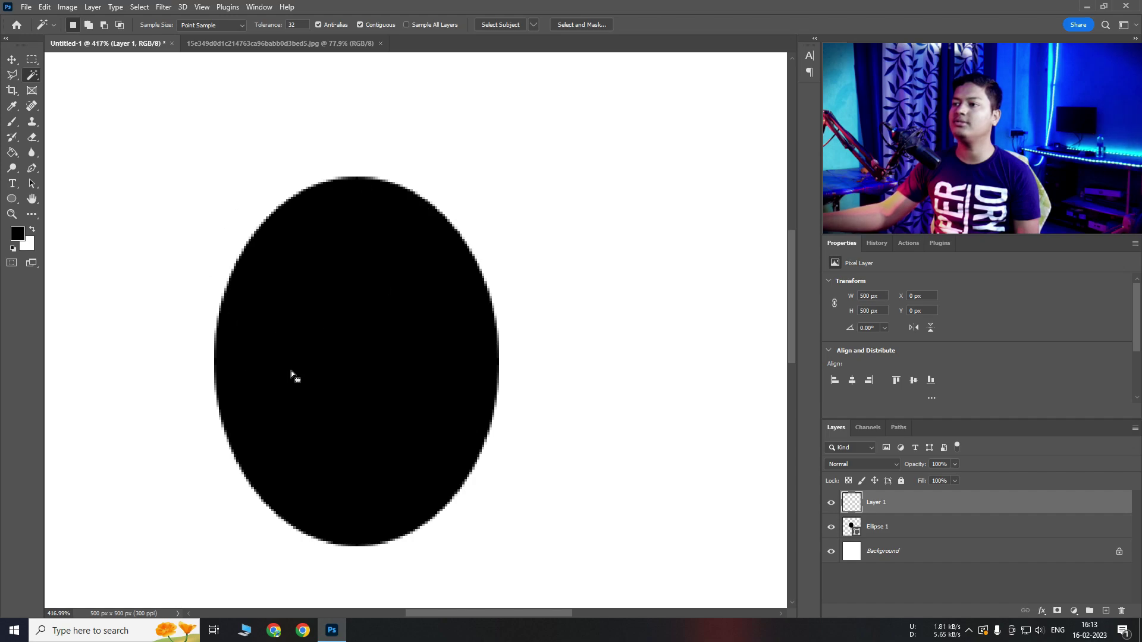
Step: Merge the ellipse layer and the empty layer down into the Background layer
{"action": "left_click", "coordinate": [896, 553]}
{"action": "left_click", "coordinate": [895, 508]}
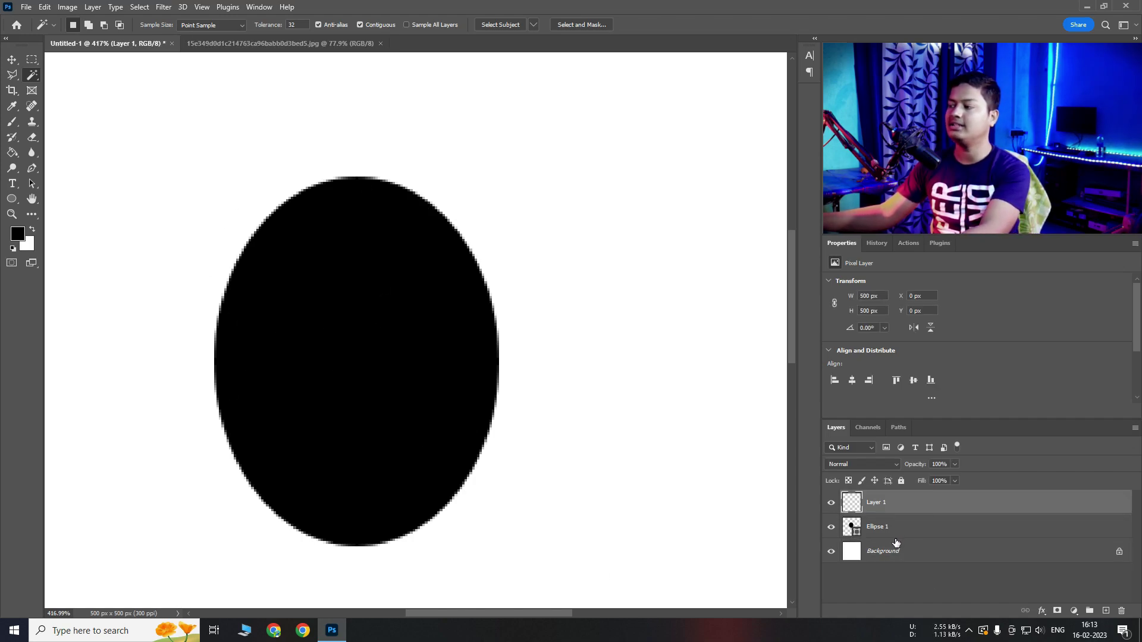
{"action": "left_click", "coordinate": [888, 531]}
{"action": "key", "text": "ctrl+e"}
{"action": "left_click", "coordinate": [890, 510]}
{"action": "key", "text": "ctrl+e"}
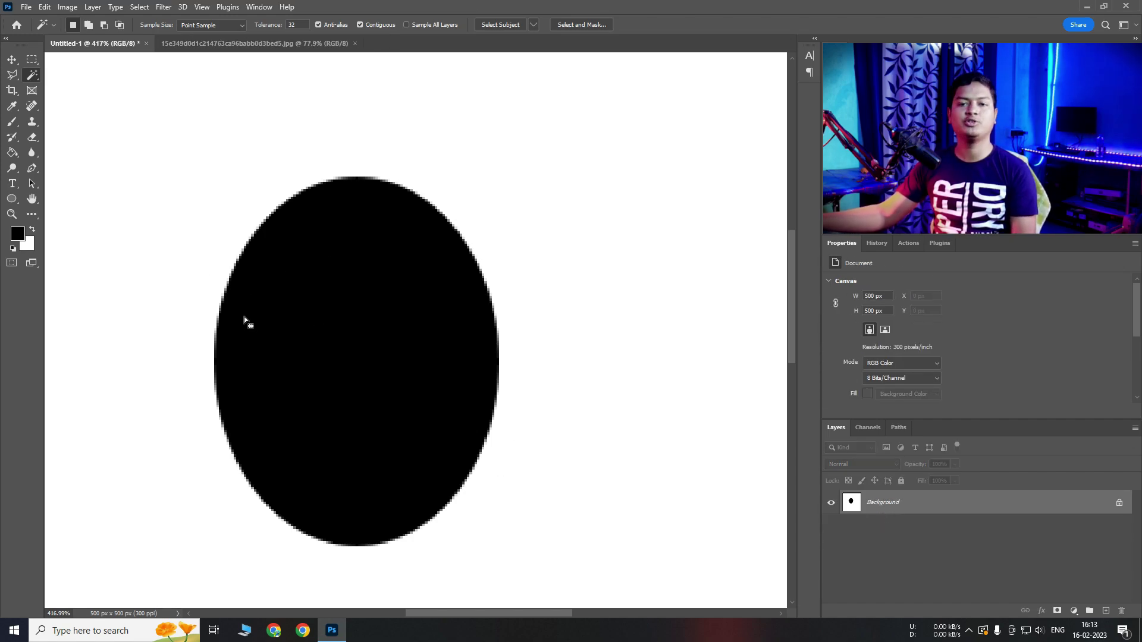
Step: Paint one soft black dab with the 161 px Brush on the white area up and to the right of the ellipse
{"action": "right_click", "coordinate": [32, 74]}
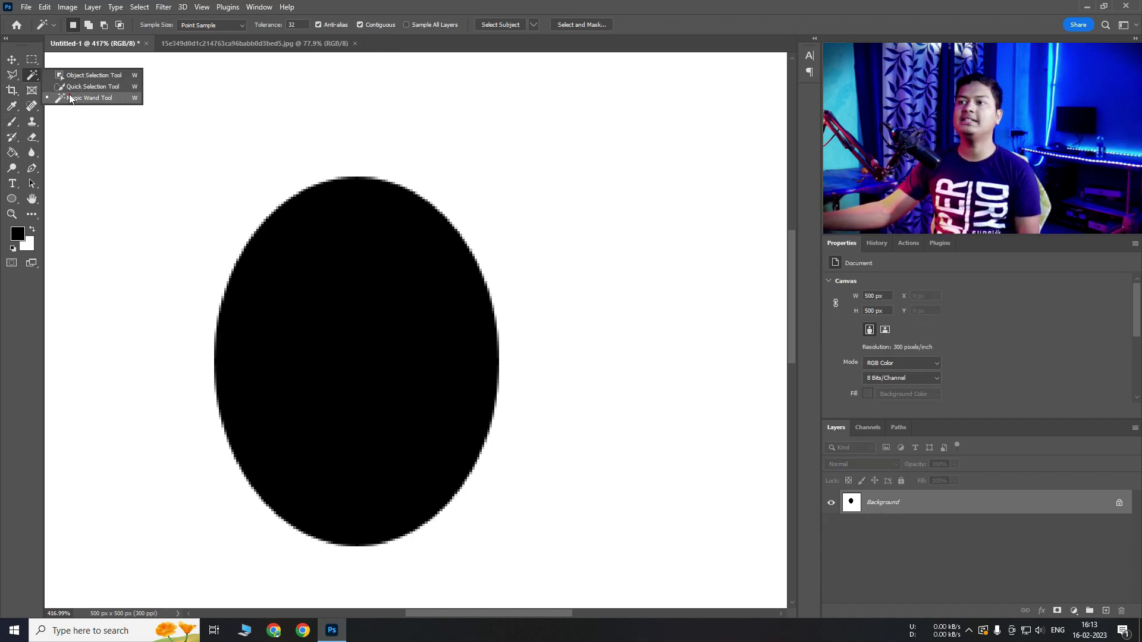
{"action": "left_click", "coordinate": [69, 94]}
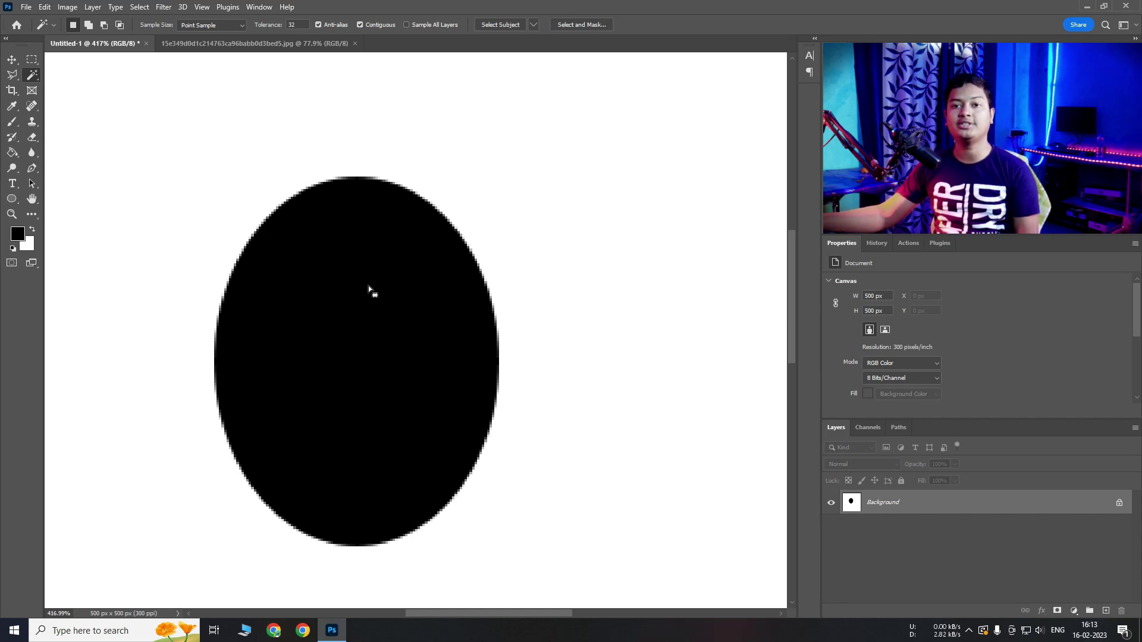
{"action": "left_click", "coordinate": [12, 122]}
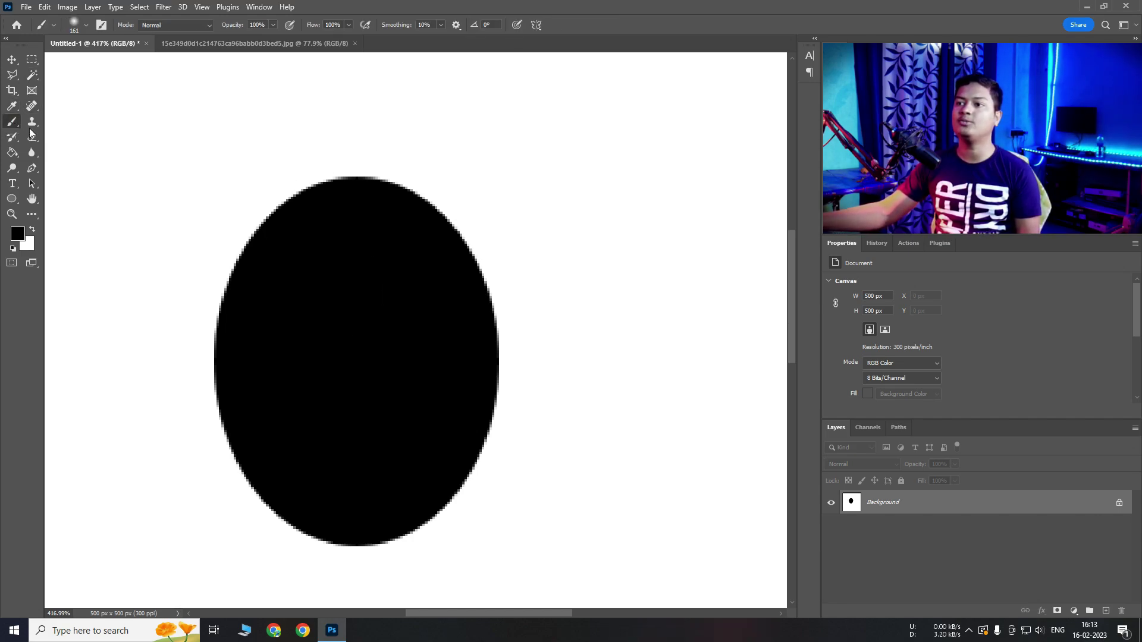
{"action": "left_click", "coordinate": [586, 140]}
{"action": "scroll", "coordinate": [609, 280], "scroll_direction": "up", "scroll_amount": 4}
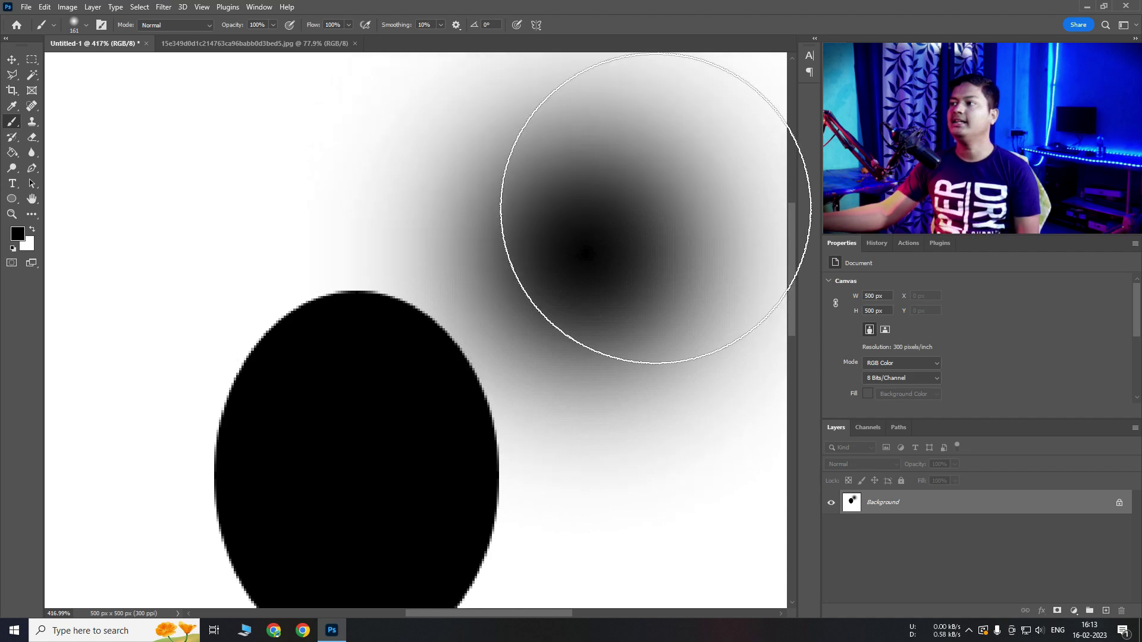
Step: Select different tonal areas of the soft black dab with the Magic Wand at tolerance 32, and deselect
{"action": "left_click", "coordinate": [29, 78]}
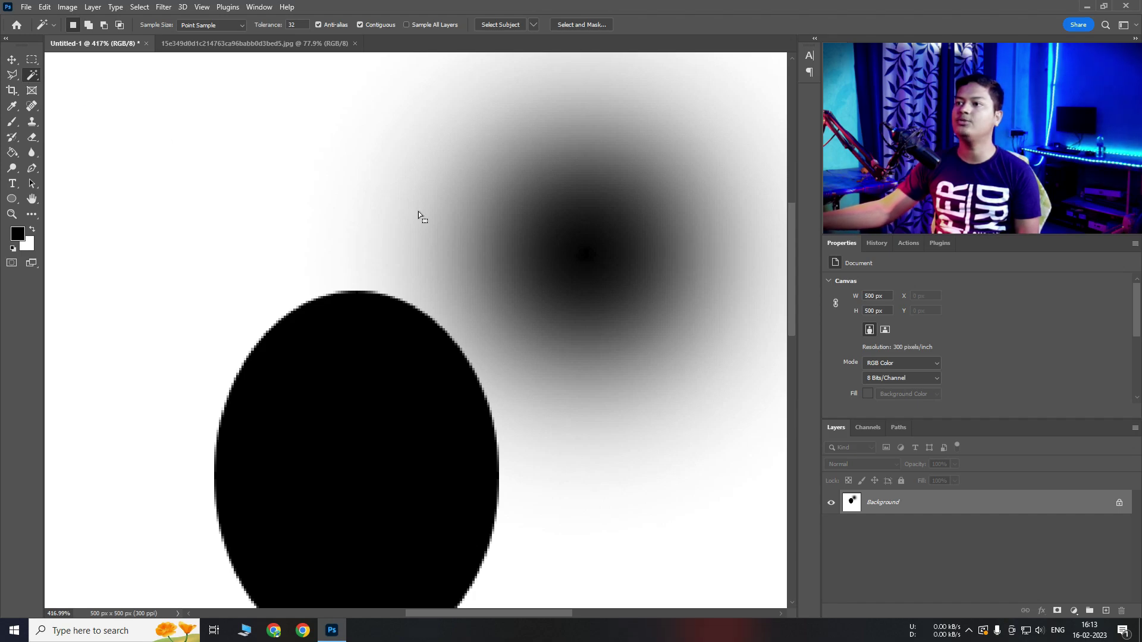
{"action": "left_click", "coordinate": [591, 258]}
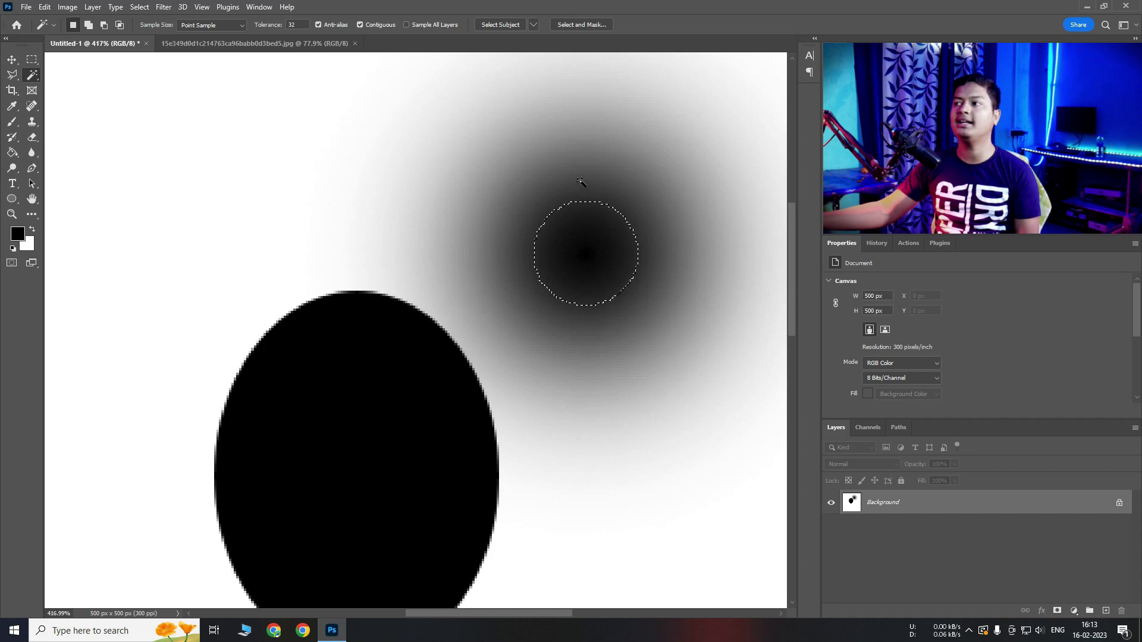
{"action": "left_click", "coordinate": [580, 202]}
{"action": "left_click", "coordinate": [635, 139]}
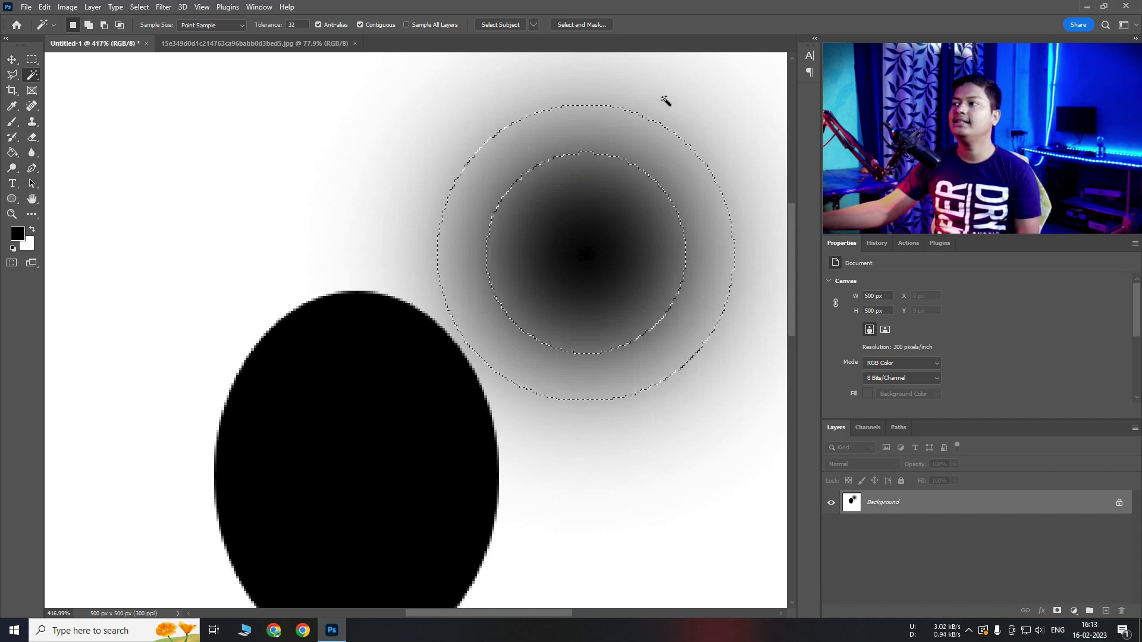
{"action": "left_click", "coordinate": [687, 108]}
{"action": "left_click", "coordinate": [584, 262]}
{"action": "key", "text": "ctrl+d"}
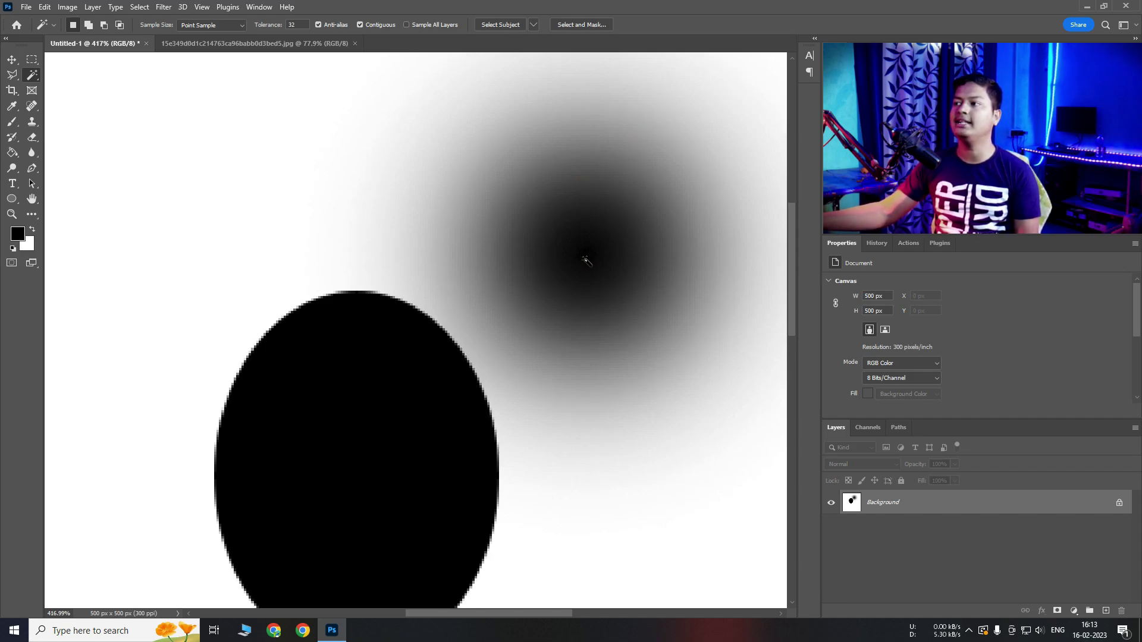
Step: Select the soft dab's dark centre with the Magic Wand, set the tolerance to 0, and sample the centre again
{"action": "left_click", "coordinate": [586, 260]}
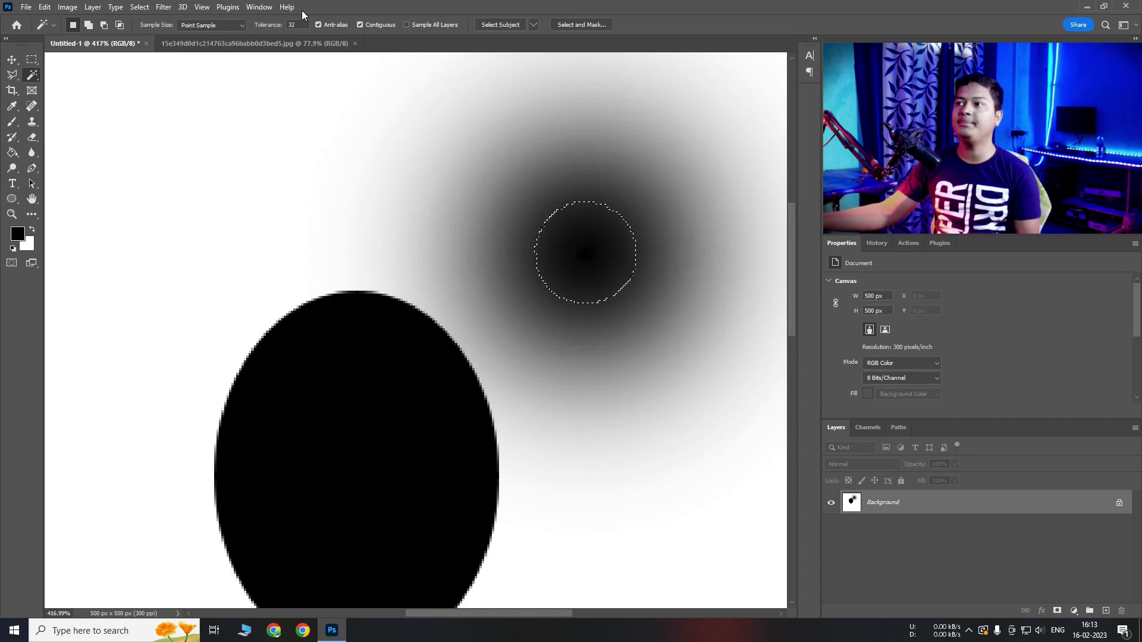
{"action": "left_click", "coordinate": [292, 24]}
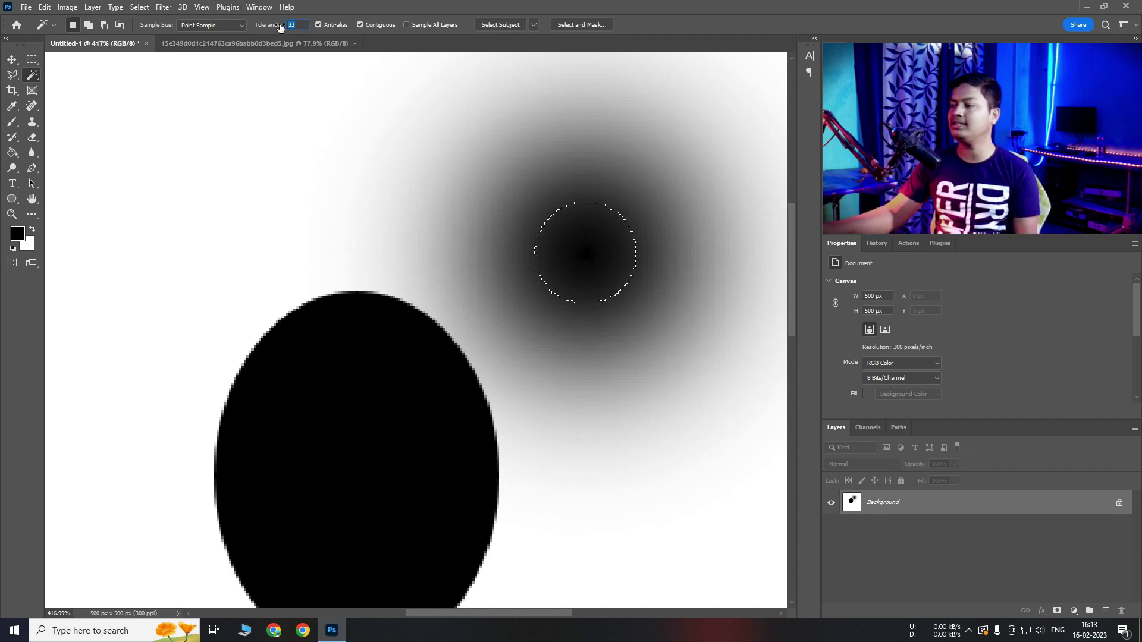
{"action": "type", "text": "0"}
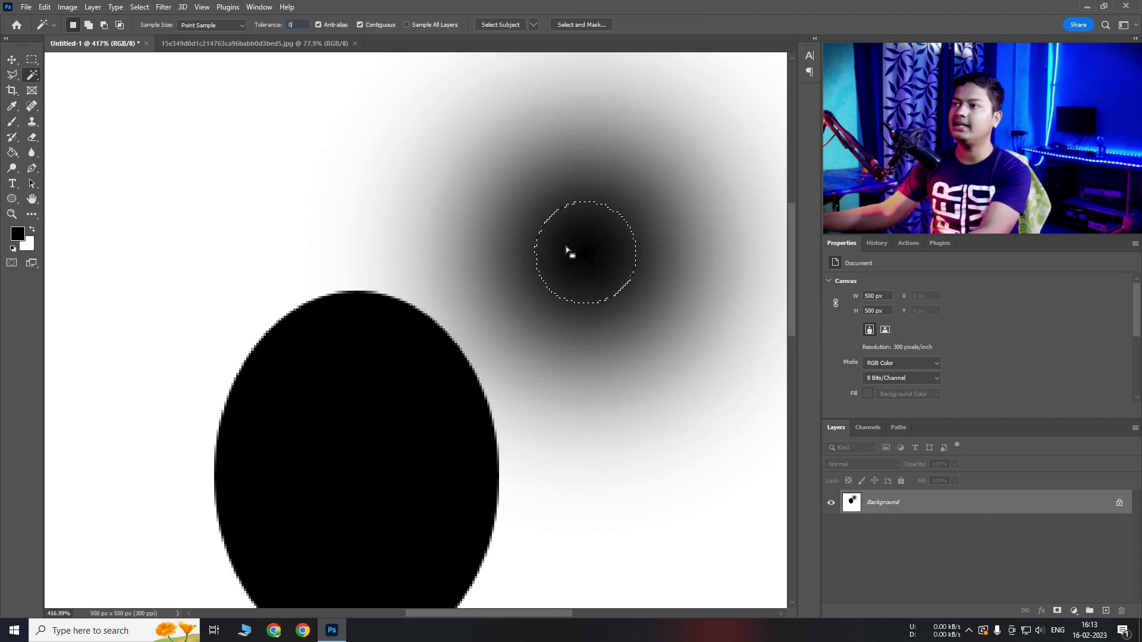
{"action": "left_click", "coordinate": [581, 259]}
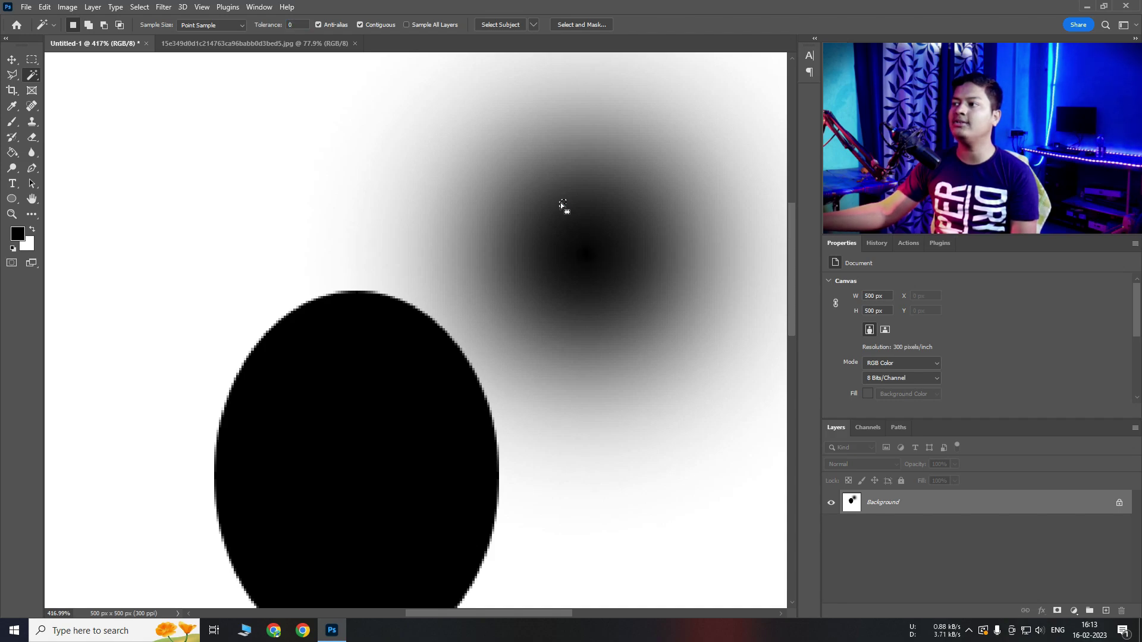
Step: Set the Magic Wand tolerance to 32, select tonal areas from the soft dab's centre outward, and deselect
{"action": "left_click", "coordinate": [291, 24]}
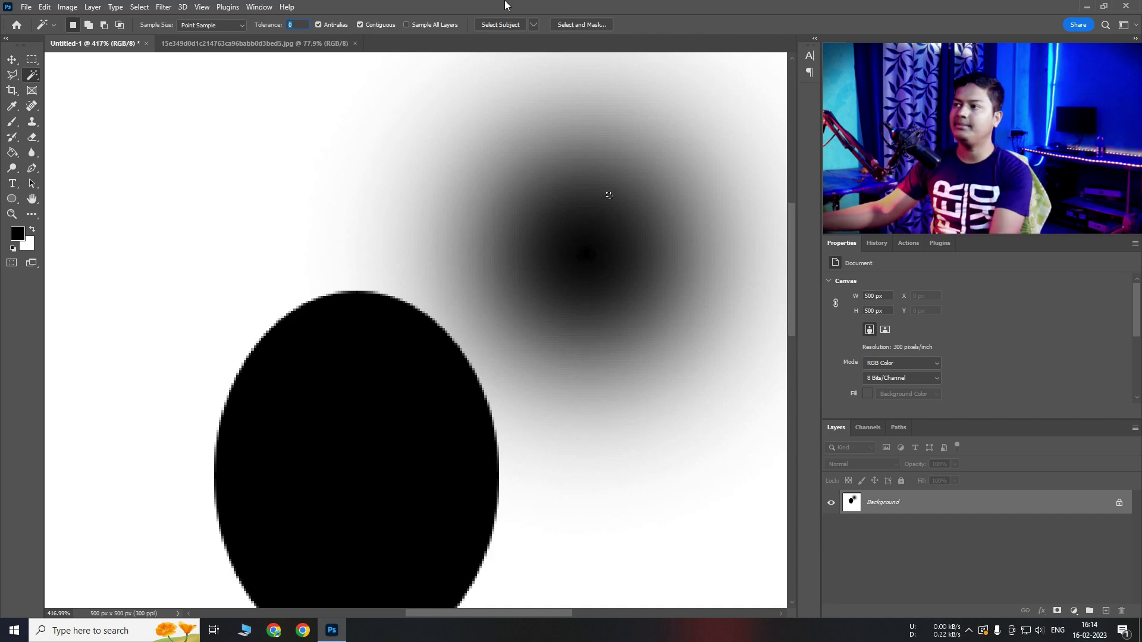
{"action": "left_click", "coordinate": [309, 25]}
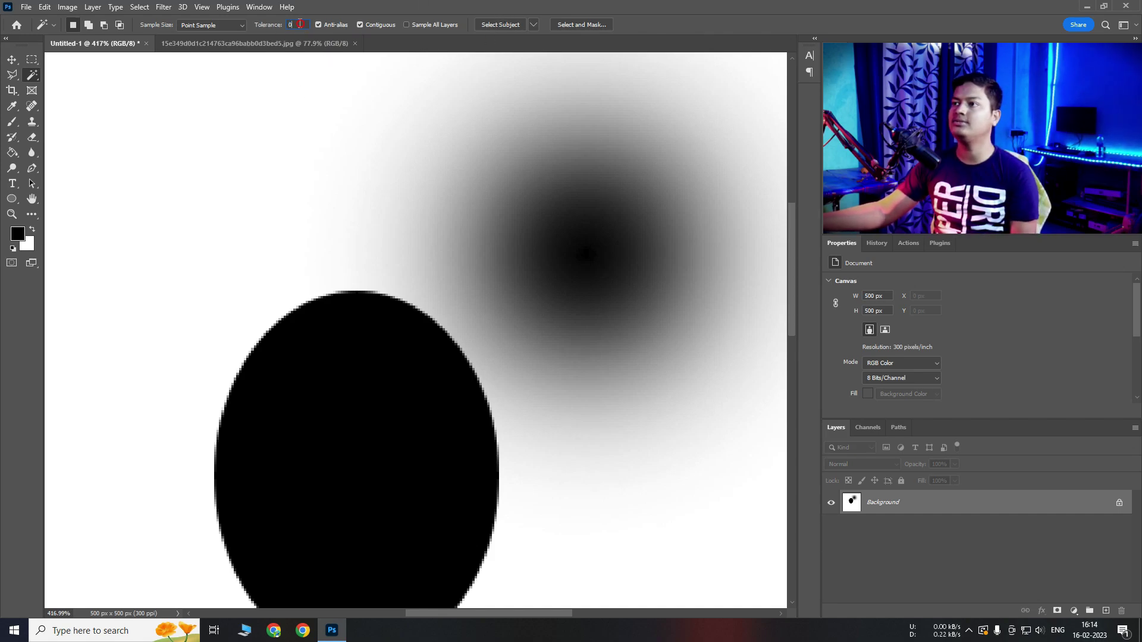
{"action": "type", "text": "32"}
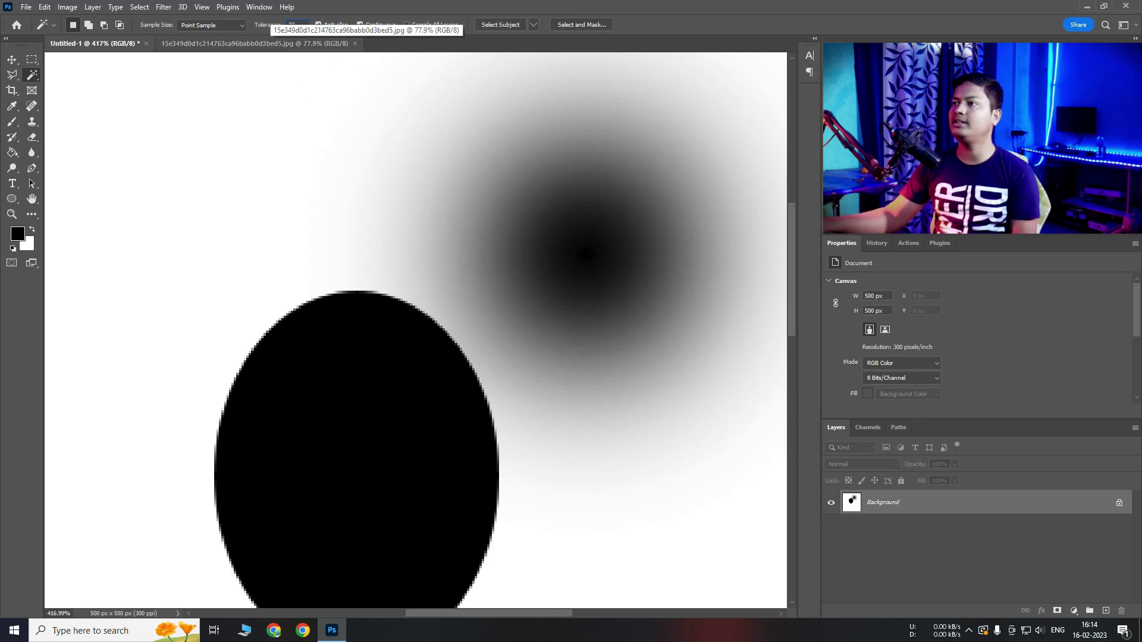
{"action": "left_click", "coordinate": [594, 247]}
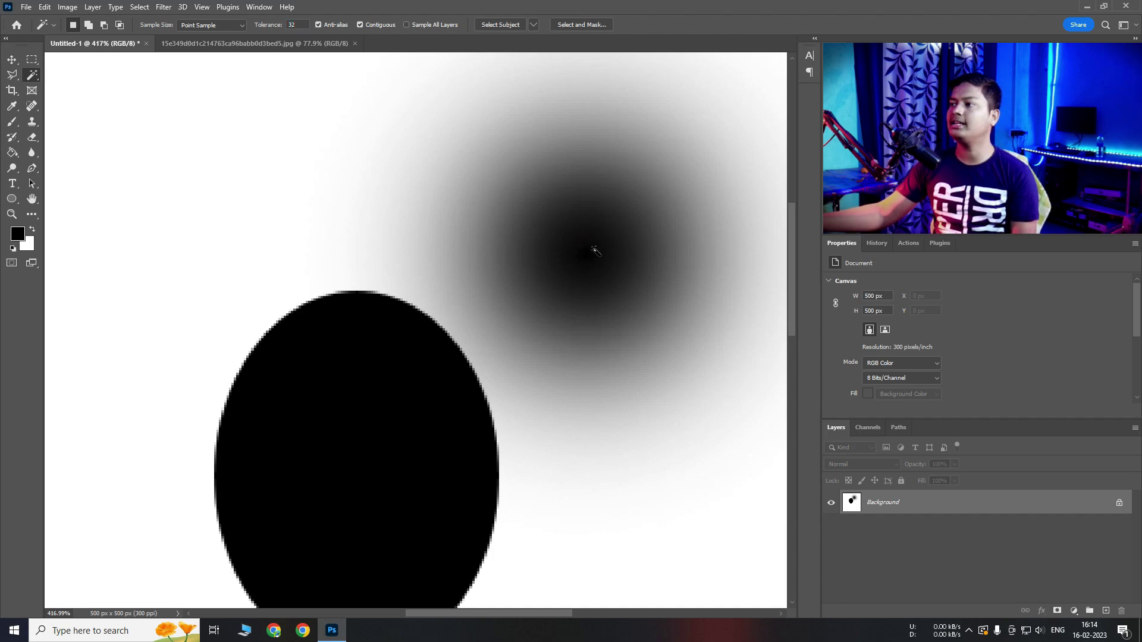
{"action": "left_click", "coordinate": [605, 179]}
{"action": "left_click", "coordinate": [588, 121]}
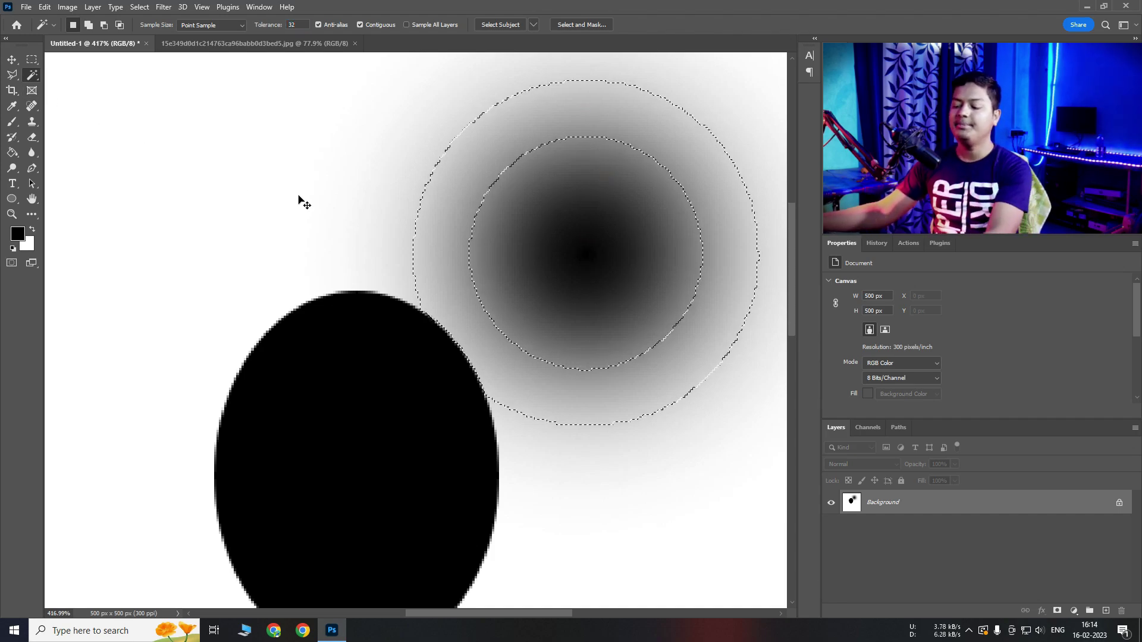
{"action": "key", "text": "ctrl+d"}
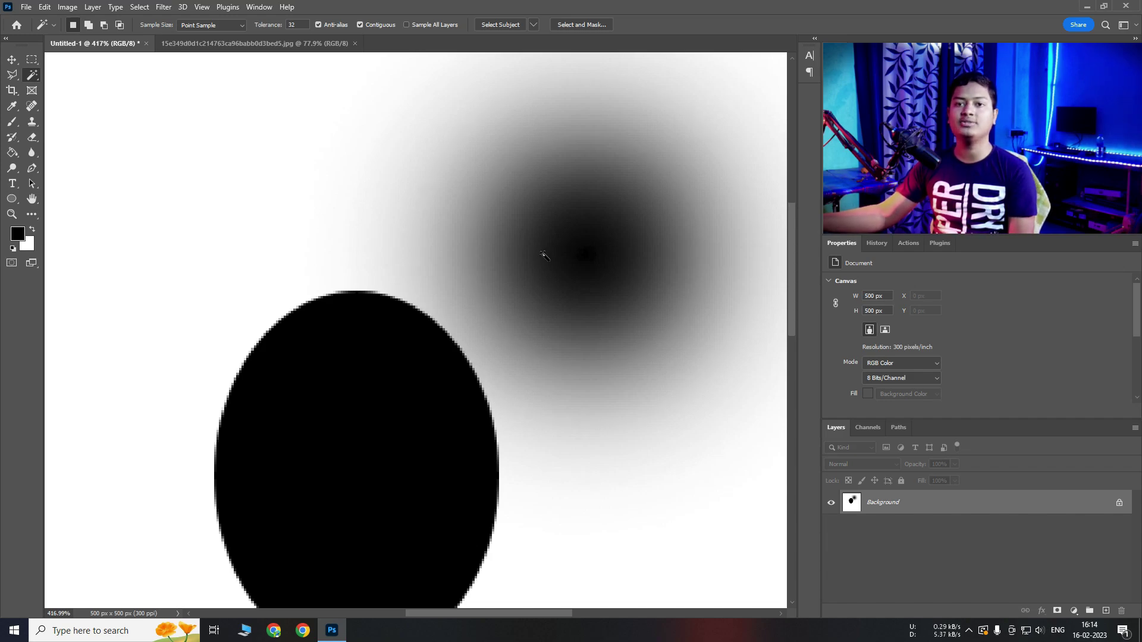
Step: Crop the canvas with the Crop tool to about 388 × 261 px around the ellipse and soft dab, and undo the crop
{"action": "left_click", "coordinate": [12, 90]}
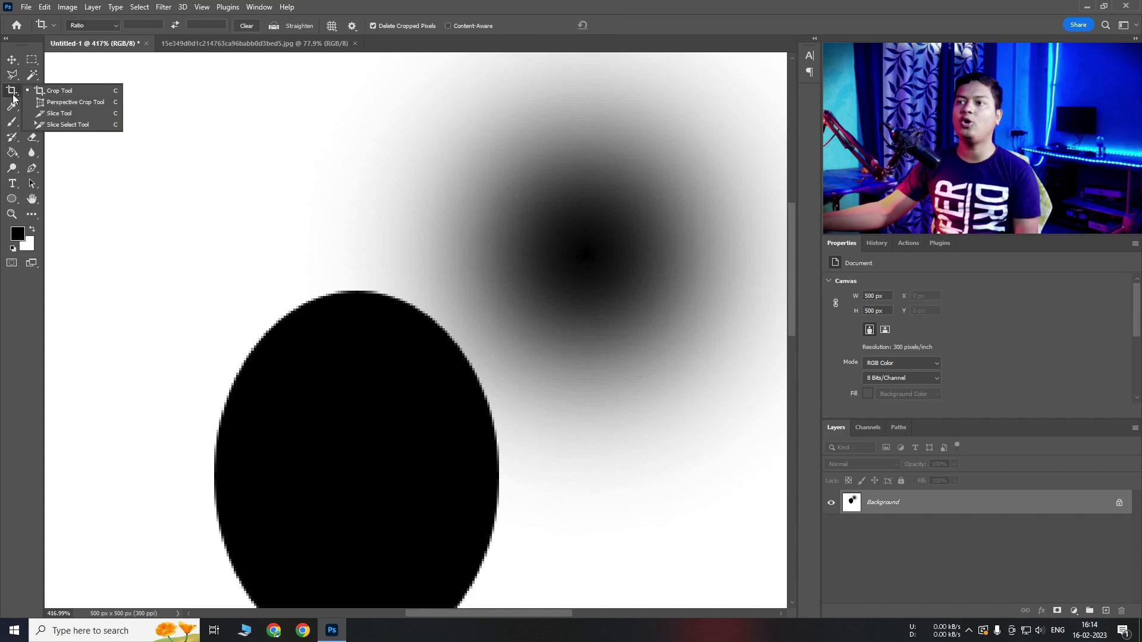
{"action": "left_click", "coordinate": [55, 93]}
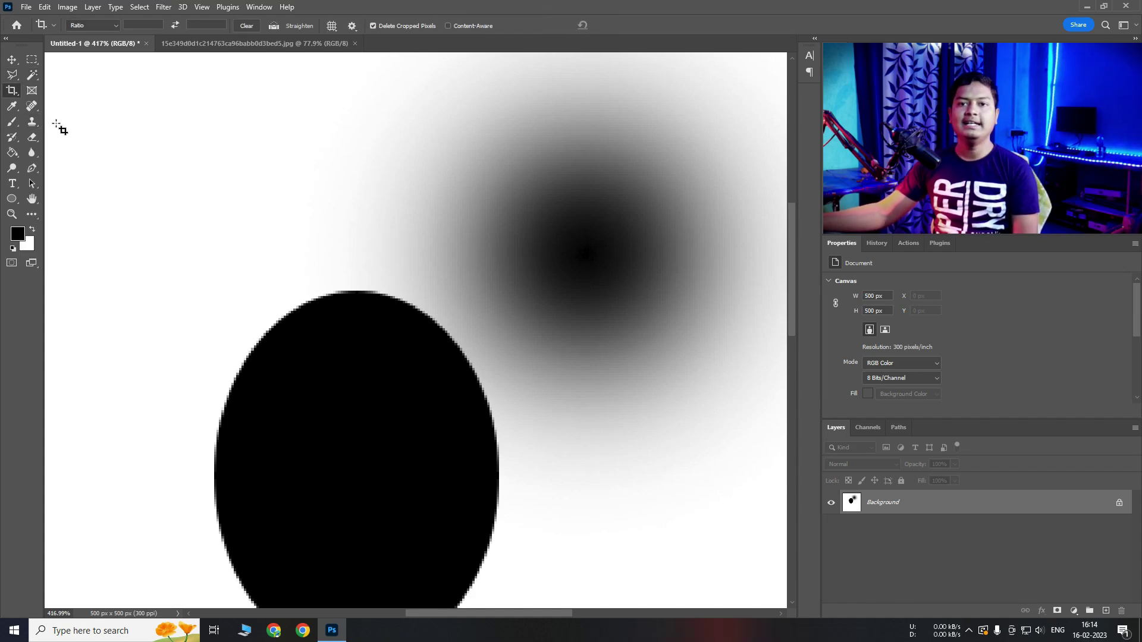
{"action": "scroll", "coordinate": [204, 174], "scroll_direction": "down", "scroll_amount": 2}
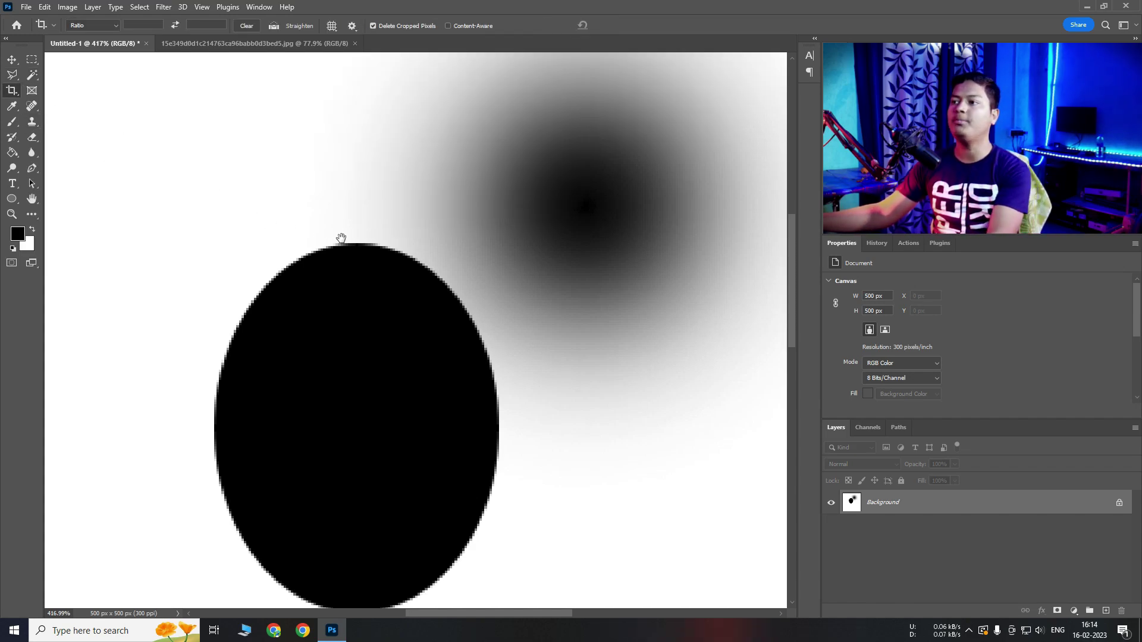
{"action": "left_click_drag", "start_coordinate": [398, 251], "coordinate": [331, 209]}
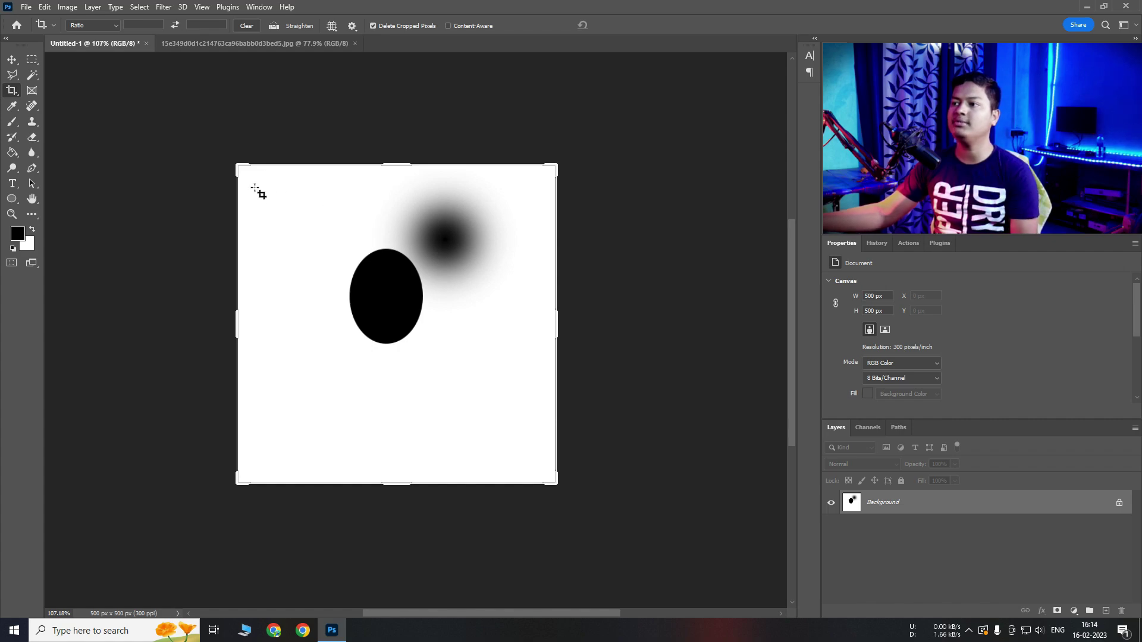
{"action": "left_click_drag", "start_coordinate": [253, 187], "coordinate": [487, 356]}
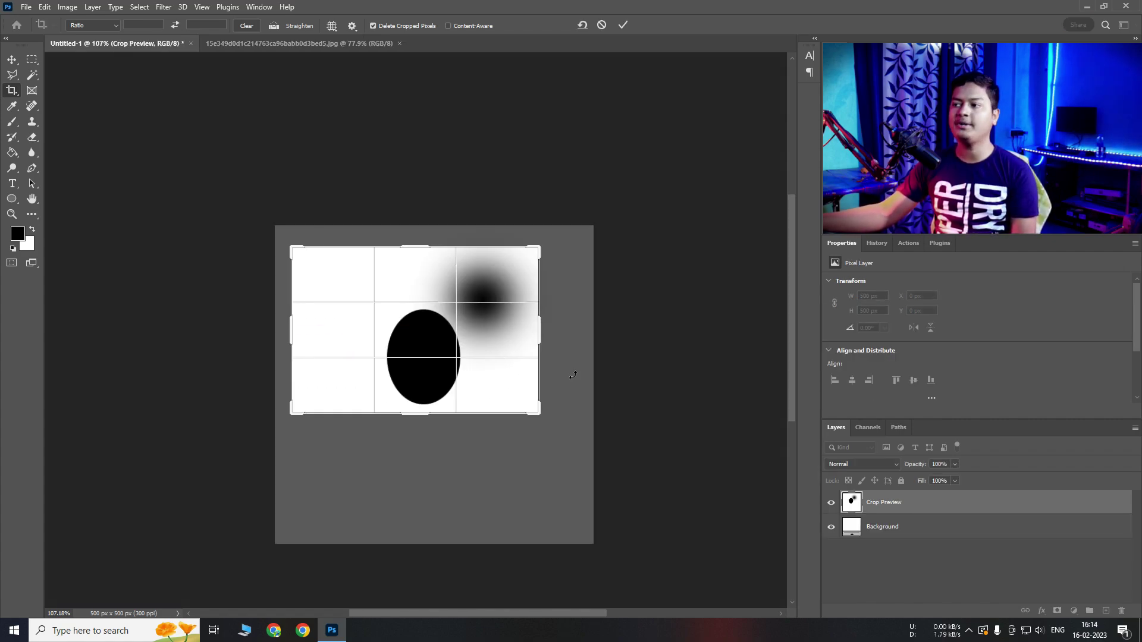
{"action": "right_click", "coordinate": [470, 331]}
{"action": "left_click", "coordinate": [415, 315]}
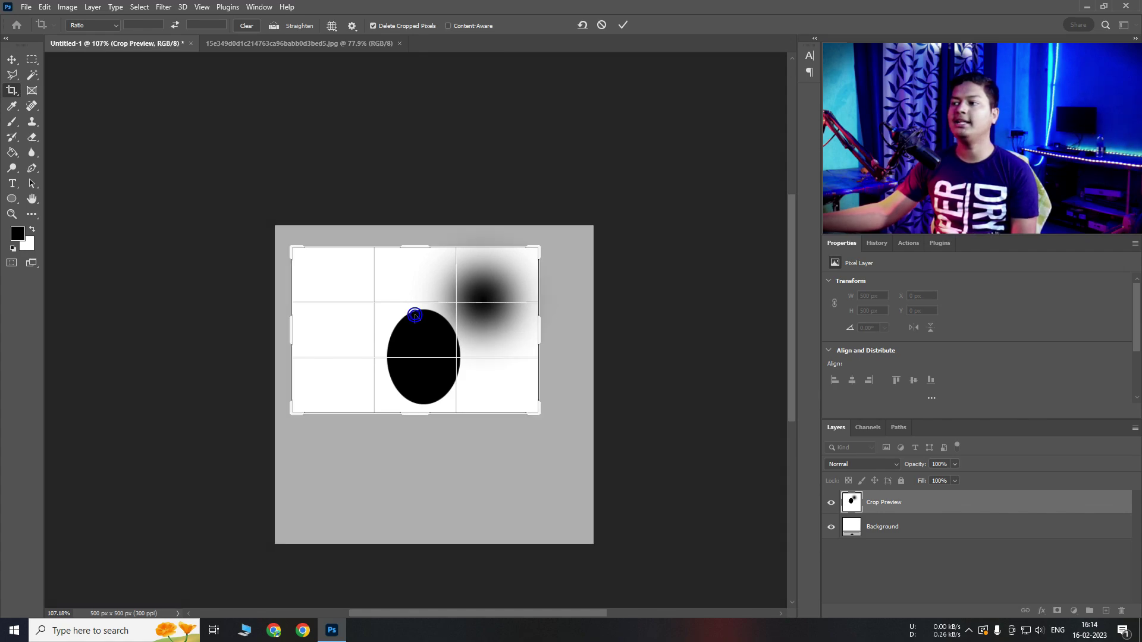
{"action": "key", "text": "Return"}
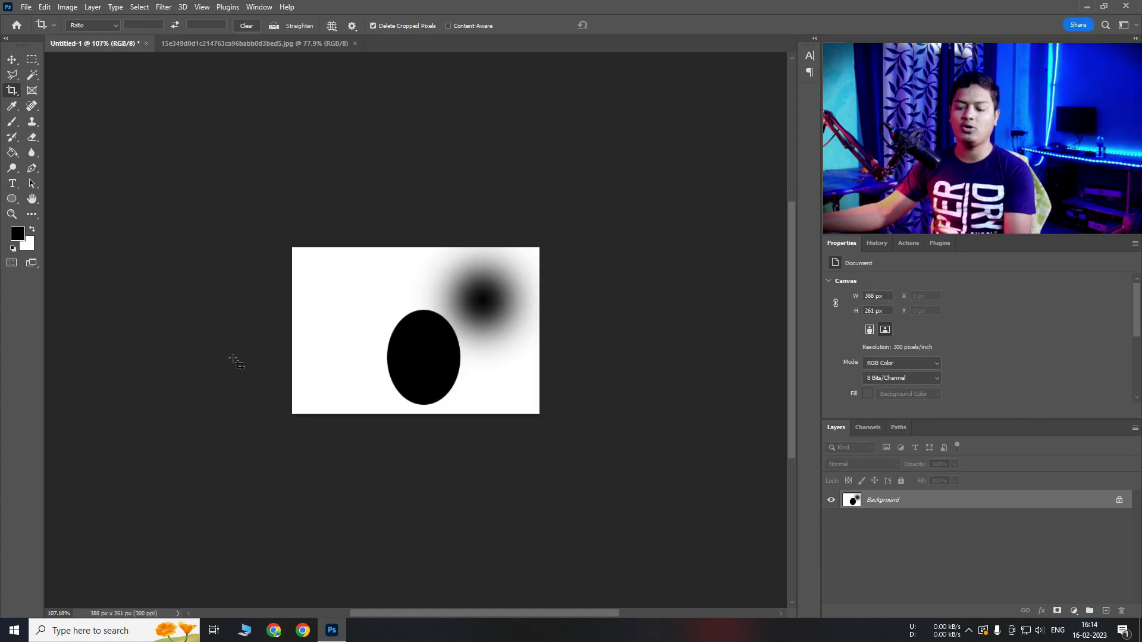
{"action": "key", "text": "ctrl+z"}
Step: Perspective-crop the area around the ellipse and dab with both right-hand corners pulled inward, and undo the crop
{"action": "right_click", "coordinate": [12, 91]}
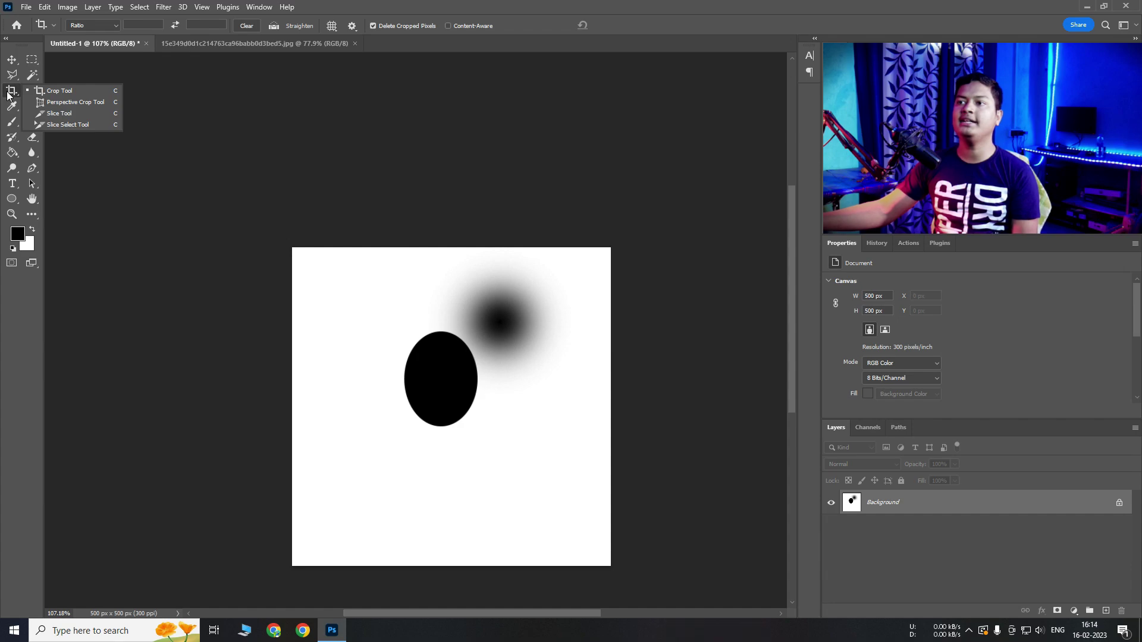
{"action": "left_click", "coordinate": [83, 101]}
{"action": "left_click_drag", "start_coordinate": [321, 271], "coordinate": [571, 467]}
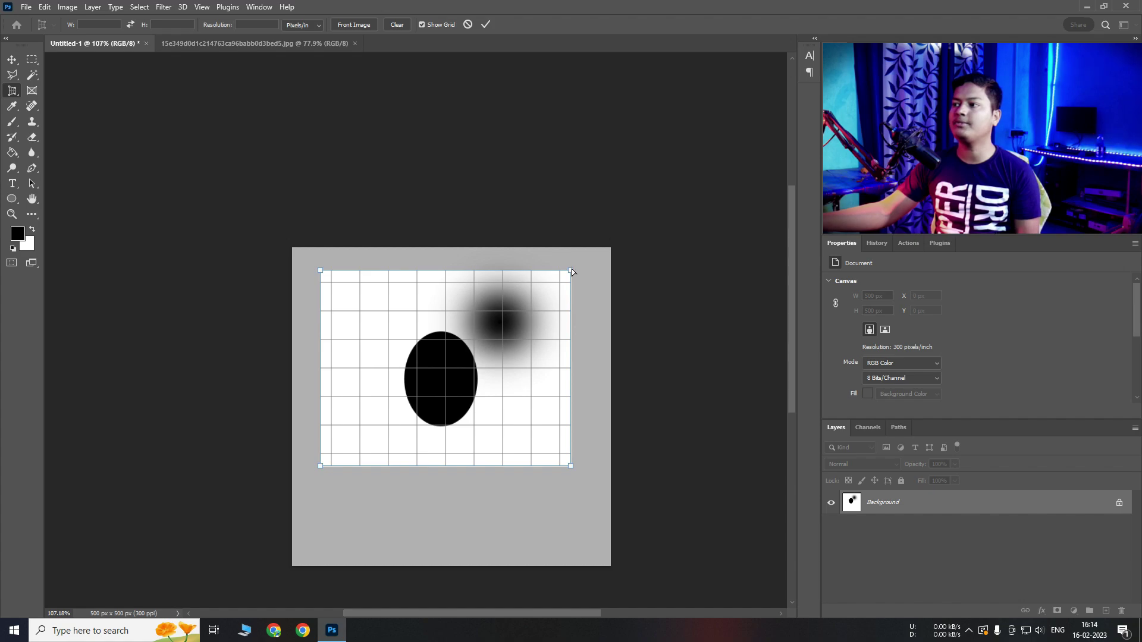
{"action": "left_click_drag", "start_coordinate": [571, 271], "coordinate": [564, 309]}
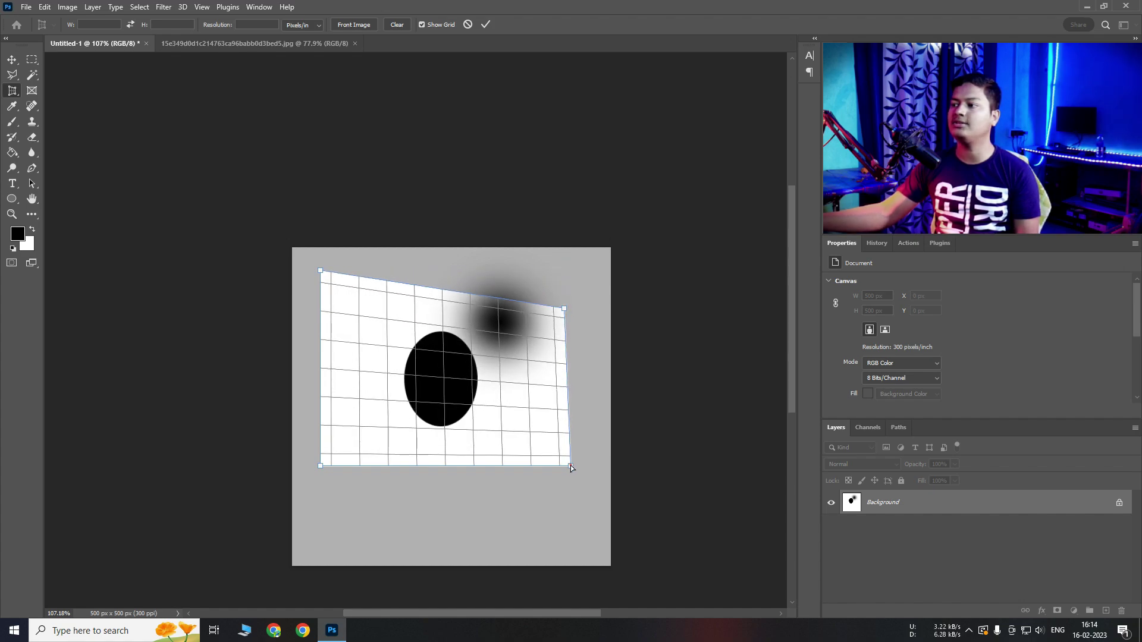
{"action": "left_click_drag", "start_coordinate": [571, 467], "coordinate": [548, 410]}
{"action": "key", "text": "Return"}
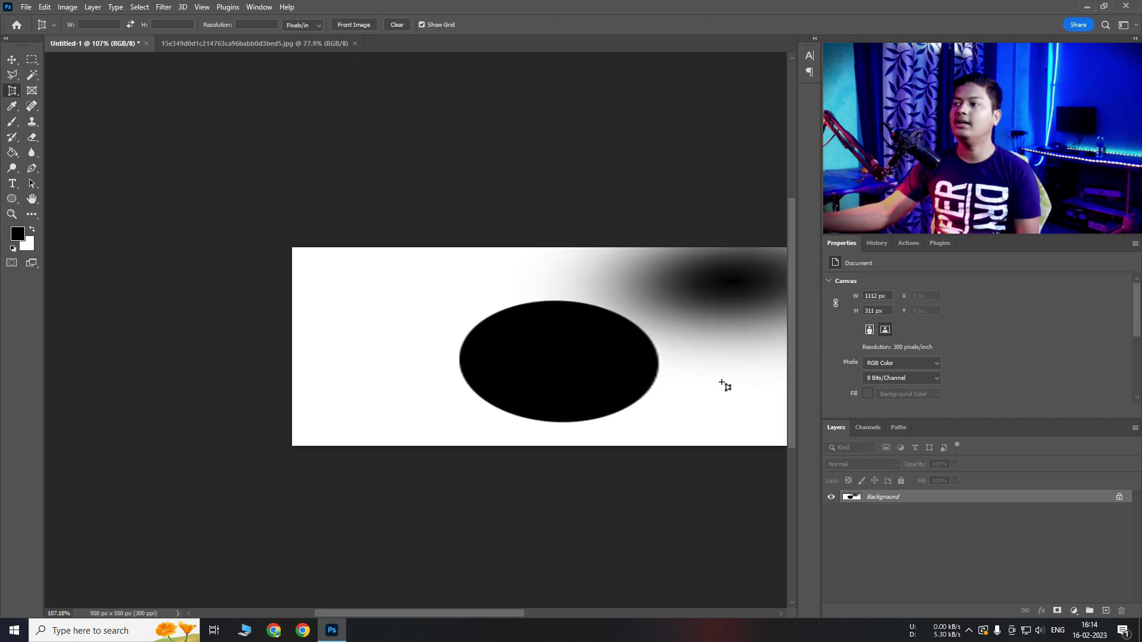
{"action": "scroll", "coordinate": [519, 330], "scroll_direction": "down", "scroll_amount": 2}
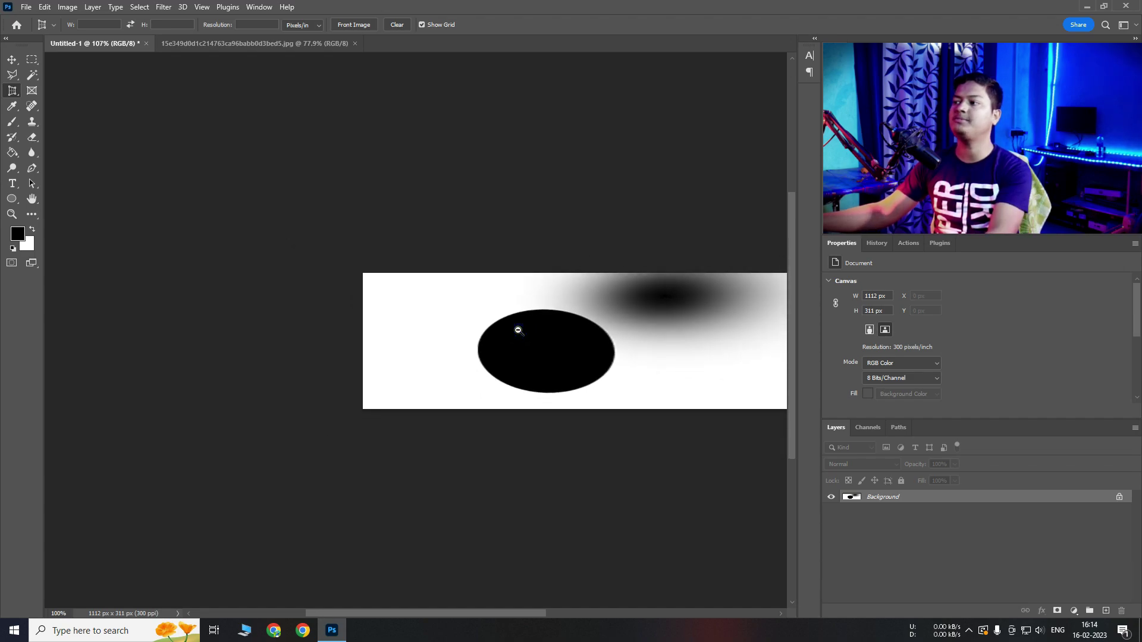
{"action": "key", "text": "ctrl+z"}
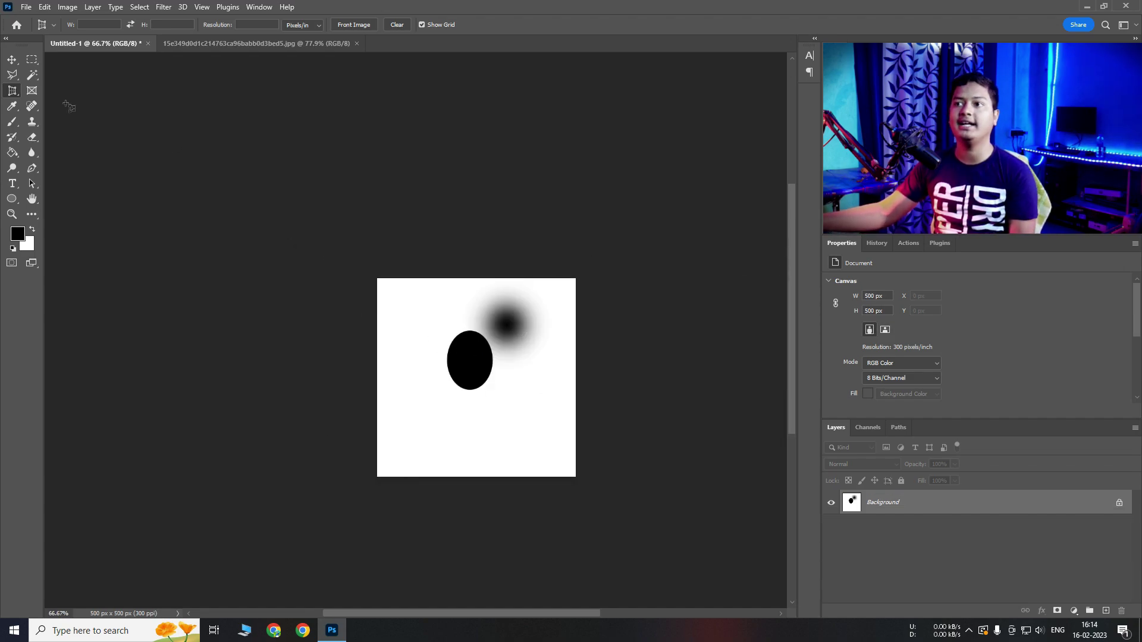
Step: Draw a slice around the ellipse with the Slice tool, undo it, and return to the Crop tool
{"action": "right_click", "coordinate": [12, 91]}
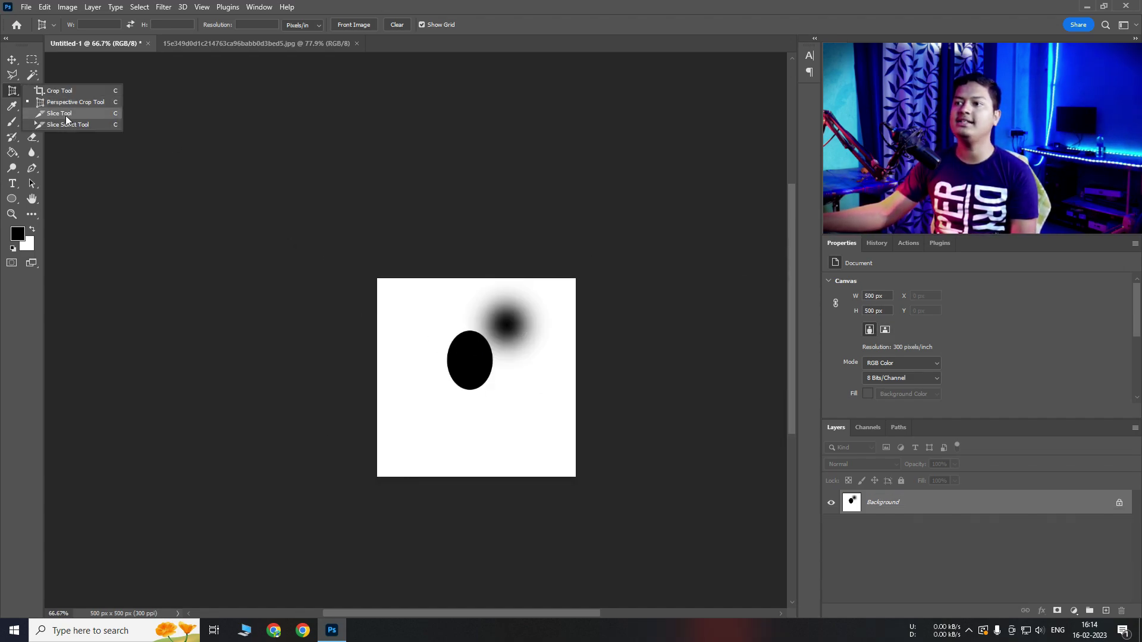
{"action": "left_click", "coordinate": [101, 114]}
{"action": "left_click_drag", "start_coordinate": [411, 313], "coordinate": [508, 390]}
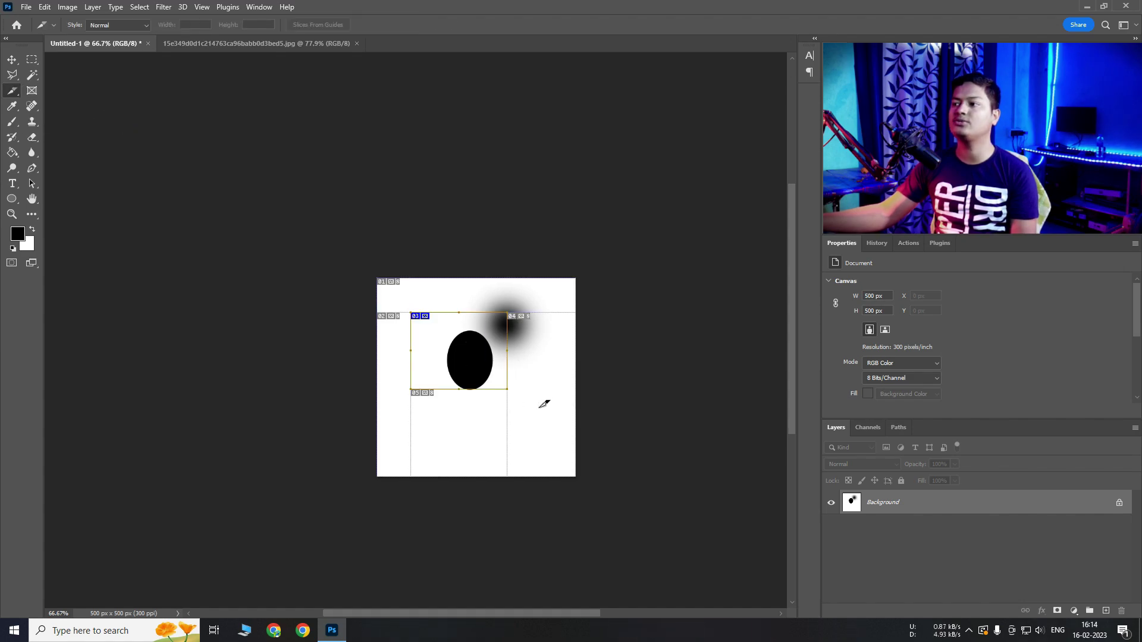
{"action": "key", "text": "ctrl+z"}
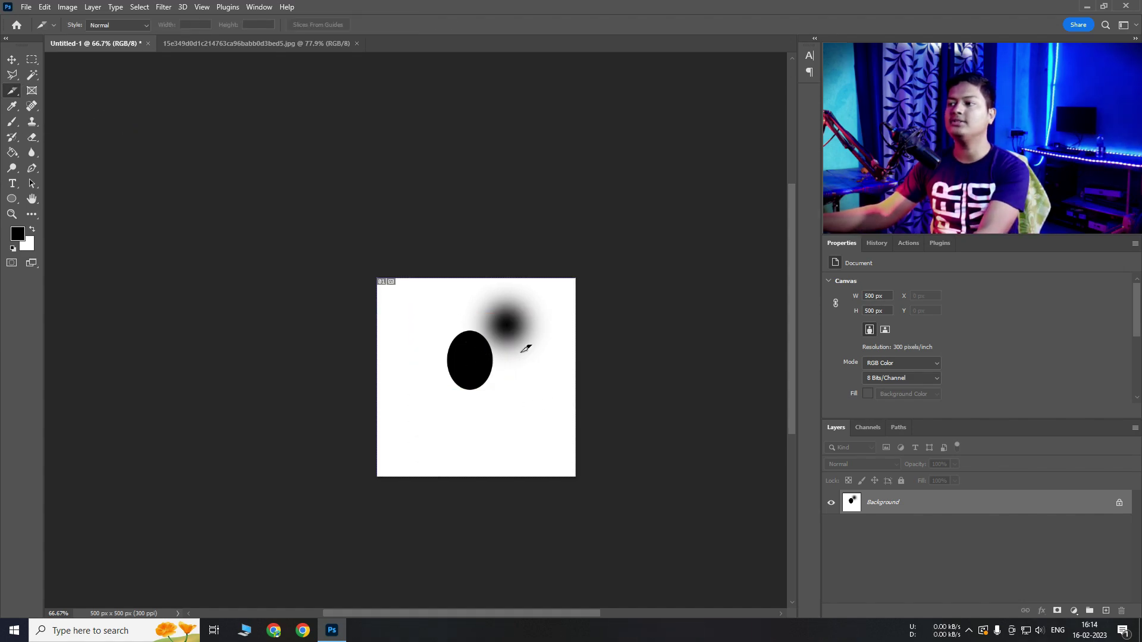
{"action": "right_click", "coordinate": [12, 91]}
{"action": "left_click", "coordinate": [34, 90]}
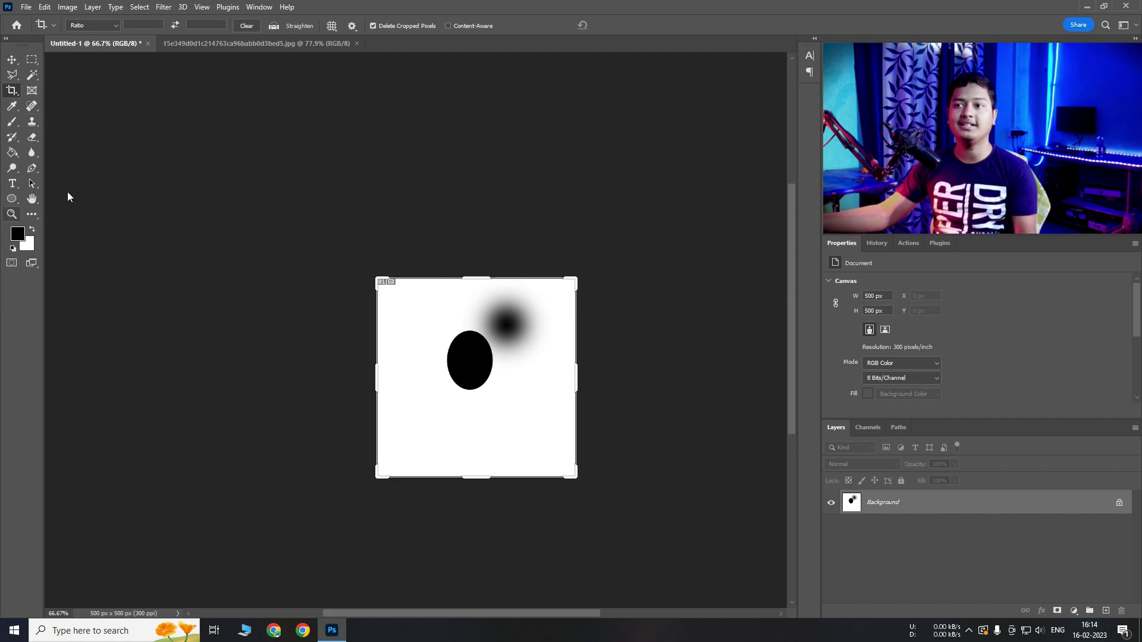
{"action": "right_click", "coordinate": [10, 91]}
{"action": "left_click", "coordinate": [10, 89]}
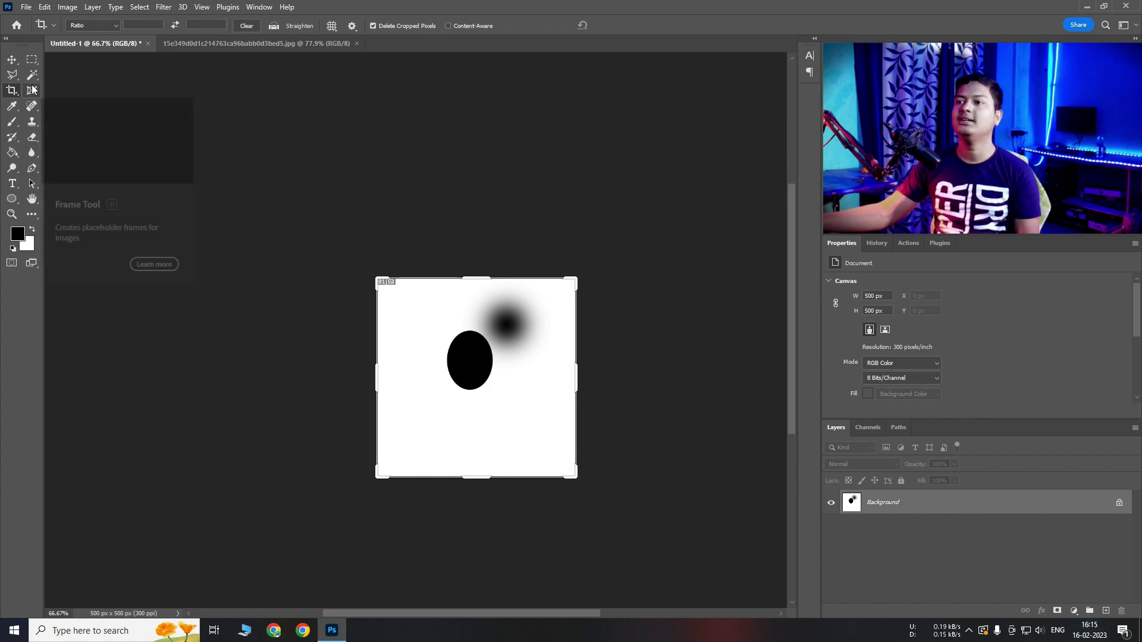
Step: Draw a rectangular frame of about 200 × 202 px over the tea in the cup photo, and delete the frame layer
{"action": "left_click", "coordinate": [32, 91]}
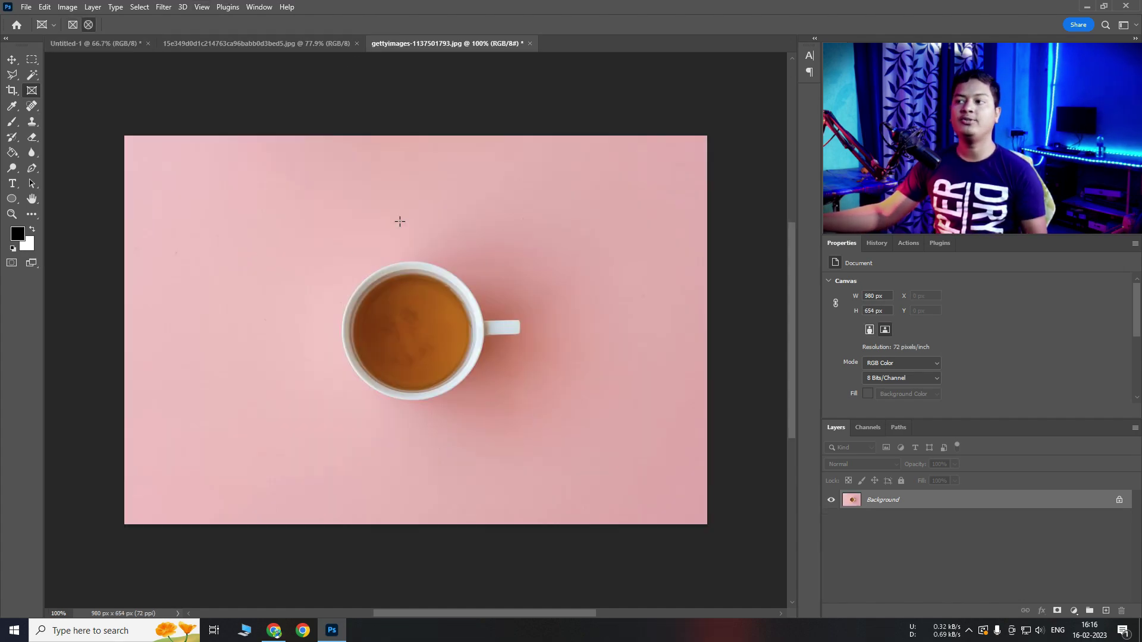
{"action": "left_click", "coordinate": [55, 25]}
{"action": "left_click", "coordinate": [56, 25]}
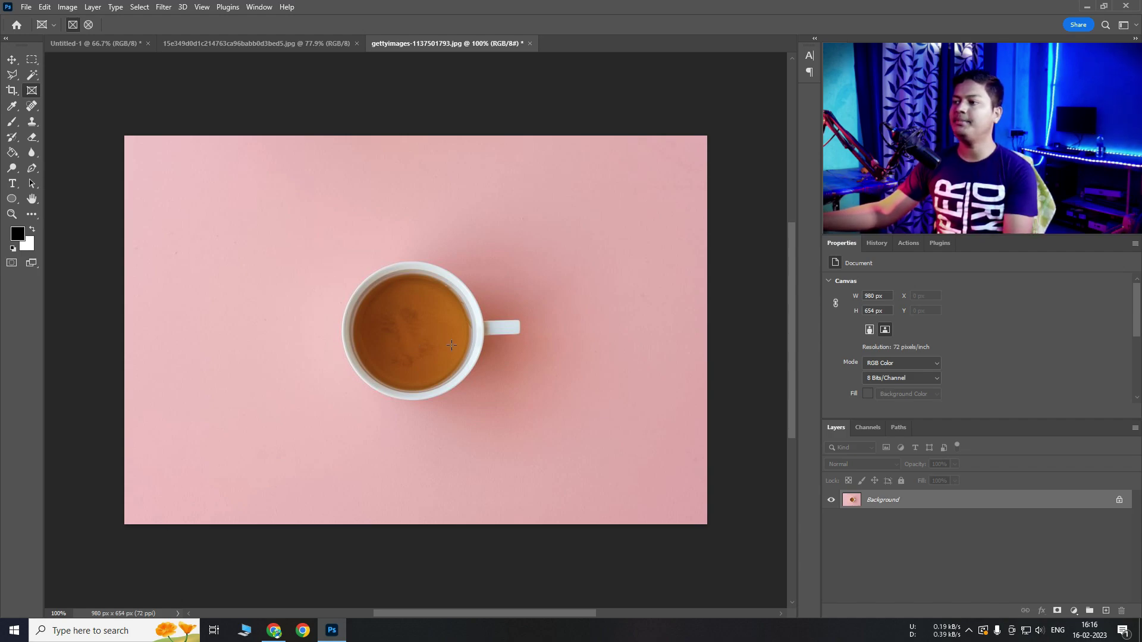
{"action": "left_click_drag", "start_coordinate": [439, 334], "coordinate": [475, 346]}
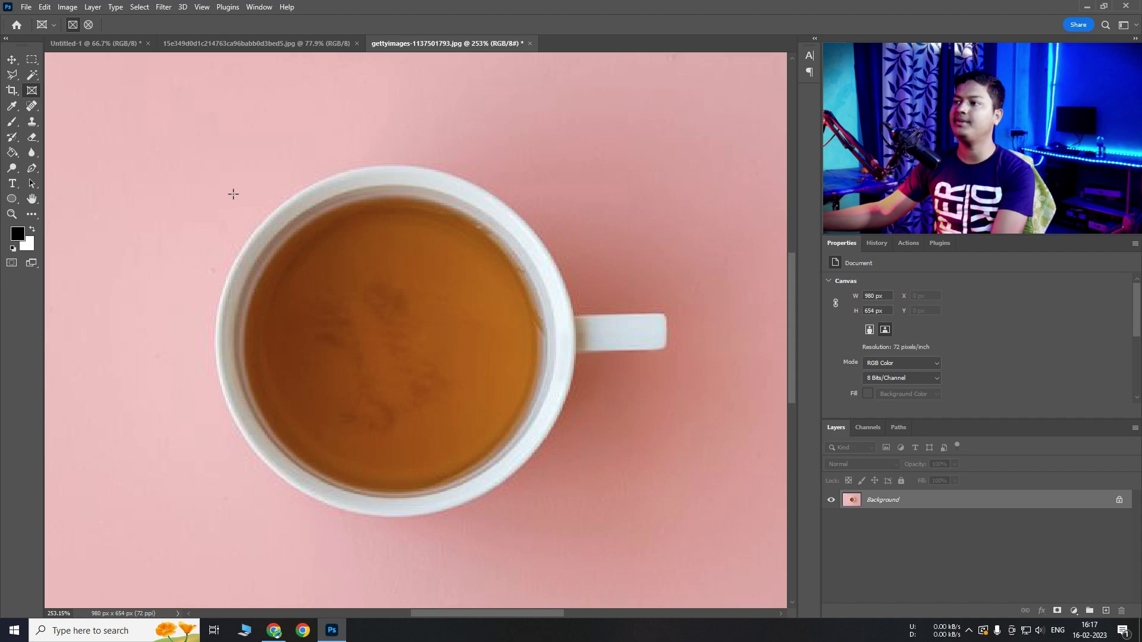
{"action": "left_click_drag", "start_coordinate": [245, 194], "coordinate": [548, 499]}
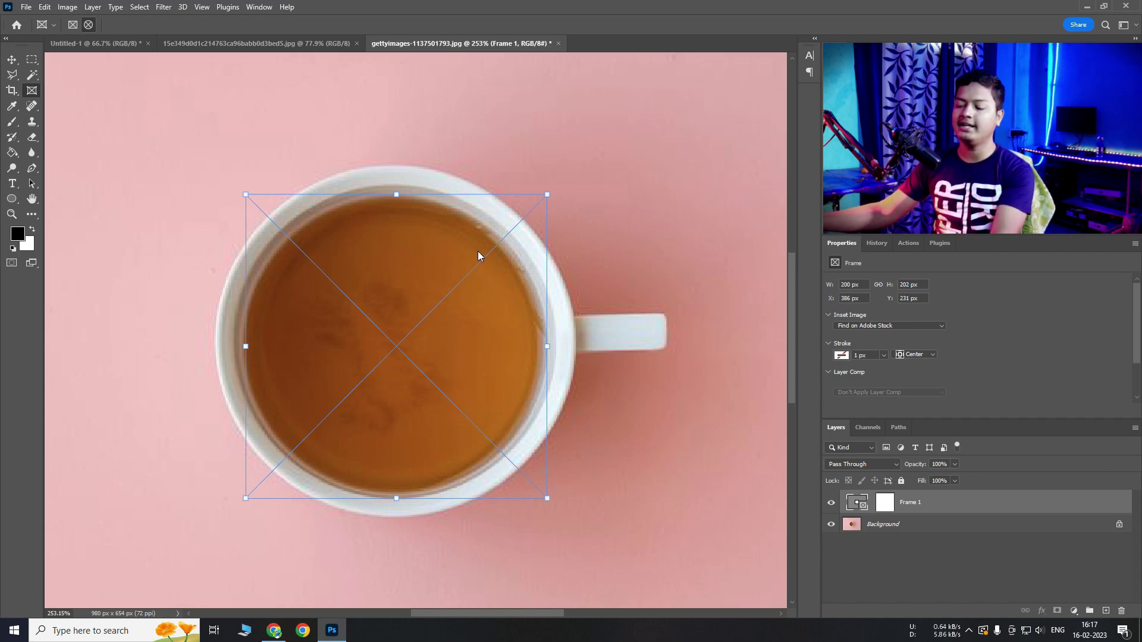
{"action": "left_click_drag", "start_coordinate": [1020, 507], "coordinate": [1121, 611]}
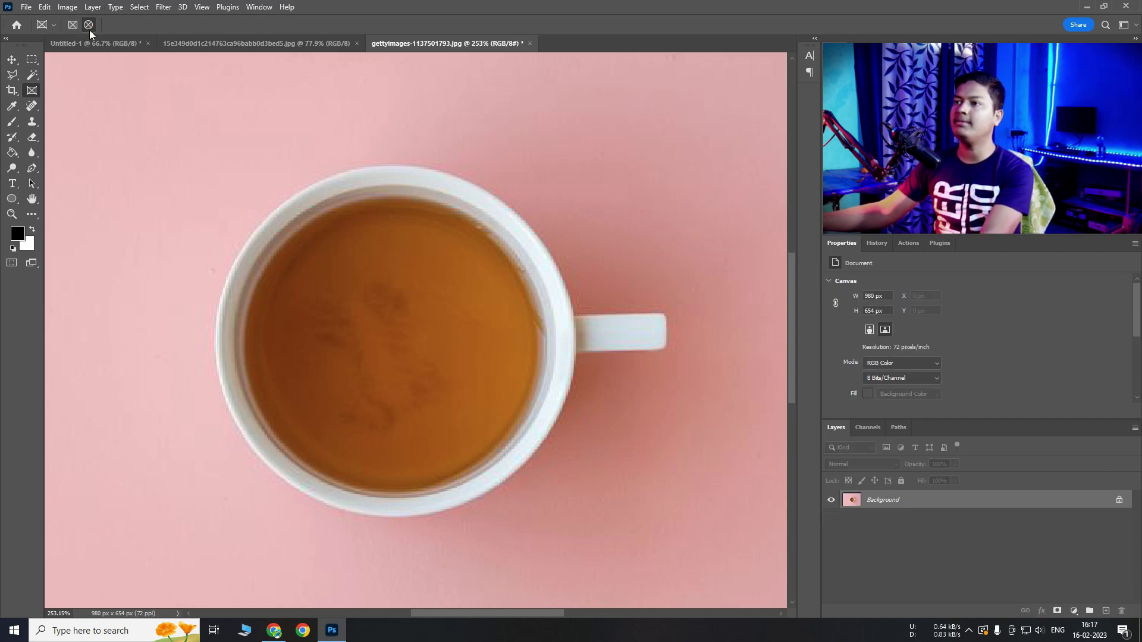
Step: Draw an elliptical frame of about 214 × 207 px over the tea, isolate its layer, and delete the frame
{"action": "left_click_drag", "start_coordinate": [233, 190], "coordinate": [557, 502]}
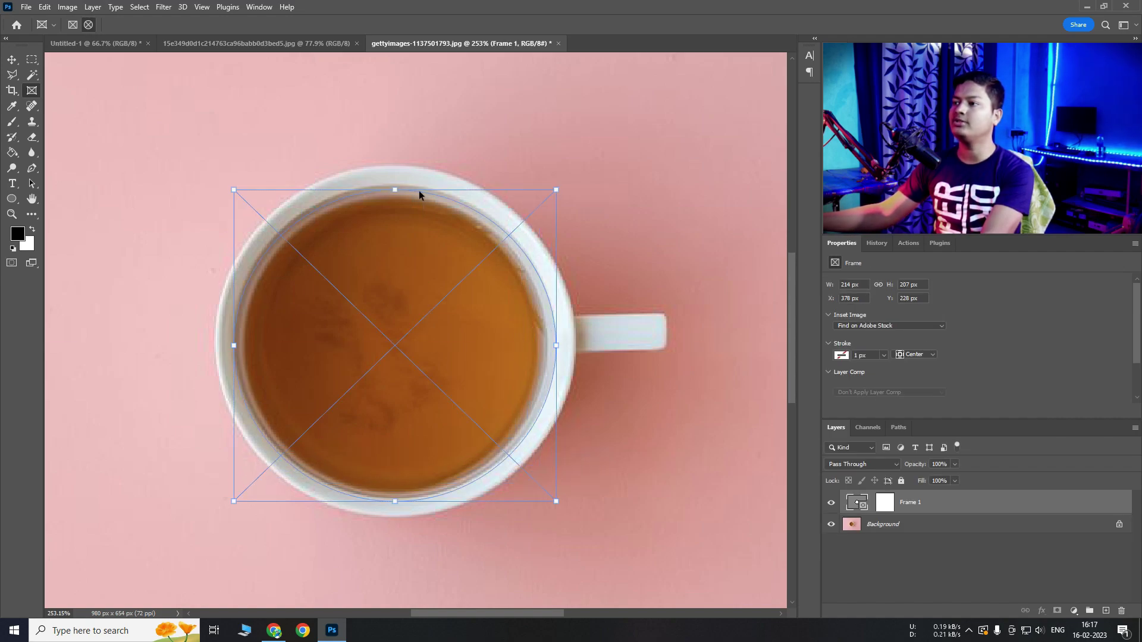
{"action": "right_click", "coordinate": [370, 270]}
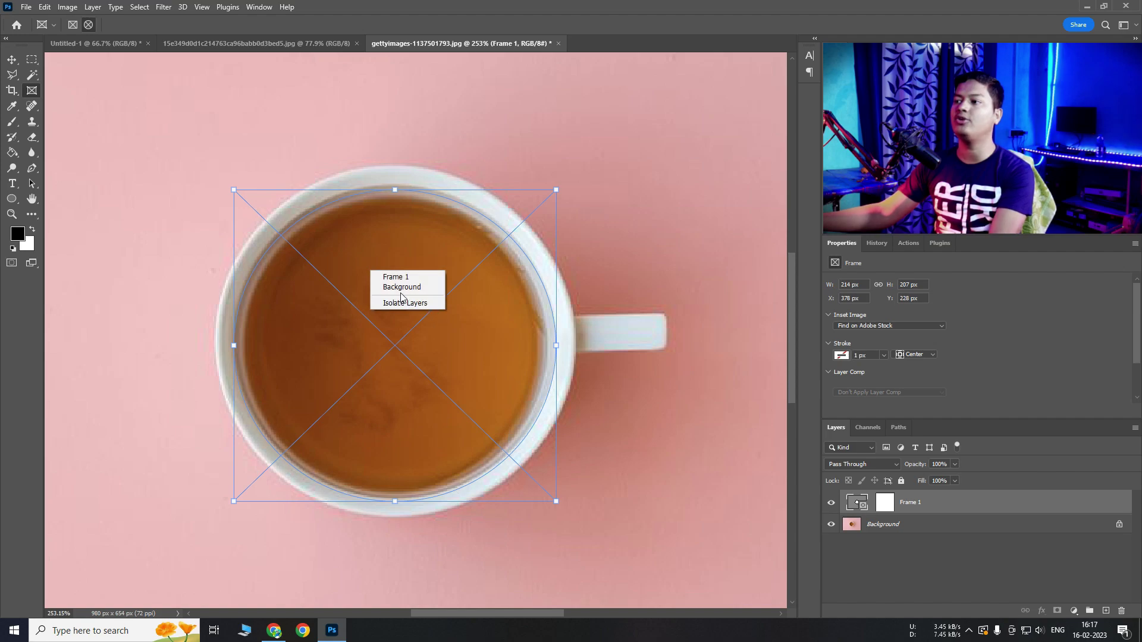
{"action": "left_click", "coordinate": [416, 304]}
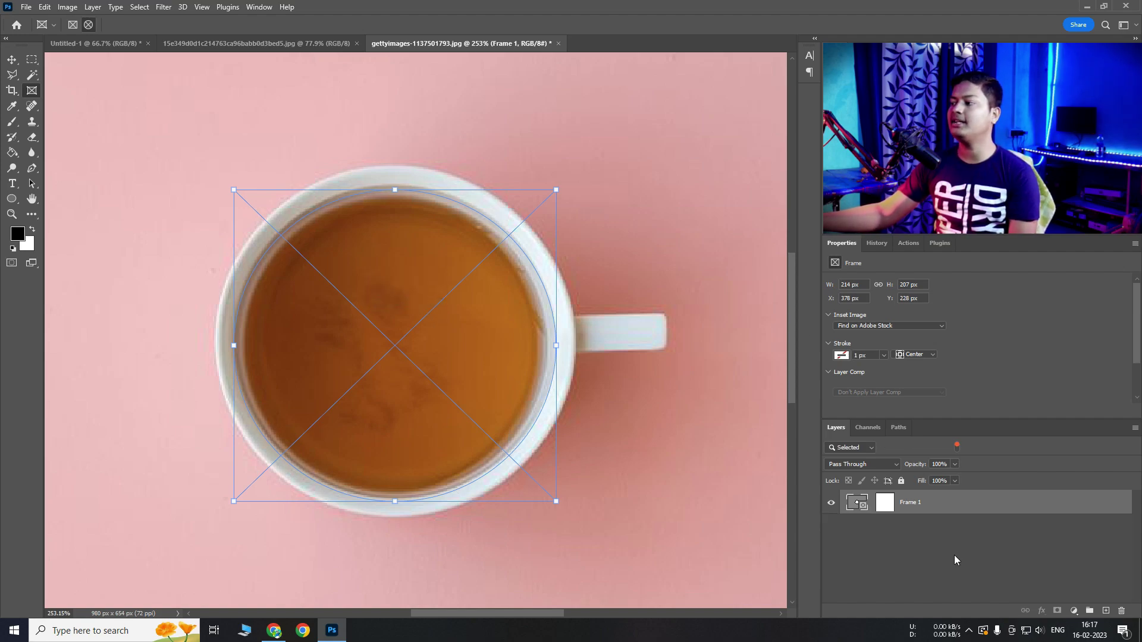
{"action": "key", "text": "Delete"}
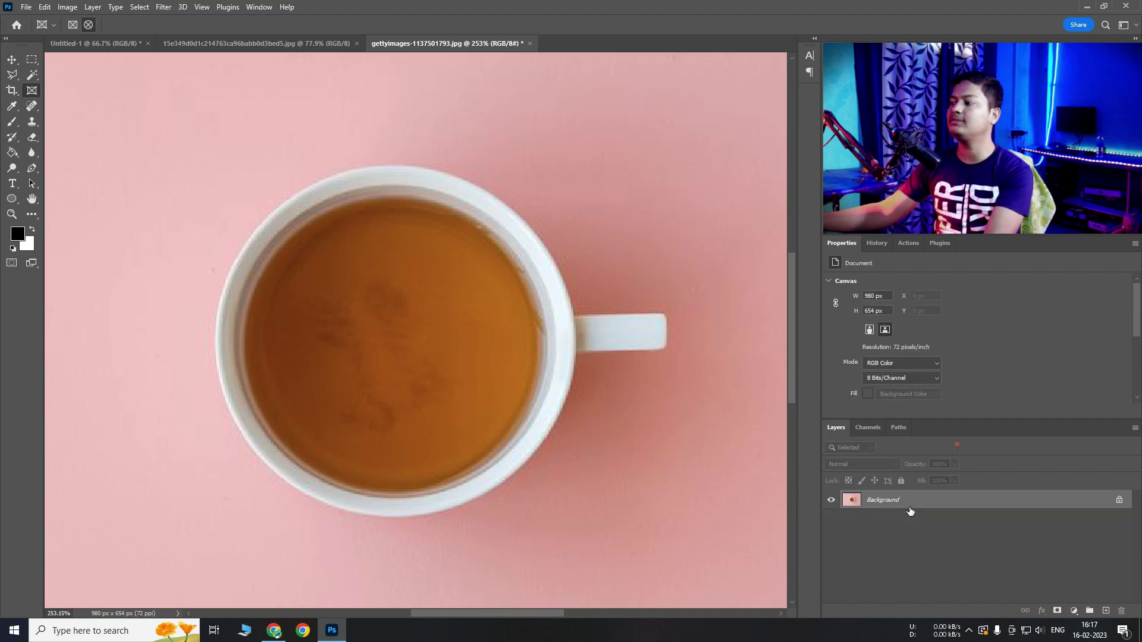
Step: Sample the pink backdrop near the photo's upper edge as the foreground color with the Eyedropper tool
{"action": "left_click_drag", "start_coordinate": [528, 306], "coordinate": [440, 254]}
{"action": "left_click_drag", "start_coordinate": [541, 312], "coordinate": [587, 330]}
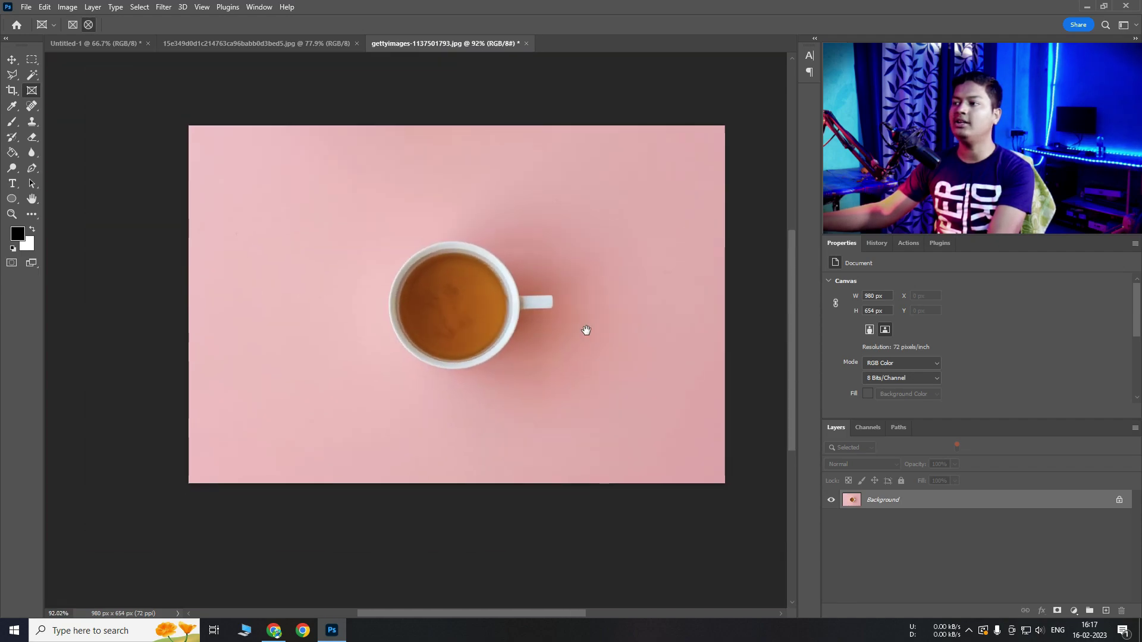
{"action": "left_click", "coordinate": [32, 75]}
{"action": "left_click", "coordinate": [33, 90]}
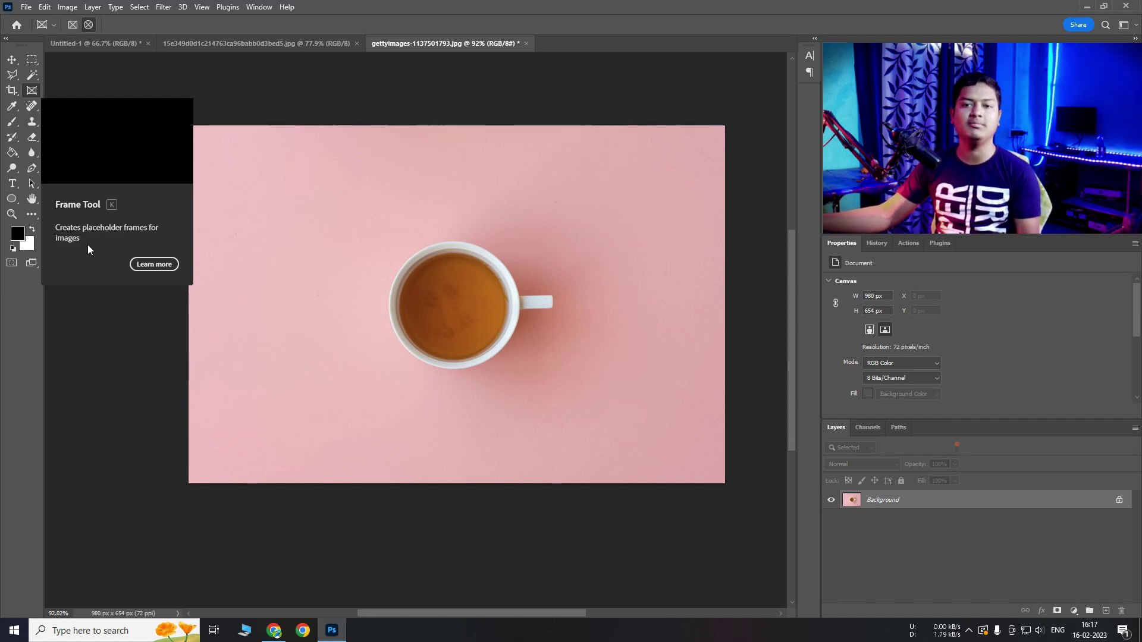
{"action": "left_click", "coordinate": [11, 107]}
{"action": "right_click", "coordinate": [11, 107]}
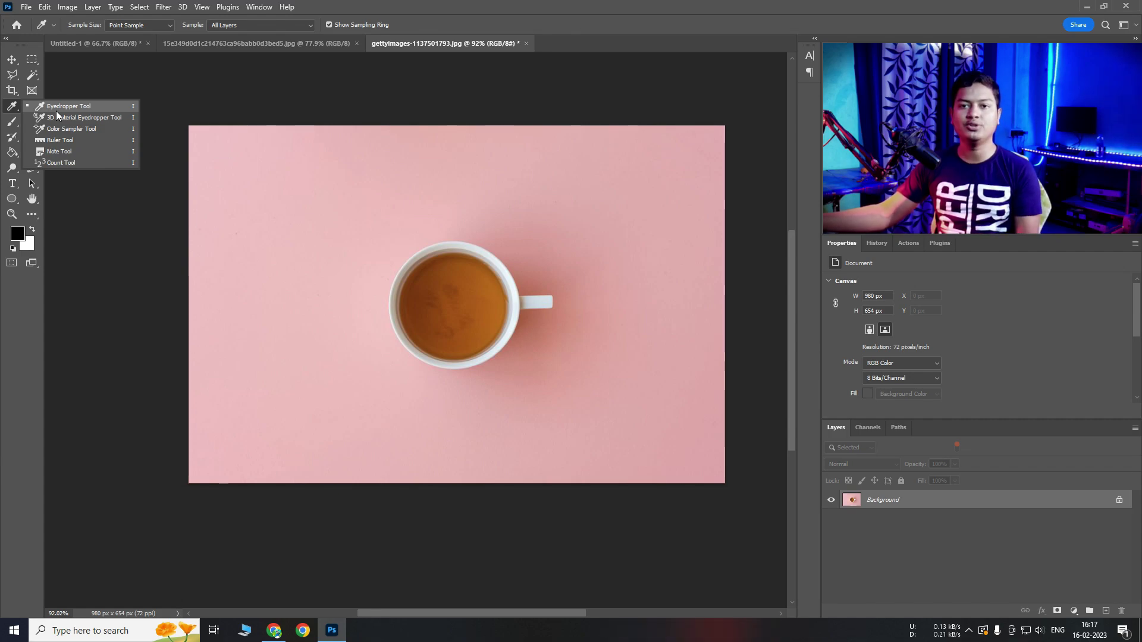
{"action": "left_click", "coordinate": [60, 109]}
{"action": "left_click", "coordinate": [312, 165]}
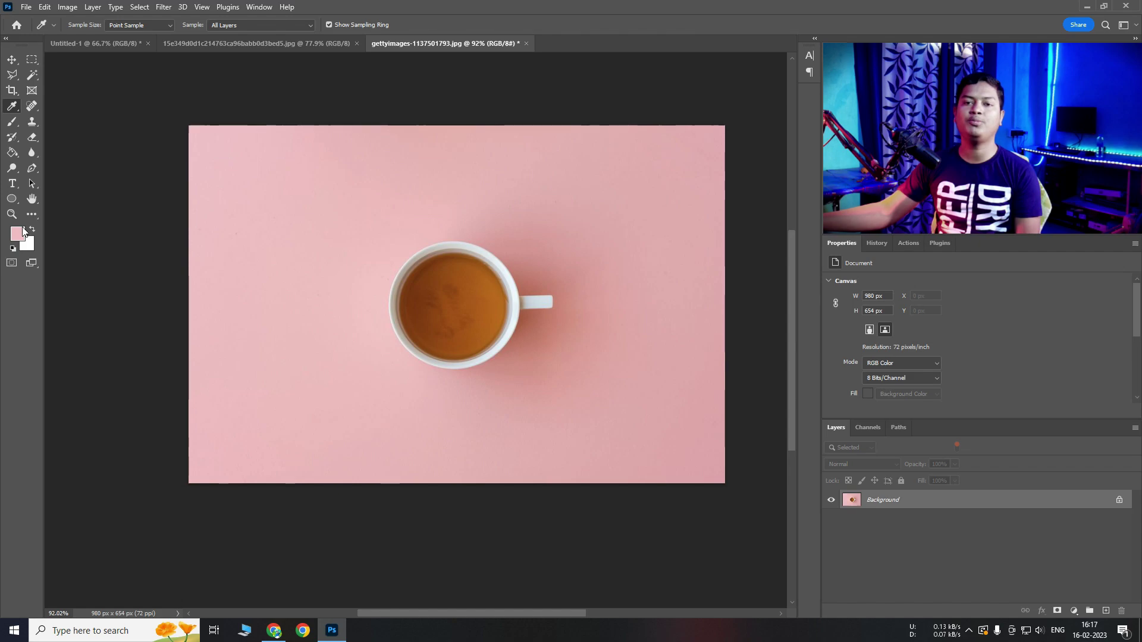
{"action": "right_click", "coordinate": [16, 110]}
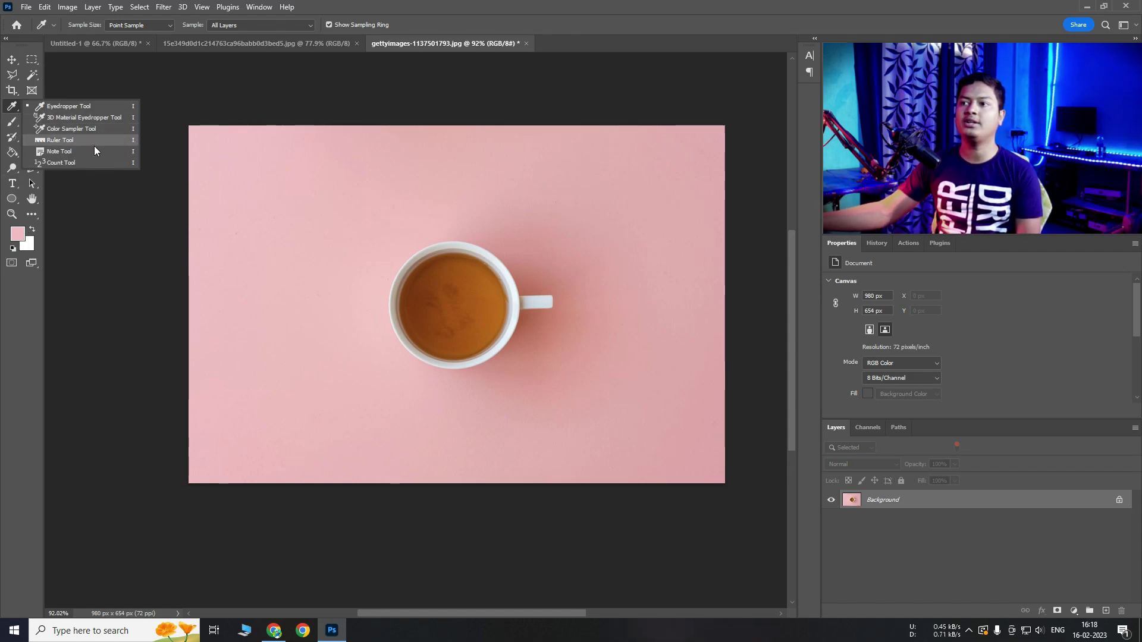
{"action": "left_click", "coordinate": [573, 5]}
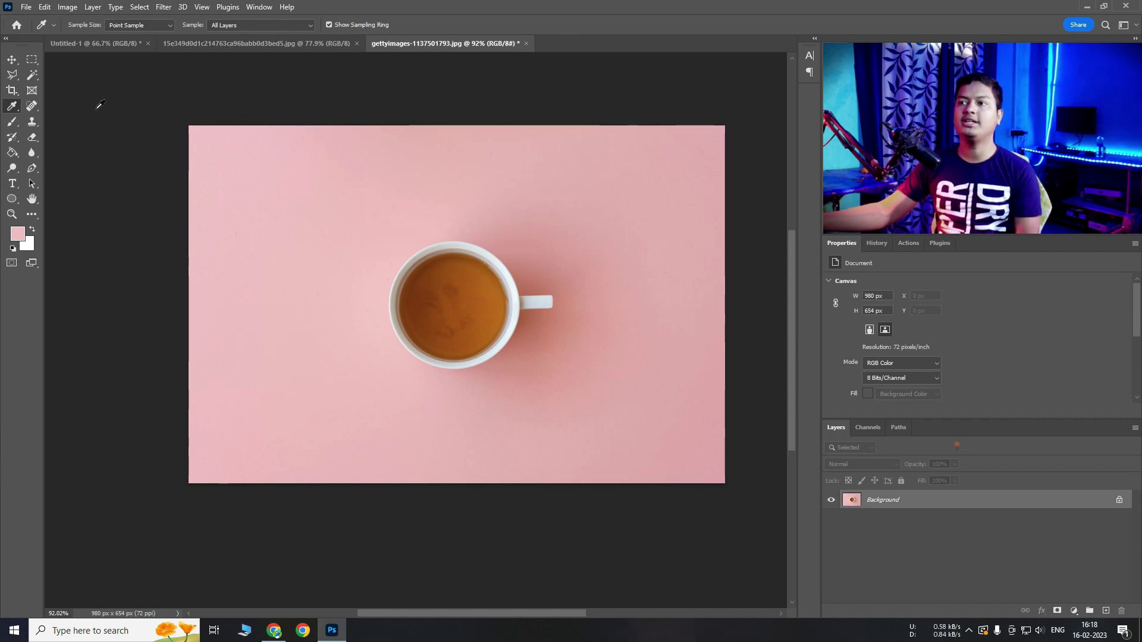
Step: Activate the Spot Healing Brush and set its brush size to 33 px
{"action": "left_click", "coordinate": [32, 106]}
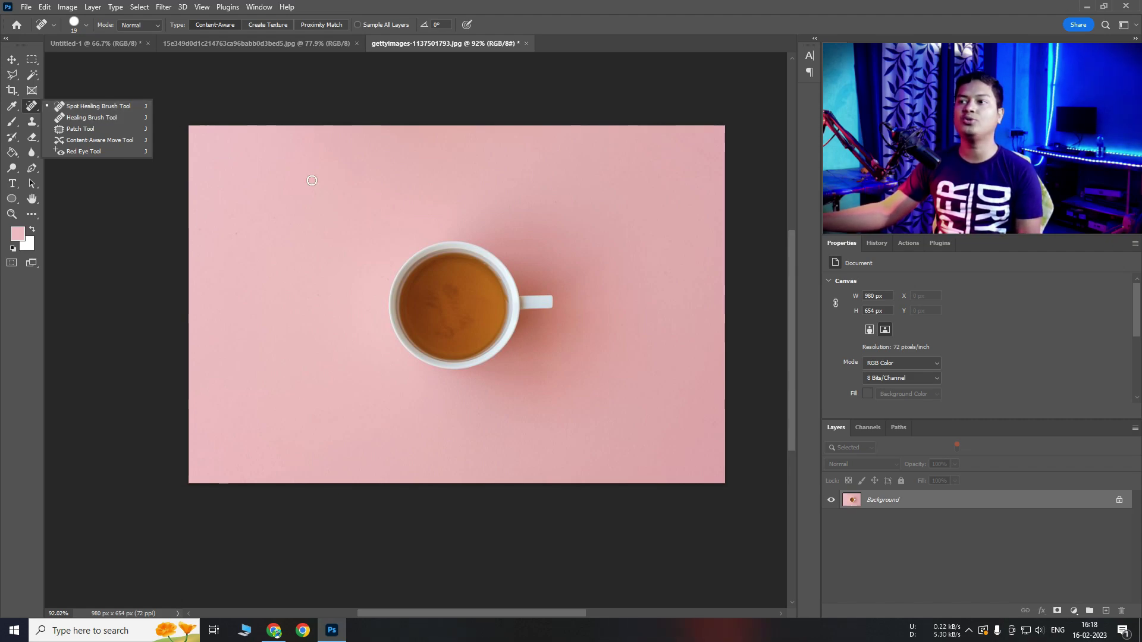
{"action": "left_click", "coordinate": [534, 56]}
{"action": "scroll", "coordinate": [514, 287], "scroll_direction": "up", "scroll_amount": 3}
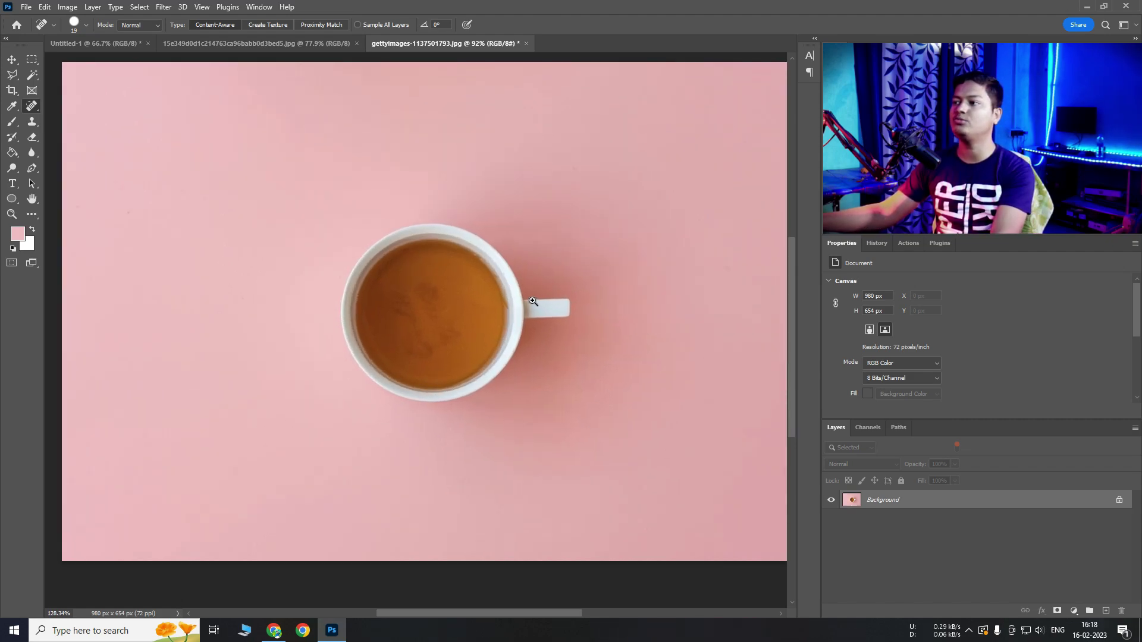
{"action": "right_click", "coordinate": [491, 235]}
{"action": "left_click", "coordinate": [570, 260]}
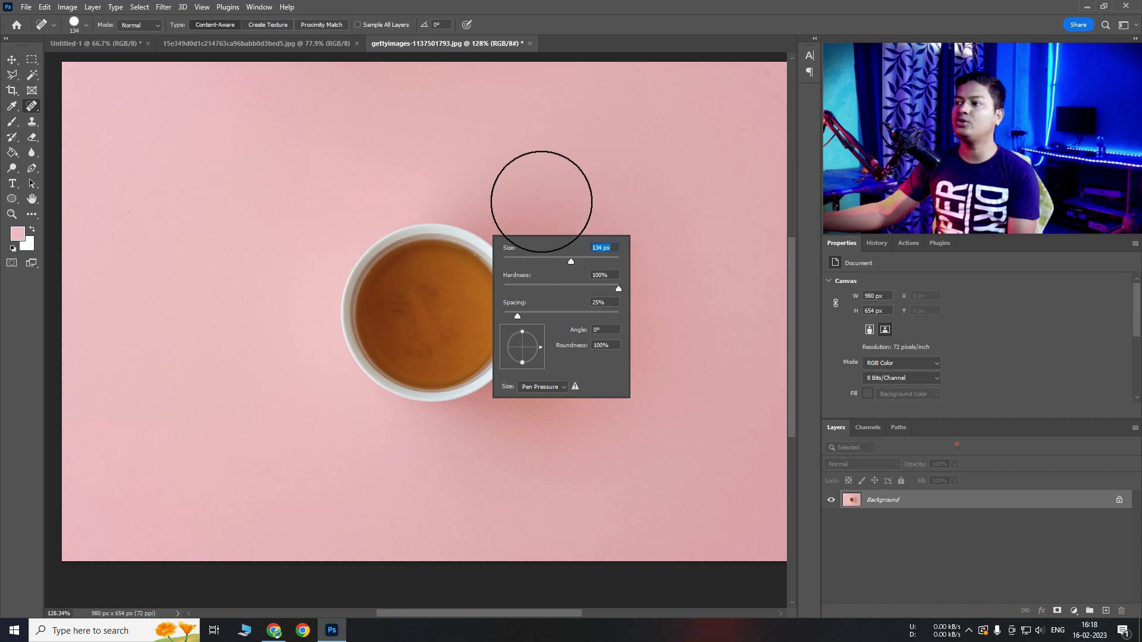
{"action": "left_click", "coordinate": [538, 3]}
{"action": "mouse_move", "coordinate": [415, 304]}
{"action": "left_mouse_down"}
{"action": "mouse_move", "coordinate": [469, 340]}
{"action": "mouse_move", "coordinate": [457, 330]}
{"action": "left_mouse_up"}
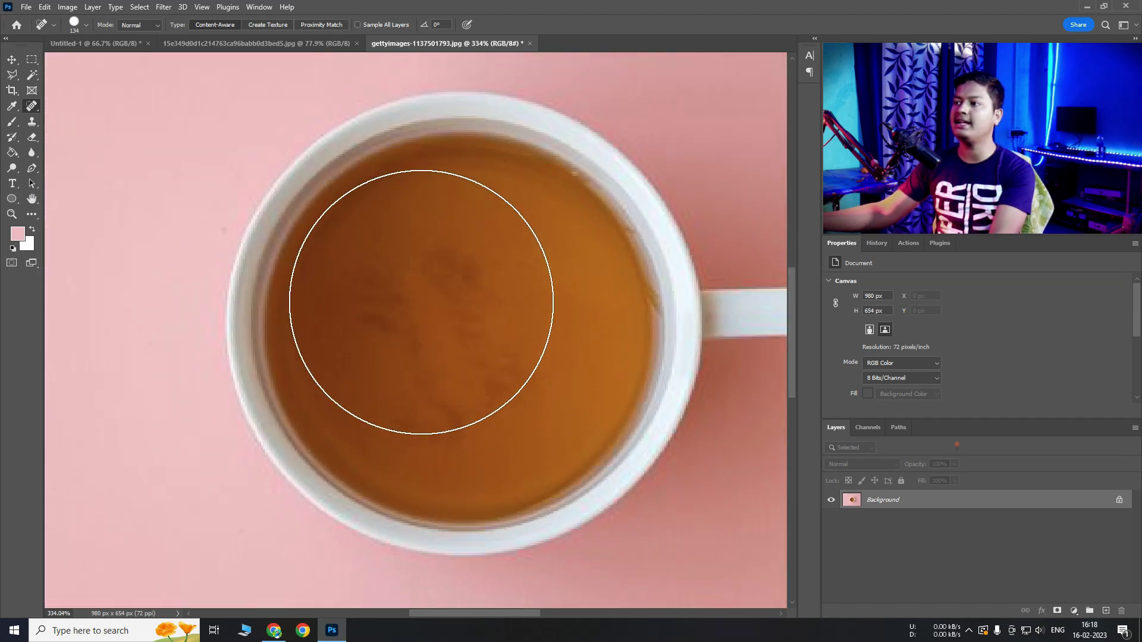
{"action": "right_click", "coordinate": [500, 310]}
{"action": "left_click", "coordinate": [537, 334]}
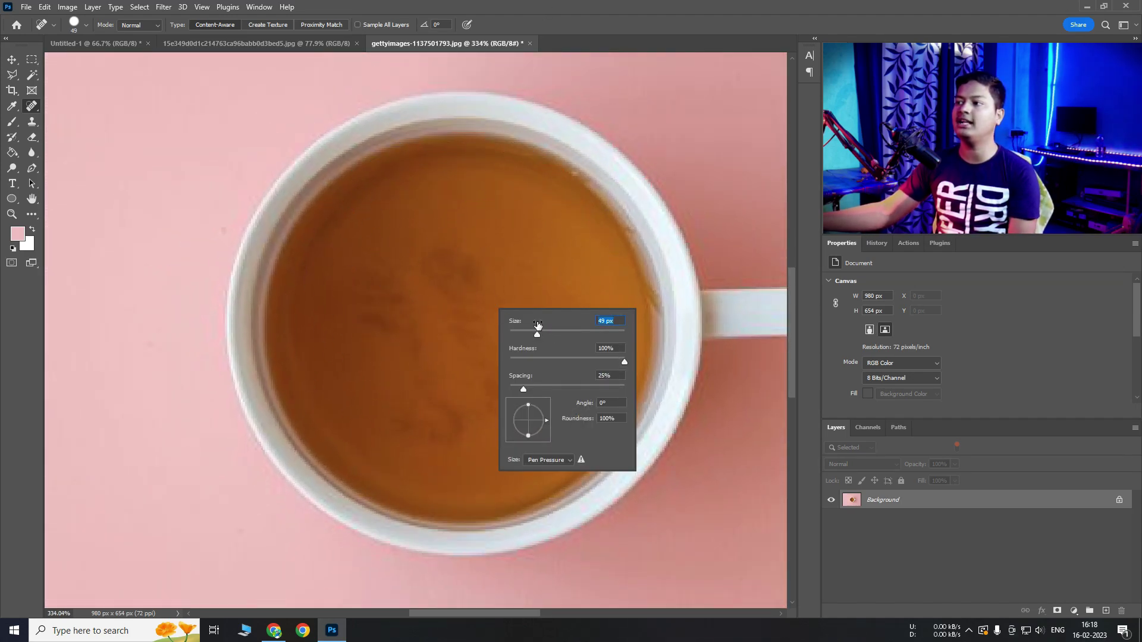
{"action": "left_click_drag", "start_coordinate": [537, 334], "coordinate": [528, 334]}
{"action": "key", "text": "Return"}
Step: Paint out the dark marks in the tea with the Spot Healing Brush, and revert to the history state before the strokes
{"action": "mouse_move", "coordinate": [443, 257]}
{"action": "left_mouse_down"}
{"action": "mouse_move", "coordinate": [475, 310]}
{"action": "mouse_move", "coordinate": [485, 362]}
{"action": "mouse_move", "coordinate": [515, 383]}
{"action": "left_mouse_up"}
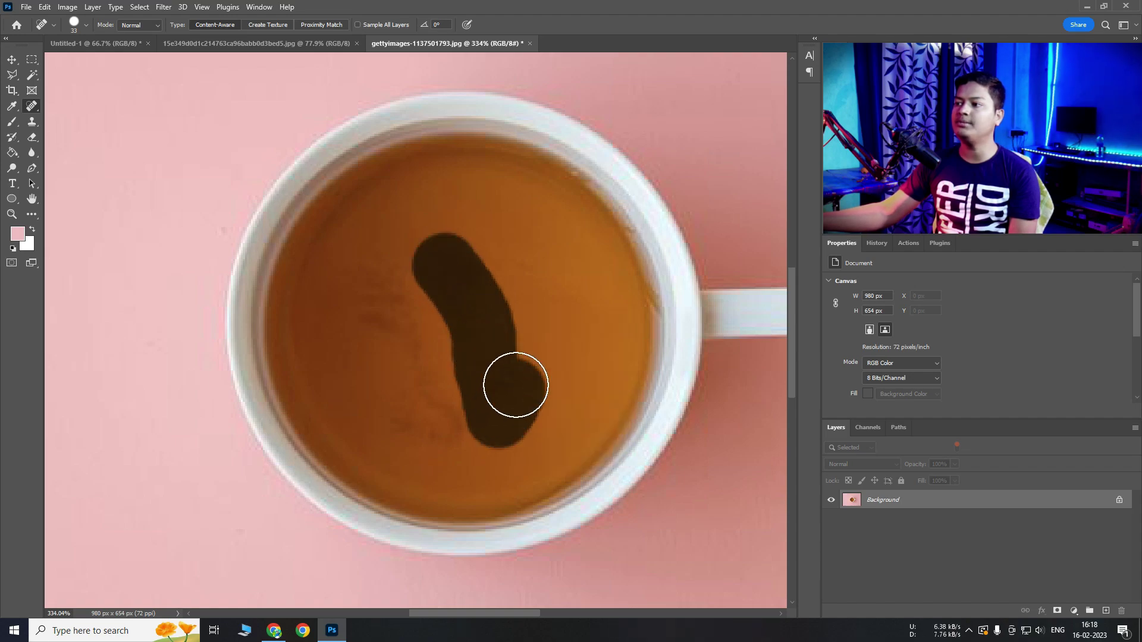
{"action": "mouse_move", "coordinate": [432, 357]}
{"action": "left_mouse_down"}
{"action": "mouse_move", "coordinate": [390, 401]}
{"action": "mouse_move", "coordinate": [394, 297]}
{"action": "mouse_move", "coordinate": [430, 383]}
{"action": "left_mouse_up"}
{"action": "left_click", "coordinate": [492, 247]}
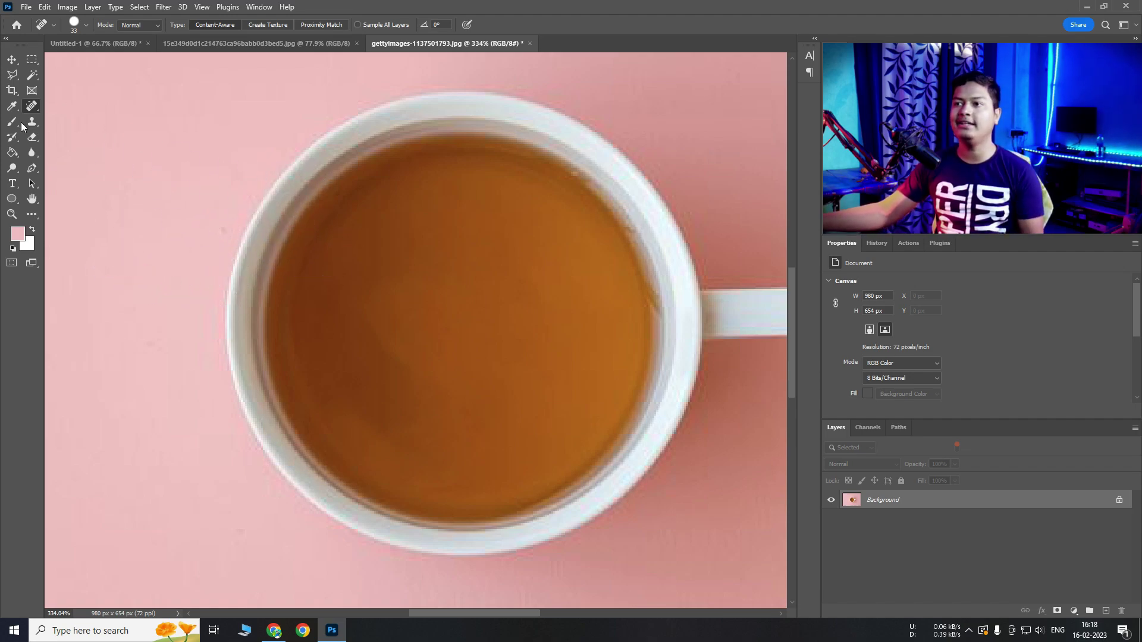
{"action": "right_click", "coordinate": [32, 107]}
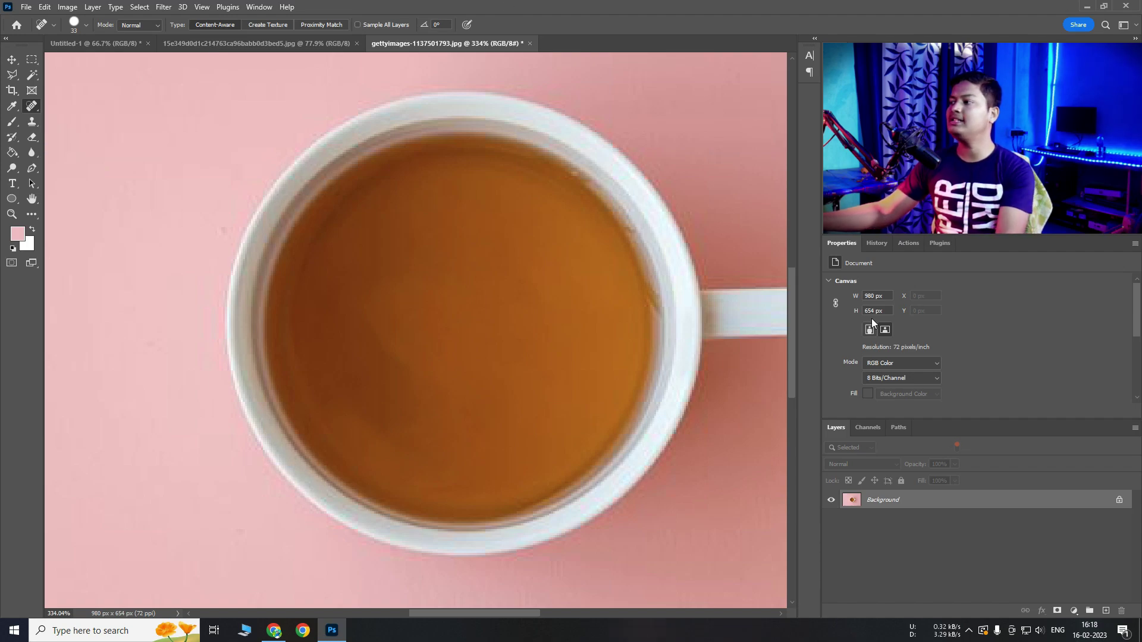
{"action": "left_click", "coordinate": [877, 242]}
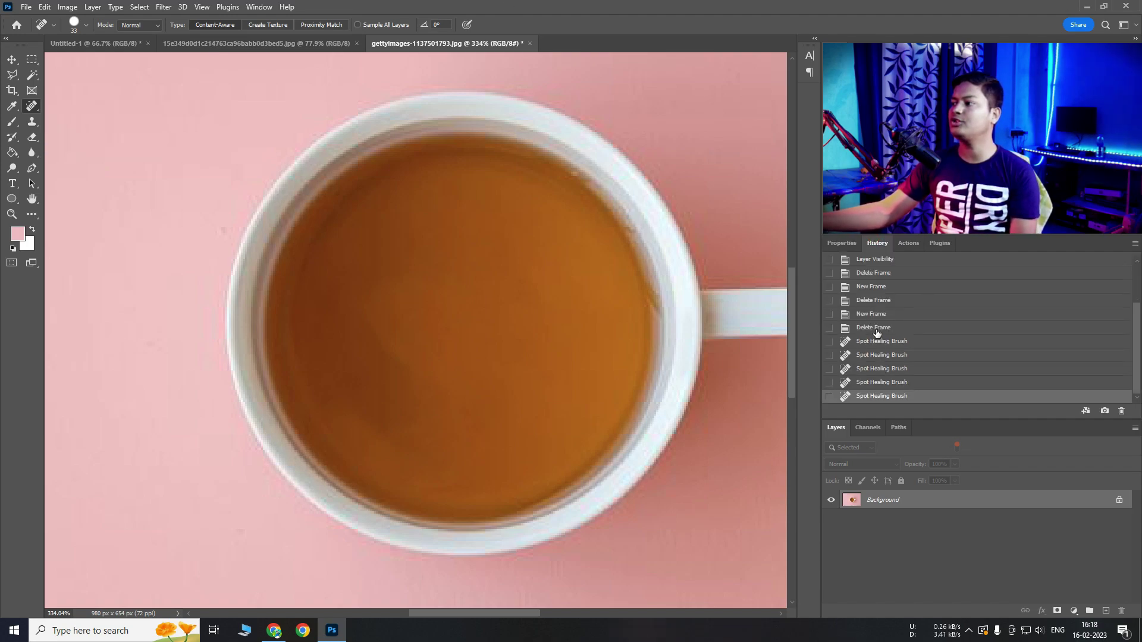
{"action": "left_click", "coordinate": [877, 331]}
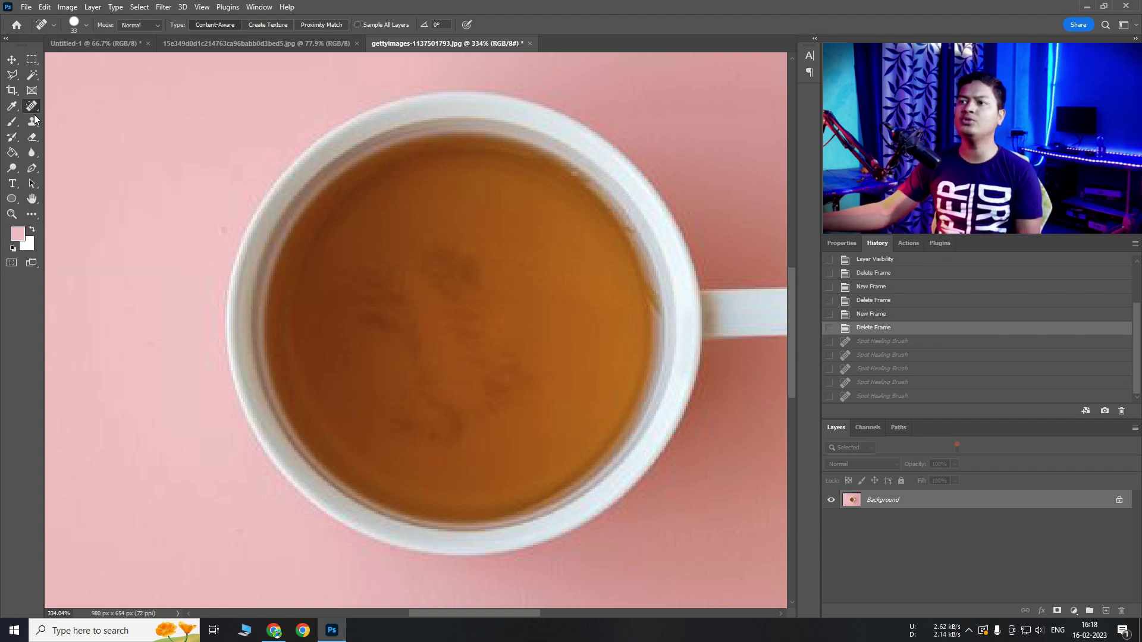
Step: Retouch the dark marks with the Healing Brush using source points sampled from clean tea near the cup's upper rim, and undo the strokes
{"action": "right_click", "coordinate": [32, 106]}
{"action": "left_click", "coordinate": [89, 117]}
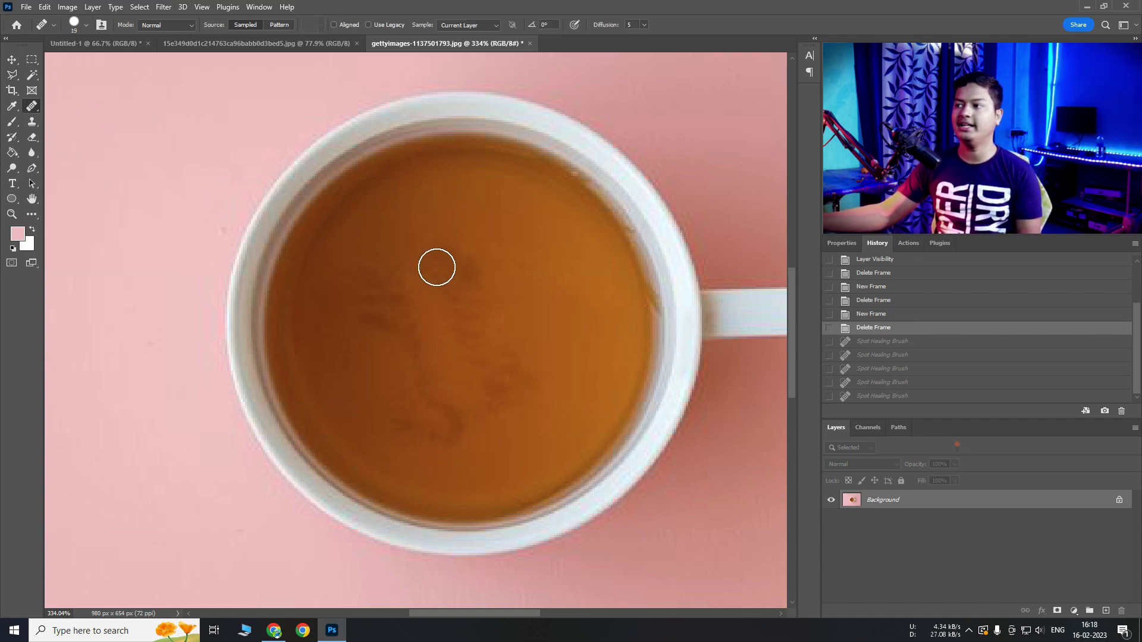
{"action": "left_click", "coordinate": [437, 267]}
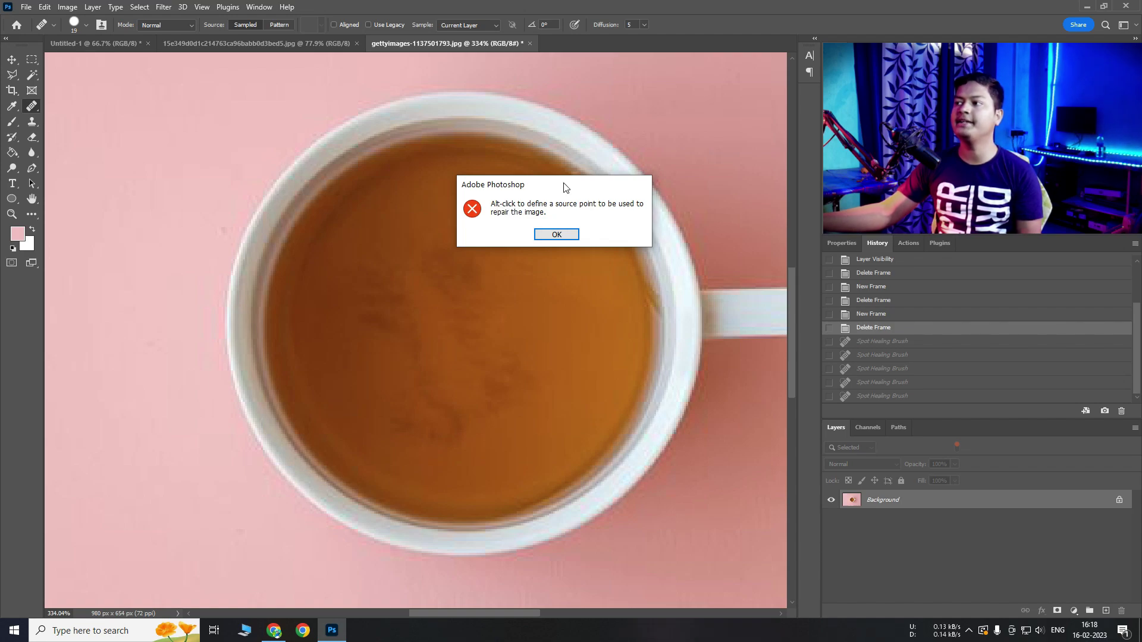
{"action": "left_click", "coordinate": [556, 235]}
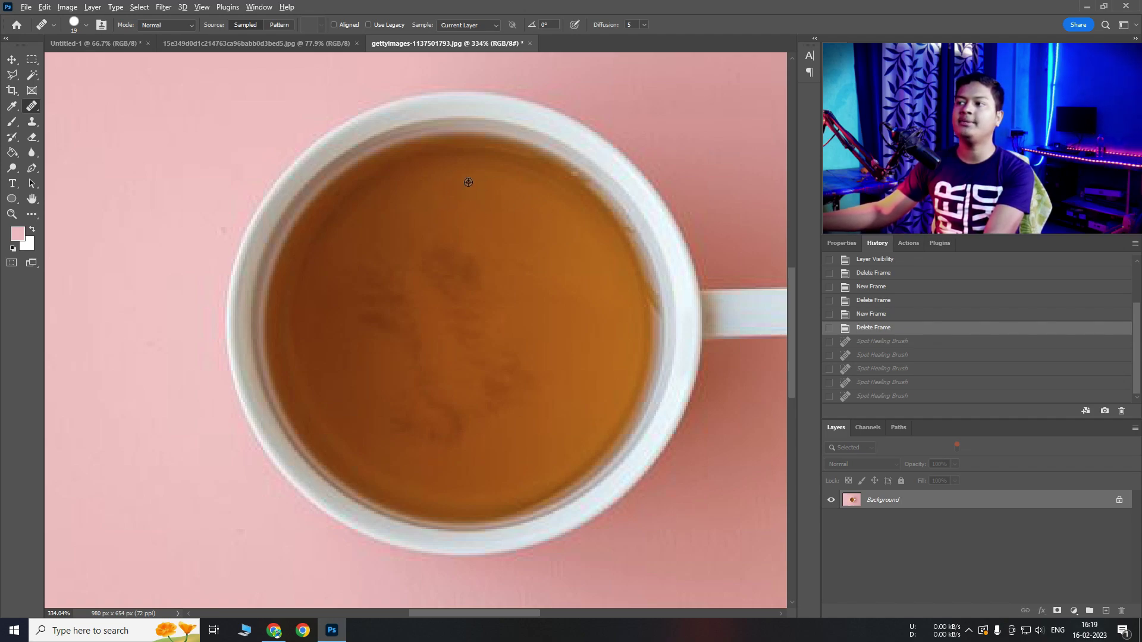
{"action": "left_click", "coordinate": [432, 188], "text": "alt"}
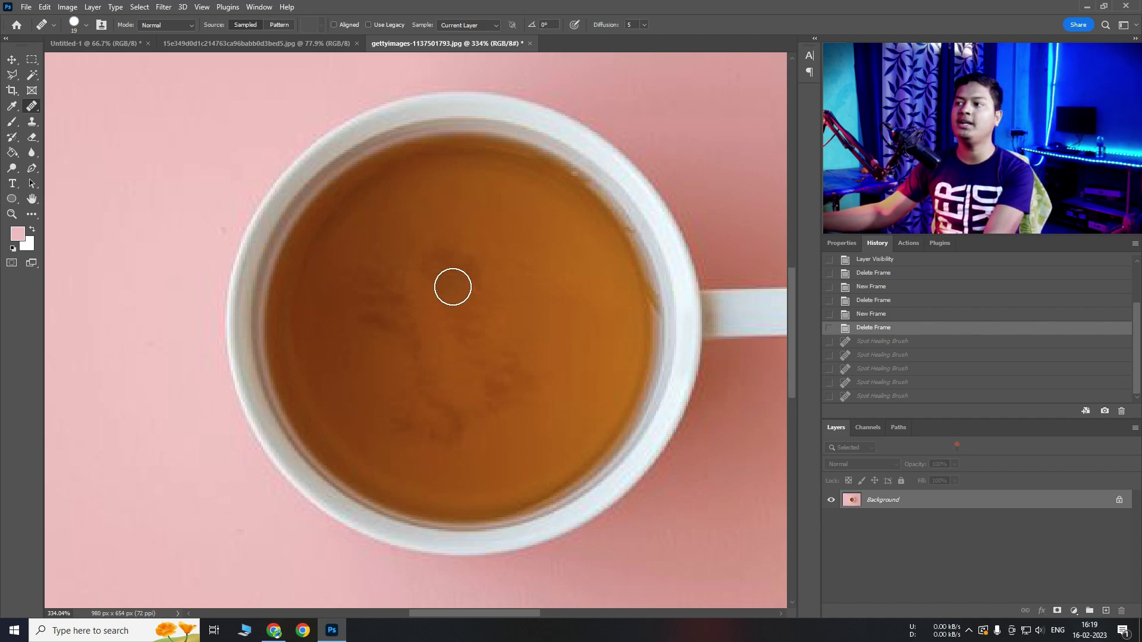
{"action": "mouse_move", "coordinate": [432, 258]}
{"action": "left_mouse_down"}
{"action": "mouse_move", "coordinate": [461, 302]}
{"action": "mouse_move", "coordinate": [470, 293]}
{"action": "mouse_move", "coordinate": [470, 343]}
{"action": "mouse_move", "coordinate": [521, 332]}
{"action": "mouse_move", "coordinate": [472, 312]}
{"action": "mouse_move", "coordinate": [473, 302]}
{"action": "mouse_move", "coordinate": [462, 352]}
{"action": "mouse_move", "coordinate": [485, 389]}
{"action": "mouse_move", "coordinate": [513, 389]}
{"action": "mouse_move", "coordinate": [507, 337]}
{"action": "left_mouse_up"}
{"action": "left_click", "coordinate": [491, 210], "text": "alt"}
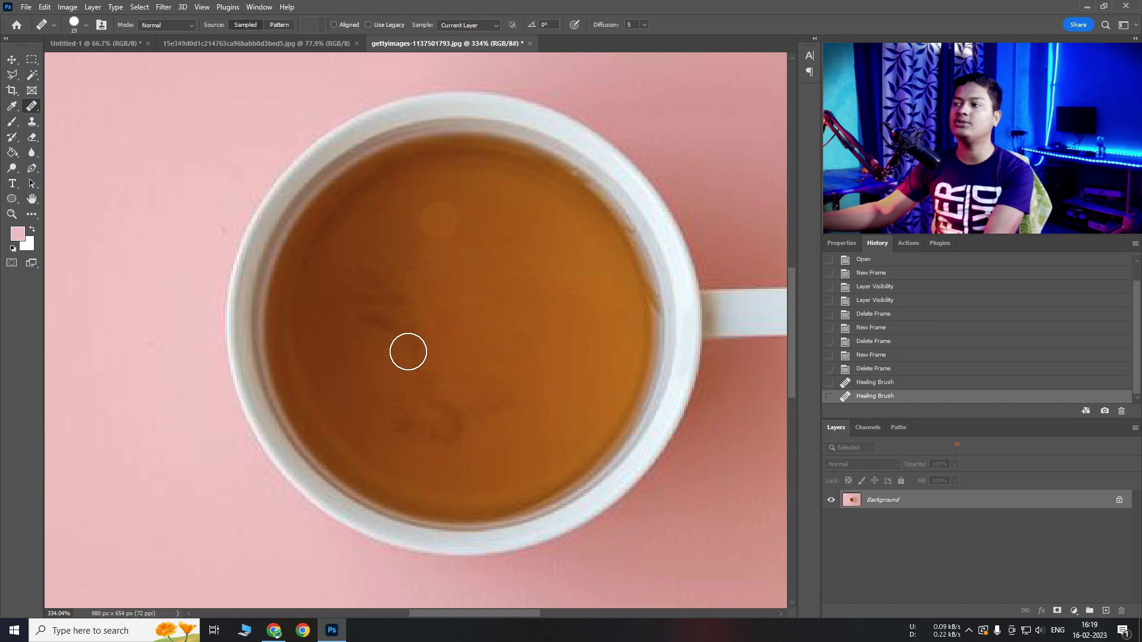
{"action": "key", "text": "ctrl+z"}
{"action": "key", "text": "ctrl+z"}
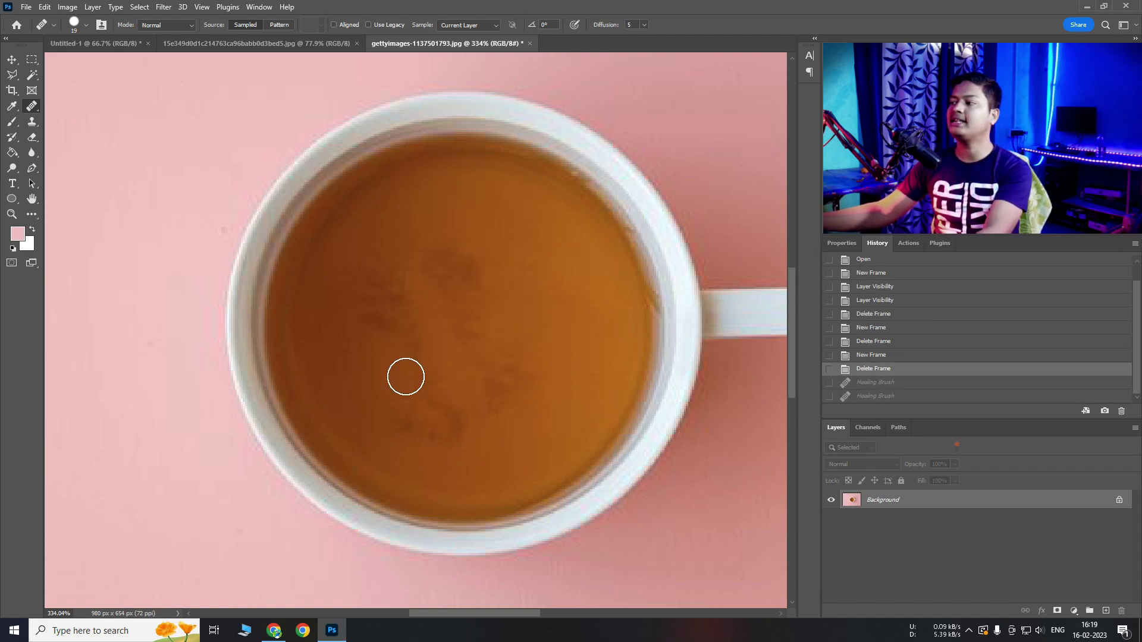
Step: Outline the dark marks in the middle of the tea with the Patch tool, and deselect the patch area
{"action": "scroll", "coordinate": [481, 365], "scroll_direction": "down", "scroll_amount": 3}
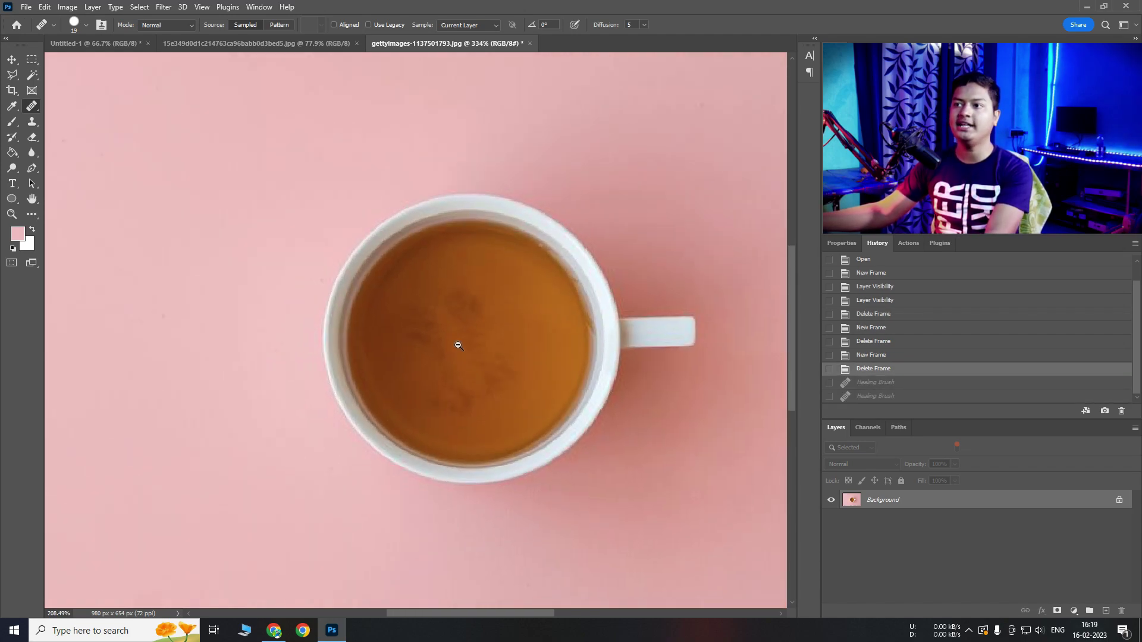
{"action": "right_click", "coordinate": [31, 105]}
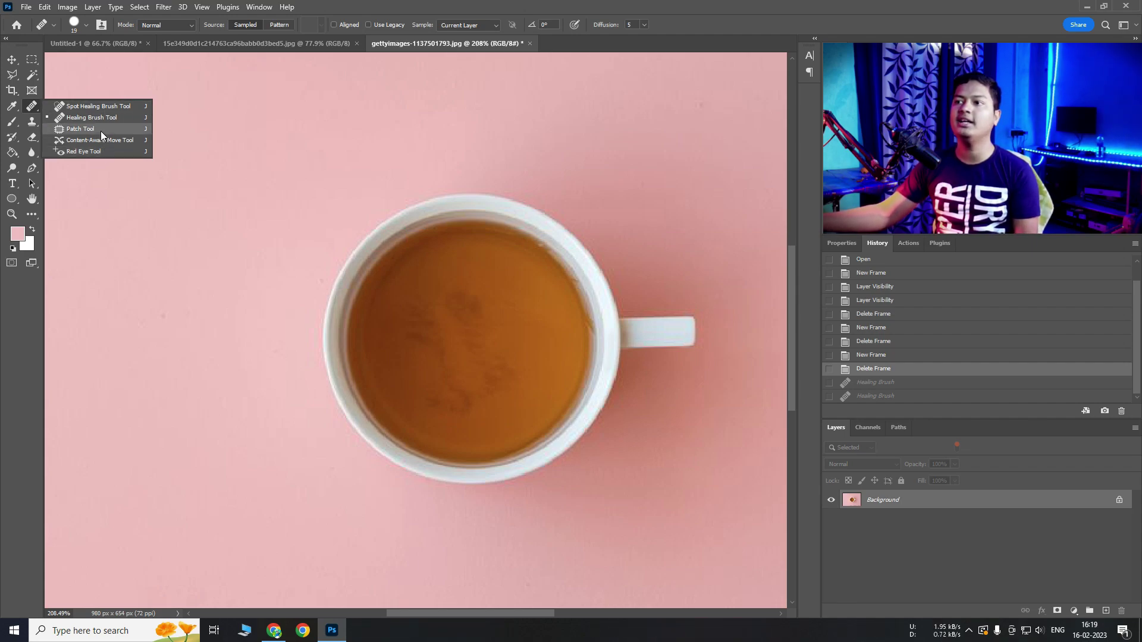
{"action": "left_click", "coordinate": [101, 130]}
{"action": "right_click", "coordinate": [412, 322]}
{"action": "left_click", "coordinate": [467, 287]}
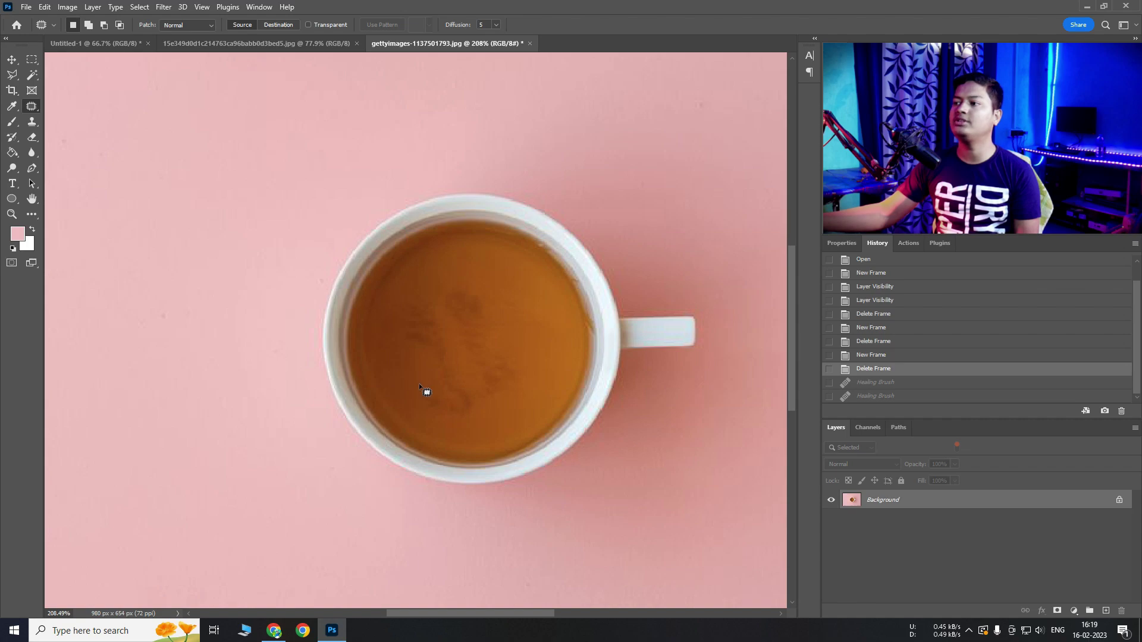
{"action": "mouse_move", "coordinate": [401, 375]}
{"action": "left_mouse_down"}
{"action": "mouse_move", "coordinate": [507, 362]}
{"action": "mouse_move", "coordinate": [424, 301]}
{"action": "left_mouse_up"}
{"action": "right_click", "coordinate": [440, 329]}
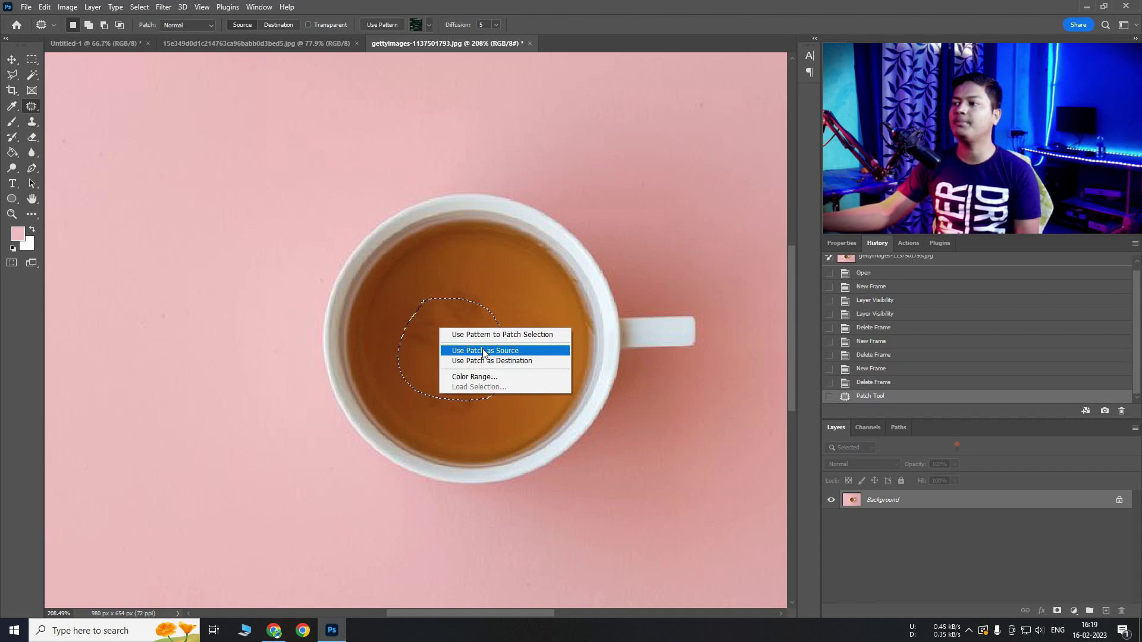
{"action": "left_click", "coordinate": [689, 3]}
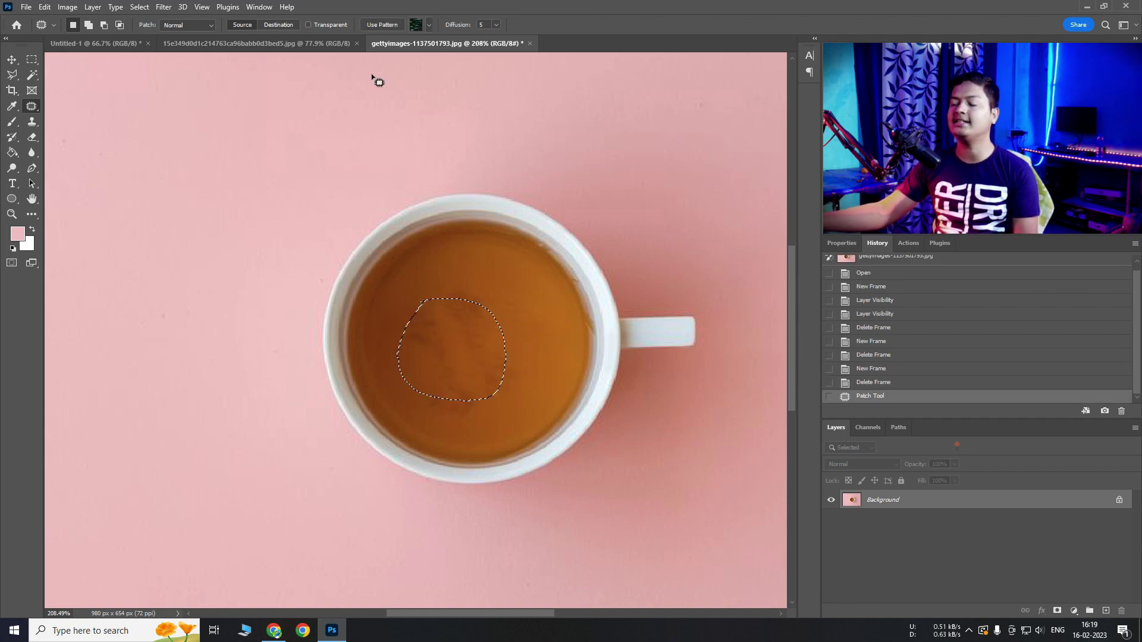
{"action": "left_click", "coordinate": [302, 312]}
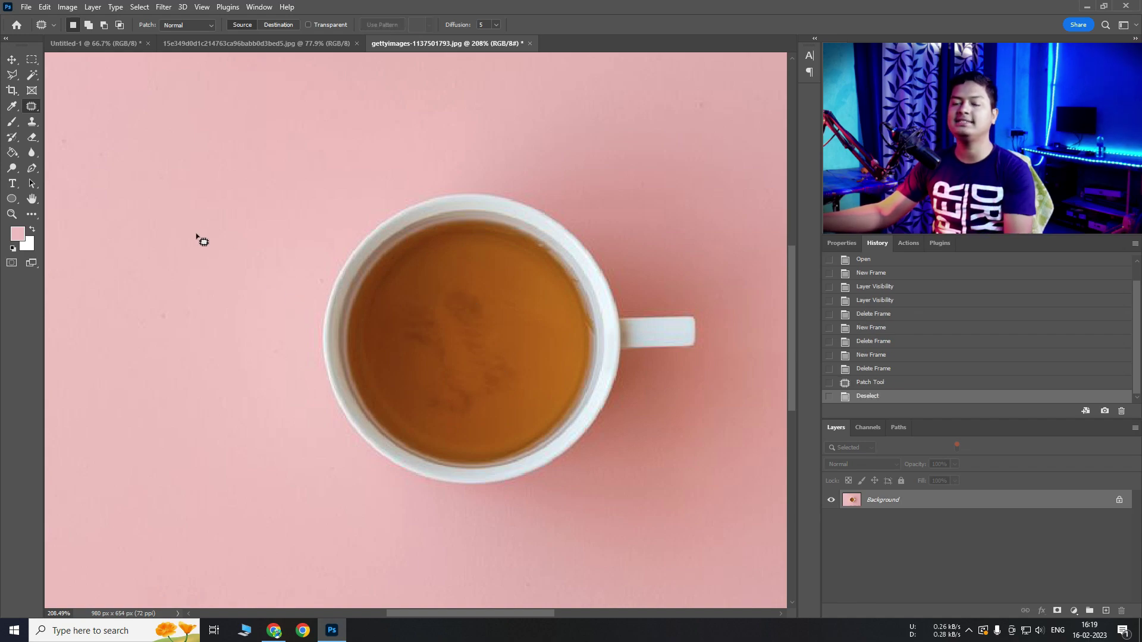
Step: Outline the marked area of the tea with the Content-Aware Move tool, move it onto the pink background, and revert to the last Delete Frame history state
{"action": "right_click", "coordinate": [25, 111]}
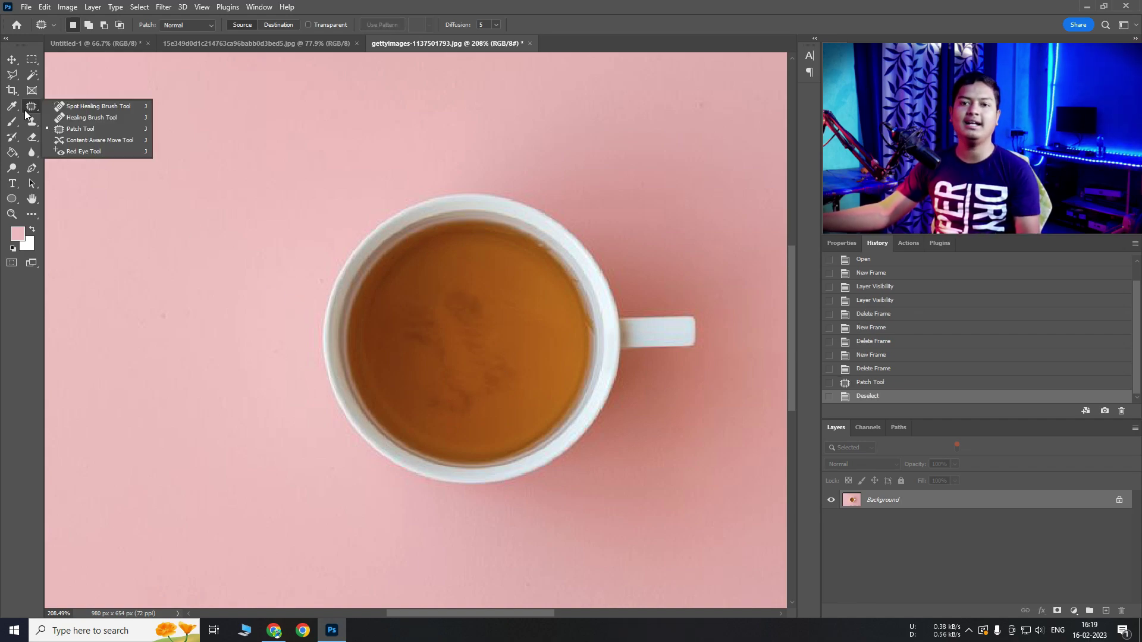
{"action": "left_click", "coordinate": [100, 142]}
{"action": "mouse_move", "coordinate": [388, 279]}
{"action": "left_mouse_down"}
{"action": "mouse_move", "coordinate": [463, 281]}
{"action": "mouse_move", "coordinate": [389, 279]}
{"action": "left_mouse_up"}
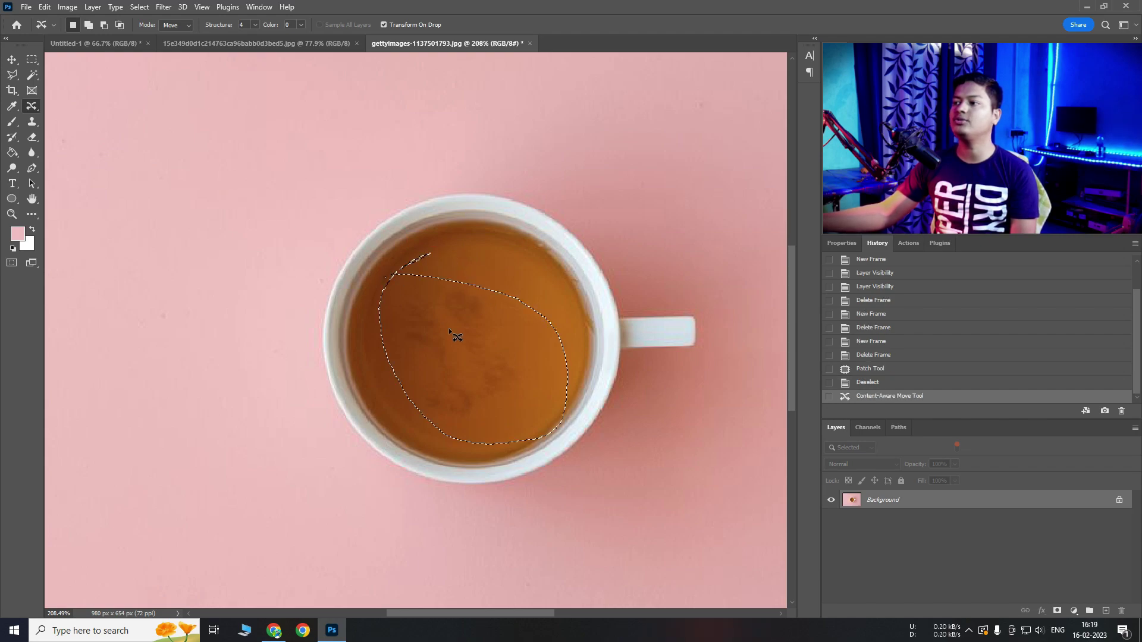
{"action": "mouse_move", "coordinate": [449, 327]}
{"action": "left_mouse_down"}
{"action": "mouse_move", "coordinate": [417, 302]}
{"action": "mouse_move", "coordinate": [235, 245]}
{"action": "mouse_move", "coordinate": [295, 152]}
{"action": "left_mouse_up"}
{"action": "left_click_drag", "start_coordinate": [327, 197], "coordinate": [476, 164]}
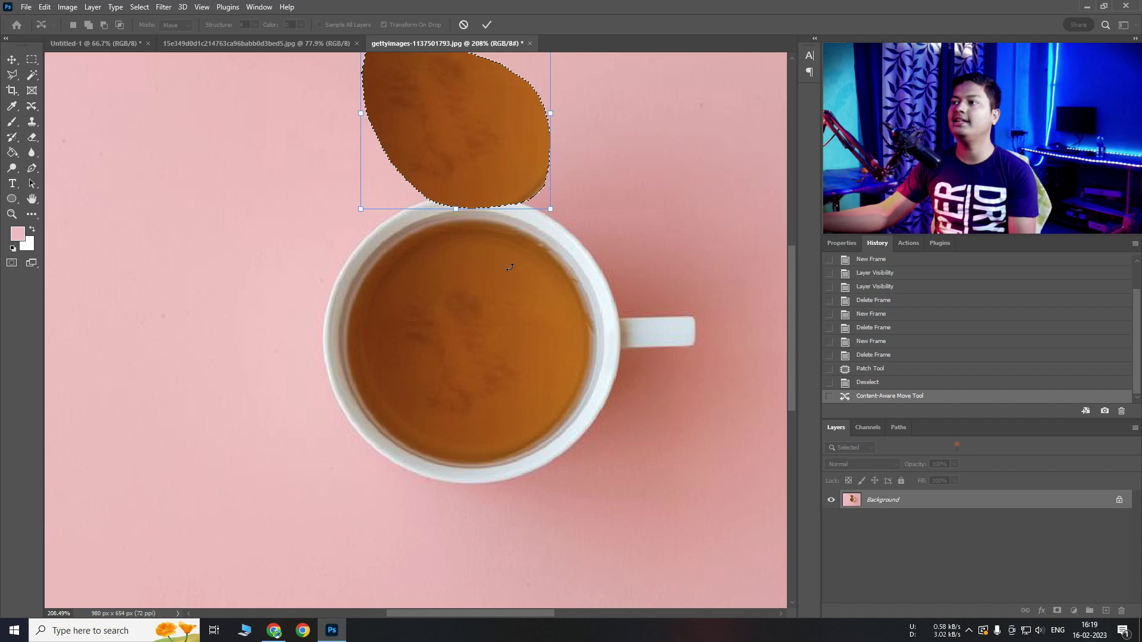
{"action": "key", "text": "ctrl+z"}
{"action": "key", "text": "ctrl+z"}
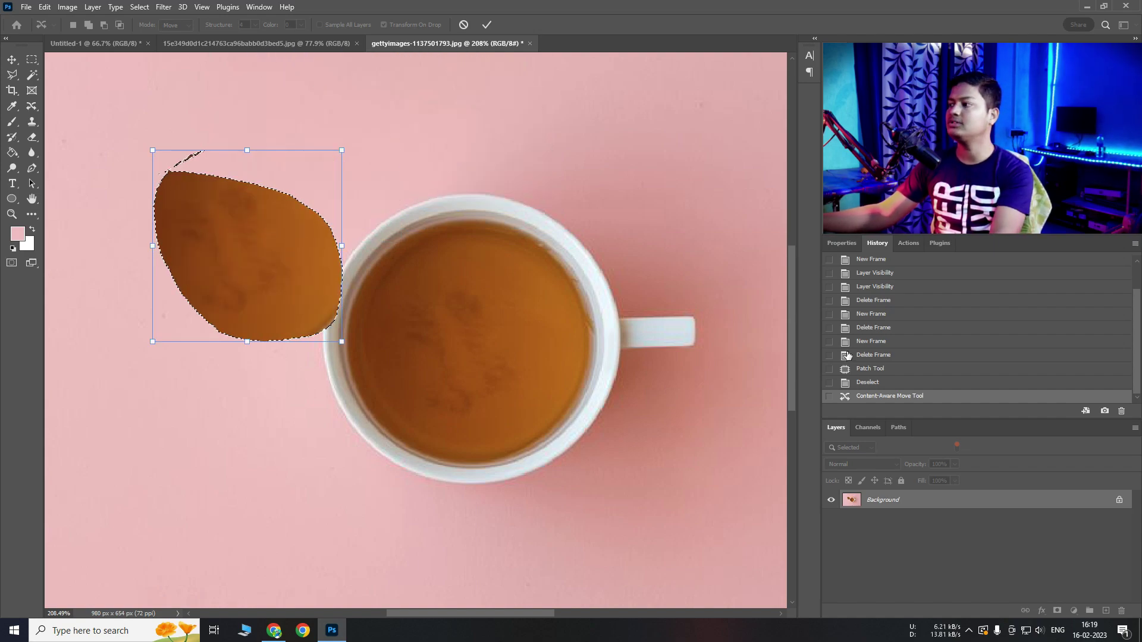
{"action": "key", "text": "Return"}
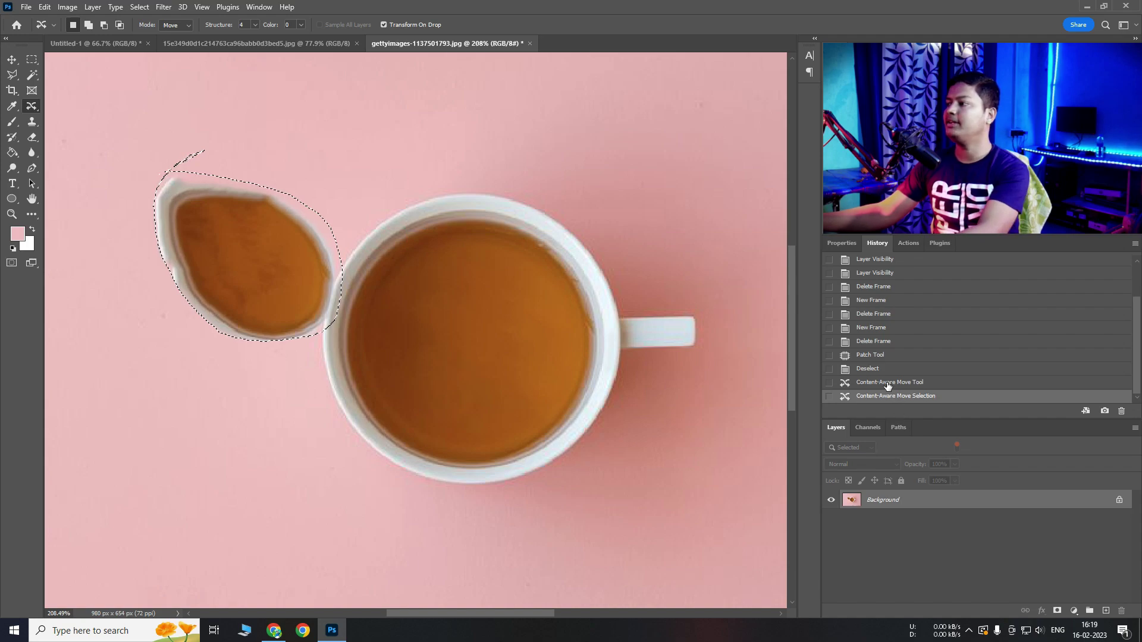
{"action": "left_click", "coordinate": [874, 355]}
{"action": "left_click", "coordinate": [873, 341]}
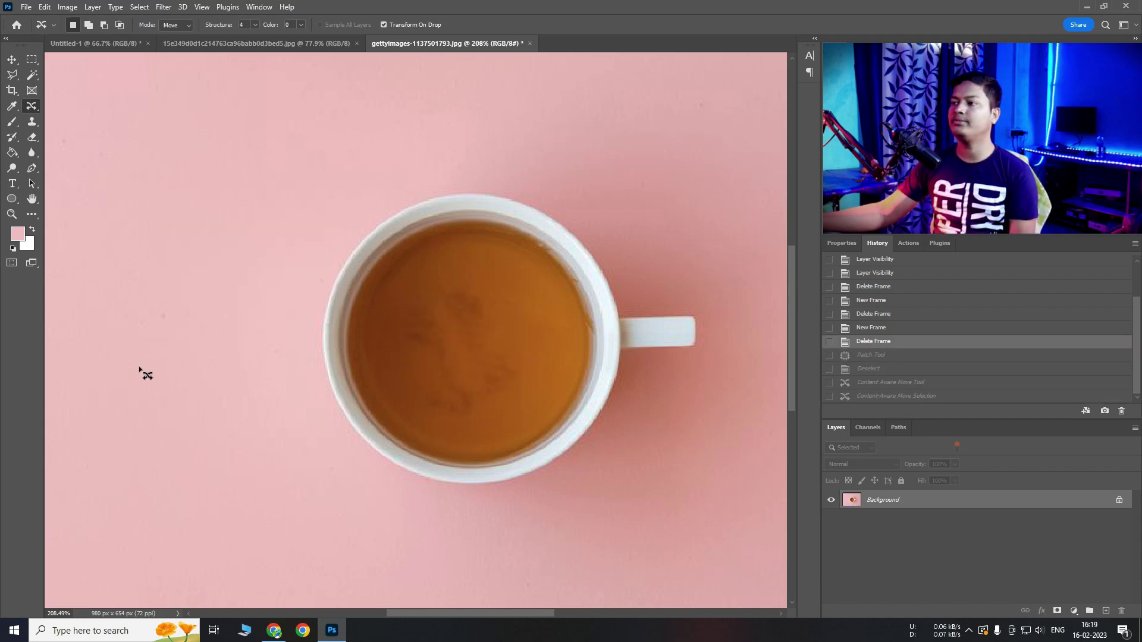
Step: Activate the Brush tool and reset the foreground and background colours to the default black and white
{"action": "right_click", "coordinate": [32, 106]}
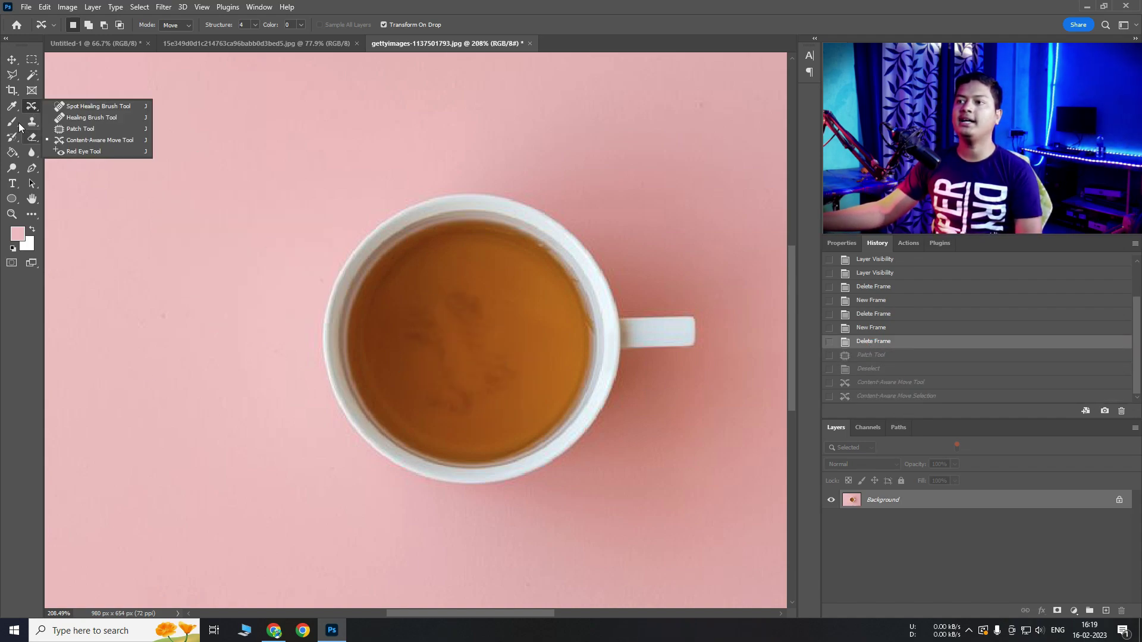
{"action": "left_click", "coordinate": [13, 122]}
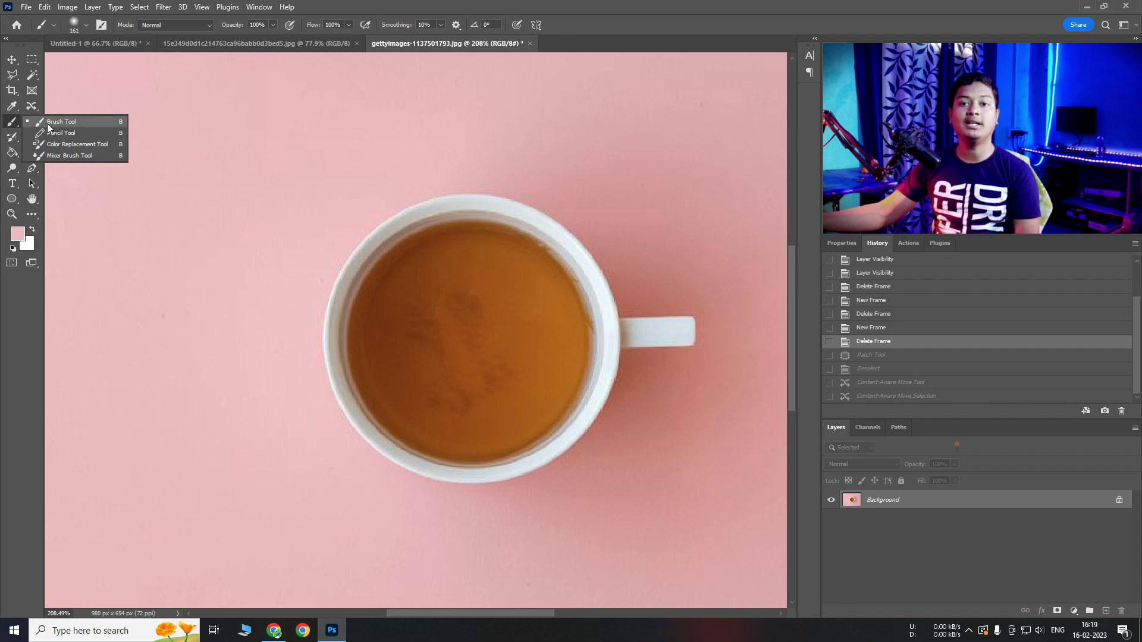
{"action": "left_click", "coordinate": [80, 123]}
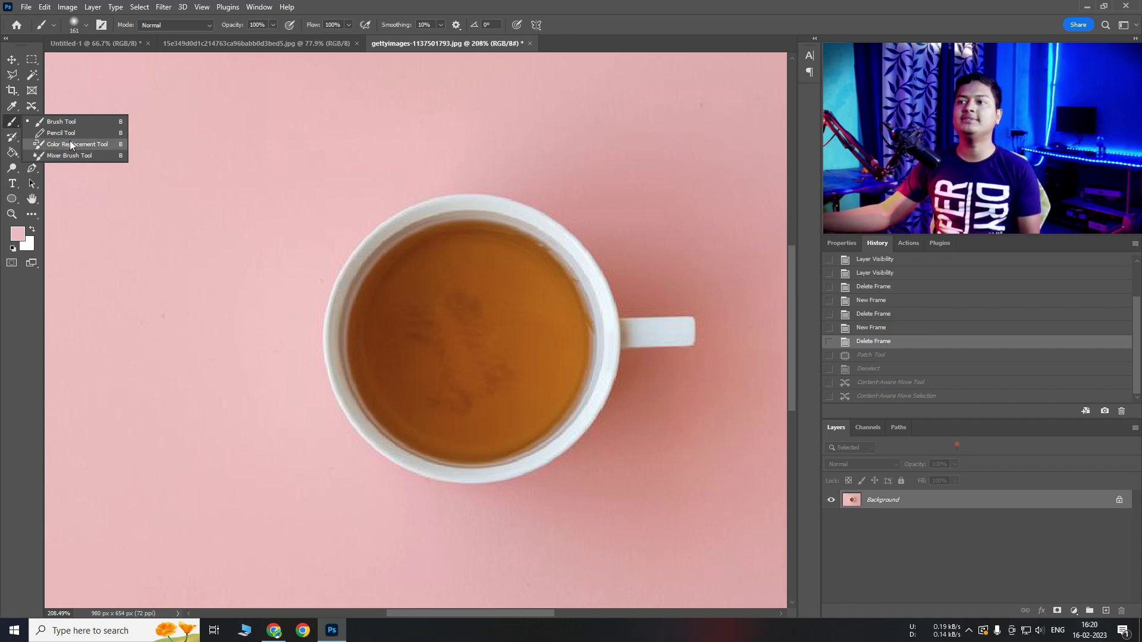
{"action": "left_click", "coordinate": [77, 121]}
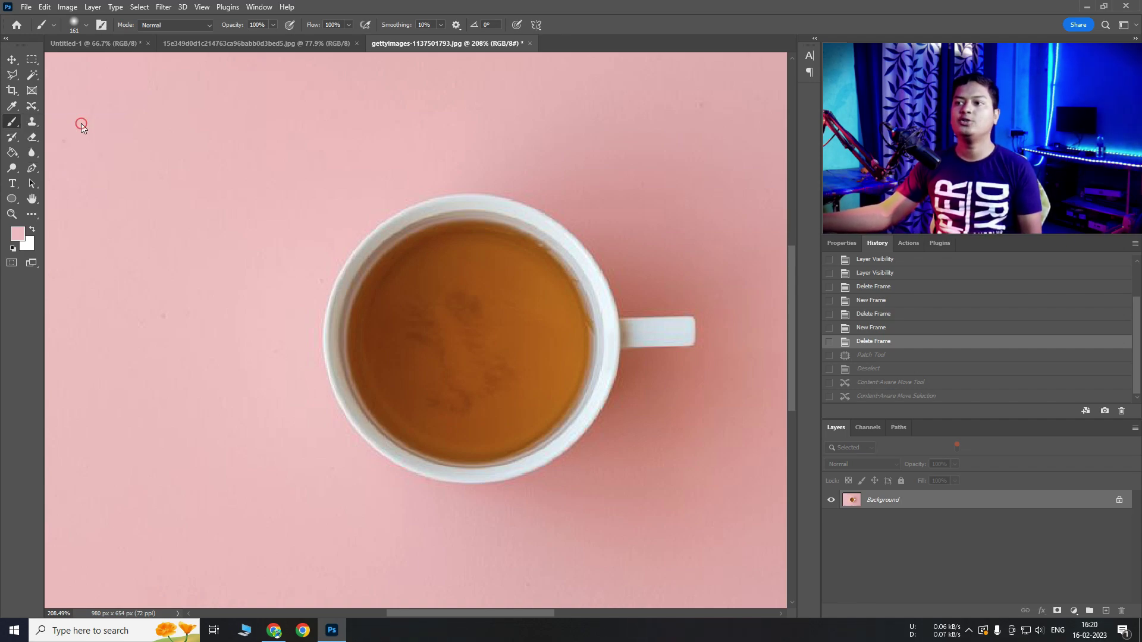
{"action": "left_click", "coordinate": [11, 248]}
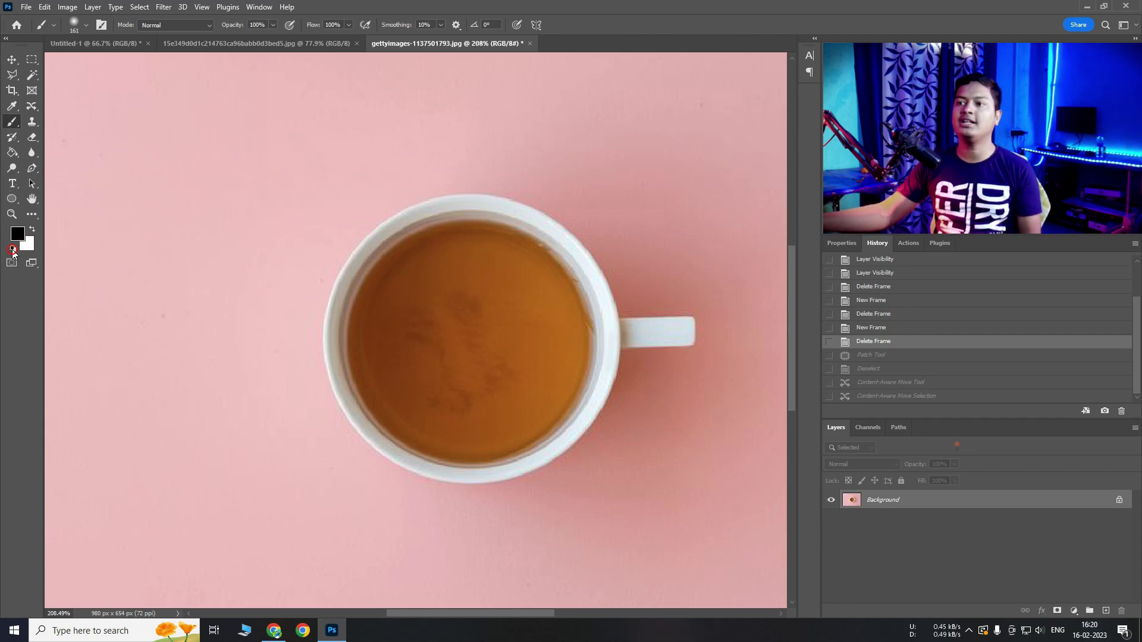
Step: Try soft black brush strokes over the cup image, reducing the brush size to 26 px, and undo the strokes
{"action": "left_click_drag", "start_coordinate": [390, 205], "coordinate": [582, 436]}
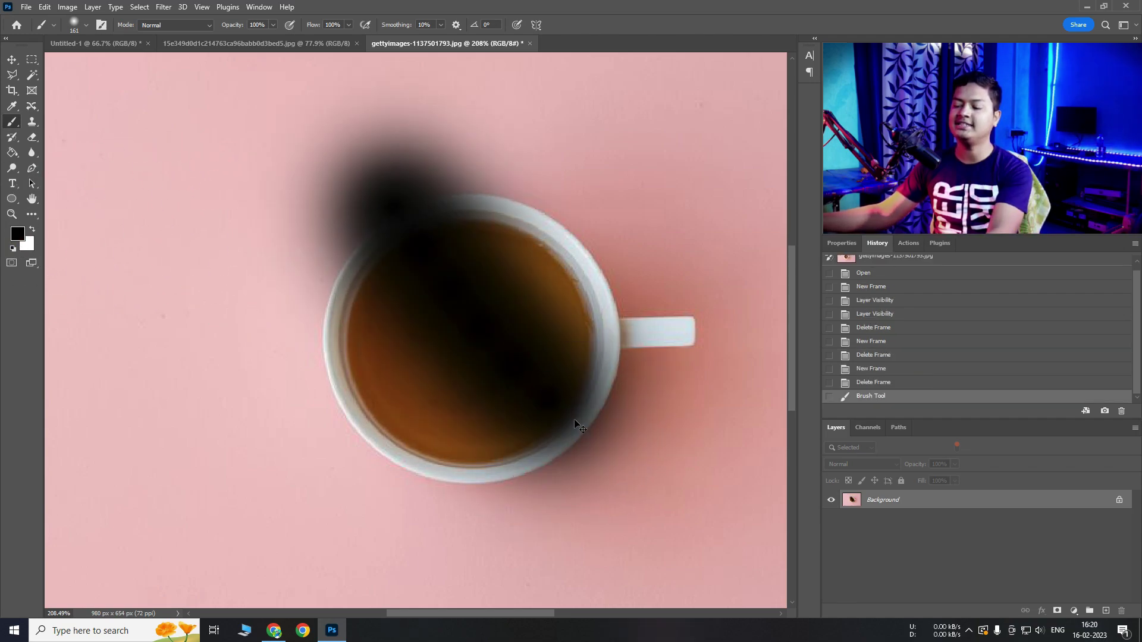
{"action": "key", "text": "ctrl+z"}
{"action": "right_click", "coordinate": [416, 284]}
{"action": "left_click", "coordinate": [470, 303]}
{"action": "mouse_move", "coordinate": [258, 178]}
{"action": "left_mouse_down"}
{"action": "mouse_move", "coordinate": [301, 242]}
{"action": "mouse_move", "coordinate": [325, 194]}
{"action": "mouse_move", "coordinate": [400, 145]}
{"action": "mouse_move", "coordinate": [501, 150]}
{"action": "mouse_move", "coordinate": [646, 201]}
{"action": "left_mouse_up"}
{"action": "key", "text": "ctrl+z"}
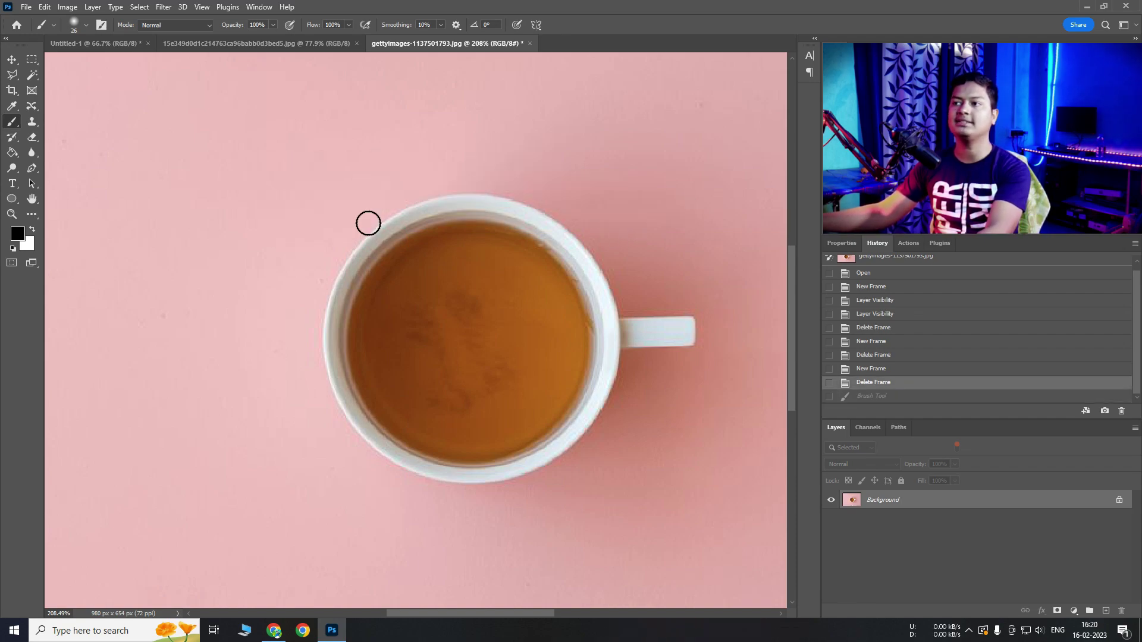
Step: Examine the size and hardness settings and the preset brush groups available for the Brush tool
{"action": "right_click", "coordinate": [360, 223]}
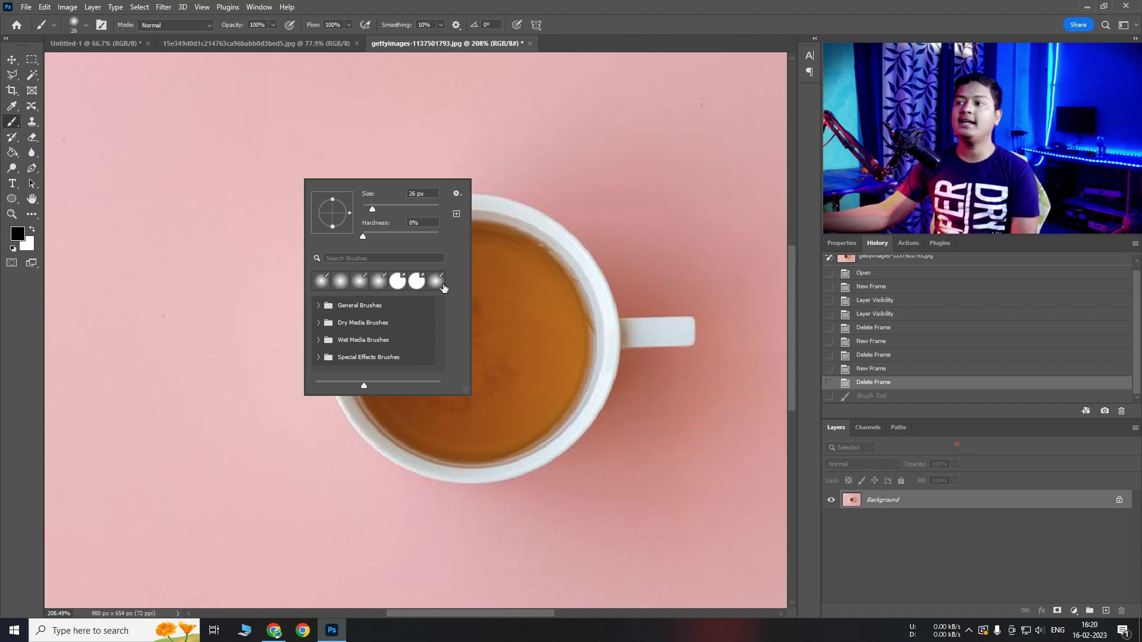
{"action": "scroll", "coordinate": [349, 360], "scroll_direction": "down", "scroll_amount": 5}
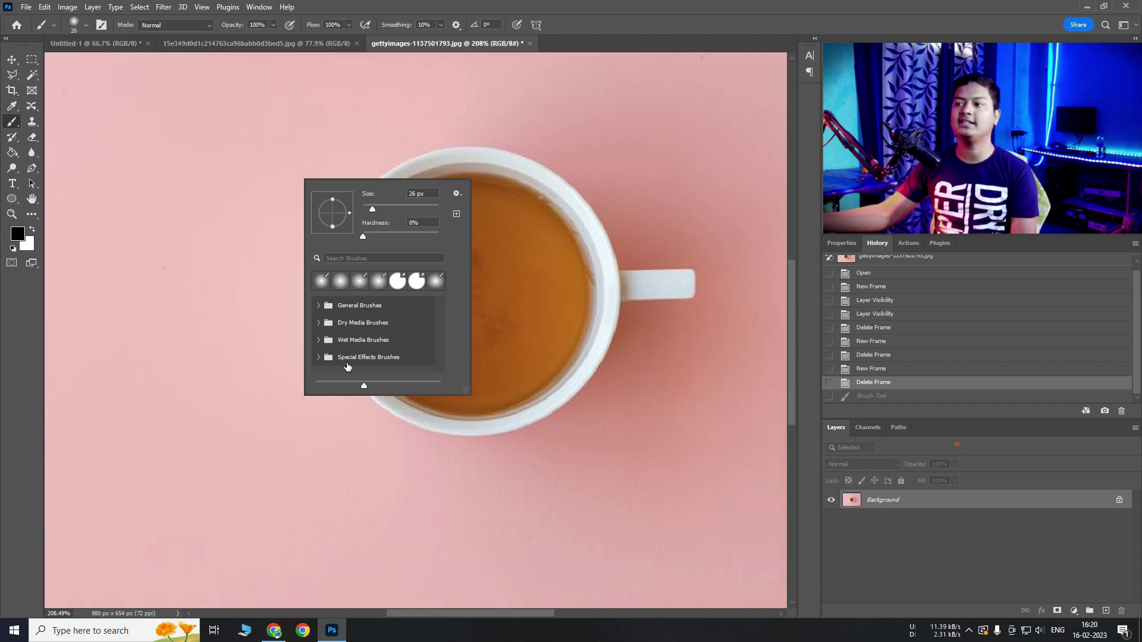
{"action": "scroll", "coordinate": [355, 349], "scroll_direction": "up", "scroll_amount": 4}
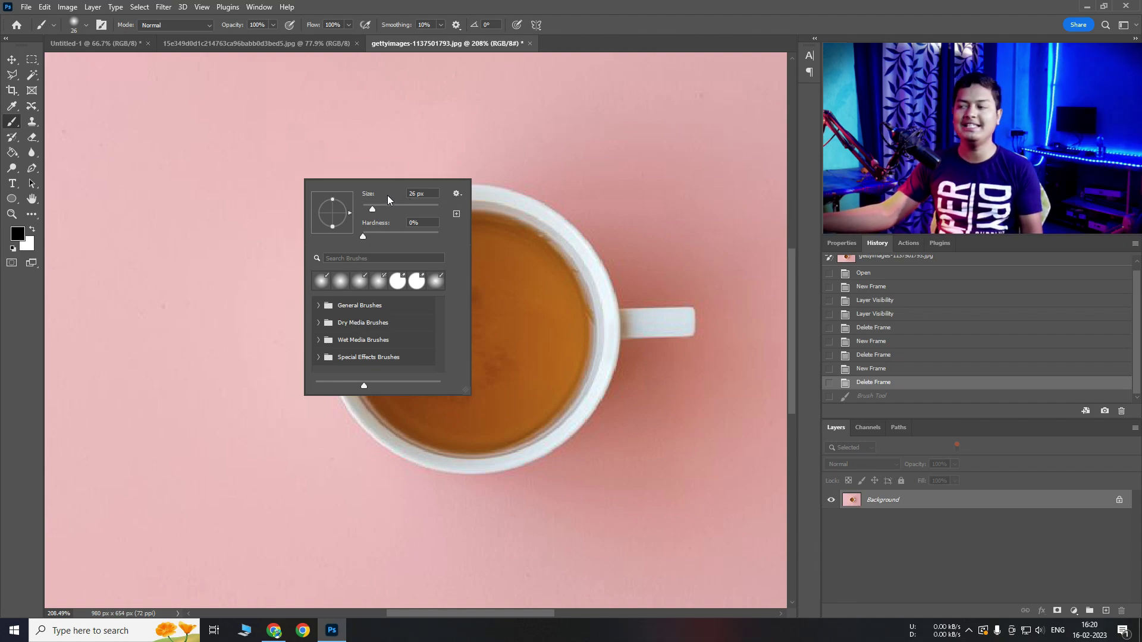
{"action": "left_click", "coordinate": [559, 5]}
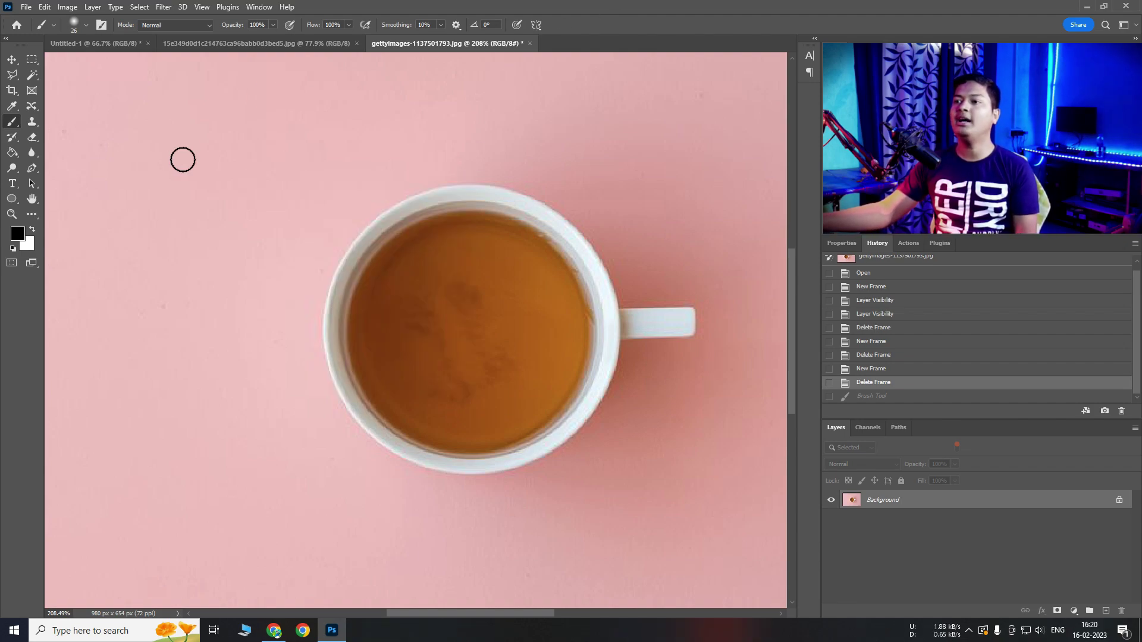
Step: Draw freehand black loops over the cup's upper rim with the Pencil tool, and undo them
{"action": "right_click", "coordinate": [12, 122]}
{"action": "left_click", "coordinate": [54, 132]}
{"action": "mouse_move", "coordinate": [284, 148]}
{"action": "left_mouse_down"}
{"action": "mouse_move", "coordinate": [416, 250]}
{"action": "mouse_move", "coordinate": [524, 119]}
{"action": "mouse_move", "coordinate": [488, 229]}
{"action": "mouse_move", "coordinate": [389, 149]}
{"action": "mouse_move", "coordinate": [519, 190]}
{"action": "left_mouse_up"}
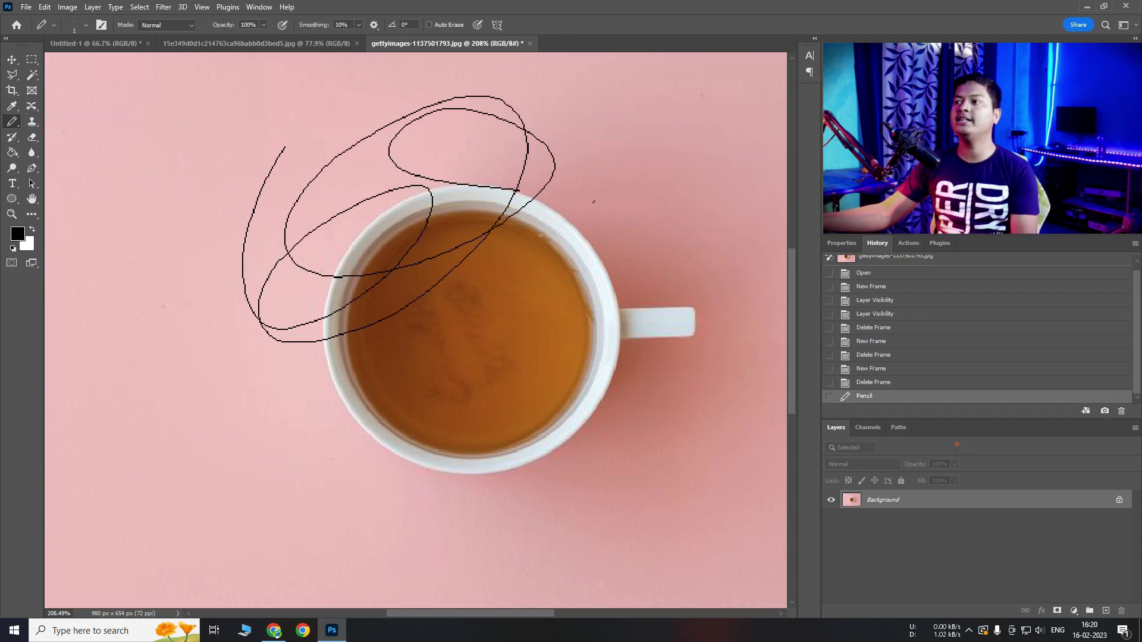
{"action": "key", "text": "ctrl+z"}
Step: Draw a small pencil zigzag on the background beside the cup and a winding line across the cup, undoing each
{"action": "scroll", "coordinate": [278, 202], "scroll_direction": "up", "scroll_amount": 8}
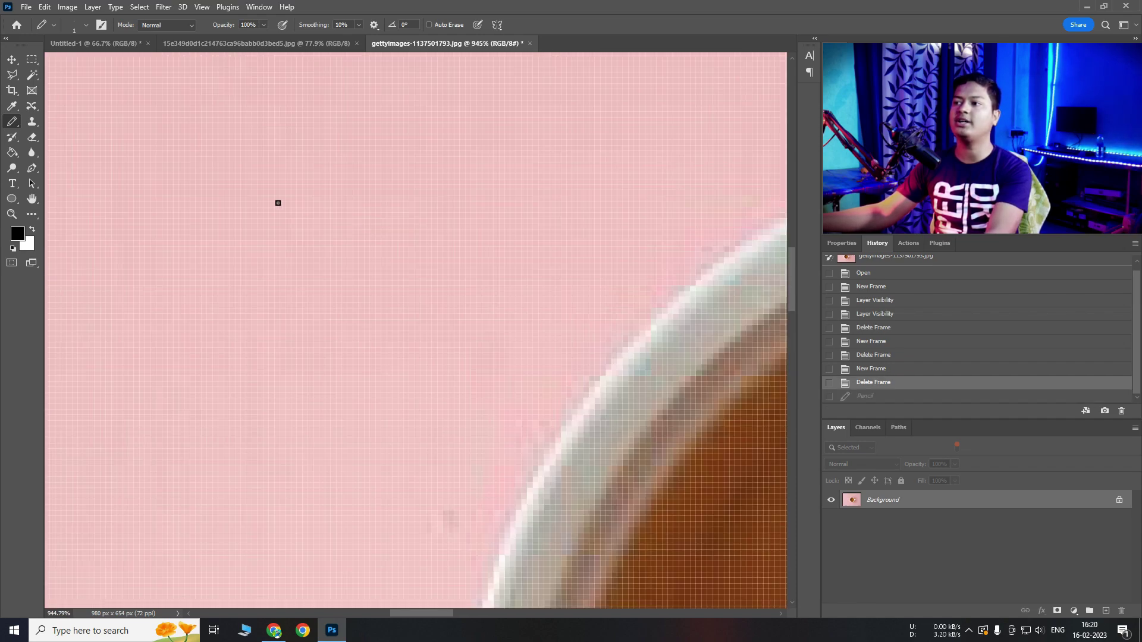
{"action": "mouse_move", "coordinate": [280, 205]}
{"action": "left_mouse_down"}
{"action": "mouse_move", "coordinate": [325, 265]}
{"action": "mouse_move", "coordinate": [236, 349]}
{"action": "mouse_move", "coordinate": [283, 388]}
{"action": "left_mouse_up"}
{"action": "scroll", "coordinate": [357, 278], "scroll_direction": "down", "scroll_amount": 10}
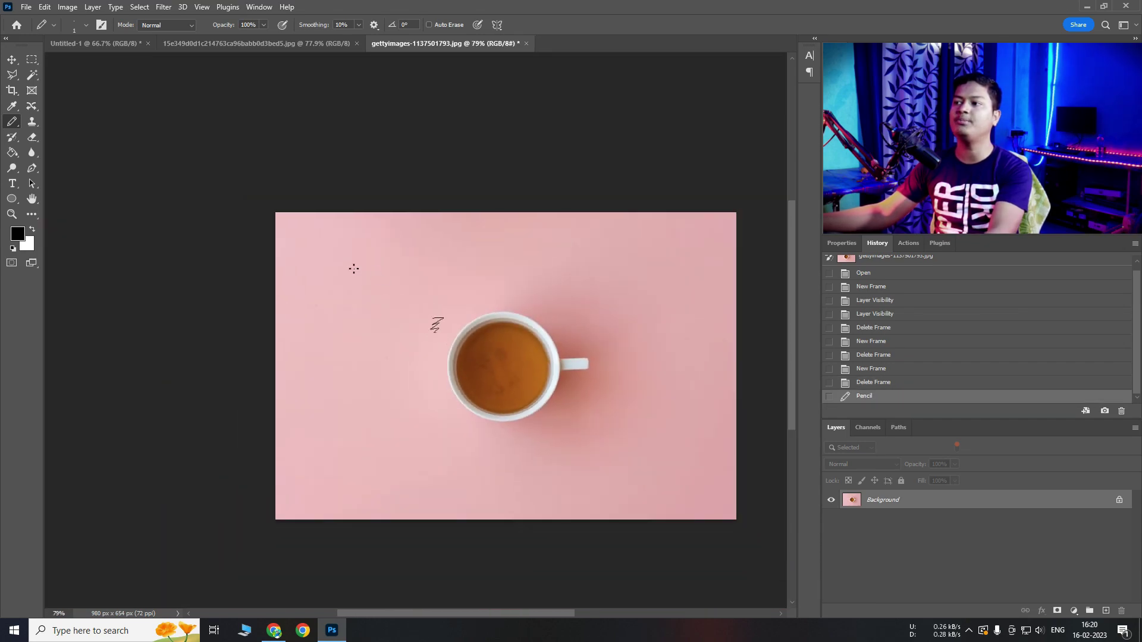
{"action": "key", "text": "ctrl+z"}
{"action": "mouse_move", "coordinate": [405, 269]}
{"action": "left_mouse_down"}
{"action": "mouse_move", "coordinate": [506, 315]}
{"action": "mouse_move", "coordinate": [607, 416]}
{"action": "left_mouse_up"}
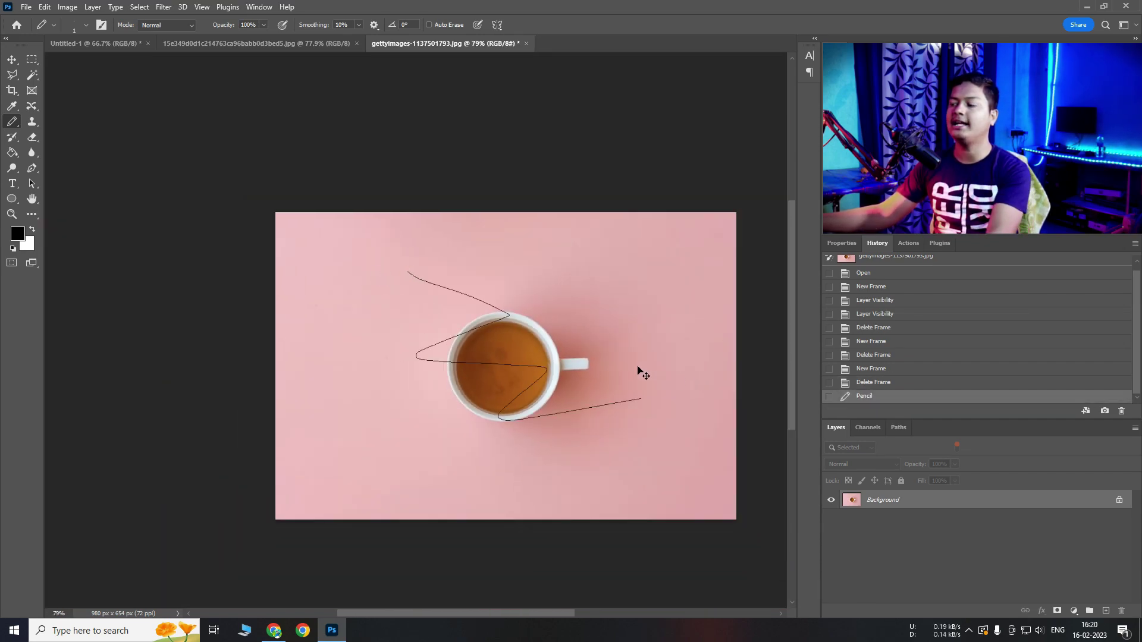
{"action": "key", "text": "ctrl+z"}
Step: Paint a looped black stroke above the cup with the 26 px Brush tool, inspect its soft edges up close, and undo it
{"action": "right_click", "coordinate": [13, 123]}
{"action": "left_click", "coordinate": [63, 133]}
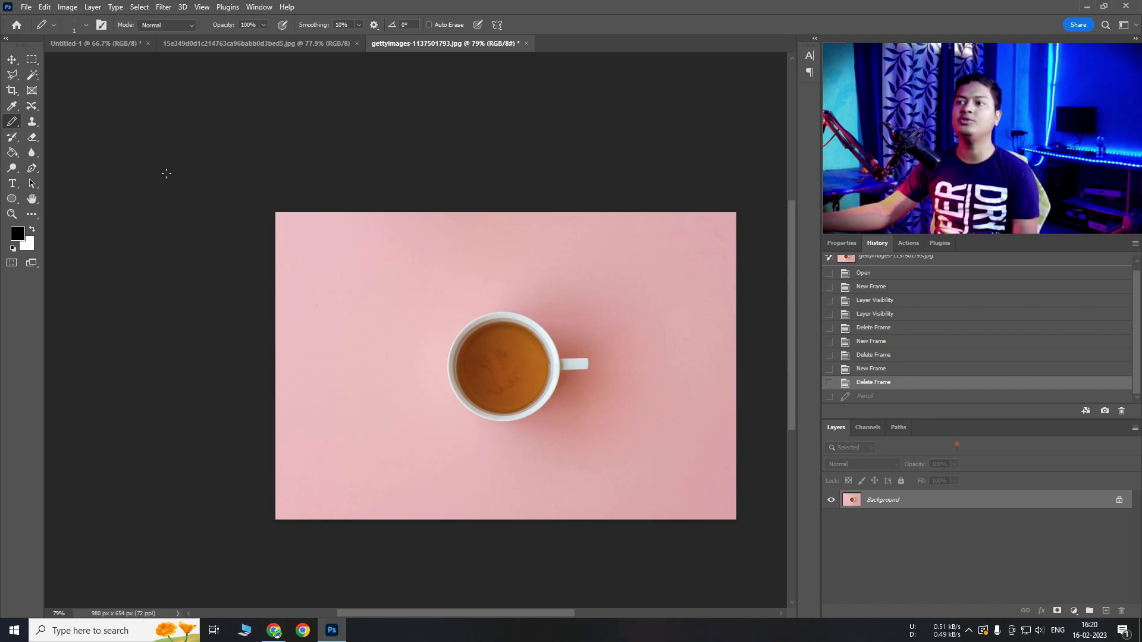
{"action": "right_click", "coordinate": [15, 125]}
{"action": "left_click", "coordinate": [65, 122]}
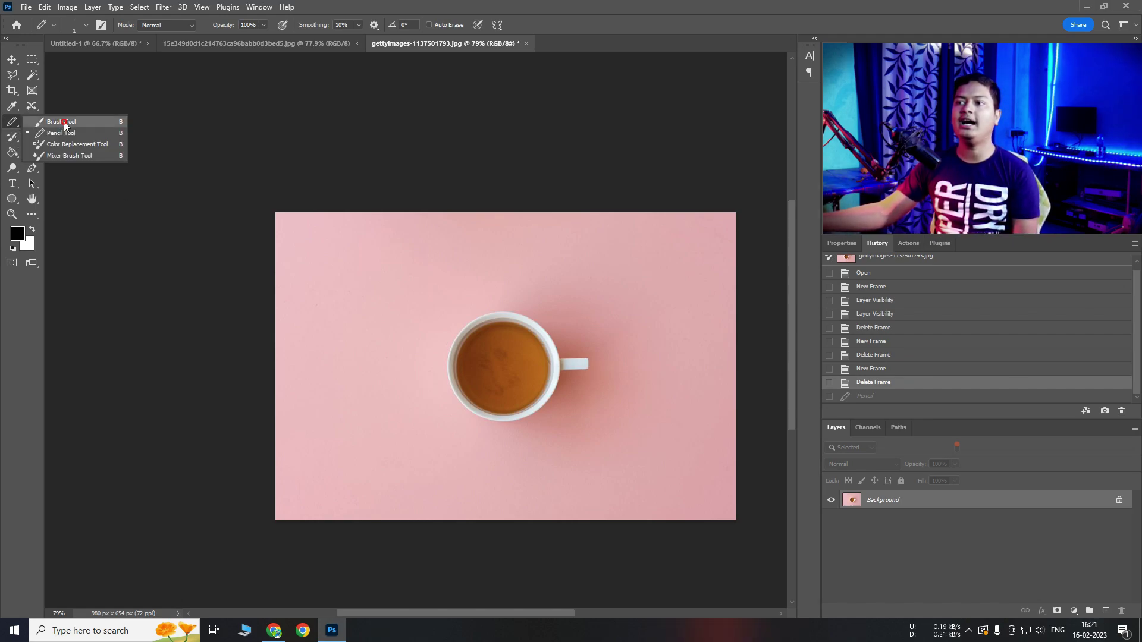
{"action": "left_click", "coordinate": [395, 294]}
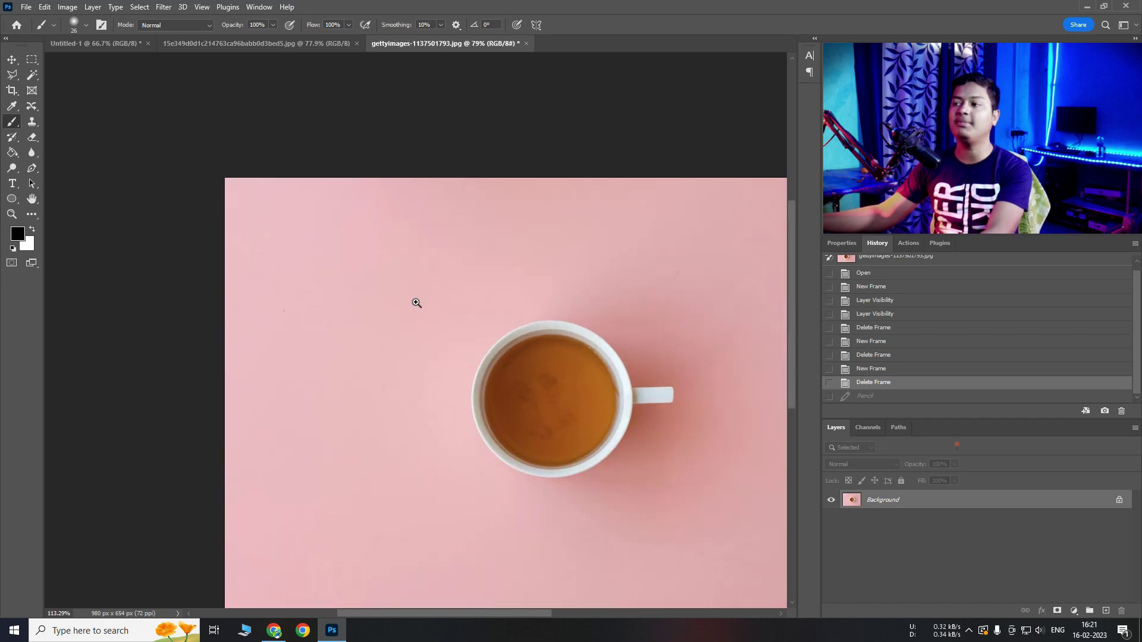
{"action": "mouse_move", "coordinate": [363, 300]}
{"action": "left_mouse_down"}
{"action": "mouse_move", "coordinate": [408, 287]}
{"action": "mouse_move", "coordinate": [374, 403]}
{"action": "mouse_move", "coordinate": [359, 345]}
{"action": "mouse_move", "coordinate": [657, 308]}
{"action": "left_mouse_up"}
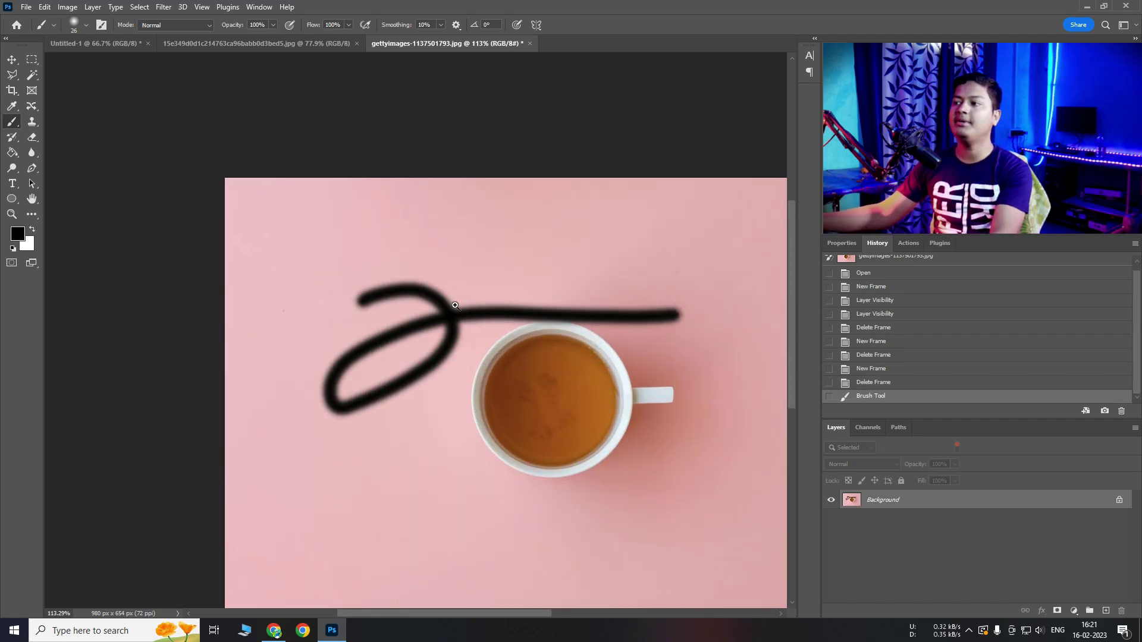
{"action": "scroll", "coordinate": [461, 303], "scroll_direction": "up", "scroll_amount": 5}
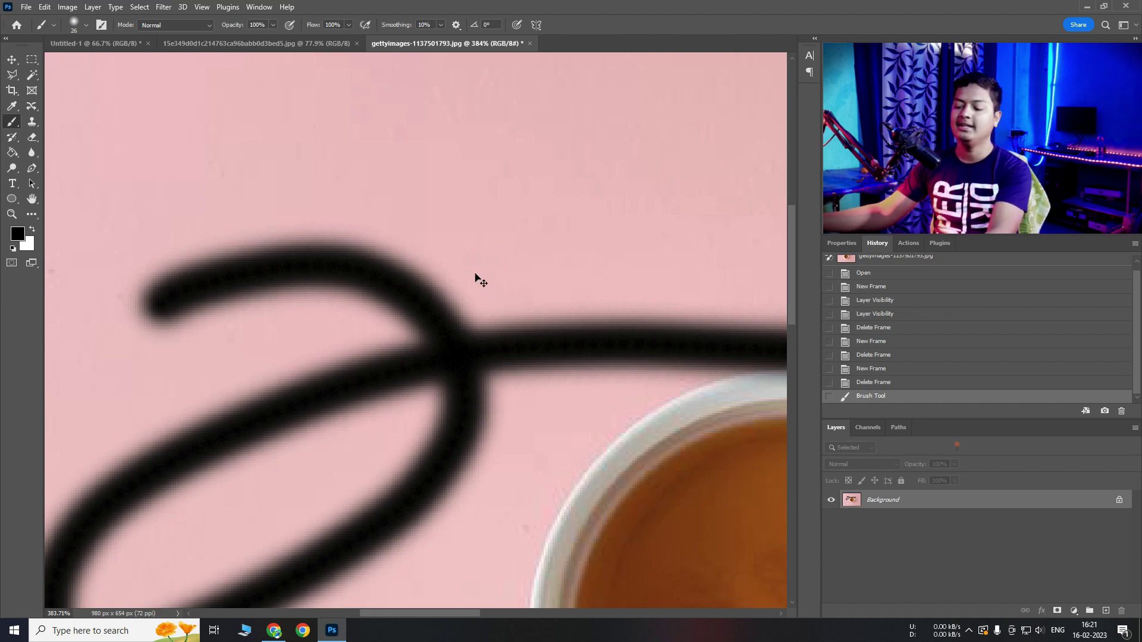
{"action": "key", "text": "ctrl+z"}
Step: Draw a thin looped scribble on the pink background above the cup with the Pencil tool, and undo it
{"action": "right_click", "coordinate": [29, 121]}
{"action": "left_click", "coordinate": [61, 133]}
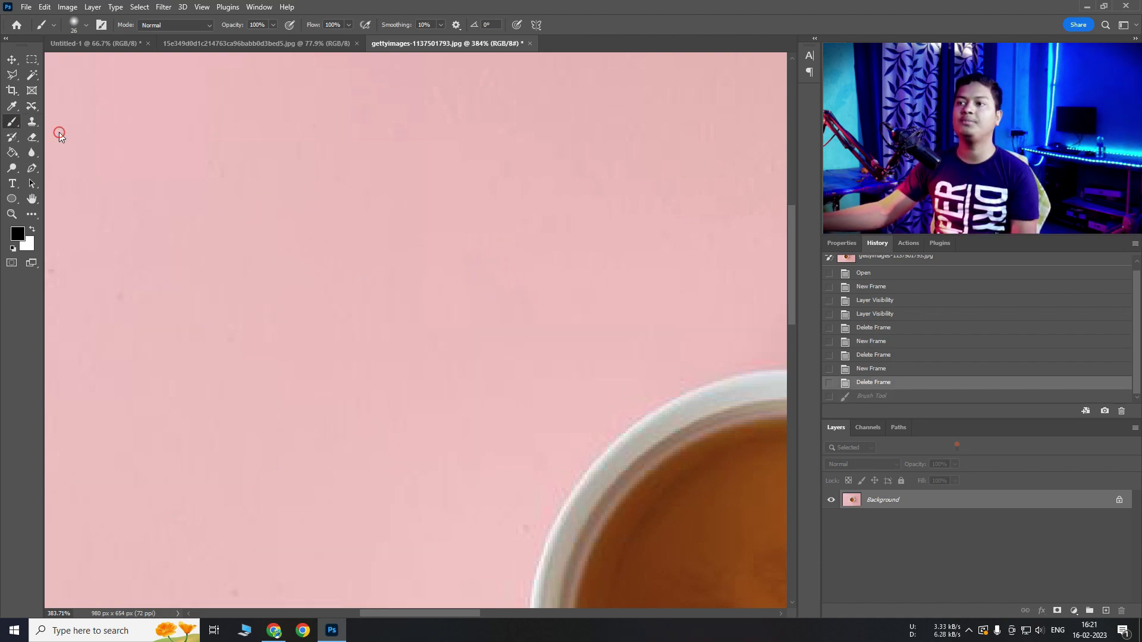
{"action": "mouse_move", "coordinate": [408, 227]}
{"action": "left_mouse_down"}
{"action": "mouse_move", "coordinate": [338, 335]}
{"action": "mouse_move", "coordinate": [542, 244]}
{"action": "mouse_move", "coordinate": [675, 255]}
{"action": "mouse_move", "coordinate": [548, 341]}
{"action": "left_mouse_up"}
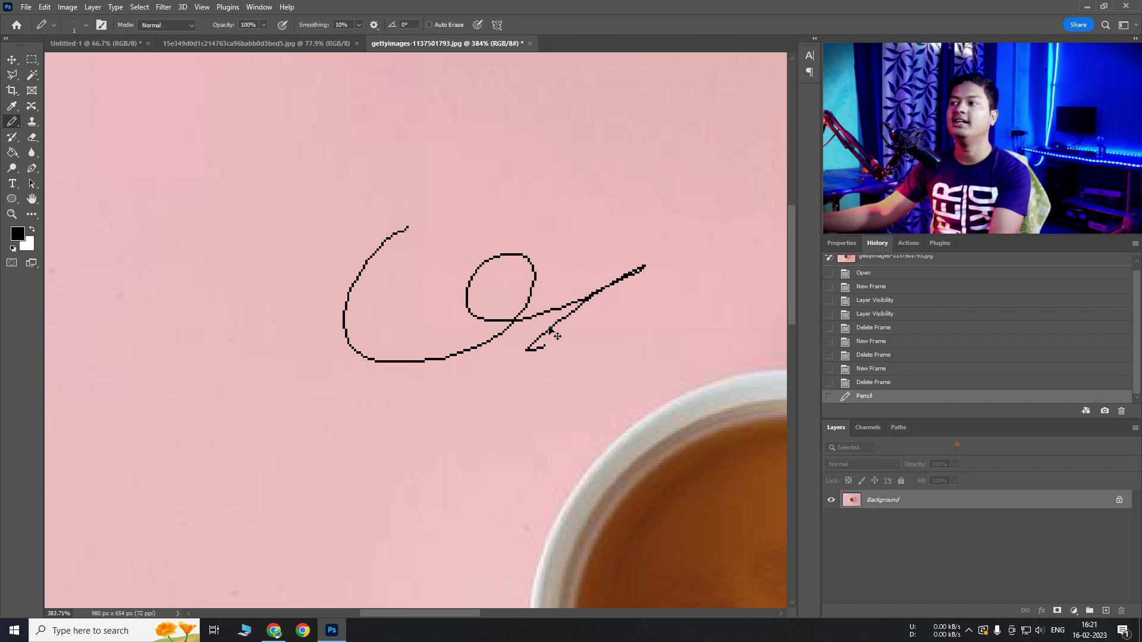
{"action": "key", "text": "ctrl+z"}
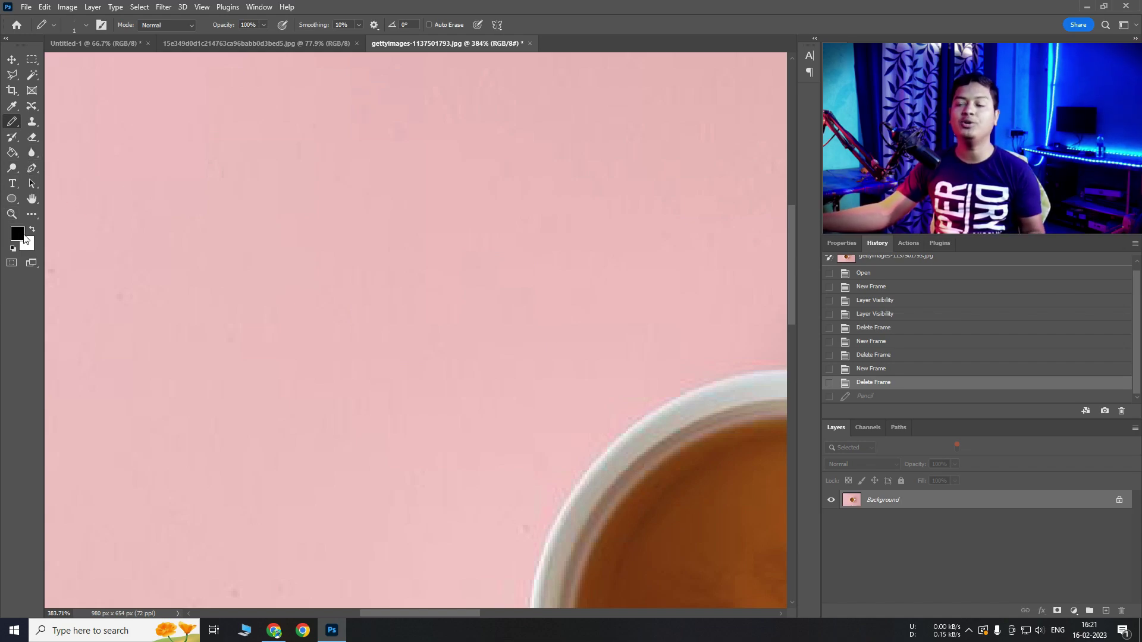
Step: Write a handwritten signature on the pink background with the Pencil tool, and undo it
{"action": "left_click_drag", "start_coordinate": [236, 341], "coordinate": [298, 316]}
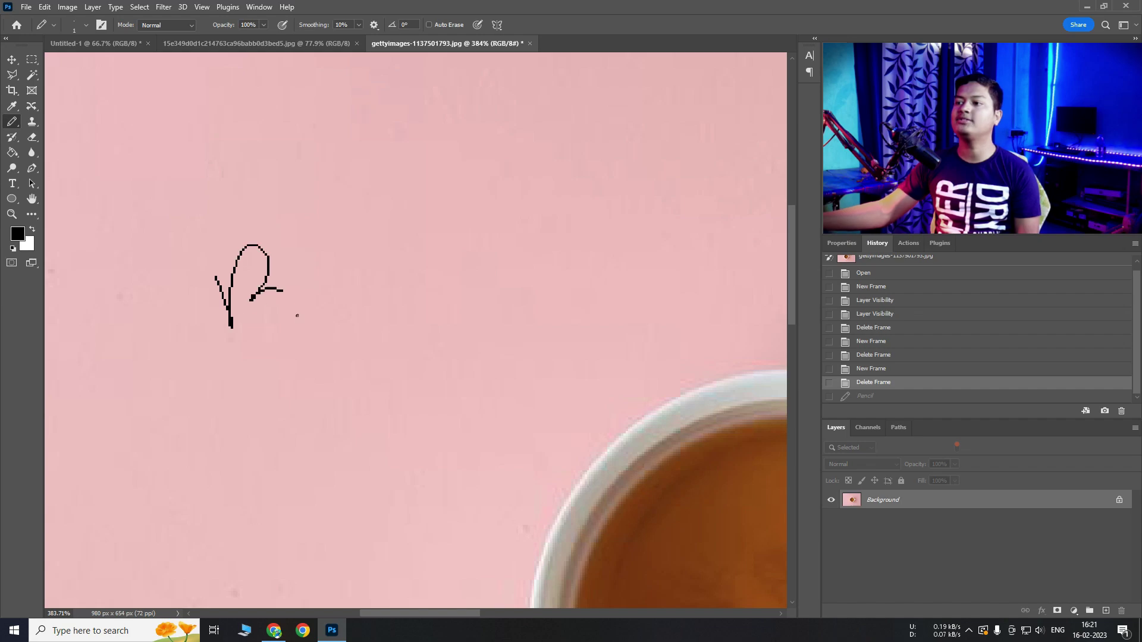
{"action": "mouse_move", "coordinate": [400, 280]}
{"action": "left_mouse_down"}
{"action": "mouse_move", "coordinate": [436, 267]}
{"action": "mouse_move", "coordinate": [424, 290]}
{"action": "mouse_move", "coordinate": [598, 241]}
{"action": "left_mouse_up"}
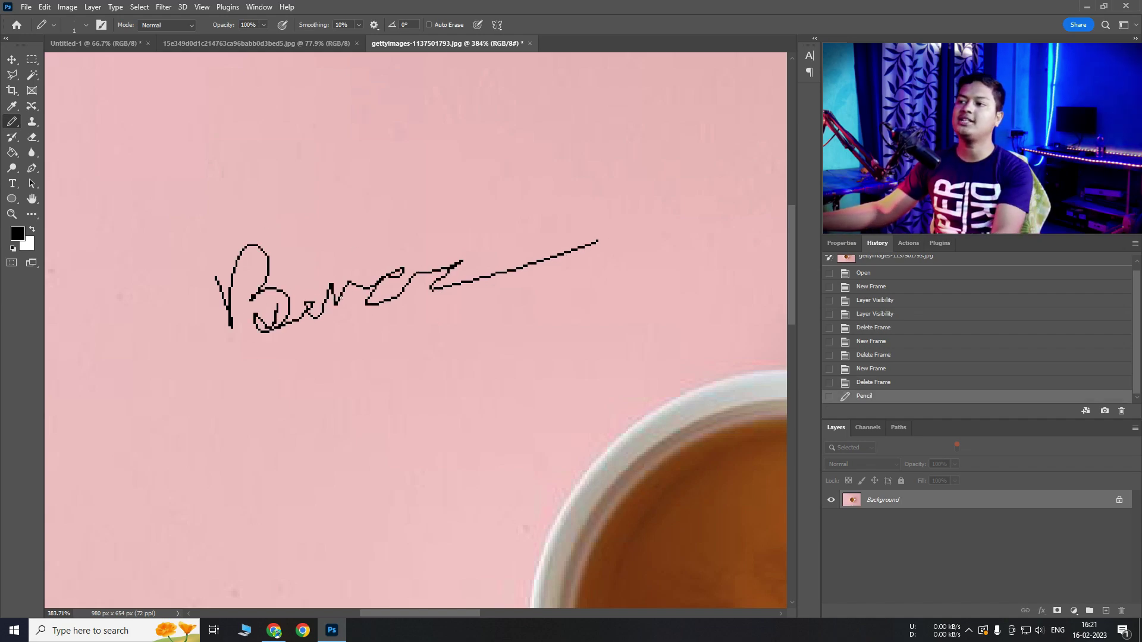
{"action": "key", "text": "ctrl+z"}
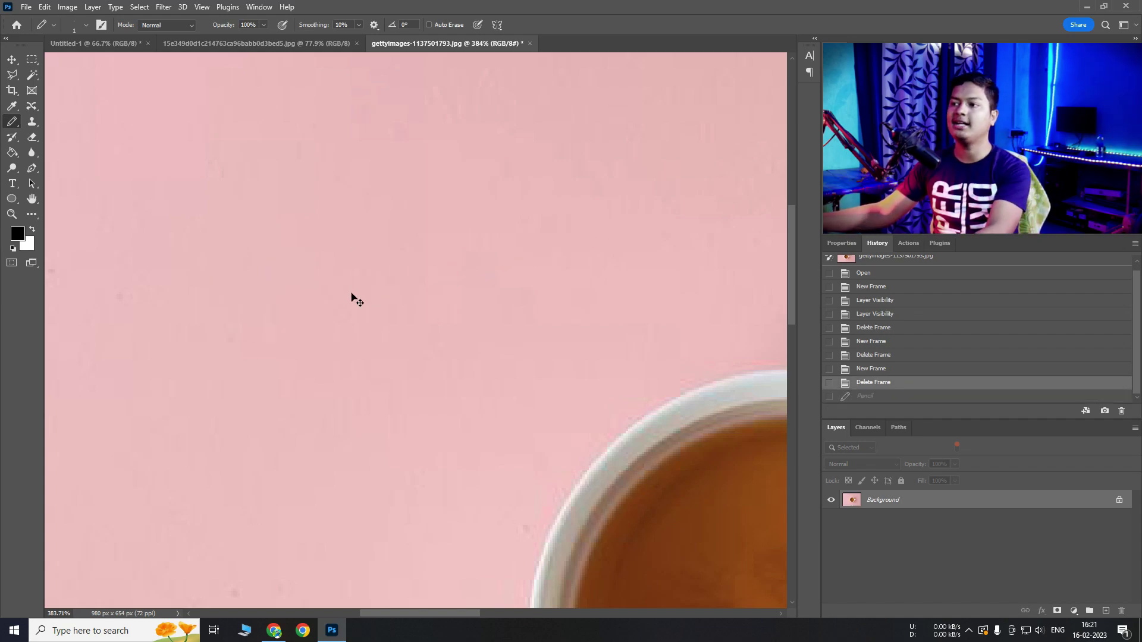
Step: Activate the Clone Stamp tool for use on the tea cup image
{"action": "left_click", "coordinate": [32, 124]}
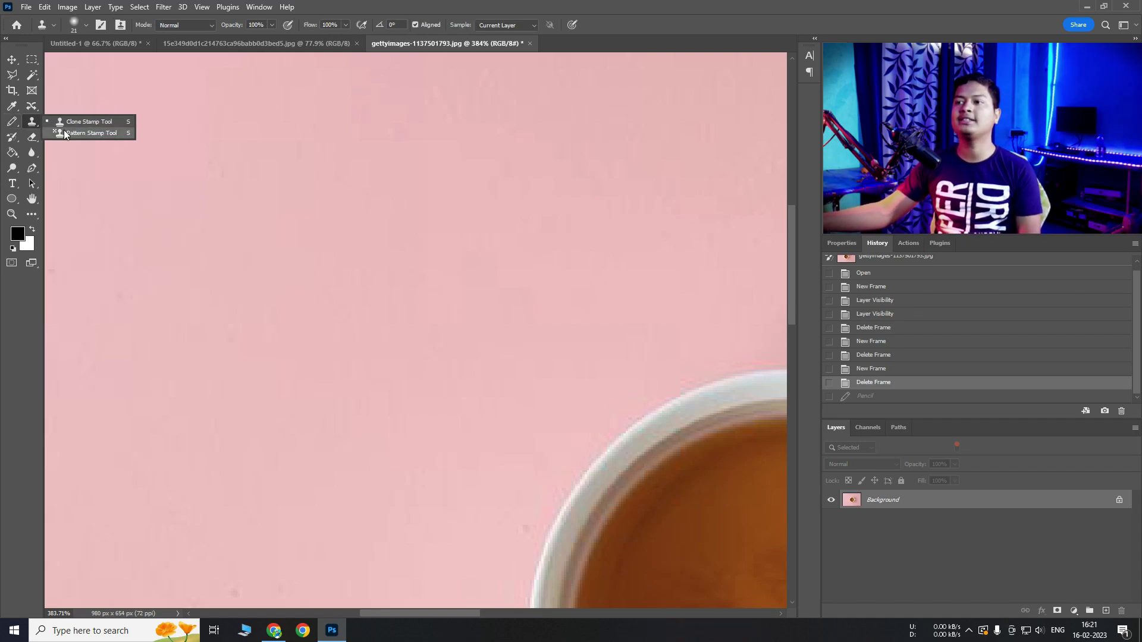
{"action": "left_click", "coordinate": [28, 123]}
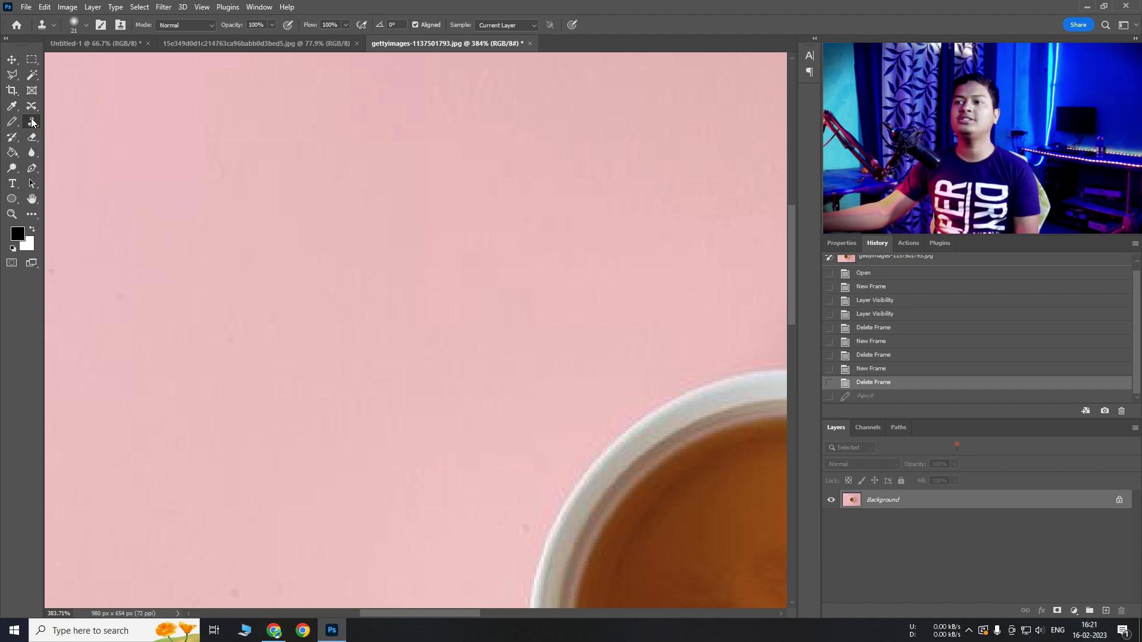
{"action": "left_click_drag", "start_coordinate": [528, 314], "coordinate": [444, 280]}
{"action": "left_click_drag", "start_coordinate": [567, 332], "coordinate": [597, 339]}
{"action": "left_click_drag", "start_coordinate": [654, 373], "coordinate": [564, 289]}
{"action": "left_click_drag", "start_coordinate": [559, 288], "coordinate": [551, 286]}
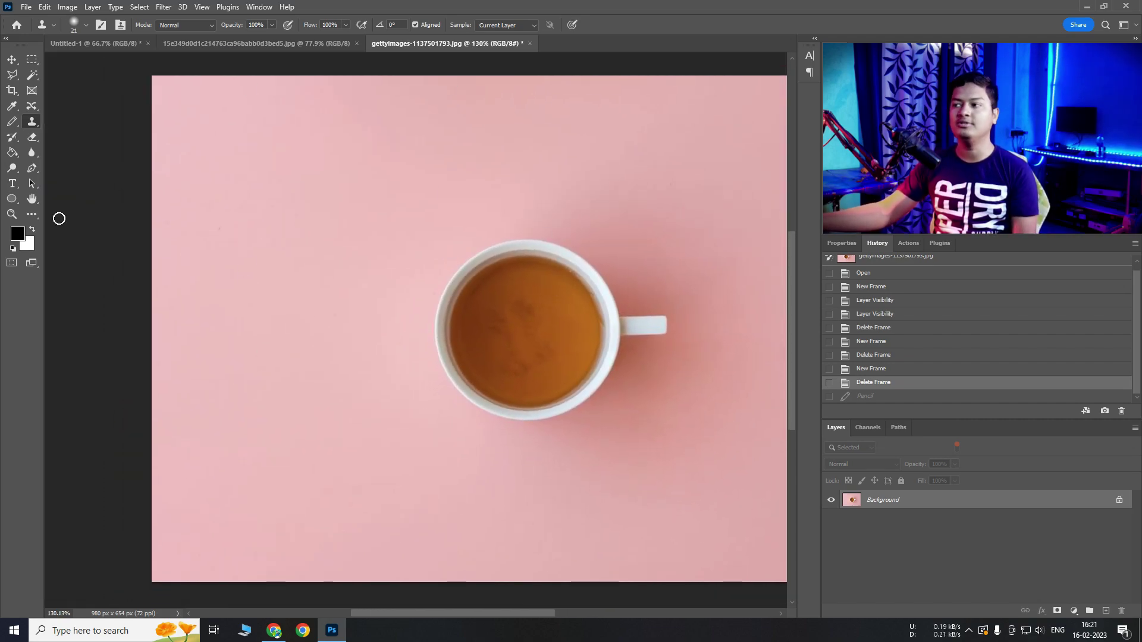
Step: Clone the tea cup onto the empty pink area to its left with a 199 px Clone Stamp brush, sampling the cup's centre
{"action": "right_click", "coordinate": [32, 106]}
{"action": "right_click", "coordinate": [32, 122]}
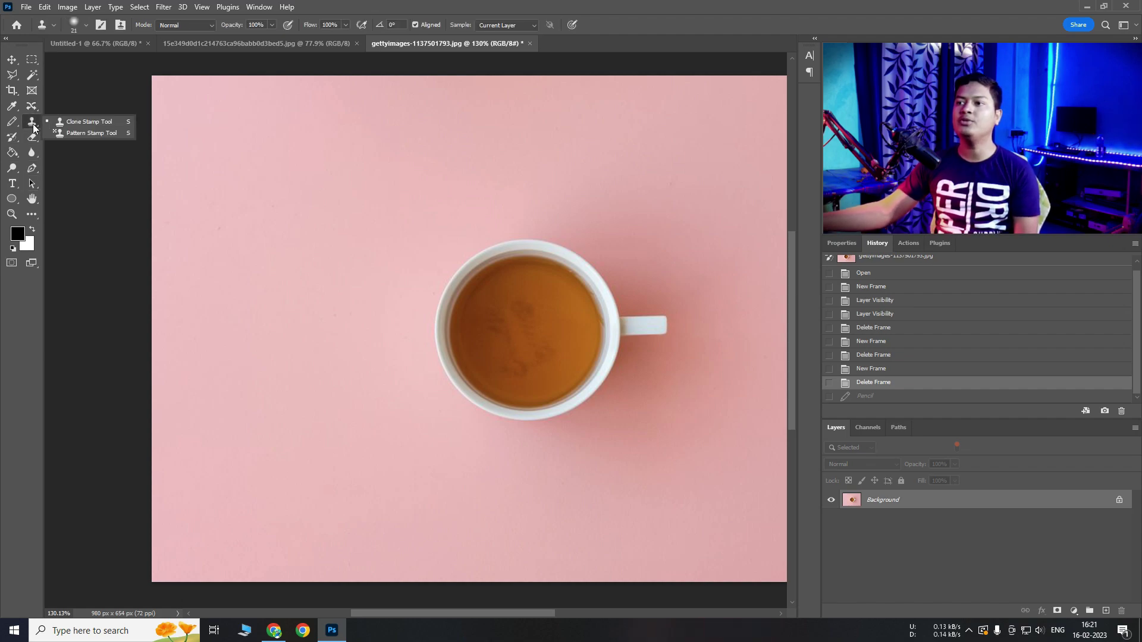
{"action": "left_click", "coordinate": [89, 121]}
{"action": "right_click", "coordinate": [522, 281]}
{"action": "left_click_drag", "start_coordinate": [576, 307], "coordinate": [641, 308]}
{"action": "left_click", "coordinate": [668, 3]}
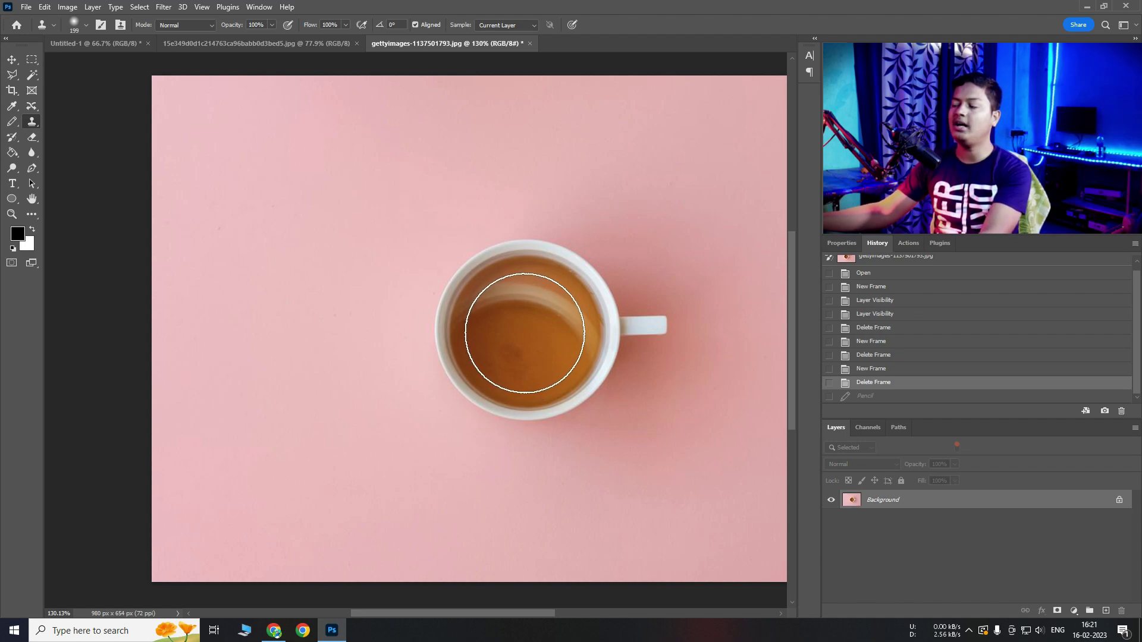
{"action": "left_click", "coordinate": [525, 333], "text": "alt"}
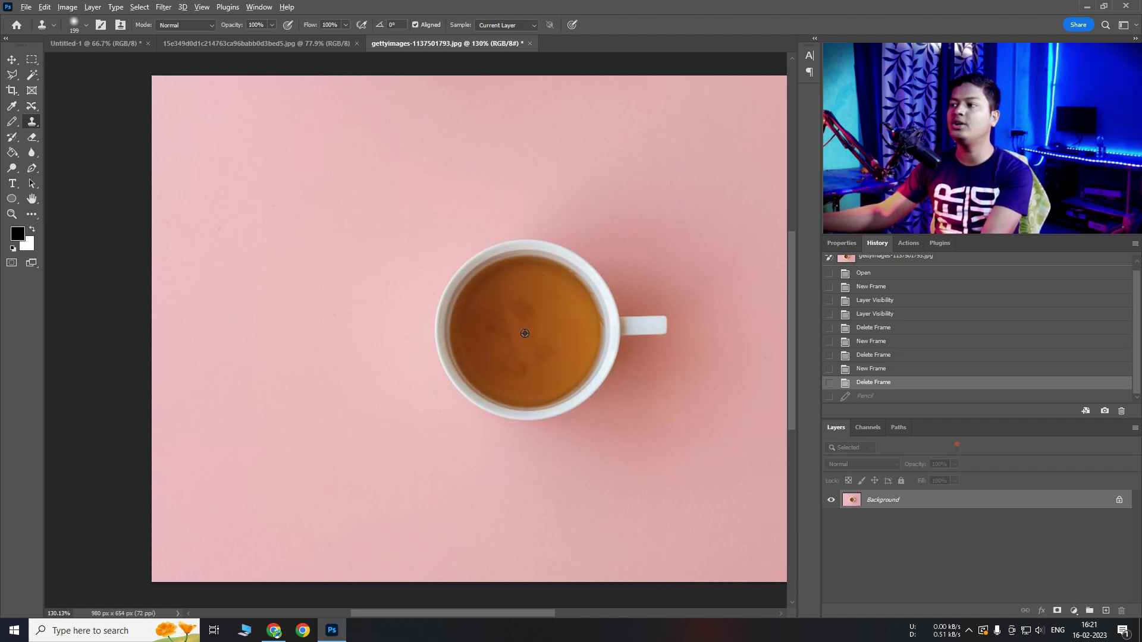
{"action": "mouse_move", "coordinate": [262, 331]}
{"action": "left_mouse_down"}
{"action": "mouse_move", "coordinate": [281, 350]}
{"action": "mouse_move", "coordinate": [255, 307]}
{"action": "mouse_move", "coordinate": [293, 352]}
{"action": "mouse_move", "coordinate": [324, 309]}
{"action": "mouse_move", "coordinate": [338, 304]}
{"action": "mouse_move", "coordinate": [345, 323]}
{"action": "mouse_move", "coordinate": [334, 288]}
{"action": "mouse_move", "coordinate": [291, 271]}
{"action": "mouse_move", "coordinate": [218, 317]}
{"action": "mouse_move", "coordinate": [236, 289]}
{"action": "mouse_move", "coordinate": [259, 321]}
{"action": "mouse_move", "coordinate": [304, 319]}
{"action": "mouse_move", "coordinate": [285, 282]}
{"action": "mouse_move", "coordinate": [229, 319]}
{"action": "left_mouse_up"}
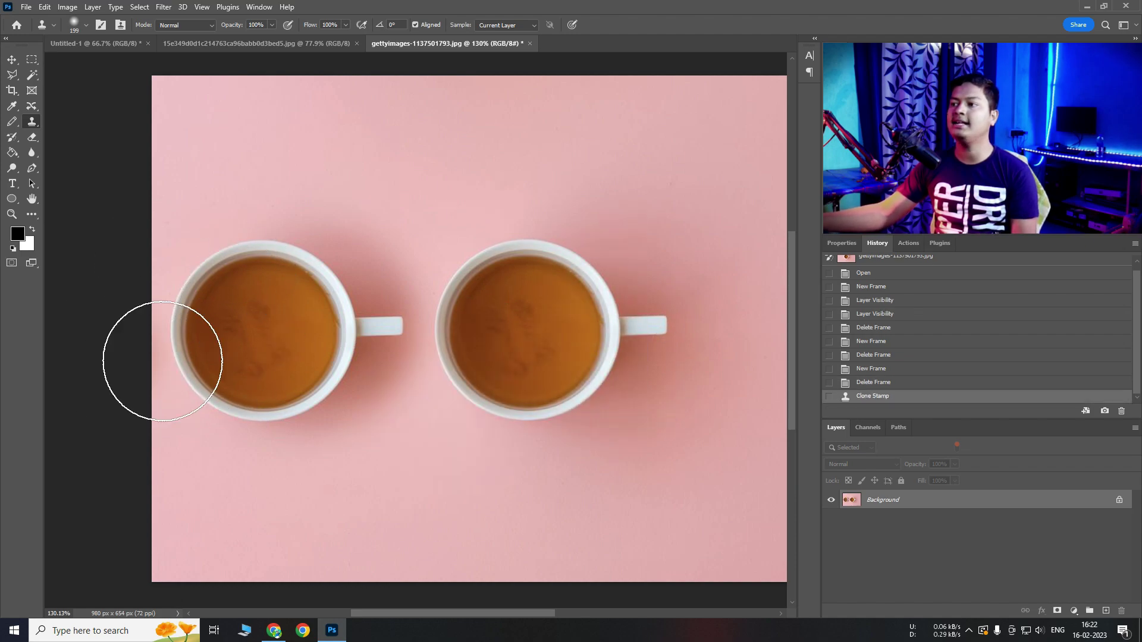
{"action": "key", "text": "v"}
{"action": "scroll", "coordinate": [589, 382], "scroll_direction": "down", "scroll_amount": 5}
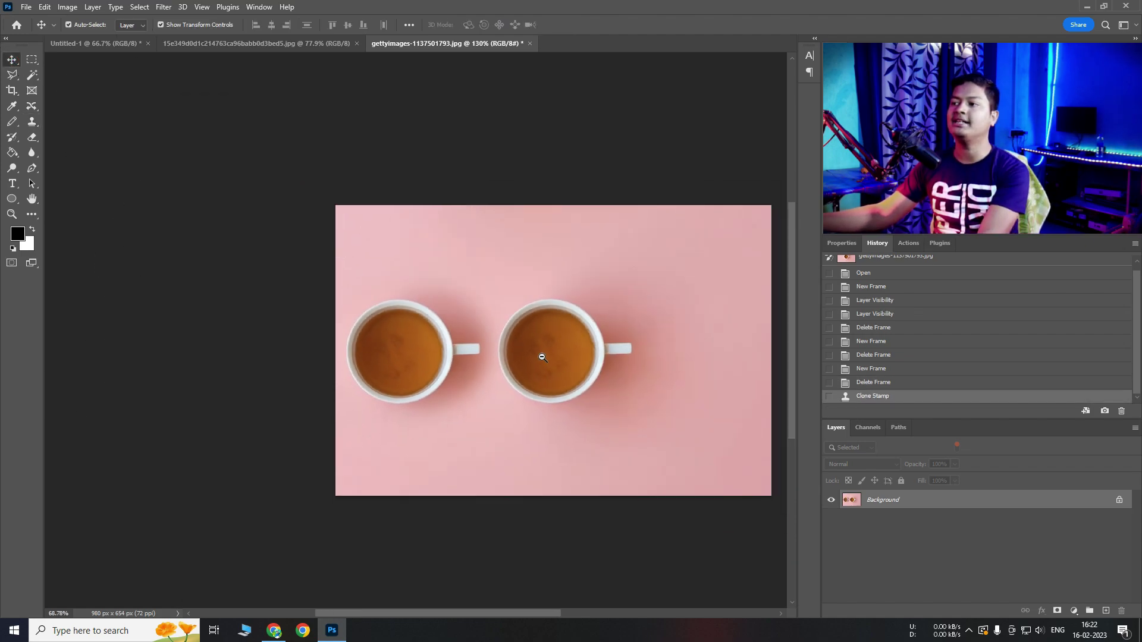
{"action": "scroll", "coordinate": [604, 408], "scroll_direction": "up", "scroll_amount": 4}
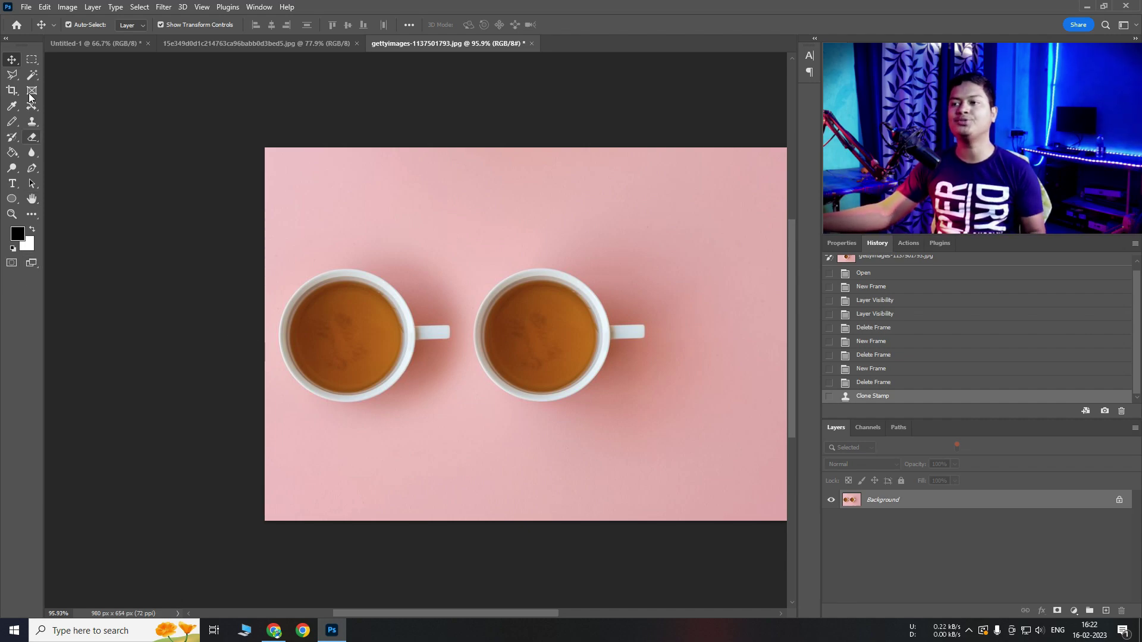
{"action": "left_click", "coordinate": [32, 123]}
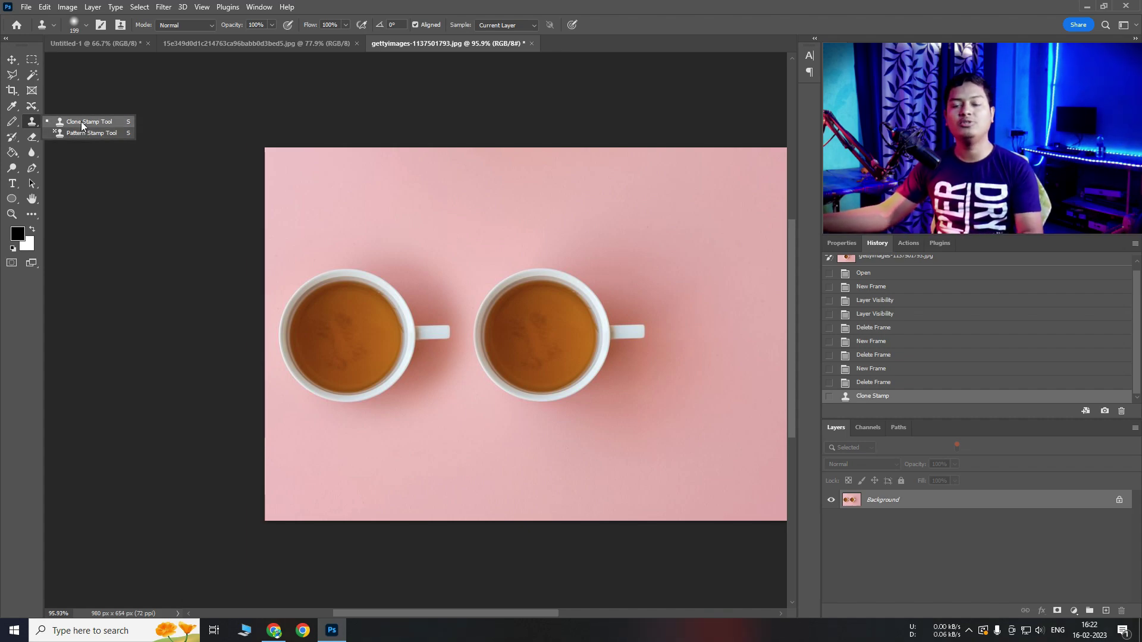
{"action": "left_click", "coordinate": [32, 123]}
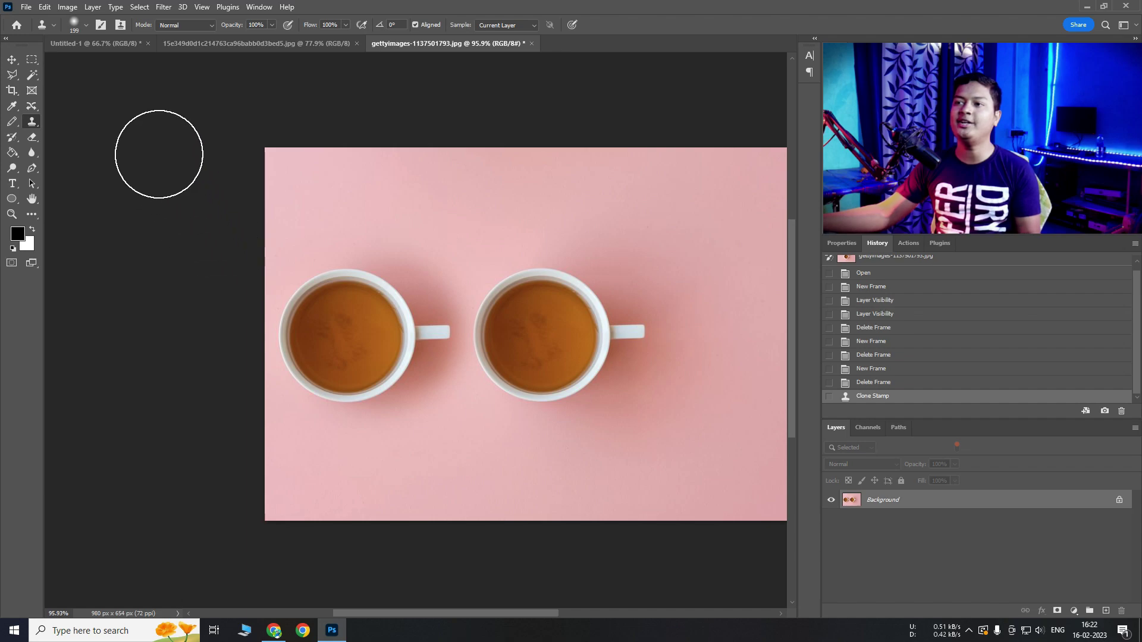
{"action": "right_click", "coordinate": [30, 124]}
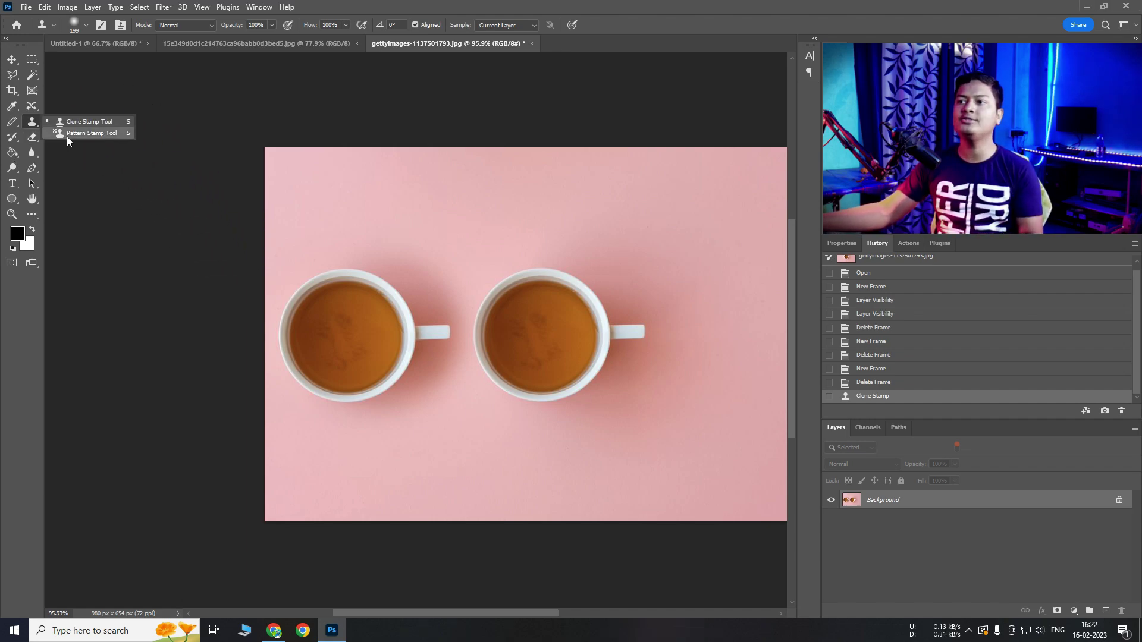
{"action": "left_click", "coordinate": [29, 126]}
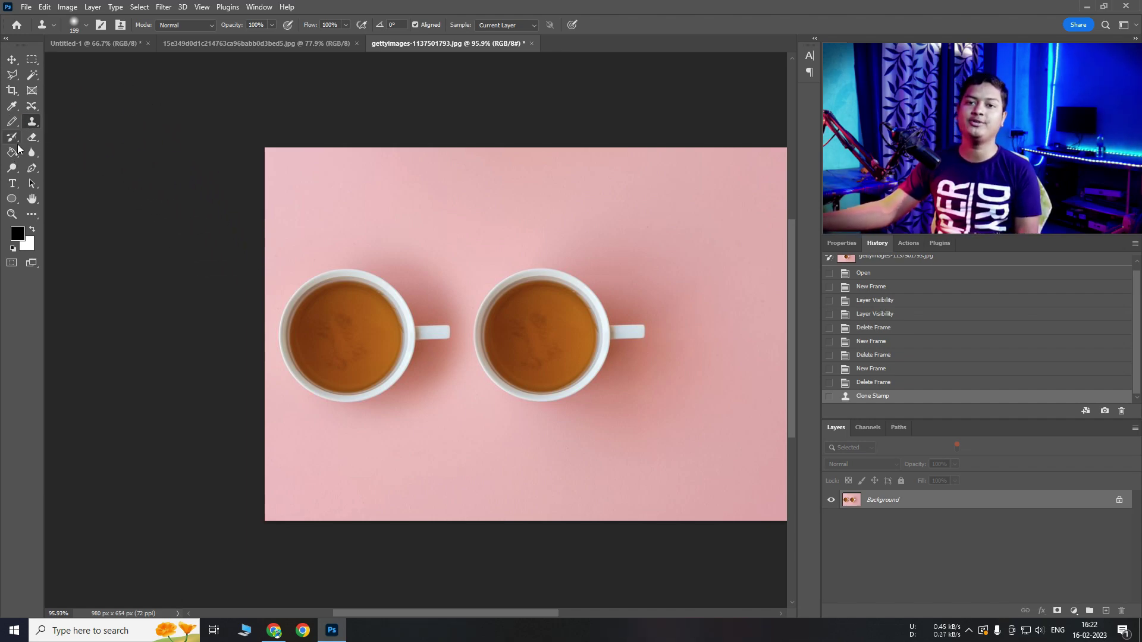
Step: Paint over the cloned left cup with a 259 px History Brush to restore the plain background, and undo it
{"action": "left_click", "coordinate": [11, 139]}
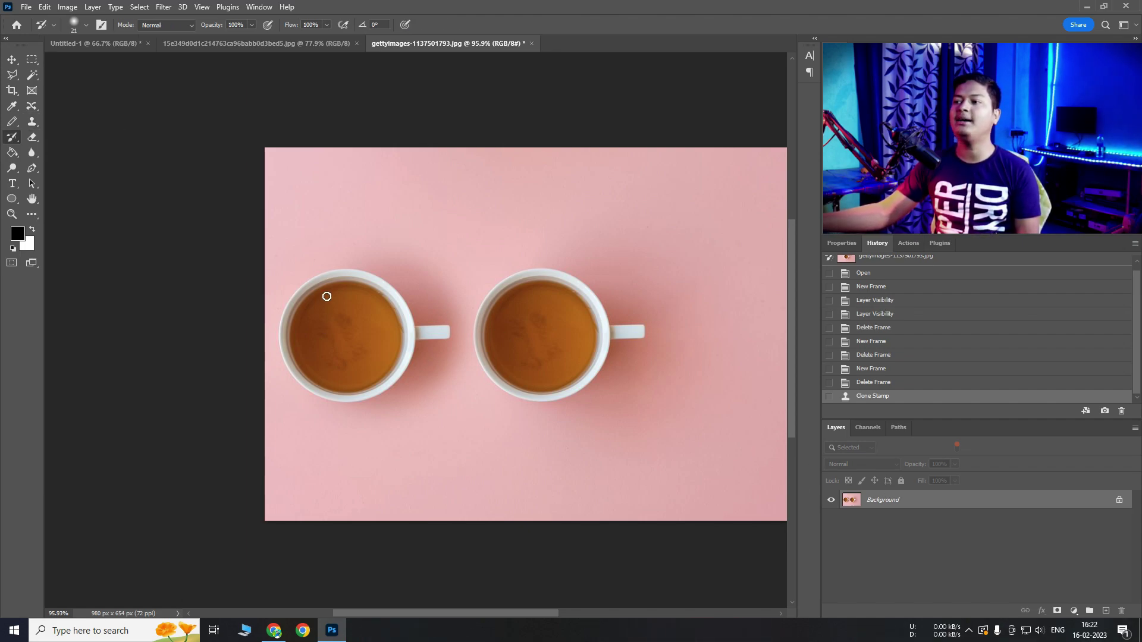
{"action": "right_click", "coordinate": [327, 297]}
{"action": "left_click", "coordinate": [449, 325]}
{"action": "mouse_move", "coordinate": [316, 359]}
{"action": "left_mouse_down"}
{"action": "mouse_move", "coordinate": [315, 319]}
{"action": "mouse_move", "coordinate": [317, 357]}
{"action": "mouse_move", "coordinate": [380, 462]}
{"action": "mouse_move", "coordinate": [439, 261]}
{"action": "mouse_move", "coordinate": [543, 216]}
{"action": "left_mouse_up"}
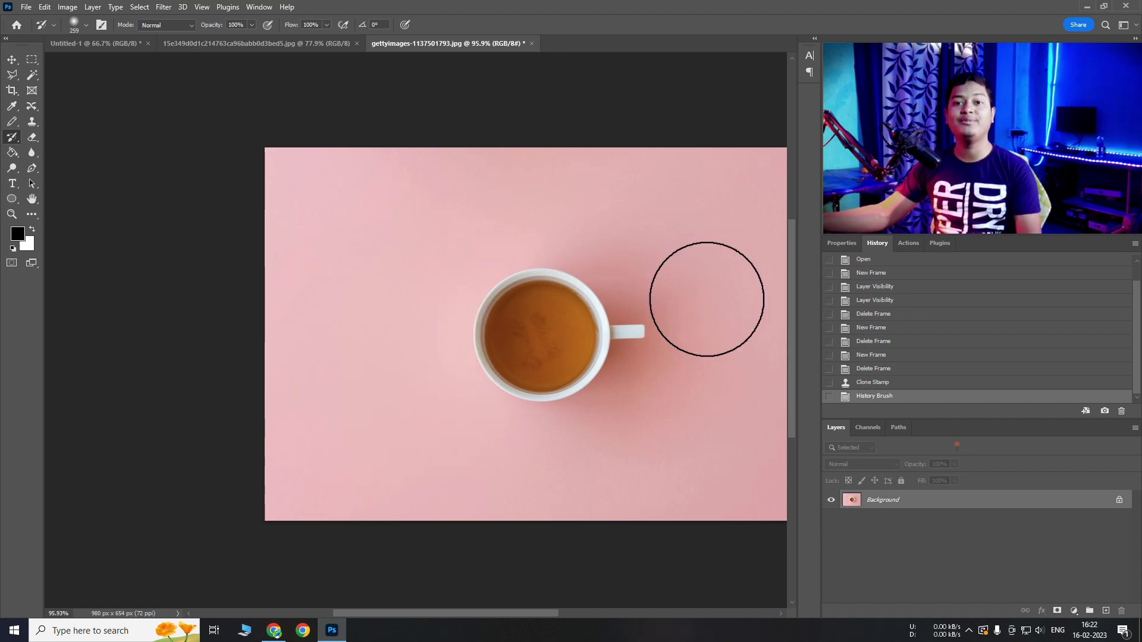
{"action": "key", "text": "ctrl+z"}
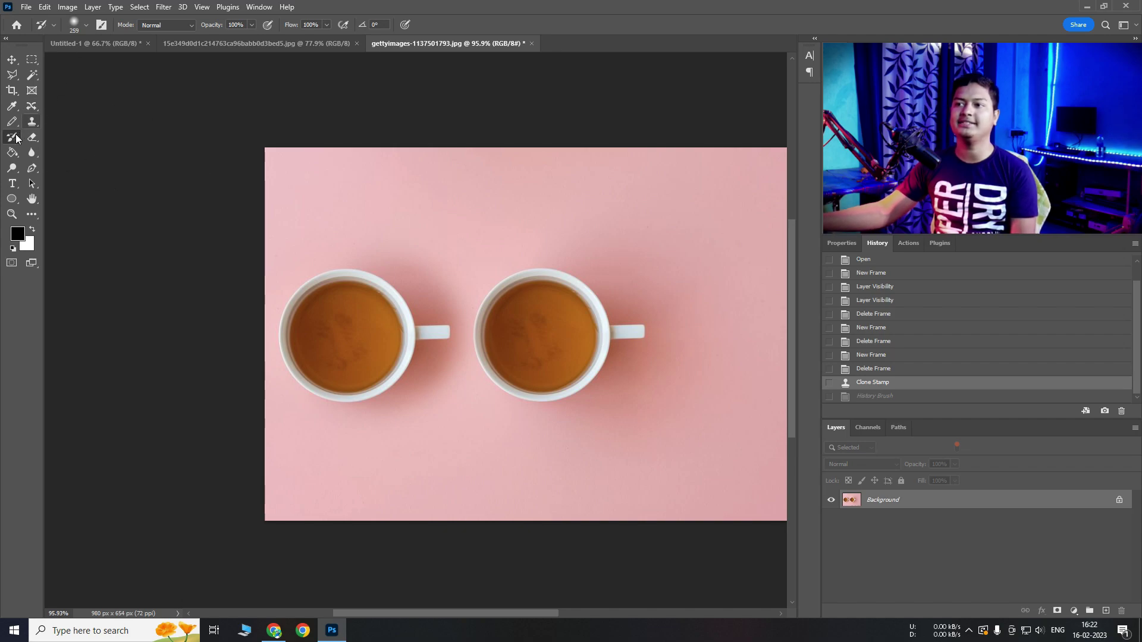
{"action": "right_click", "coordinate": [457, 280]}
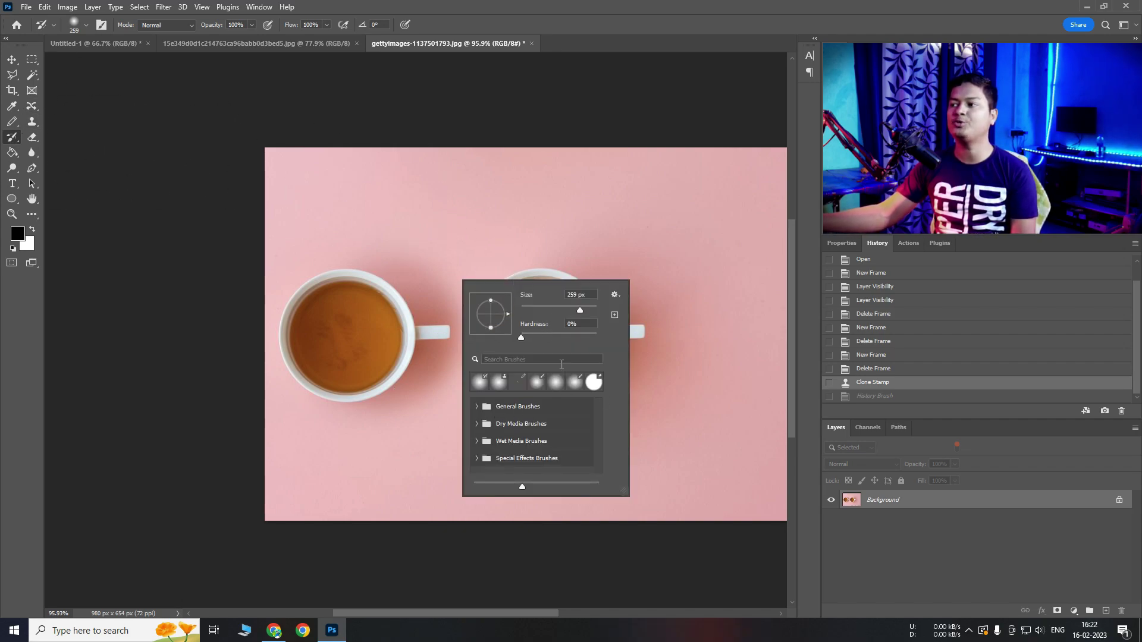
{"action": "left_click", "coordinate": [336, 3]}
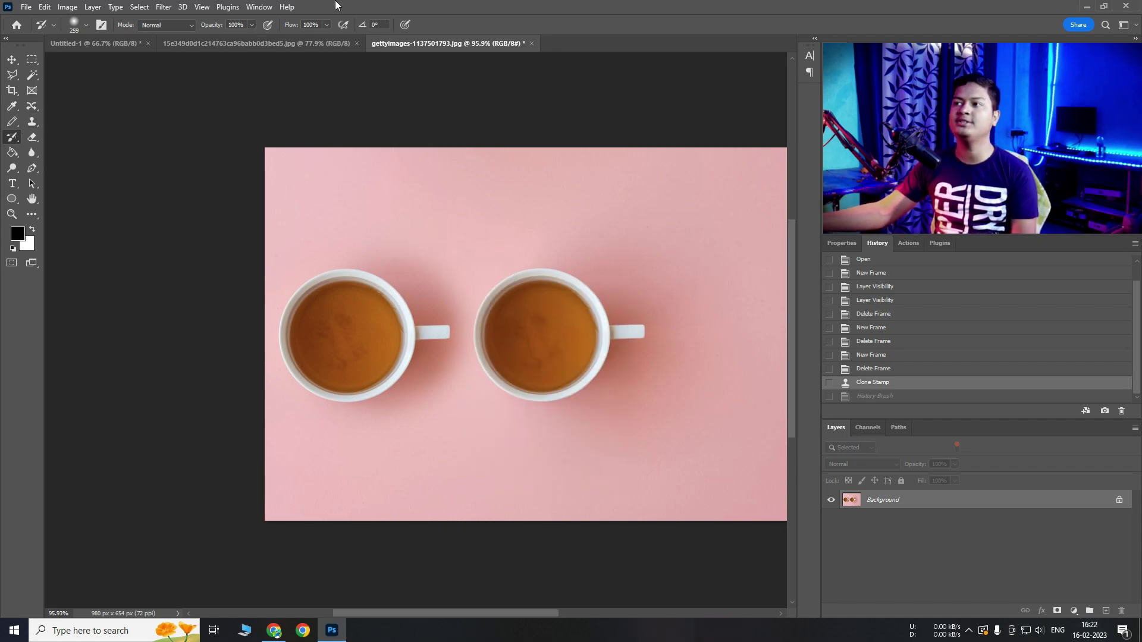
{"action": "right_click", "coordinate": [12, 144]}
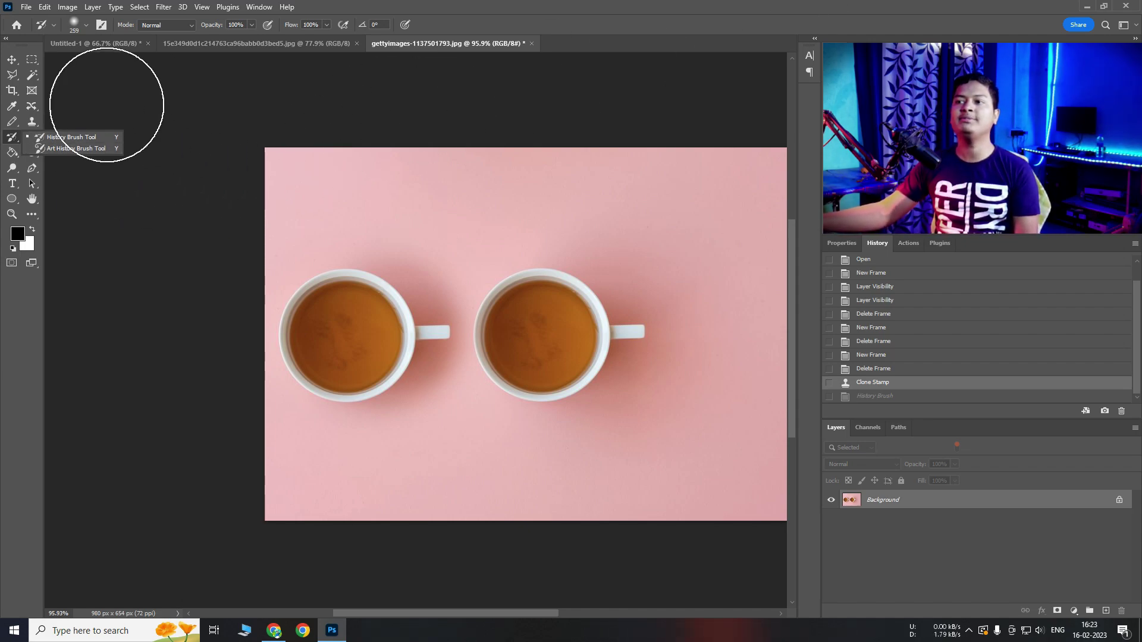
{"action": "left_click", "coordinate": [70, 137]}
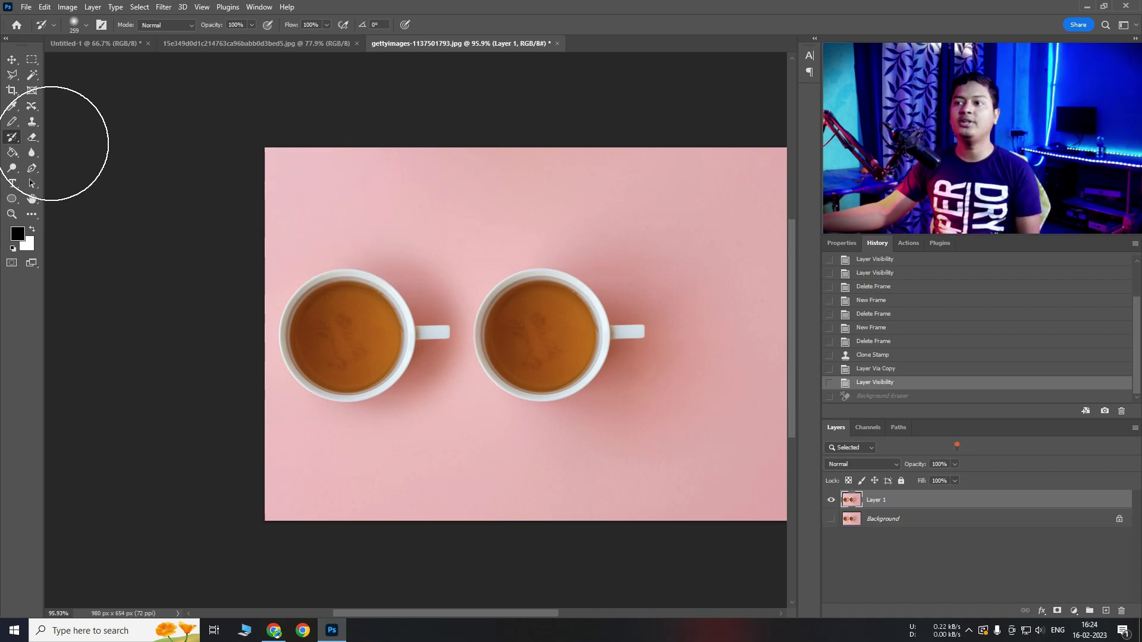
Step: Erase a stroke across the pink background and left cup on Layer 1 with the Eraser tool, and undo it
{"action": "left_click", "coordinate": [32, 137]}
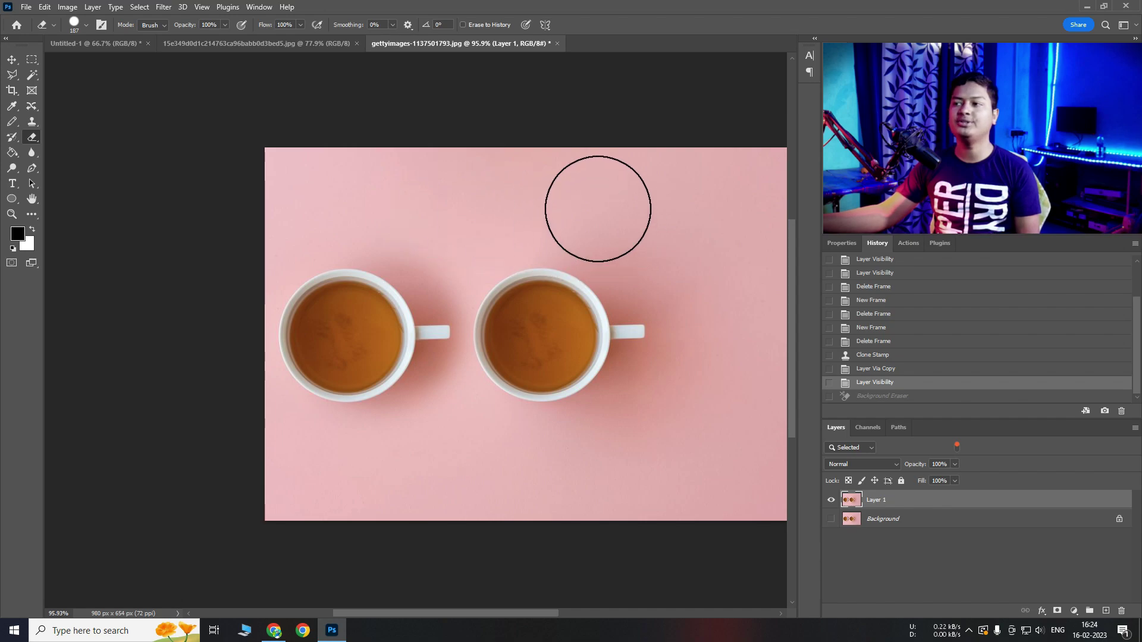
{"action": "mouse_move", "coordinate": [395, 171]}
{"action": "left_mouse_down"}
{"action": "mouse_move", "coordinate": [364, 247]}
{"action": "mouse_move", "coordinate": [363, 386]}
{"action": "mouse_move", "coordinate": [495, 390]}
{"action": "mouse_move", "coordinate": [543, 77]}
{"action": "mouse_move", "coordinate": [263, 275]}
{"action": "mouse_move", "coordinate": [341, 387]}
{"action": "mouse_move", "coordinate": [245, 416]}
{"action": "mouse_move", "coordinate": [265, 410]}
{"action": "left_mouse_up"}
{"action": "key", "text": "ctrl+z"}
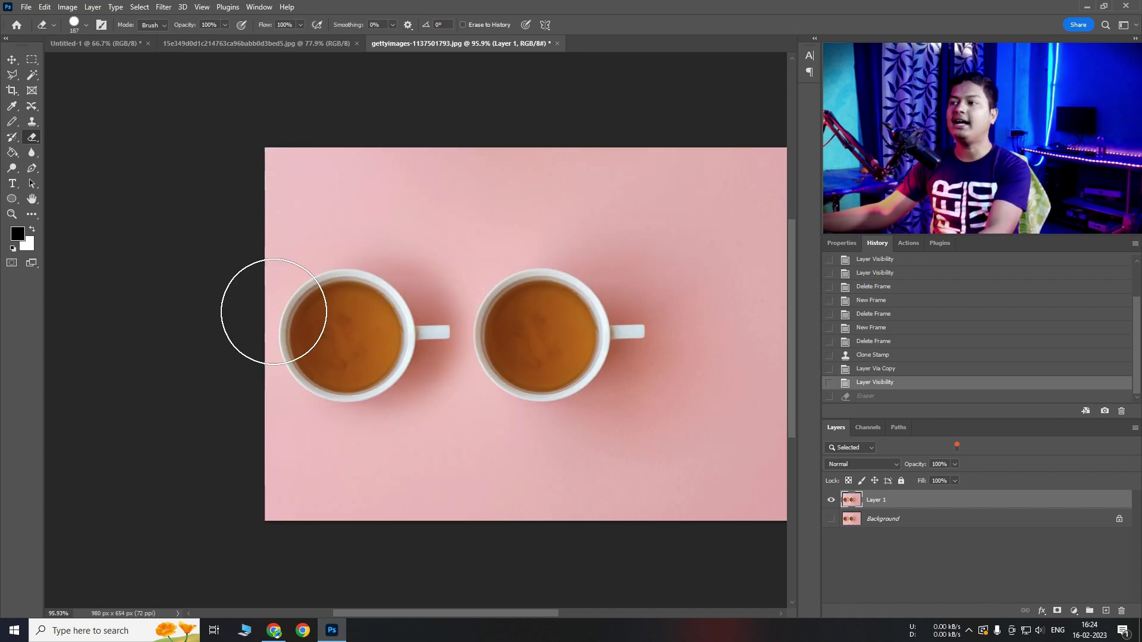
Step: Erase a round patch of the right cup's tea with the 128 px Background Eraser tool, and undo it
{"action": "right_click", "coordinate": [32, 137]}
{"action": "left_click", "coordinate": [63, 148]}
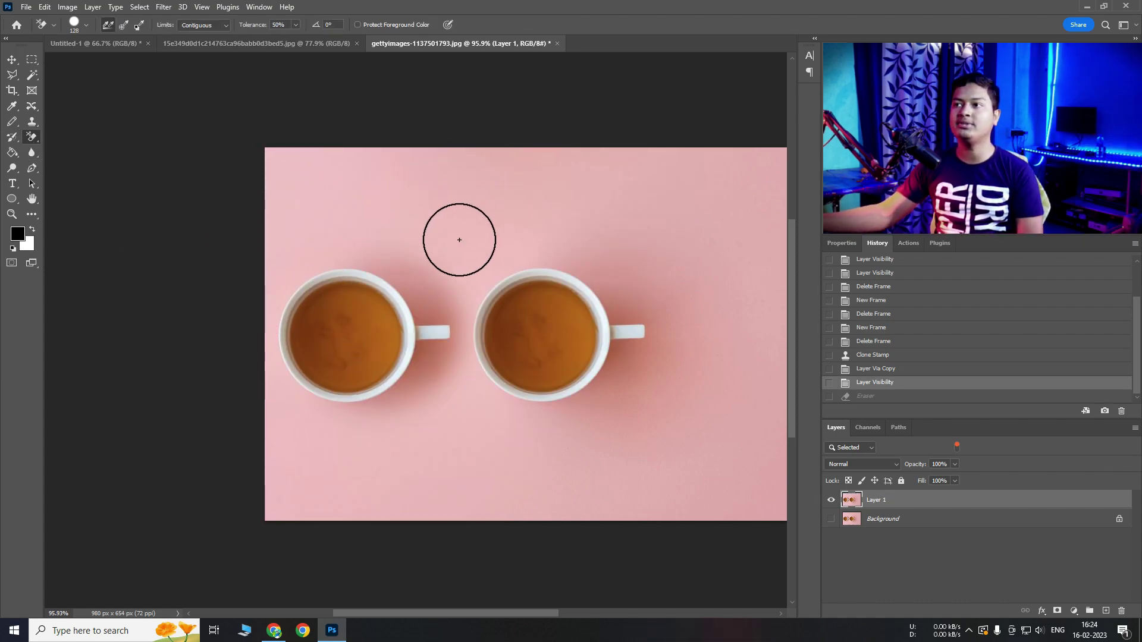
{"action": "left_click", "coordinate": [567, 323]}
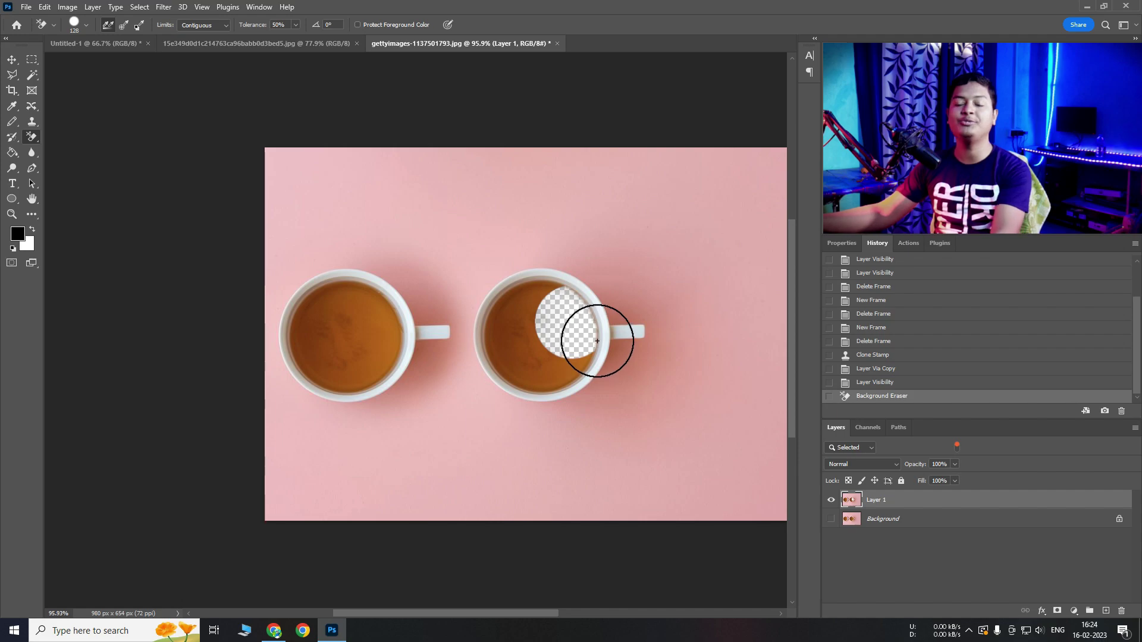
{"action": "key", "text": "ctrl+z"}
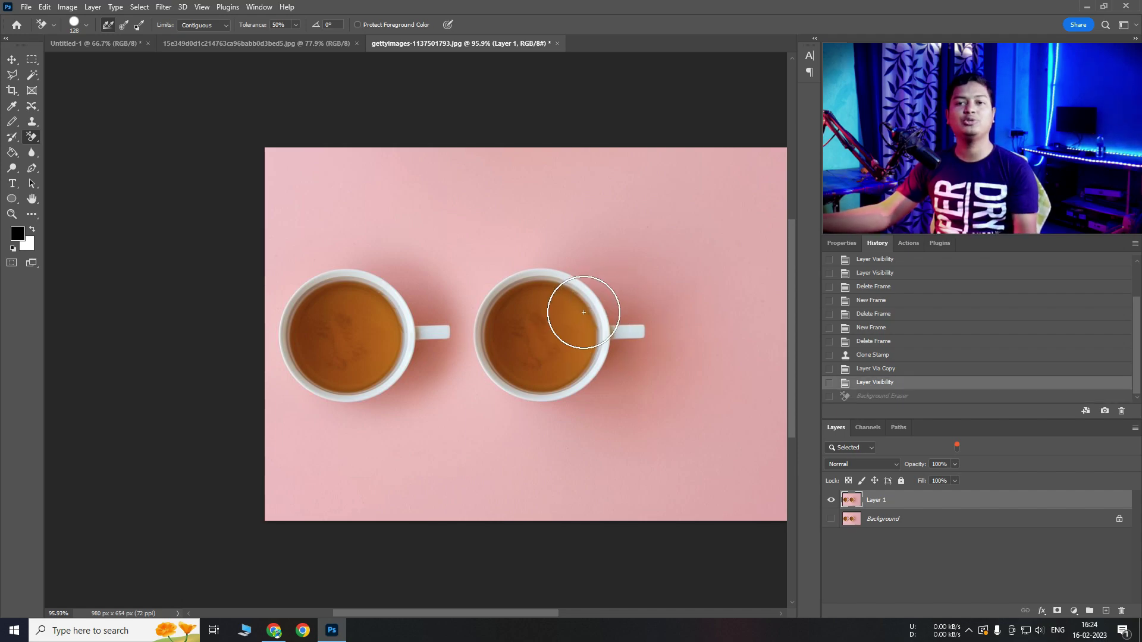
Step: Erase the tea in the right cup and stroke towards the left cup with the Background Eraser at 281 px, and undo both strokes
{"action": "right_click", "coordinate": [559, 333]}
{"action": "left_click", "coordinate": [658, 356]}
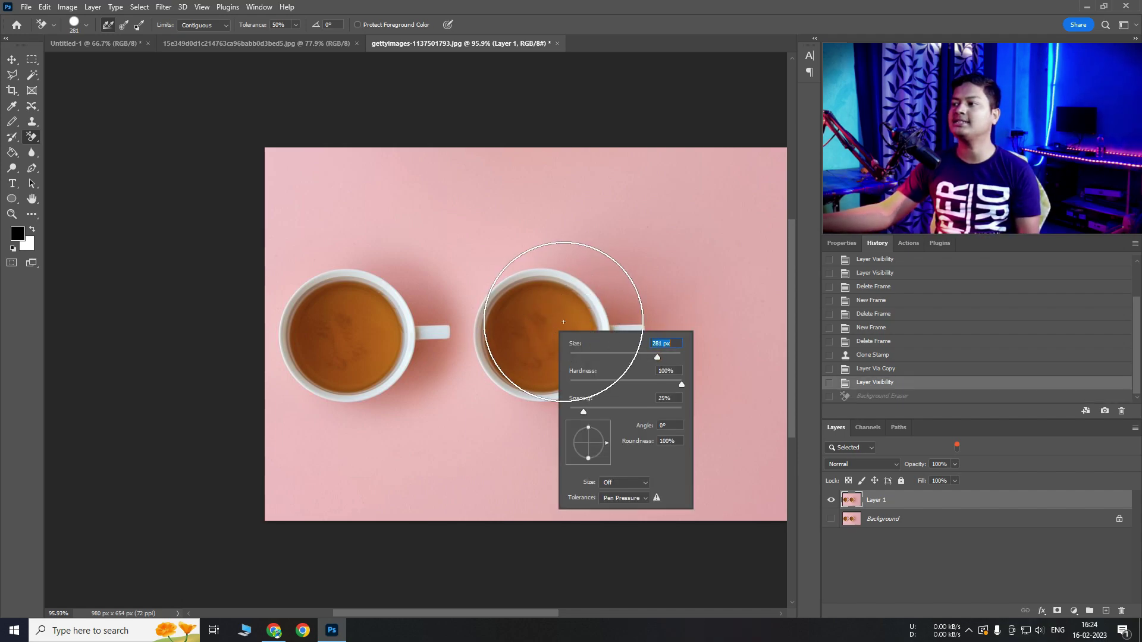
{"action": "left_click", "coordinate": [650, 186]}
{"action": "key", "text": "z"}
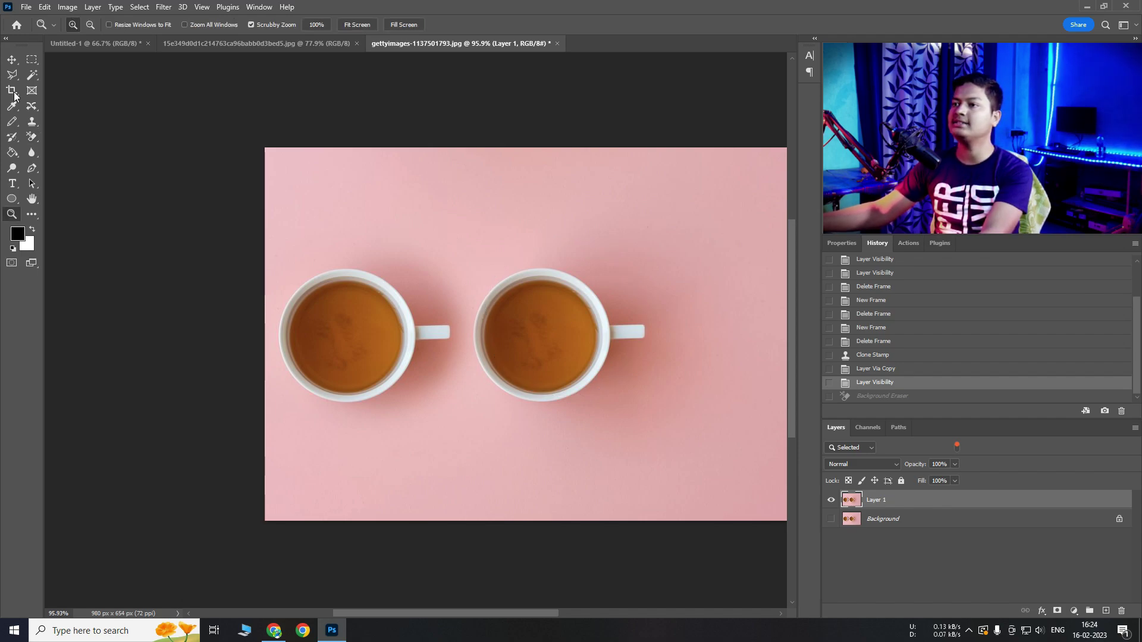
{"action": "left_click", "coordinate": [31, 137]}
{"action": "left_click", "coordinate": [575, 318]}
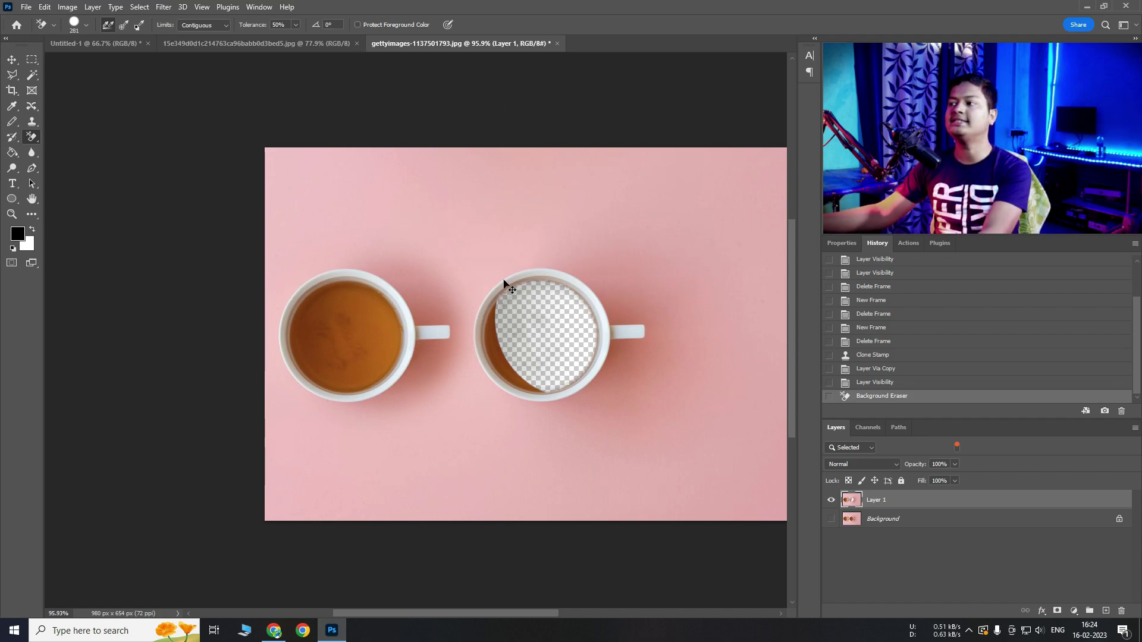
{"action": "mouse_move", "coordinate": [485, 278]}
{"action": "left_mouse_down"}
{"action": "mouse_move", "coordinate": [634, 208]}
{"action": "mouse_move", "coordinate": [328, 254]}
{"action": "mouse_move", "coordinate": [327, 323]}
{"action": "left_mouse_up"}
{"action": "key", "text": "ctrl+z"}
{"action": "key", "text": "ctrl+z"}
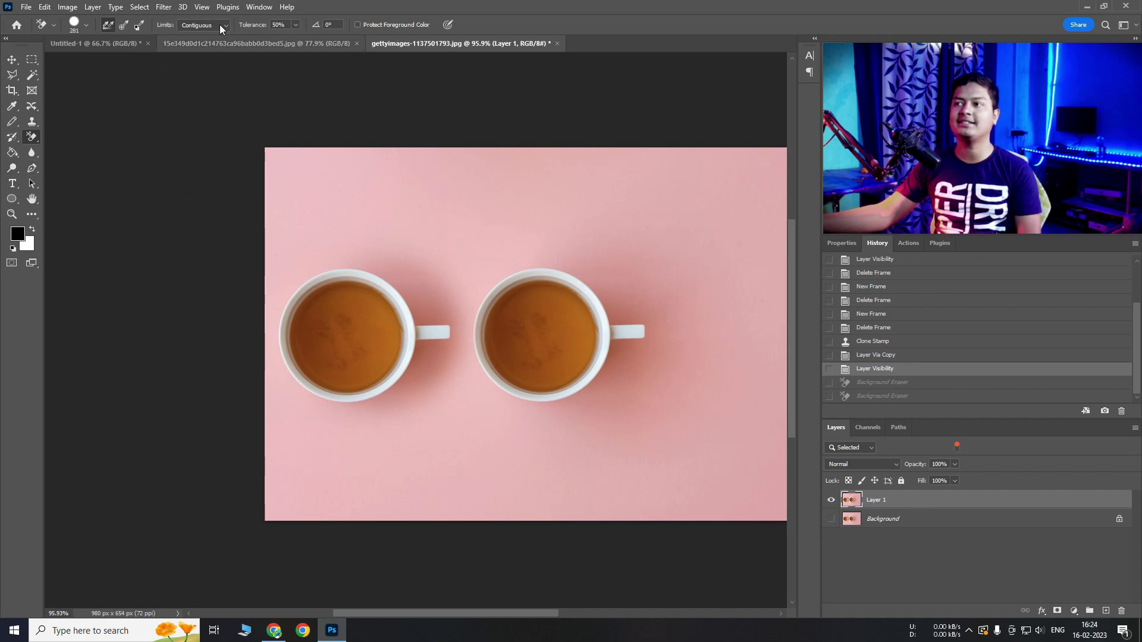
Step: Erase the pink background of Layer 1 with the Magic Eraser tool at tolerance 32, and undo it
{"action": "right_click", "coordinate": [34, 138]}
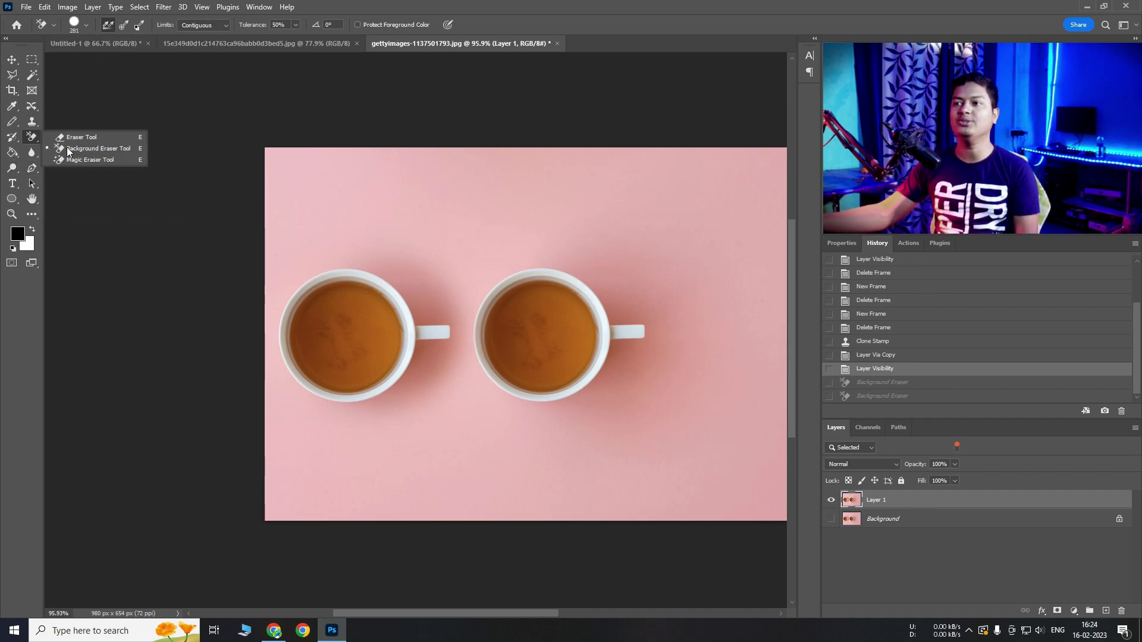
{"action": "left_click", "coordinate": [120, 160]}
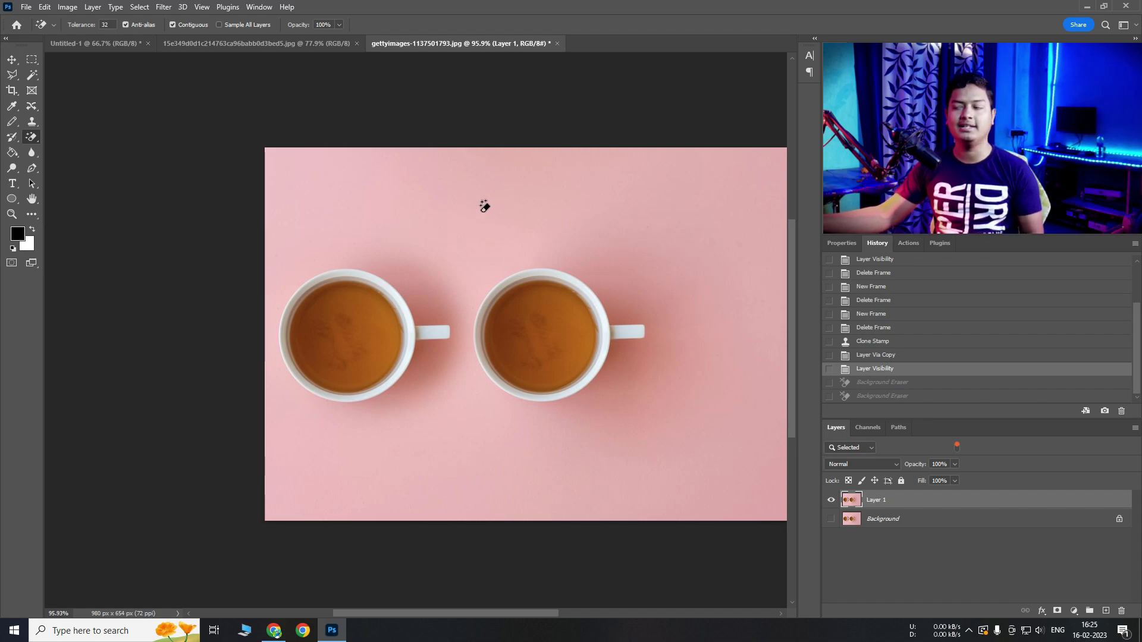
{"action": "left_click", "coordinate": [472, 189]}
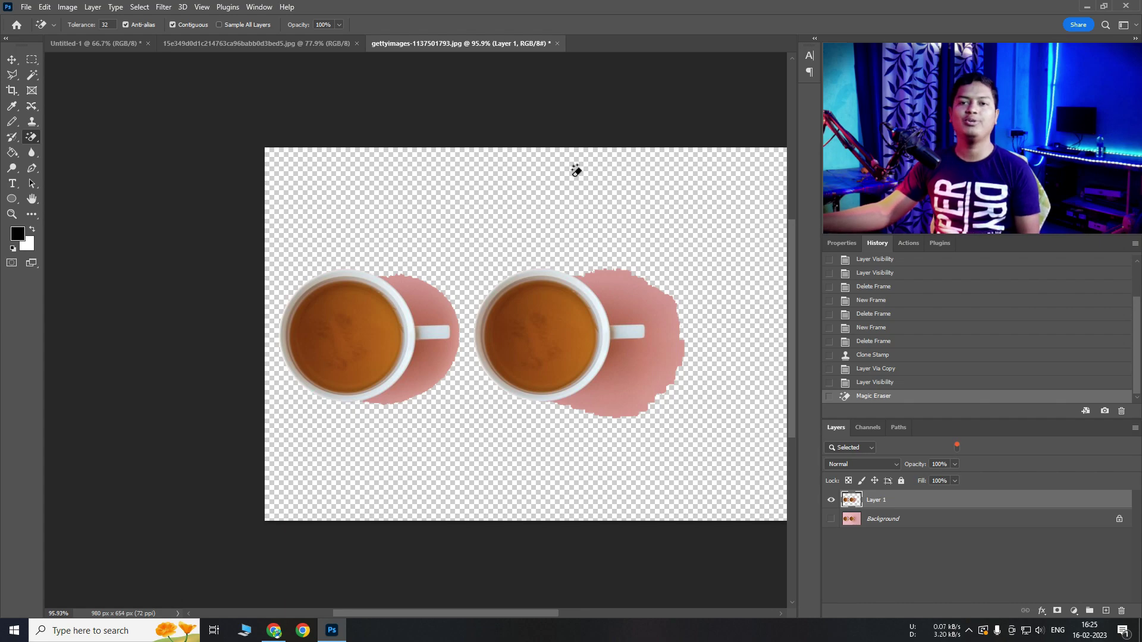
{"action": "key", "text": "ctrl+z"}
Step: Erase the tea colour in the right cup with the Magic Eraser tool, compare before and after, and leave it undone
{"action": "left_click", "coordinate": [574, 320]}
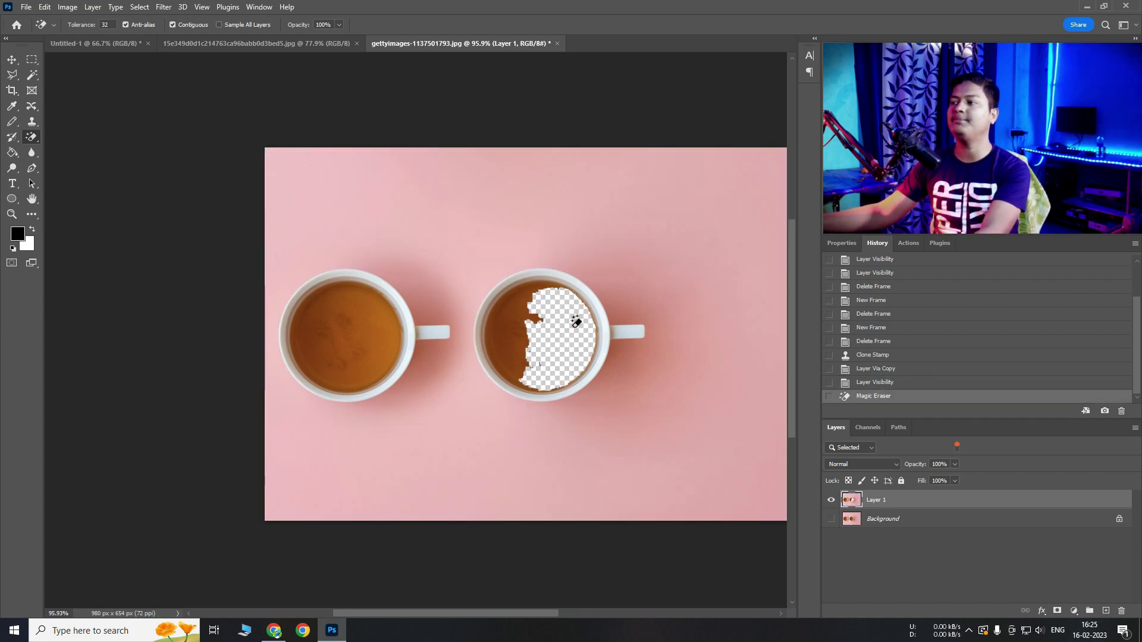
{"action": "key", "text": "ctrl+z"}
{"action": "key", "text": "ctrl+shift+z"}
{"action": "key", "text": "ctrl+z"}
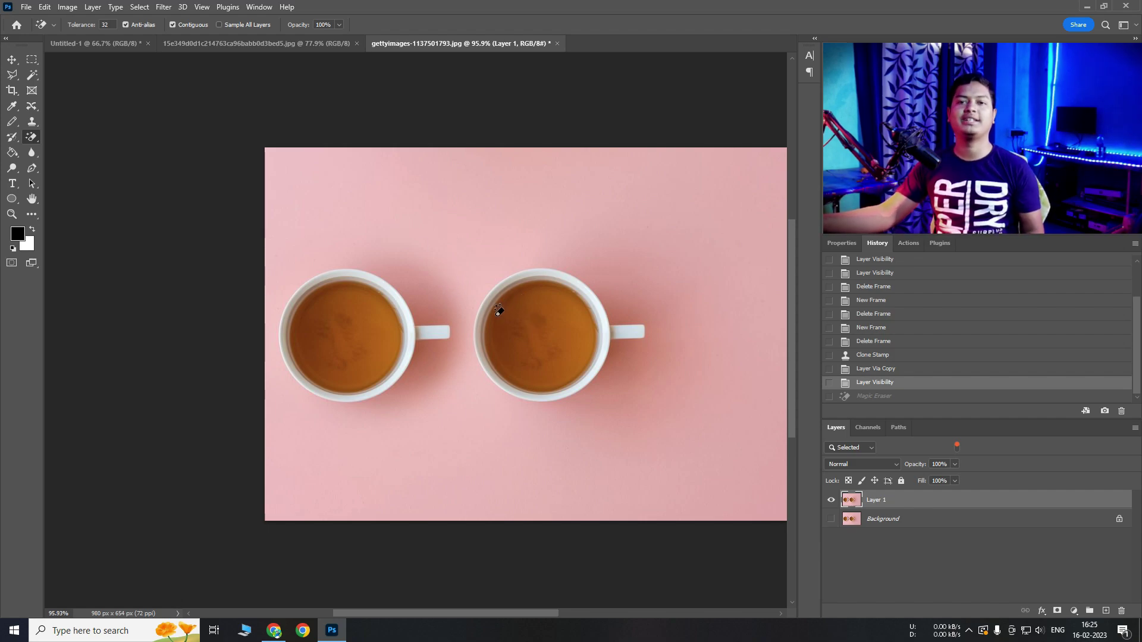
Step: Draw a black-to-transparent gradient from the Basics presets across Layer 1, from the lower-left corner of the image towards the upper right
{"action": "left_click", "coordinate": [12, 152]}
{"action": "left_click", "coordinate": [58, 154]}
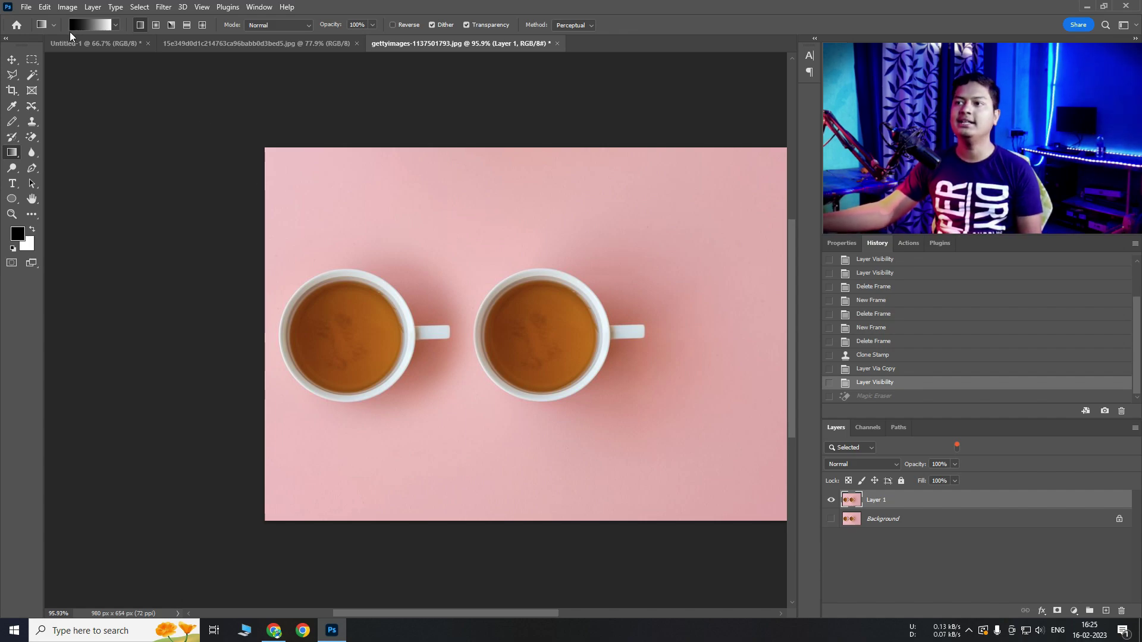
{"action": "left_click", "coordinate": [115, 25]}
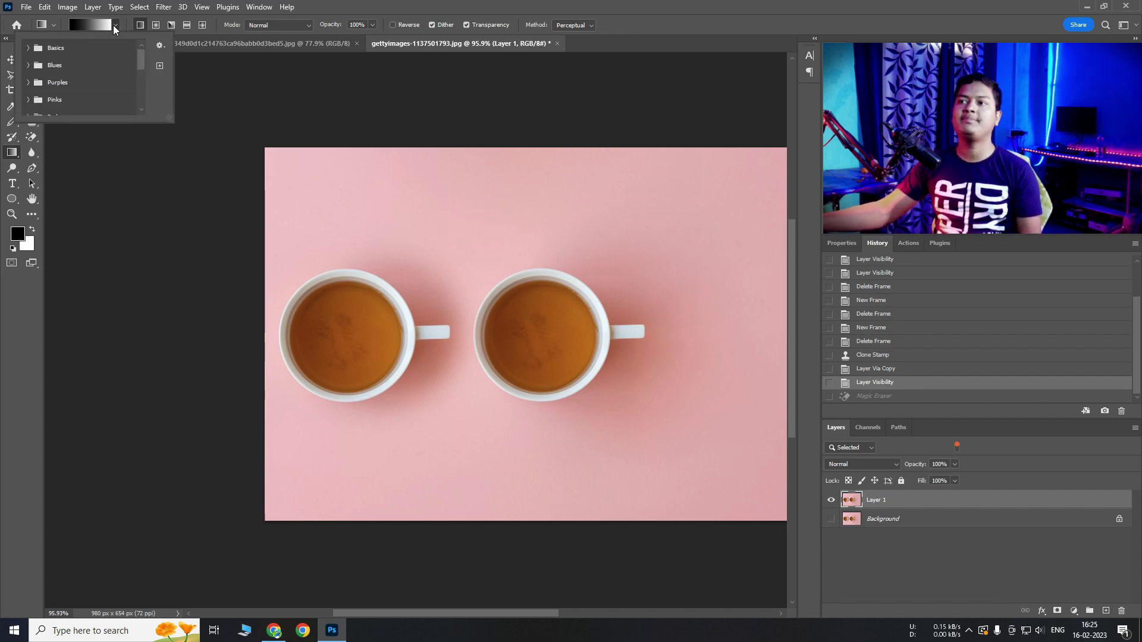
{"action": "left_click", "coordinate": [29, 50]}
{"action": "left_click", "coordinate": [28, 47]}
{"action": "double_click", "coordinate": [63, 66]}
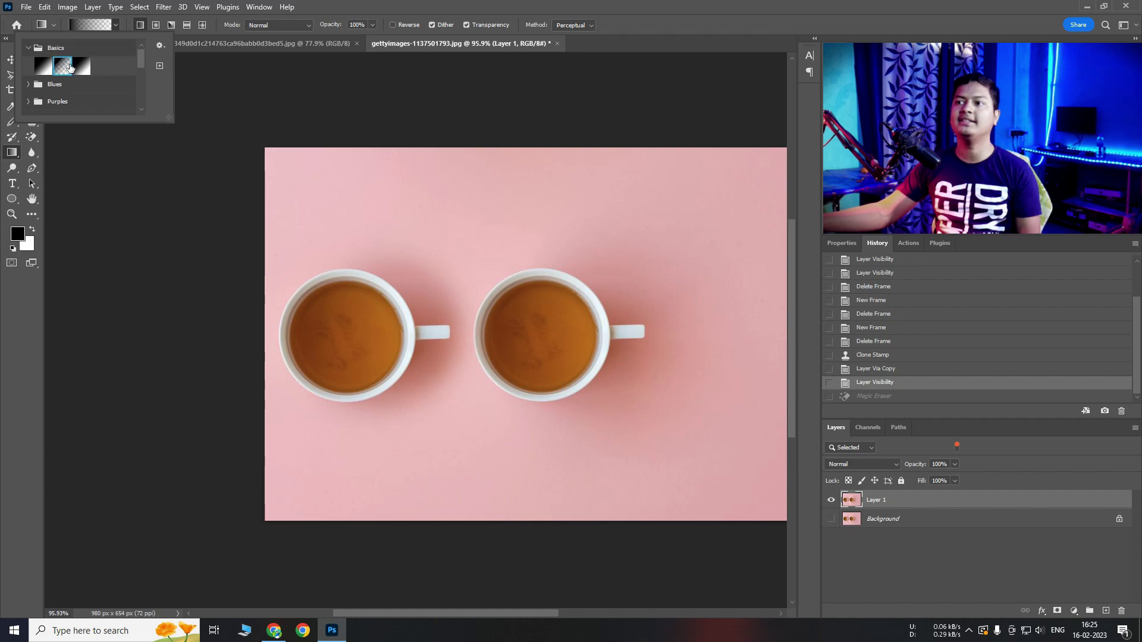
{"action": "left_click_drag", "start_coordinate": [245, 498], "coordinate": [657, 251]}
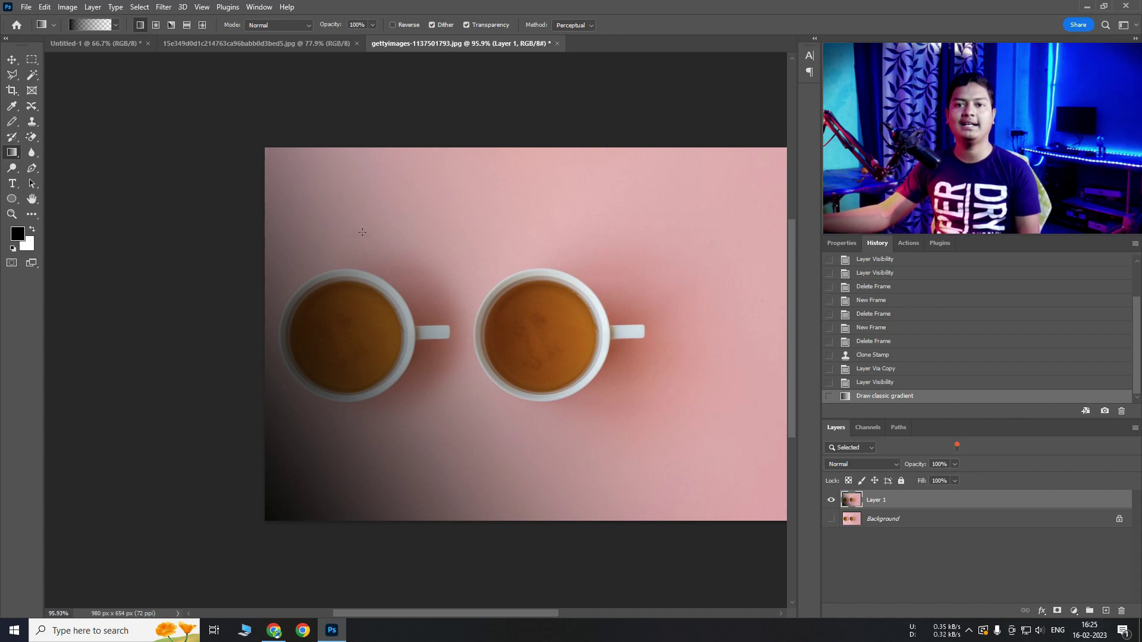
Step: Undo the gradient on Layer 1 and switch to the Paint Bucket tool
{"action": "key", "text": "ctrl+z"}
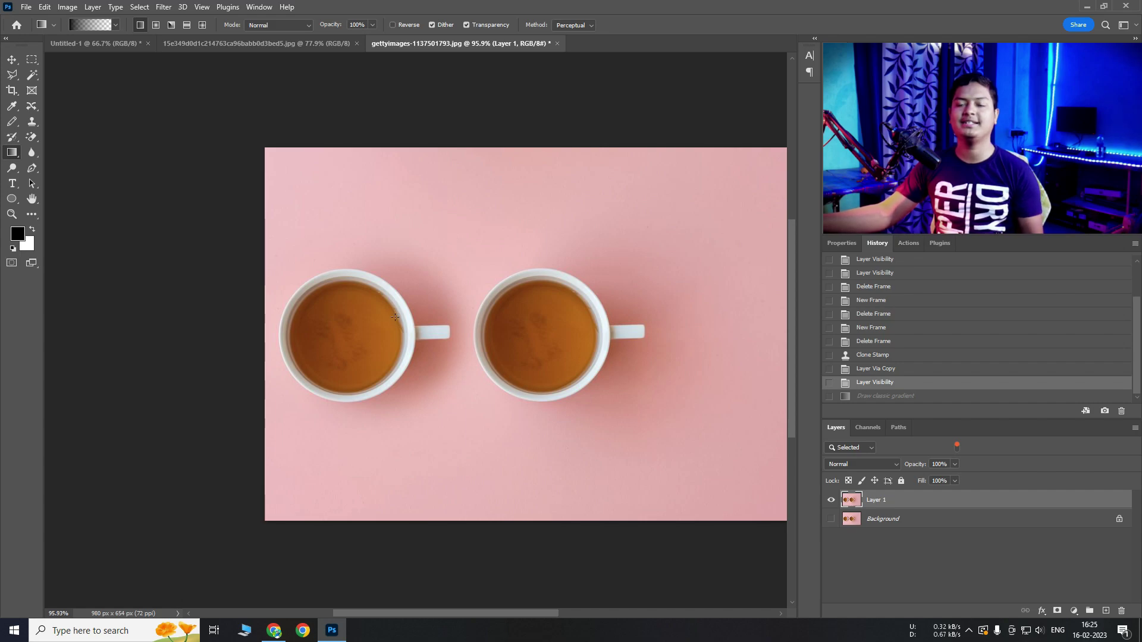
{"action": "right_click", "coordinate": [12, 157]}
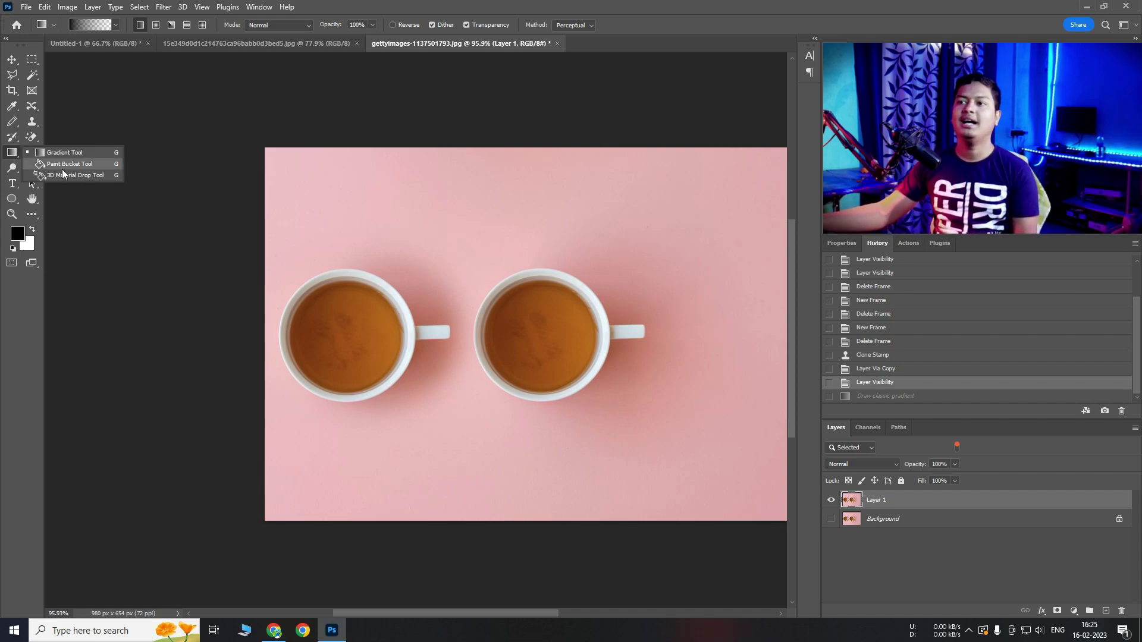
{"action": "left_click", "coordinate": [69, 166]}
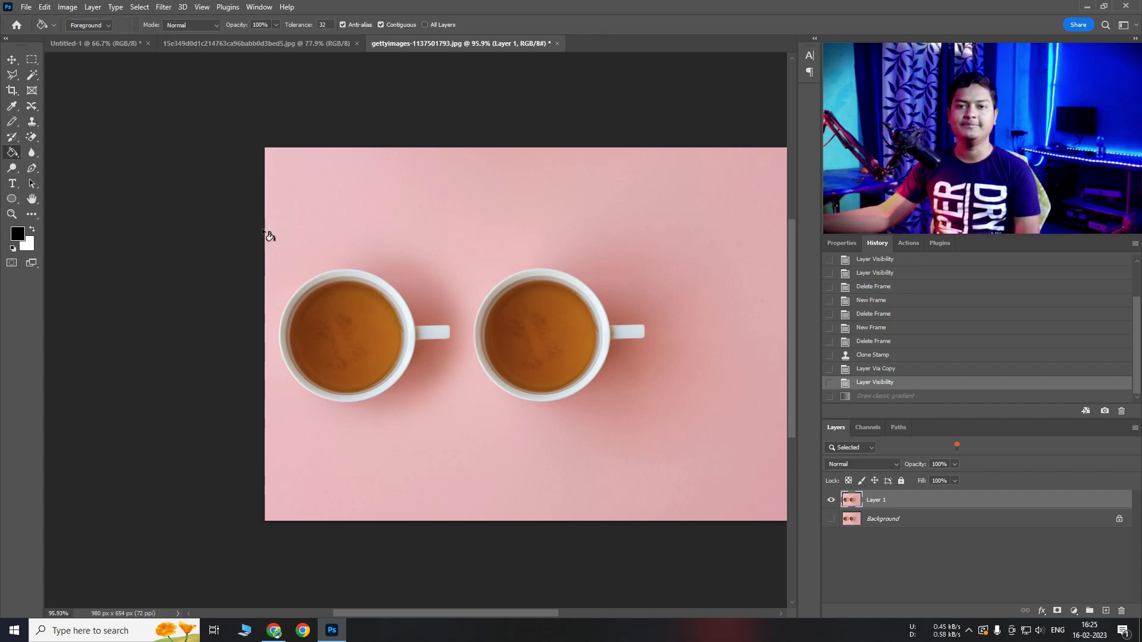
Step: Draw an elliptical selection above the two cups, fill it with black using the Paint Bucket, and undo it all
{"action": "right_click", "coordinate": [33, 60]}
{"action": "left_click", "coordinate": [89, 70]}
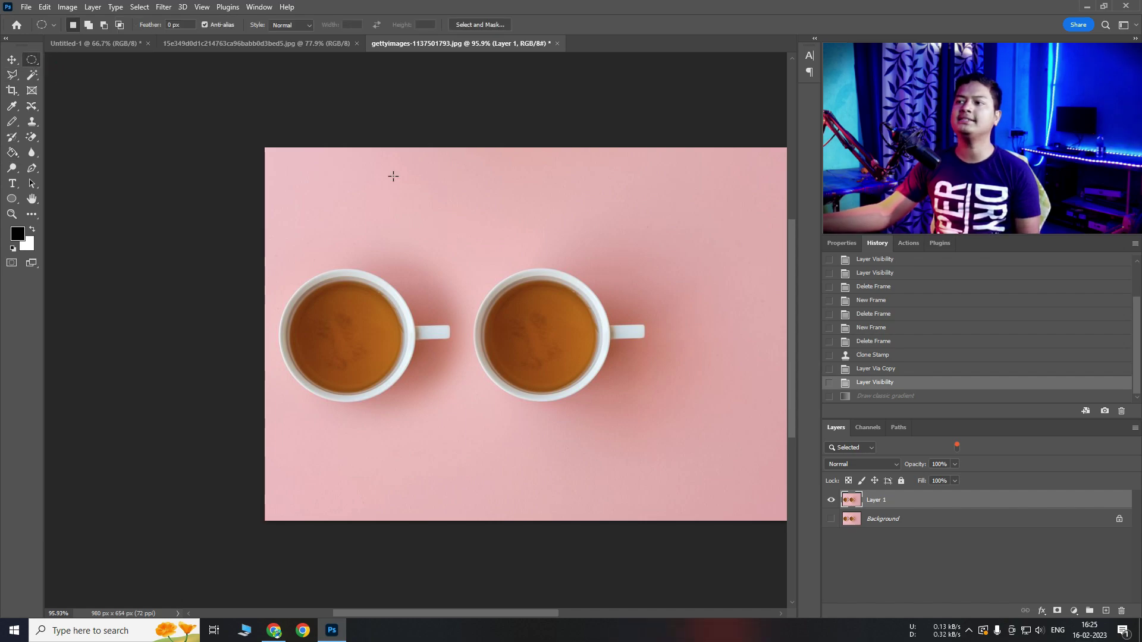
{"action": "left_click_drag", "start_coordinate": [379, 161], "coordinate": [559, 269]}
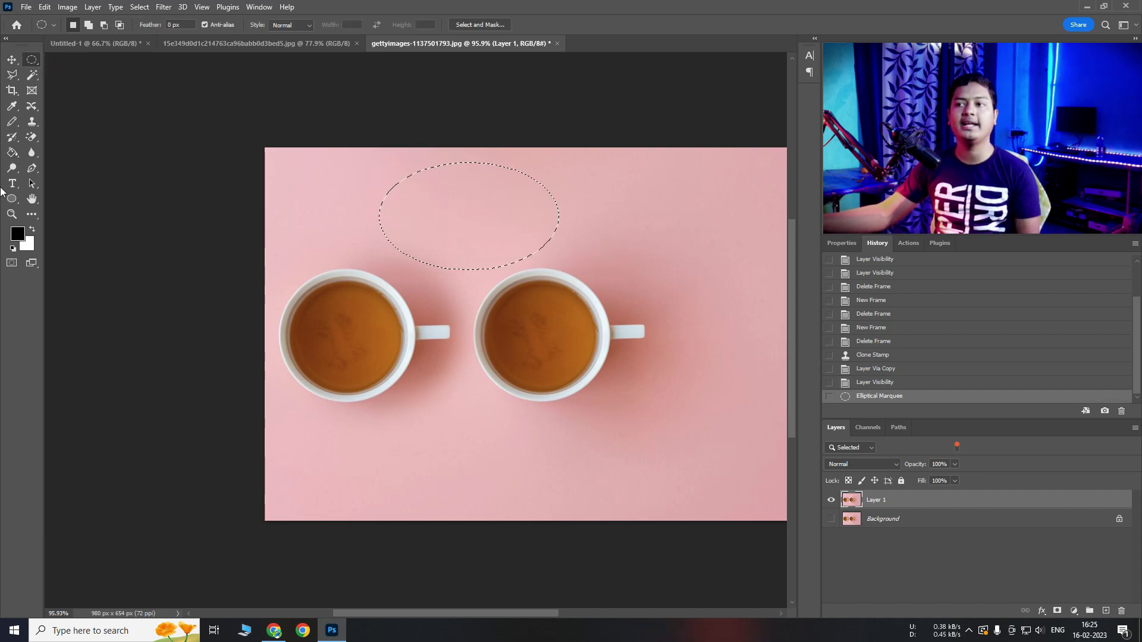
{"action": "left_click", "coordinate": [12, 152]}
{"action": "left_click", "coordinate": [433, 233]}
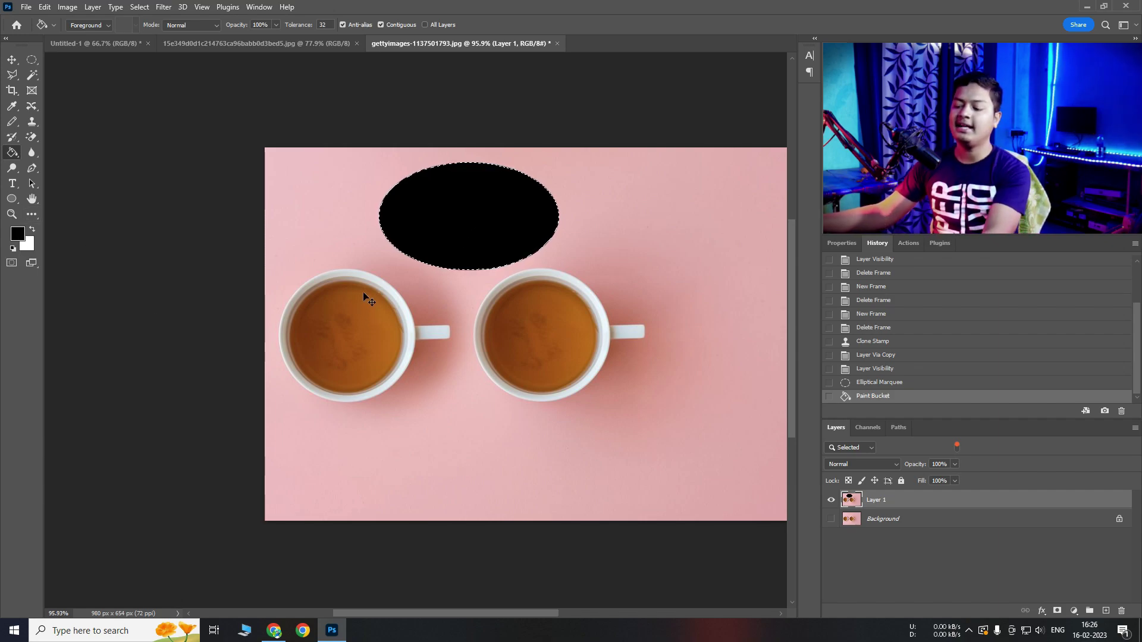
{"action": "key", "text": "ctrl+d"}
{"action": "key", "text": "ctrl+z"}
{"action": "key", "text": "ctrl+z"}
{"action": "key", "text": "ctrl+z"}
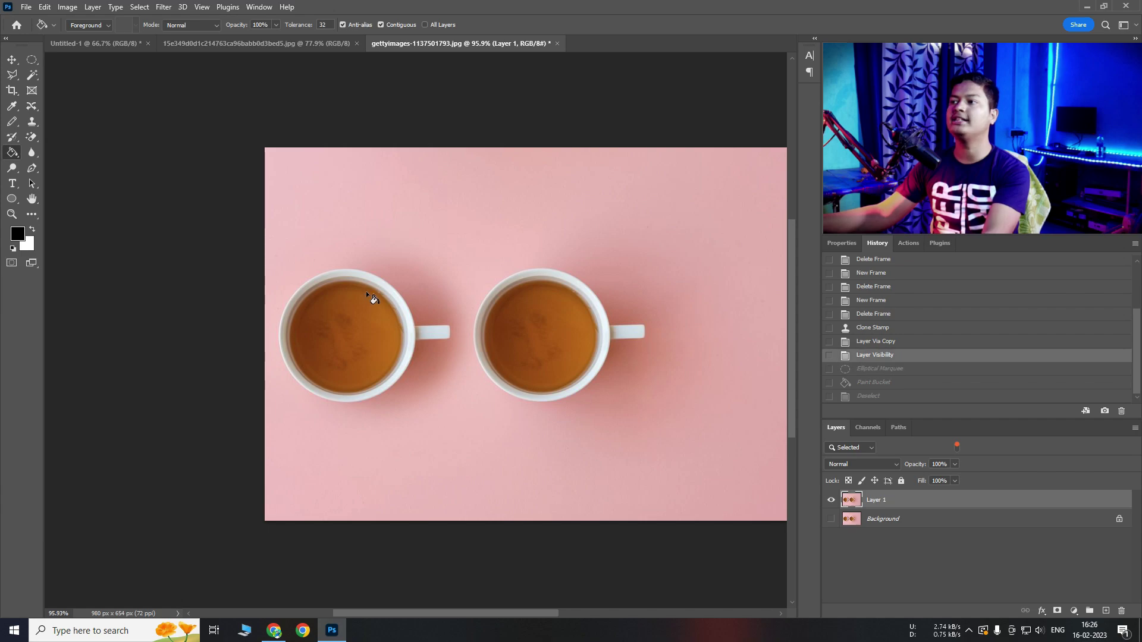
Step: Fill the pink background and the tea in the right cup with black using the Paint Bucket, undoing each fill
{"action": "left_click", "coordinate": [590, 157]}
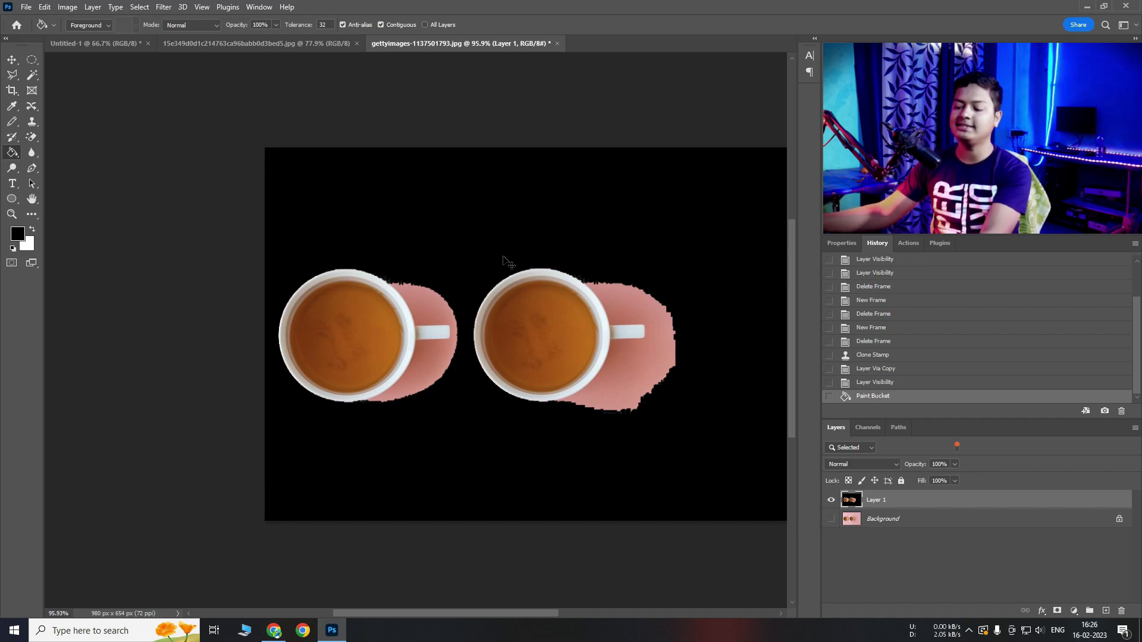
{"action": "key", "text": "ctrl+z"}
{"action": "left_click", "coordinate": [575, 325]}
{"action": "key", "text": "ctrl+z"}
{"action": "left_click", "coordinate": [523, 328]}
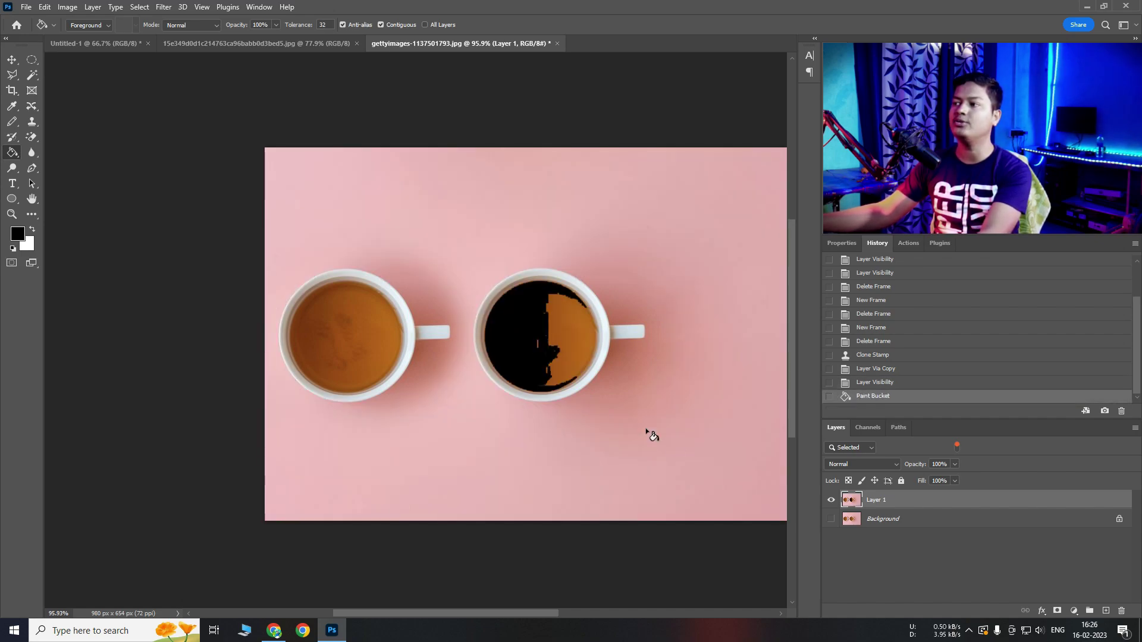
{"action": "key", "text": "ctrl+z"}
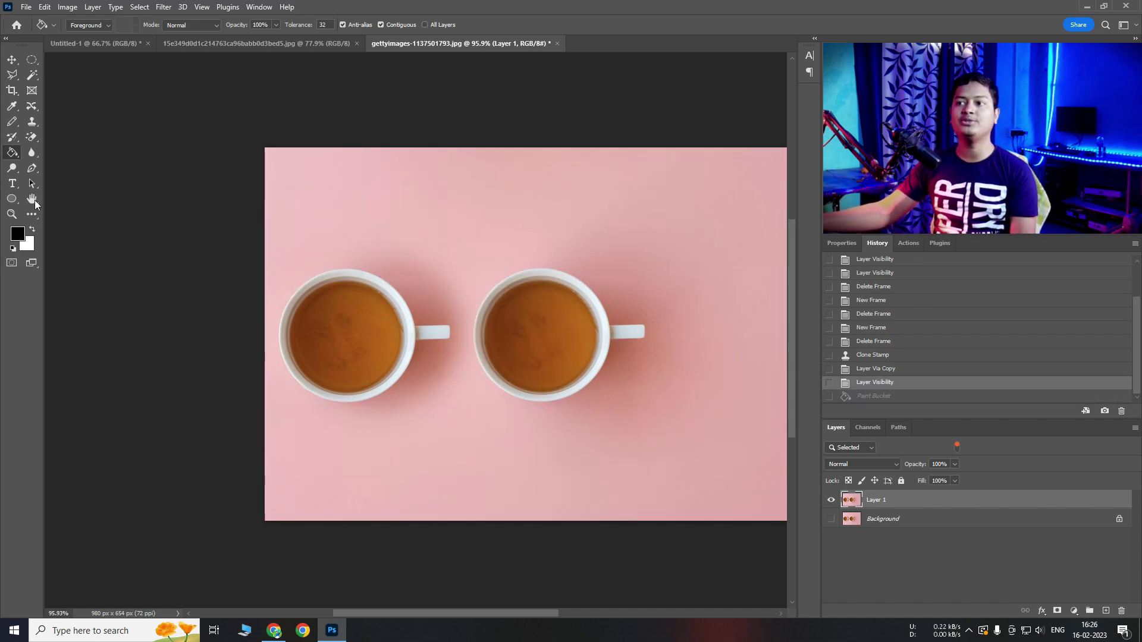
{"action": "left_click", "coordinate": [31, 137]}
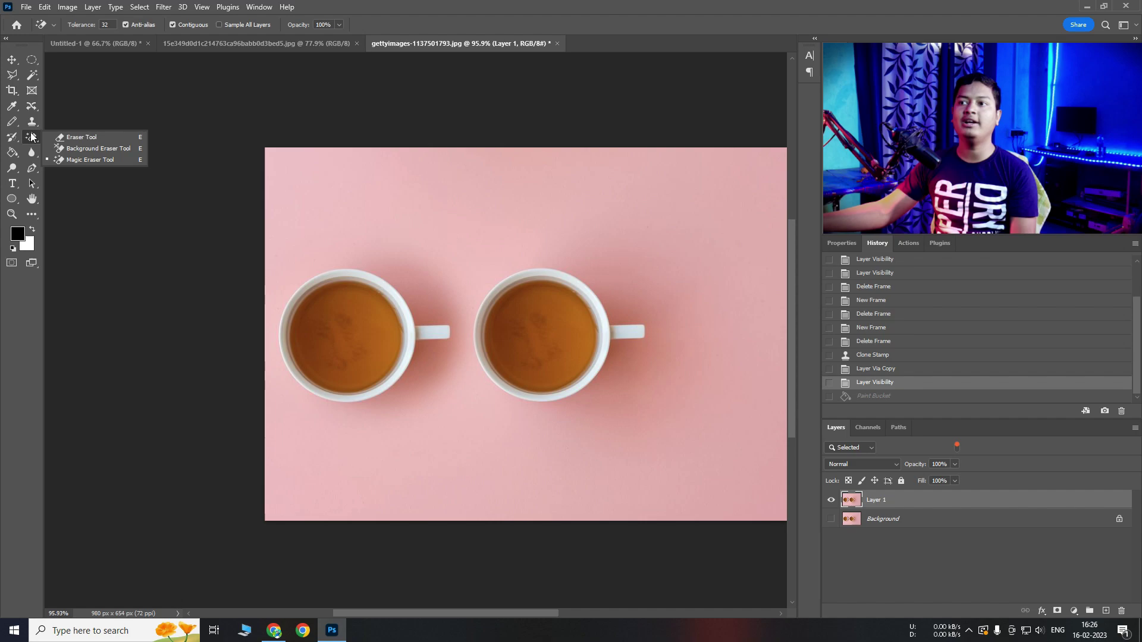
{"action": "left_click", "coordinate": [10, 154]}
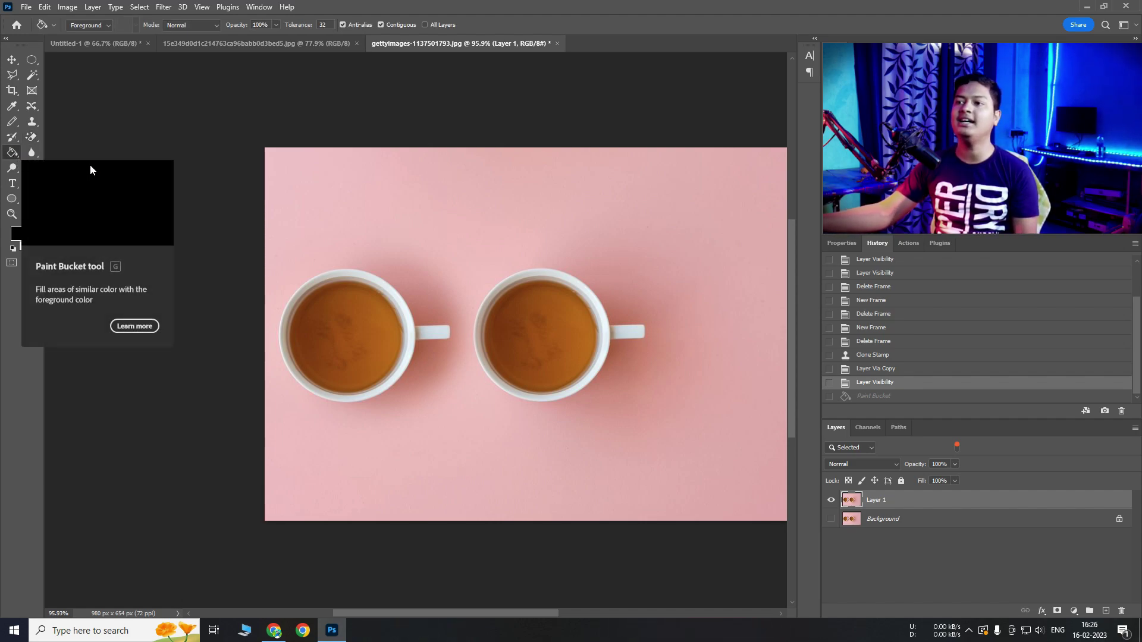
{"action": "right_click", "coordinate": [12, 154]}
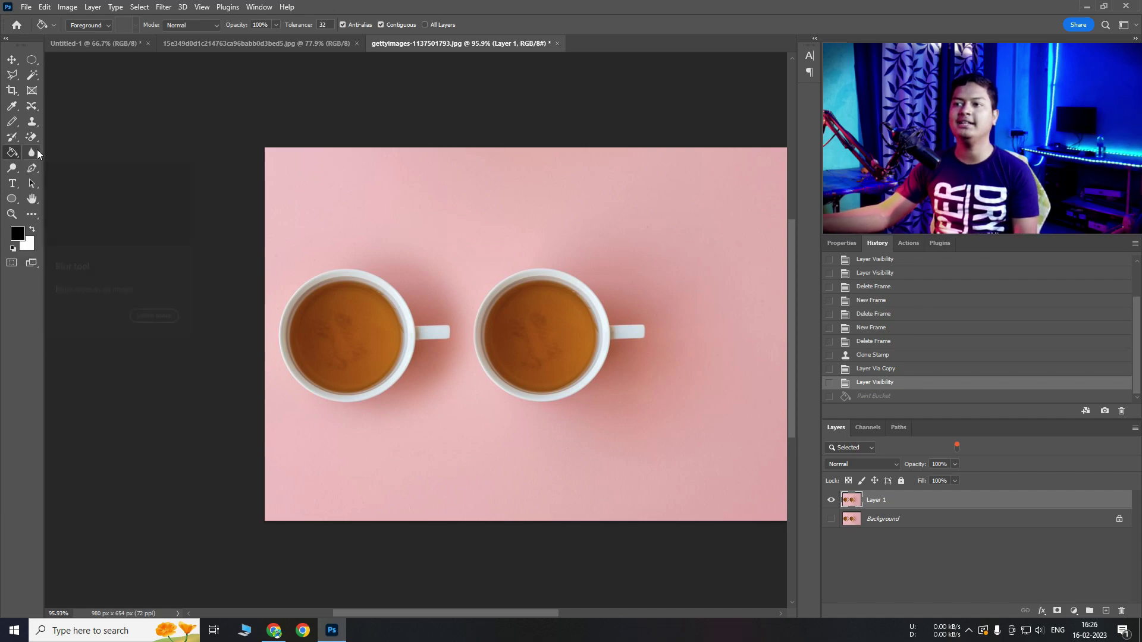
{"action": "left_click", "coordinate": [33, 153]}
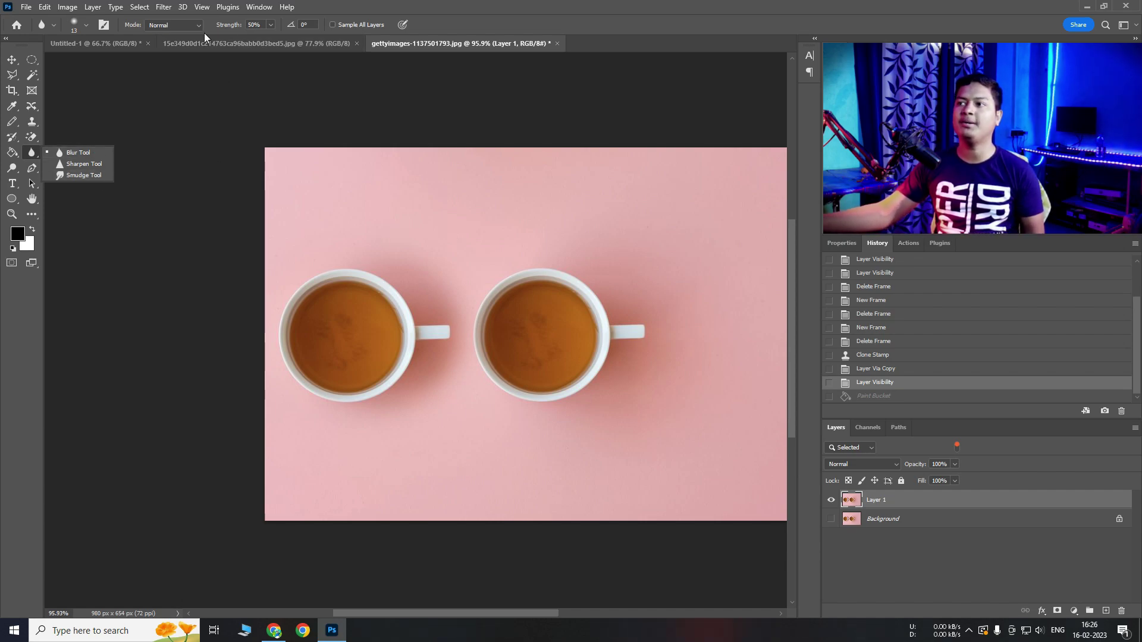
{"action": "left_click", "coordinate": [79, 156]}
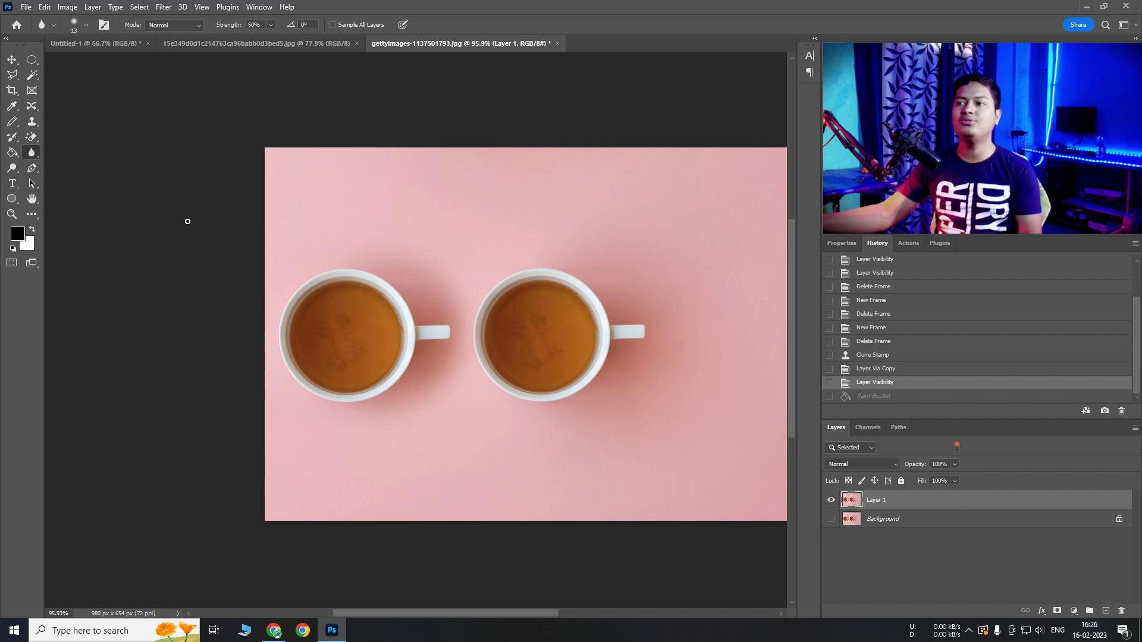
Step: Sharpen the upper rim of the left cup with the Sharpen tool at 102 px, and undo the stroke
{"action": "right_click", "coordinate": [32, 152]}
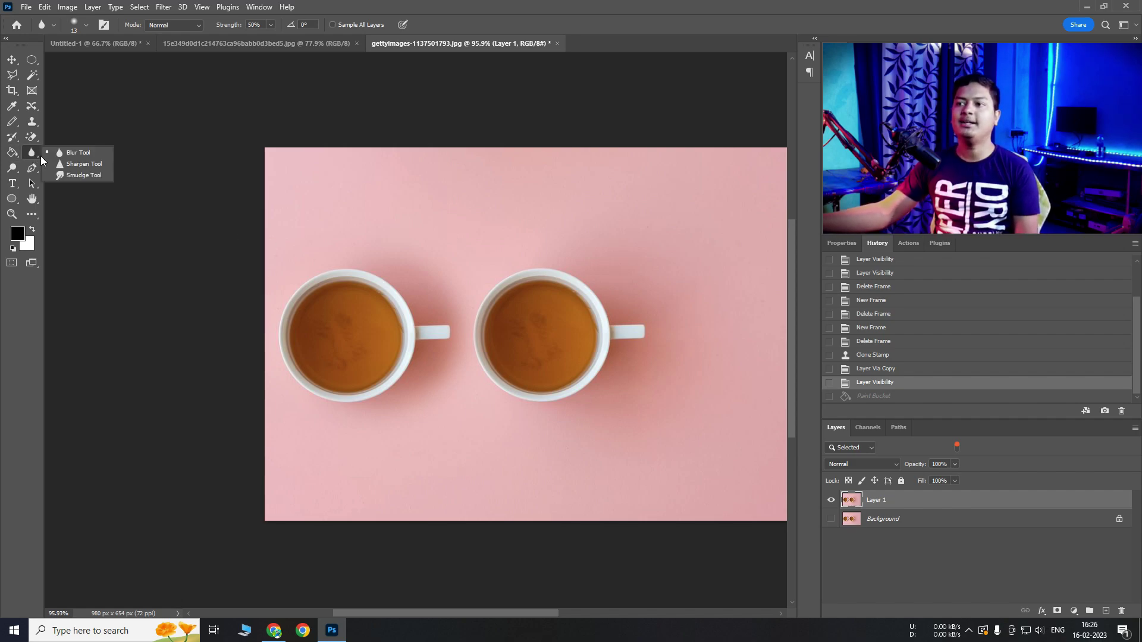
{"action": "left_click", "coordinate": [91, 164]}
{"action": "right_click", "coordinate": [340, 276]}
{"action": "left_click", "coordinate": [427, 305]}
{"action": "left_click", "coordinate": [533, 3]}
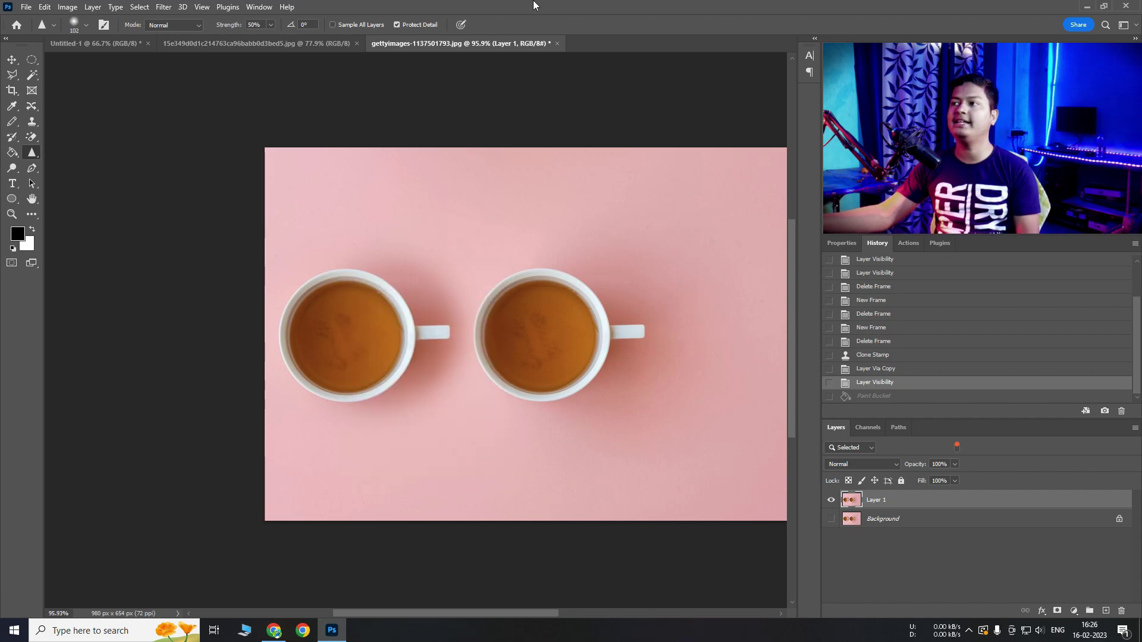
{"action": "scroll", "coordinate": [416, 291], "scroll_direction": "up", "scroll_amount": 5}
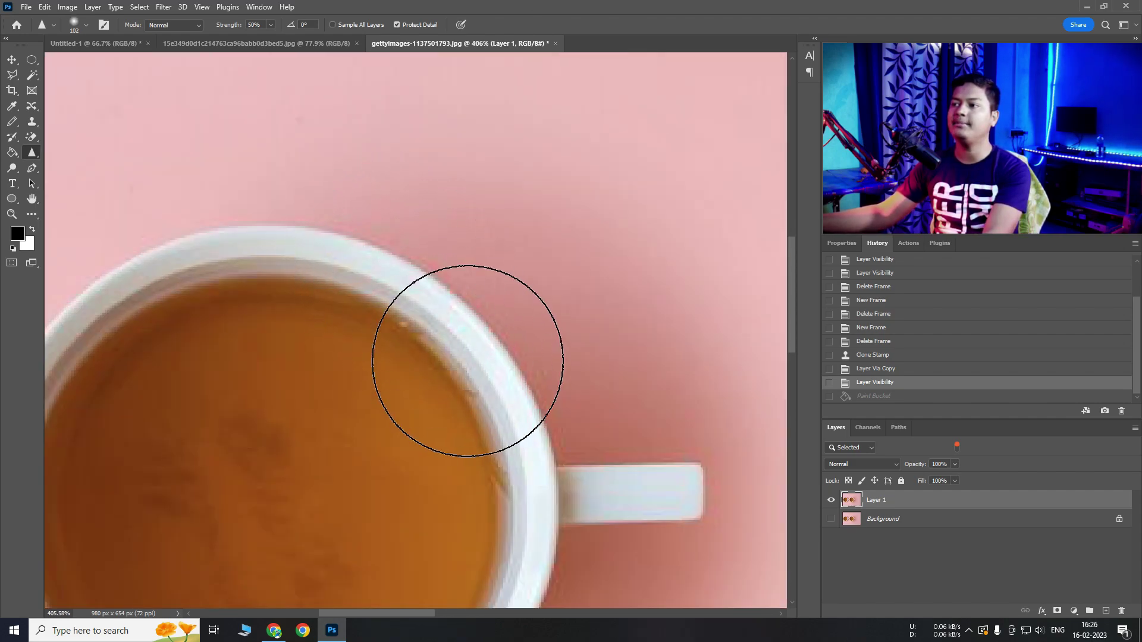
{"action": "mouse_move", "coordinate": [467, 361]}
{"action": "left_mouse_down"}
{"action": "mouse_move", "coordinate": [362, 245]}
{"action": "mouse_move", "coordinate": [402, 278]}
{"action": "mouse_move", "coordinate": [367, 259]}
{"action": "mouse_move", "coordinate": [476, 395]}
{"action": "mouse_move", "coordinate": [474, 421]}
{"action": "mouse_move", "coordinate": [561, 448]}
{"action": "mouse_move", "coordinate": [465, 435]}
{"action": "mouse_move", "coordinate": [331, 273]}
{"action": "left_mouse_up"}
{"action": "left_click_drag", "start_coordinate": [259, 270], "coordinate": [259, 269]}
{"action": "key", "text": "ctrl+z"}
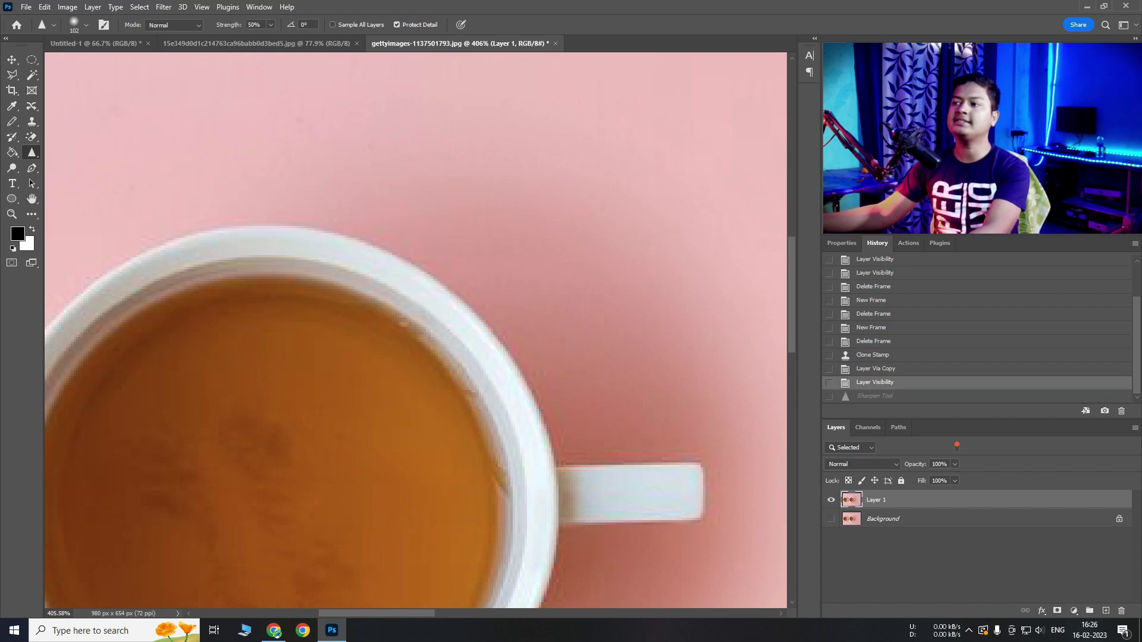
Step: Blur the upper rim of the left cup with the Blur tool, enlarging the brush to 102 px, and undo the blurring
{"action": "mouse_move", "coordinate": [455, 339]}
{"action": "left_mouse_down"}
{"action": "mouse_move", "coordinate": [394, 309]}
{"action": "mouse_move", "coordinate": [455, 325]}
{"action": "left_mouse_up"}
{"action": "right_click", "coordinate": [36, 153]}
{"action": "left_click", "coordinate": [54, 155]}
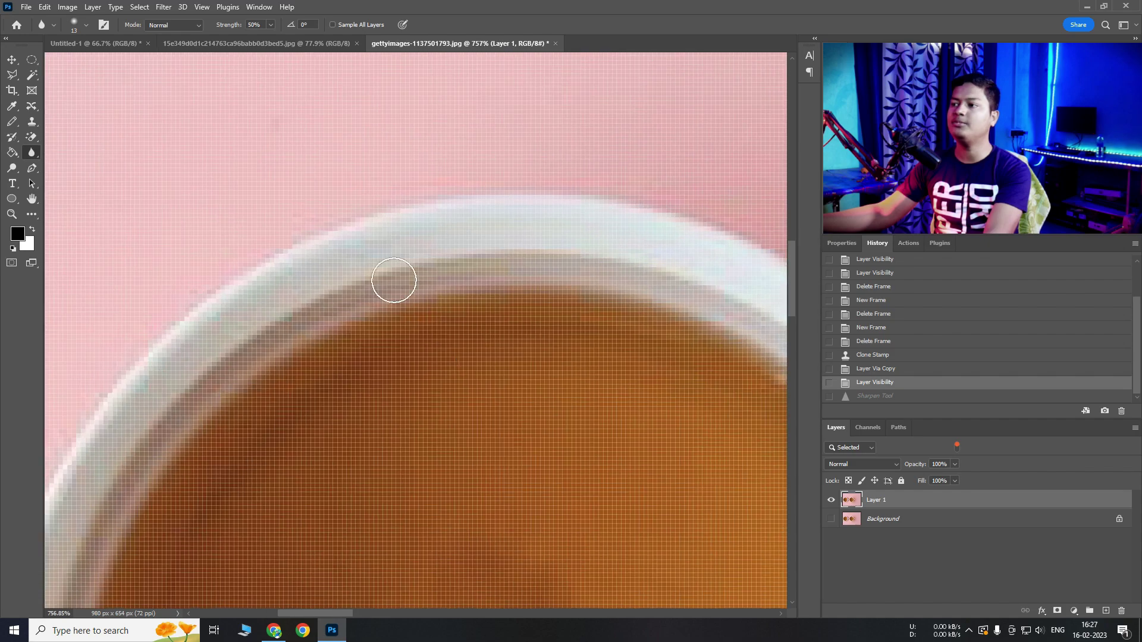
{"action": "mouse_move", "coordinate": [387, 253]}
{"action": "left_mouse_down"}
{"action": "mouse_move", "coordinate": [362, 241]}
{"action": "mouse_move", "coordinate": [408, 227]}
{"action": "mouse_move", "coordinate": [421, 242]}
{"action": "mouse_move", "coordinate": [390, 261]}
{"action": "mouse_move", "coordinate": [441, 242]}
{"action": "mouse_move", "coordinate": [416, 226]}
{"action": "mouse_move", "coordinate": [343, 220]}
{"action": "mouse_move", "coordinate": [367, 173]}
{"action": "mouse_move", "coordinate": [275, 268]}
{"action": "mouse_move", "coordinate": [266, 341]}
{"action": "left_mouse_up"}
{"action": "right_click", "coordinate": [411, 250]}
{"action": "left_click_drag", "start_coordinate": [388, 335], "coordinate": [321, 283]}
{"action": "key", "text": "ctrl+z"}
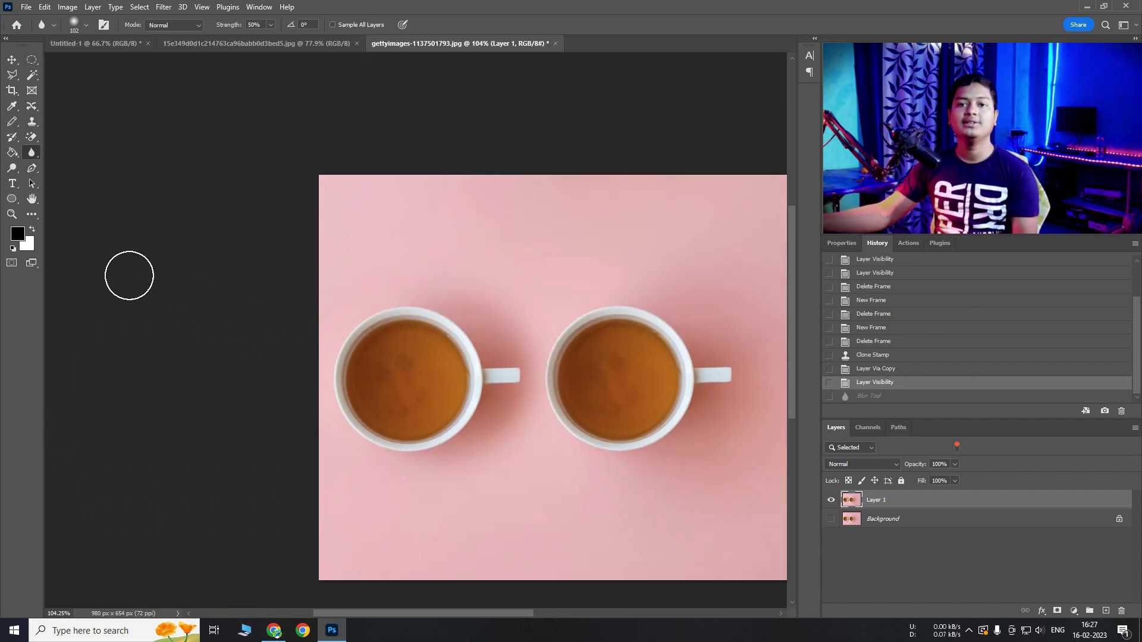
Step: Smear the upper rim of the left cup with the Smudge tool using an enlarged brush, undoing each stroke
{"action": "right_click", "coordinate": [35, 153]}
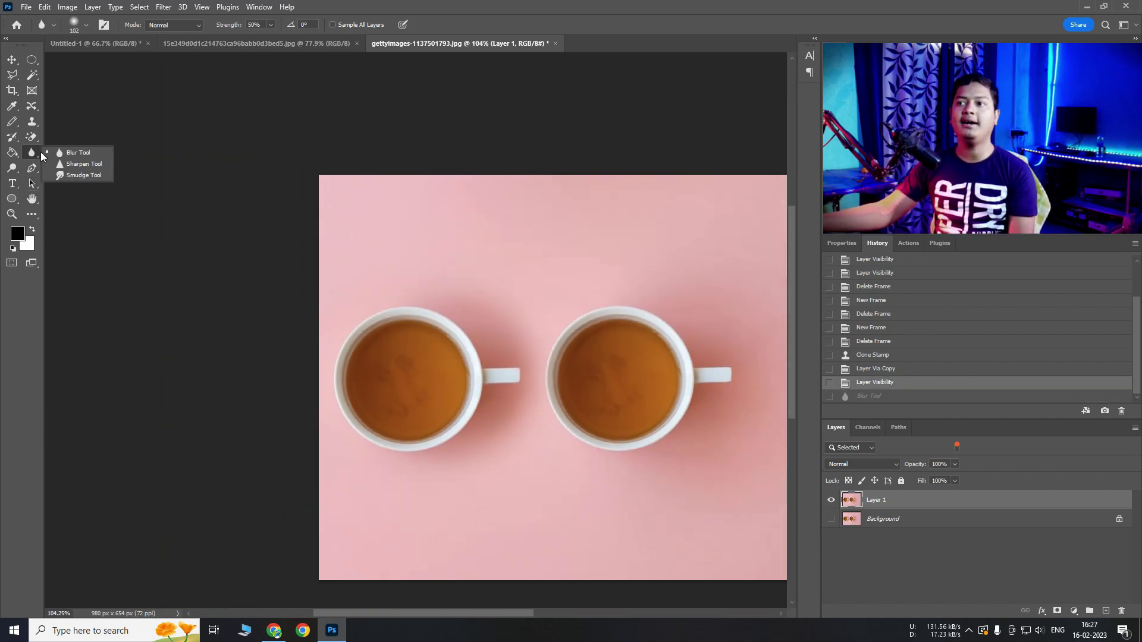
{"action": "left_click", "coordinate": [76, 176]}
{"action": "mouse_move", "coordinate": [398, 329]}
{"action": "left_mouse_down"}
{"action": "mouse_move", "coordinate": [410, 323]}
{"action": "mouse_move", "coordinate": [464, 376]}
{"action": "left_mouse_up"}
{"action": "right_click", "coordinate": [360, 271]}
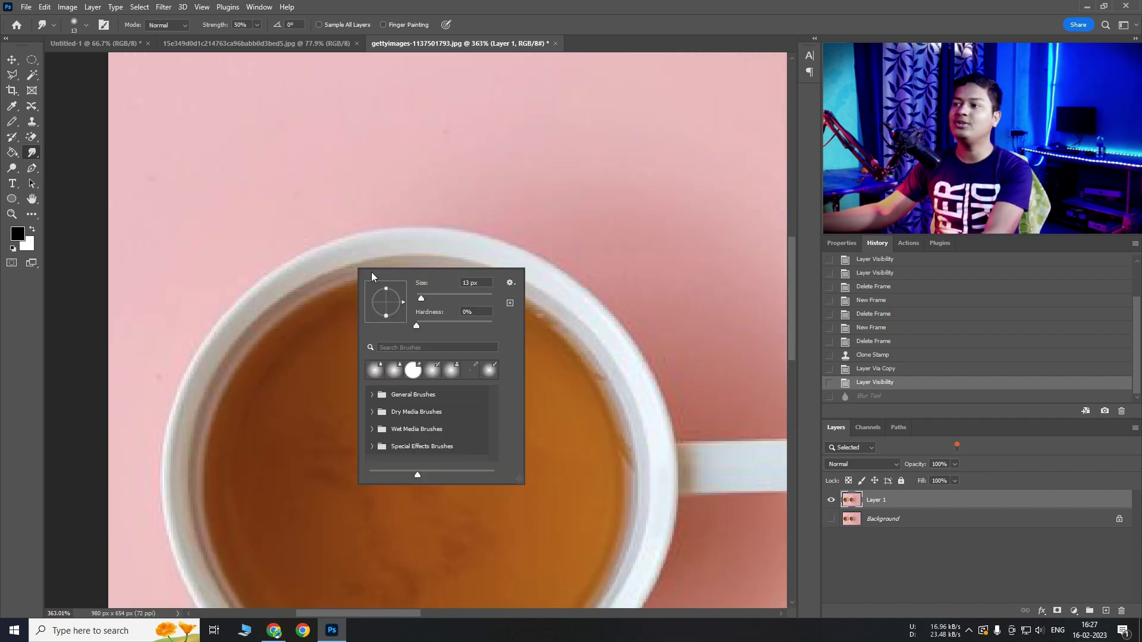
{"action": "left_click", "coordinate": [449, 296]}
{"action": "mouse_move", "coordinate": [361, 257]}
{"action": "left_mouse_down"}
{"action": "mouse_move", "coordinate": [262, 318]}
{"action": "mouse_move", "coordinate": [317, 299]}
{"action": "mouse_move", "coordinate": [379, 333]}
{"action": "mouse_move", "coordinate": [446, 267]}
{"action": "mouse_move", "coordinate": [361, 261]}
{"action": "mouse_move", "coordinate": [287, 297]}
{"action": "mouse_move", "coordinate": [251, 336]}
{"action": "left_mouse_up"}
{"action": "key", "text": "ctrl+z"}
{"action": "mouse_move", "coordinate": [552, 352]}
{"action": "left_mouse_down"}
{"action": "mouse_move", "coordinate": [495, 312]}
{"action": "mouse_move", "coordinate": [542, 351]}
{"action": "left_mouse_up"}
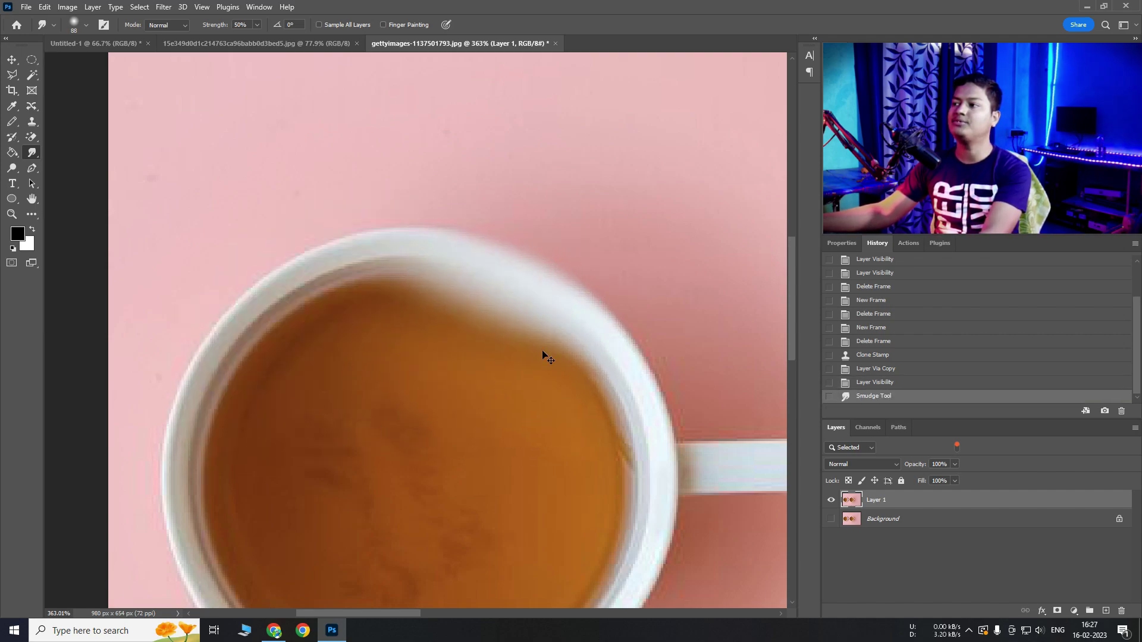
{"action": "key", "text": "ctrl+z"}
Step: Push the left cup's upper rim inward at four places with the Smudge tool, and undo all four strokes
{"action": "left_click_drag", "start_coordinate": [617, 293], "coordinate": [591, 347]}
{"action": "left_click_drag", "start_coordinate": [497, 253], "coordinate": [498, 289]}
{"action": "left_click_drag", "start_coordinate": [410, 243], "coordinate": [406, 289]}
{"action": "left_click_drag", "start_coordinate": [271, 277], "coordinate": [283, 317]}
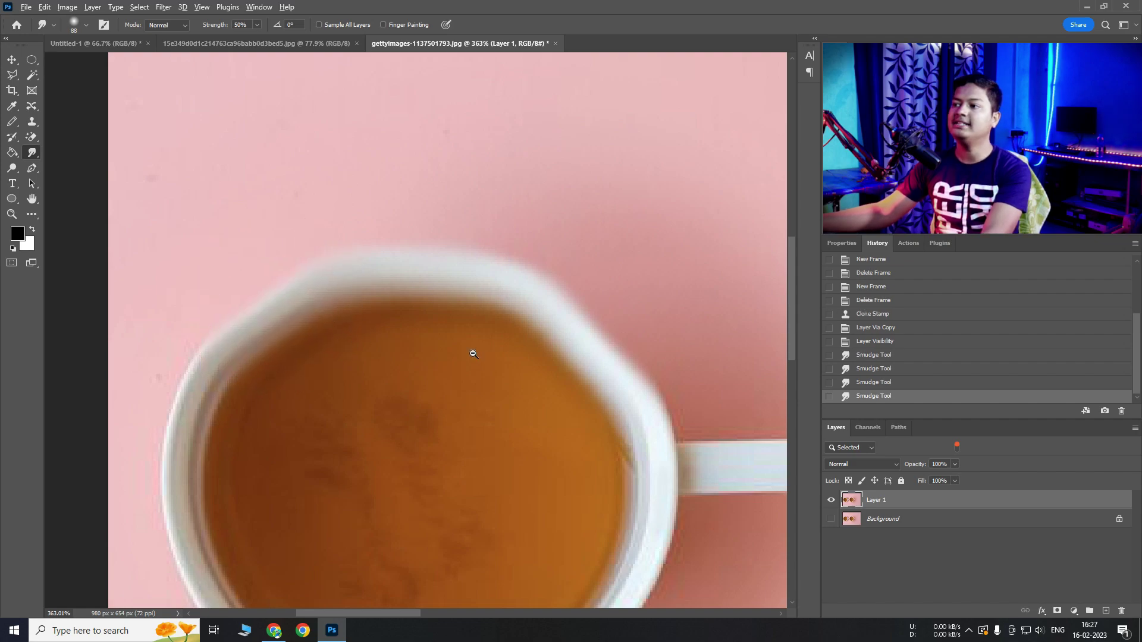
{"action": "left_click_drag", "start_coordinate": [474, 354], "coordinate": [408, 306]}
{"action": "key", "text": "ctrl+z"}
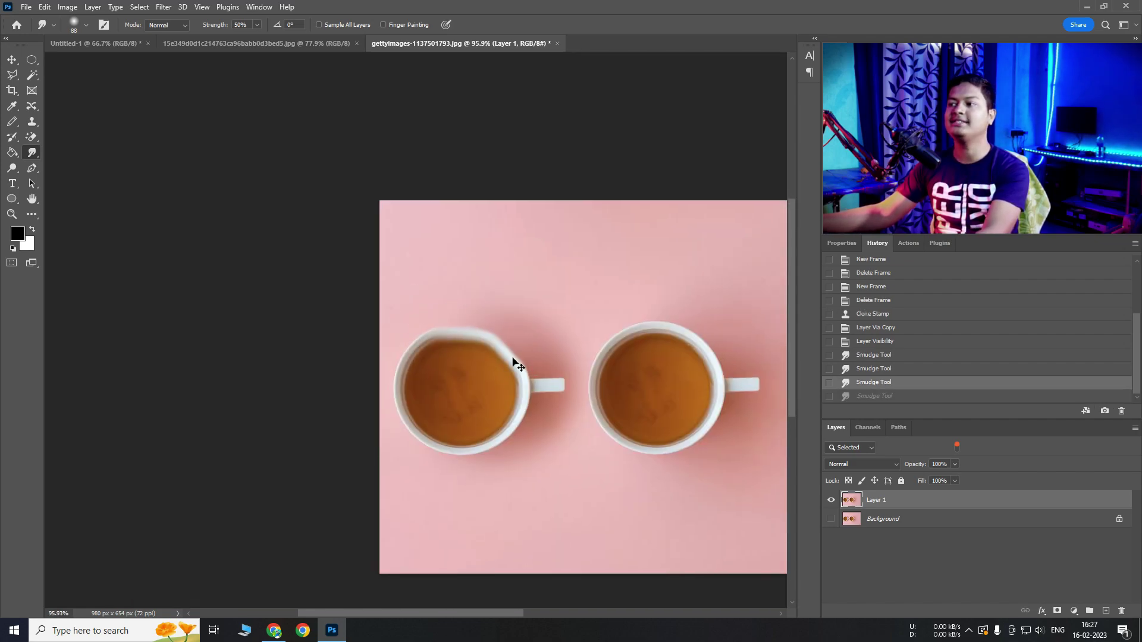
{"action": "key", "text": "ctrl+z"}
{"action": "key", "text": "ctrl+z"}
{"action": "key", "text": "ctrl+z"}
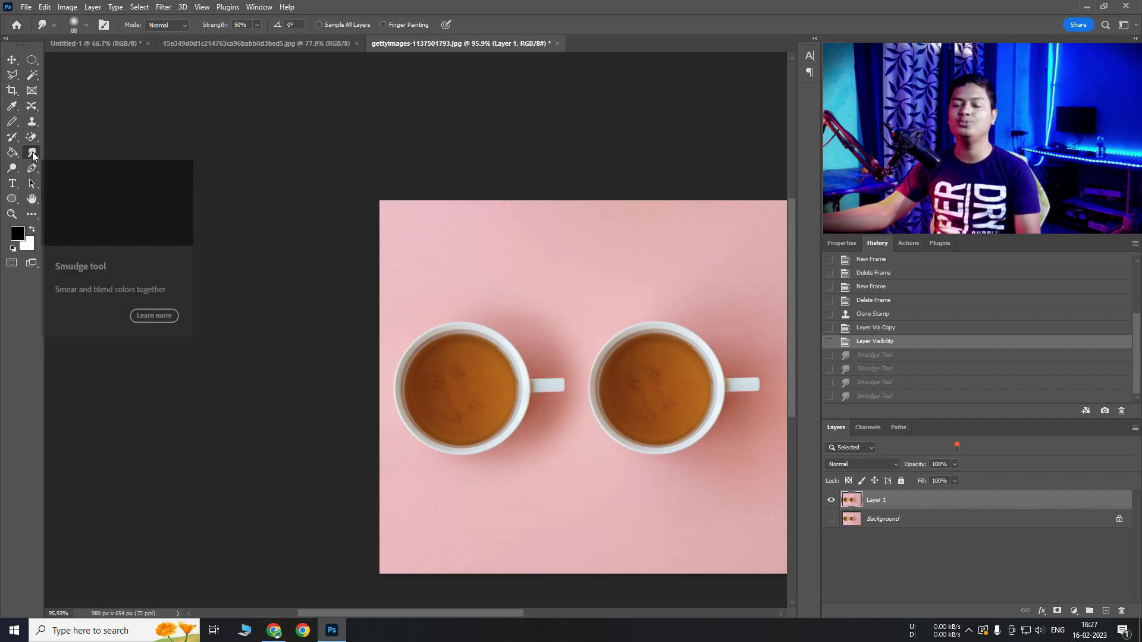
{"action": "left_click", "coordinate": [11, 168]}
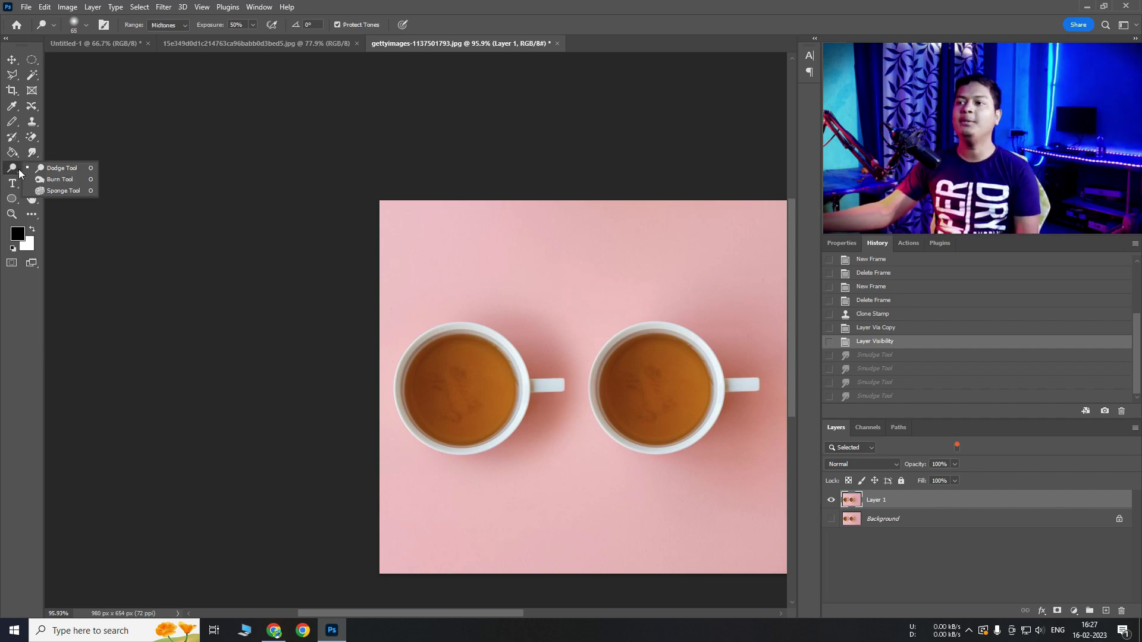
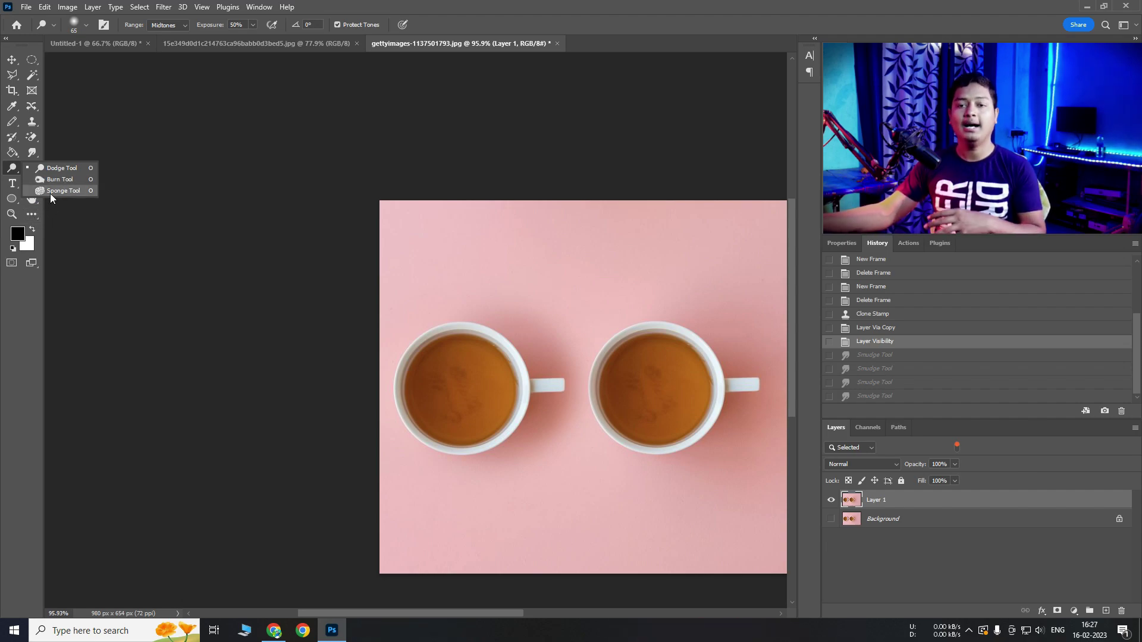
{"action": "left_click", "coordinate": [11, 169]}
Step: Start a Pen path at the left cup's left edge, curve it to the top of the rim and retract the outgoing handle
{"action": "left_click", "coordinate": [30, 168]}
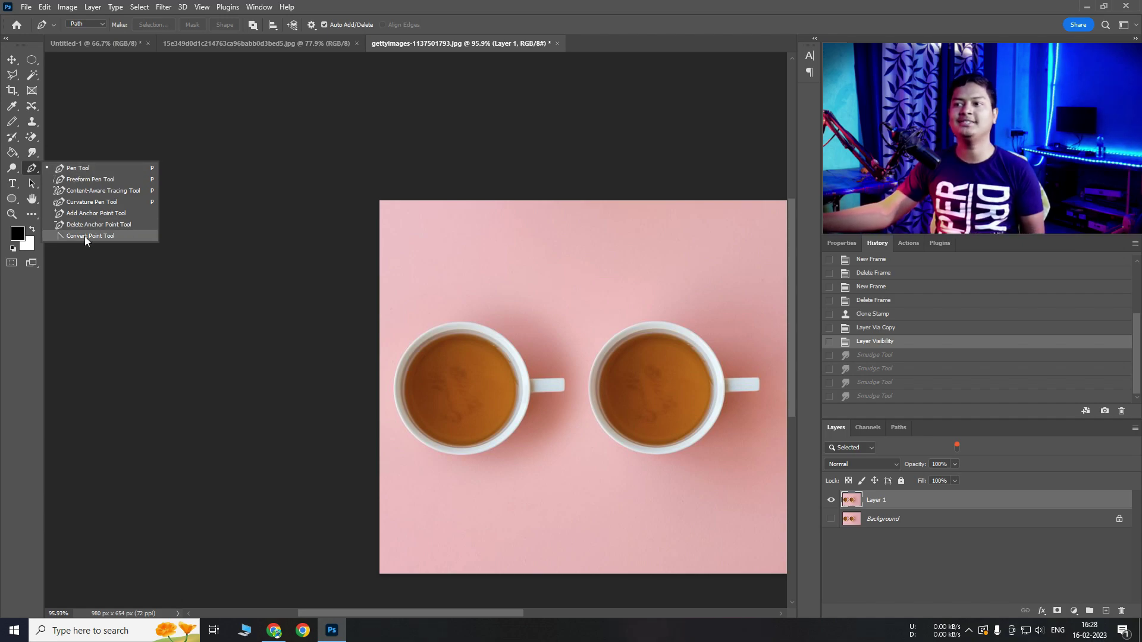
{"action": "left_click", "coordinate": [65, 168]}
{"action": "scroll", "coordinate": [523, 383], "scroll_direction": "up", "scroll_amount": 6}
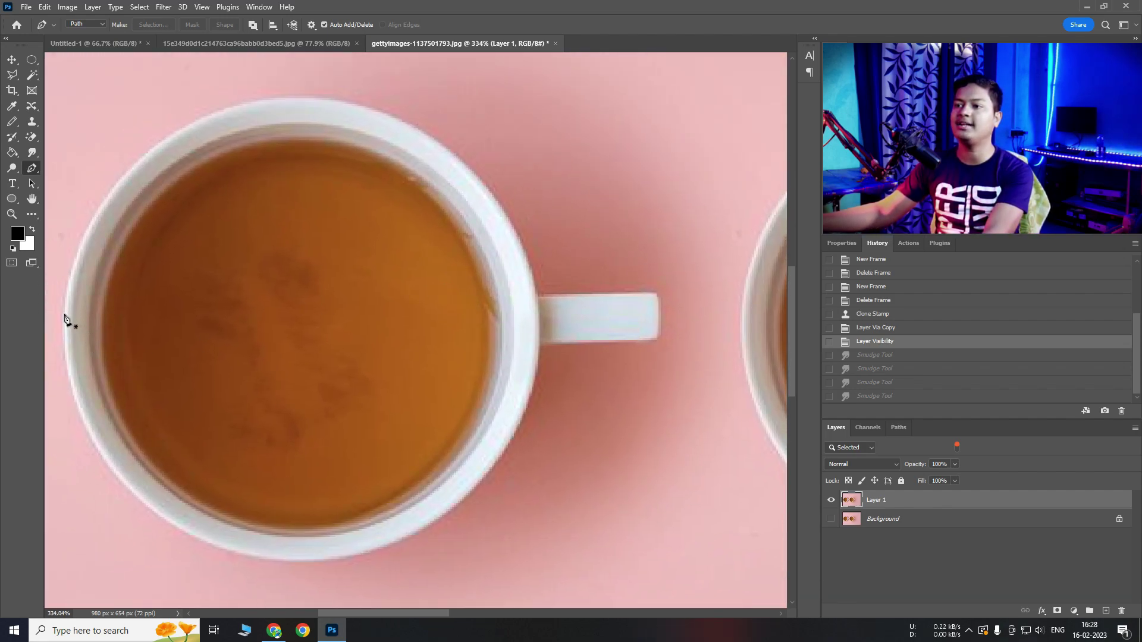
{"action": "left_click", "coordinate": [63, 313]}
{"action": "left_click_drag", "start_coordinate": [329, 98], "coordinate": [569, 113]}
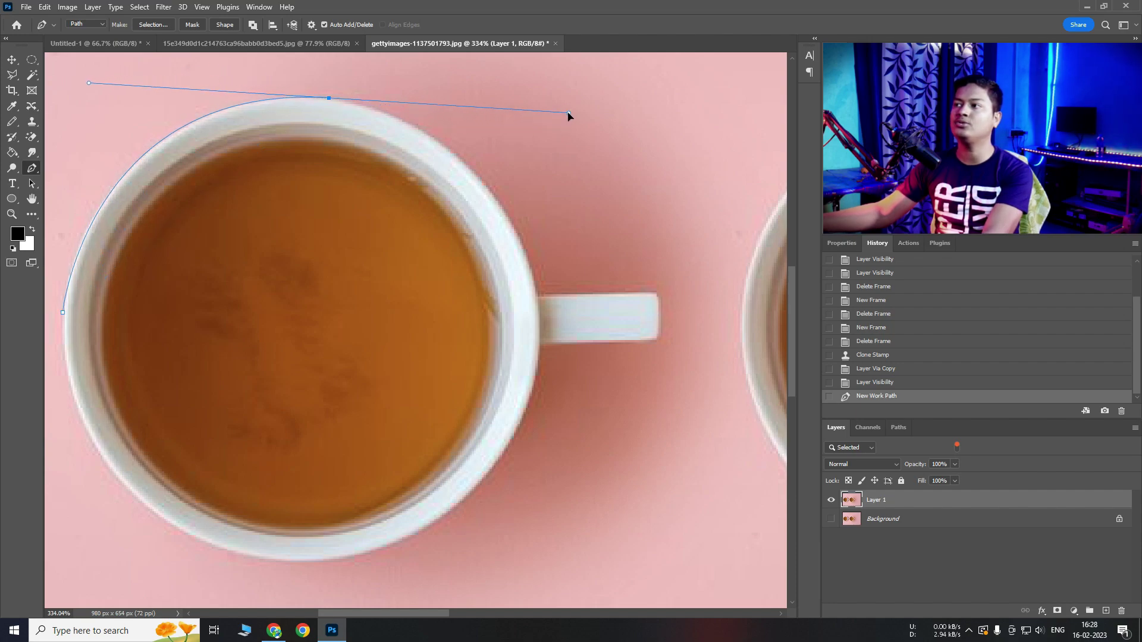
{"action": "left_click", "coordinate": [538, 307]}
{"action": "key", "text": "ctrl+z"}
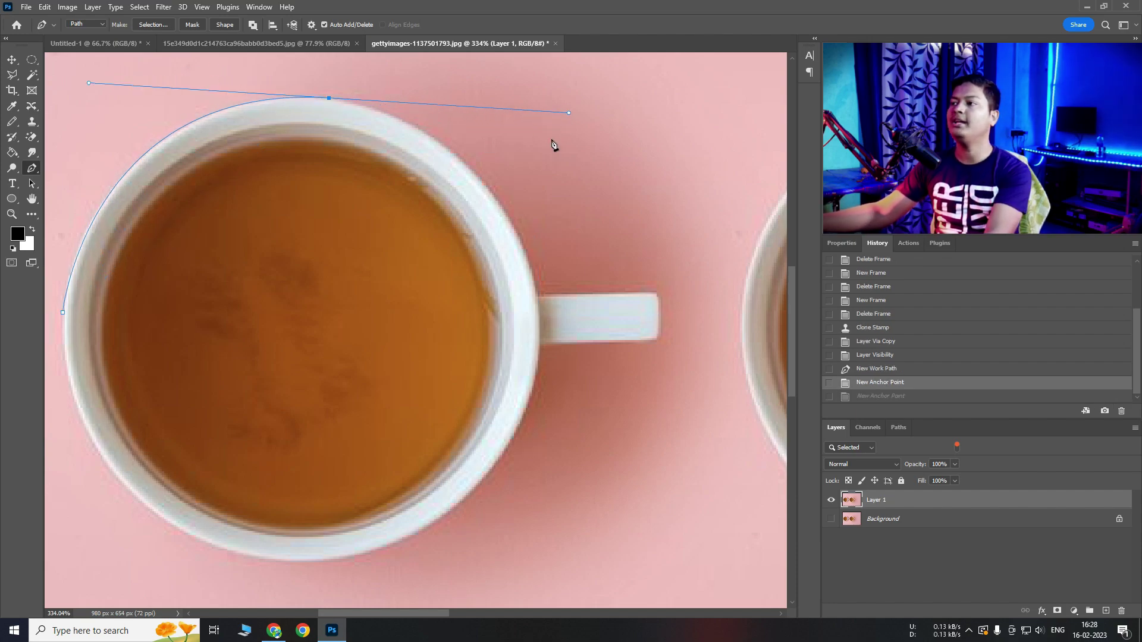
{"action": "left_click_drag", "start_coordinate": [569, 113], "coordinate": [329, 99]}
Step: Extend the path along the rim to a curved anchor where the cup meets its handle, and remove the outgoing direction line
{"action": "left_click_drag", "start_coordinate": [539, 351], "coordinate": [540, 580]}
{"action": "left_click_drag", "start_coordinate": [546, 537], "coordinate": [570, 356]}
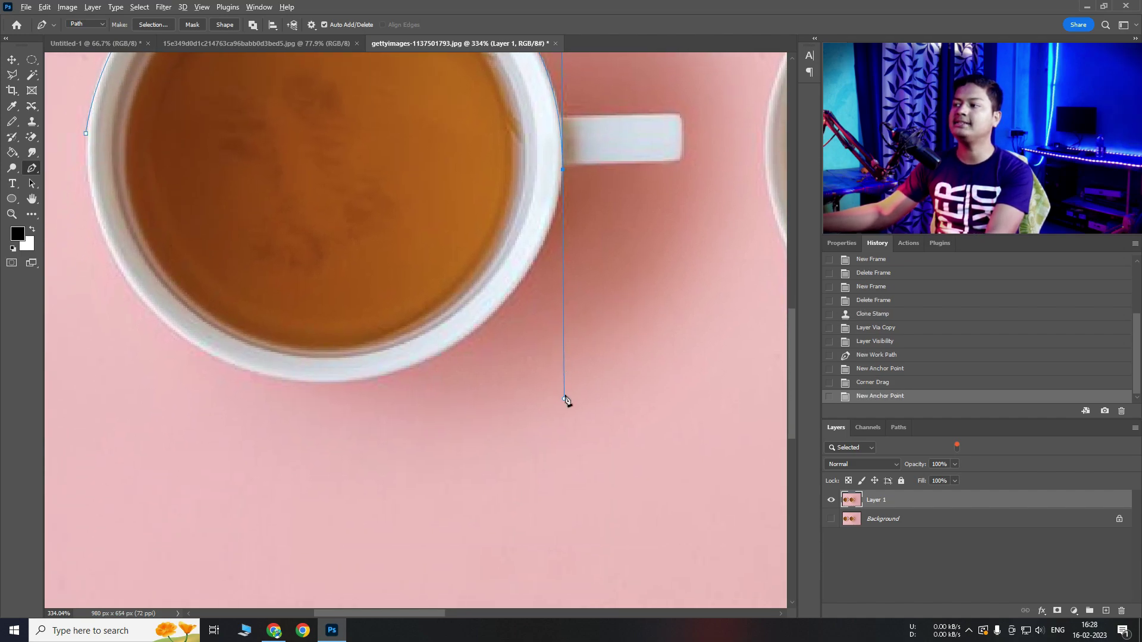
{"action": "left_click", "coordinate": [562, 170], "text": "alt"}
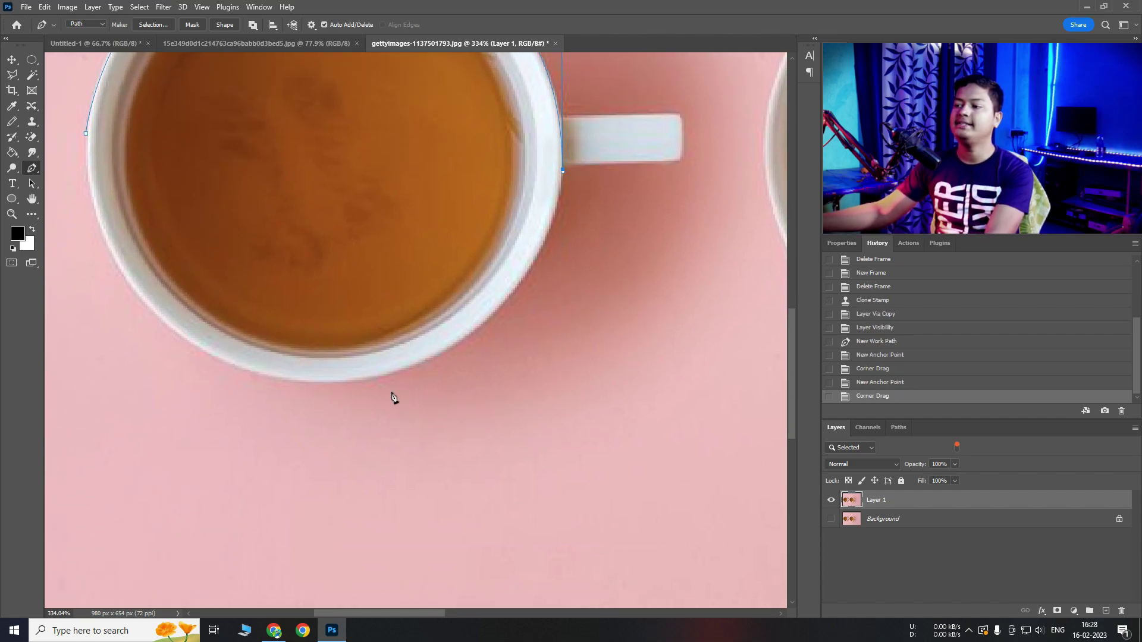
Step: Close the Pen path around the left cup by way of a curved anchor at the cup's bottom, and delete the path
{"action": "mouse_move", "coordinate": [332, 380]}
{"action": "left_mouse_down"}
{"action": "mouse_move", "coordinate": [102, 359]}
{"action": "mouse_move", "coordinate": [131, 376]}
{"action": "mouse_move", "coordinate": [121, 389]}
{"action": "mouse_move", "coordinate": [332, 379]}
{"action": "left_mouse_up"}
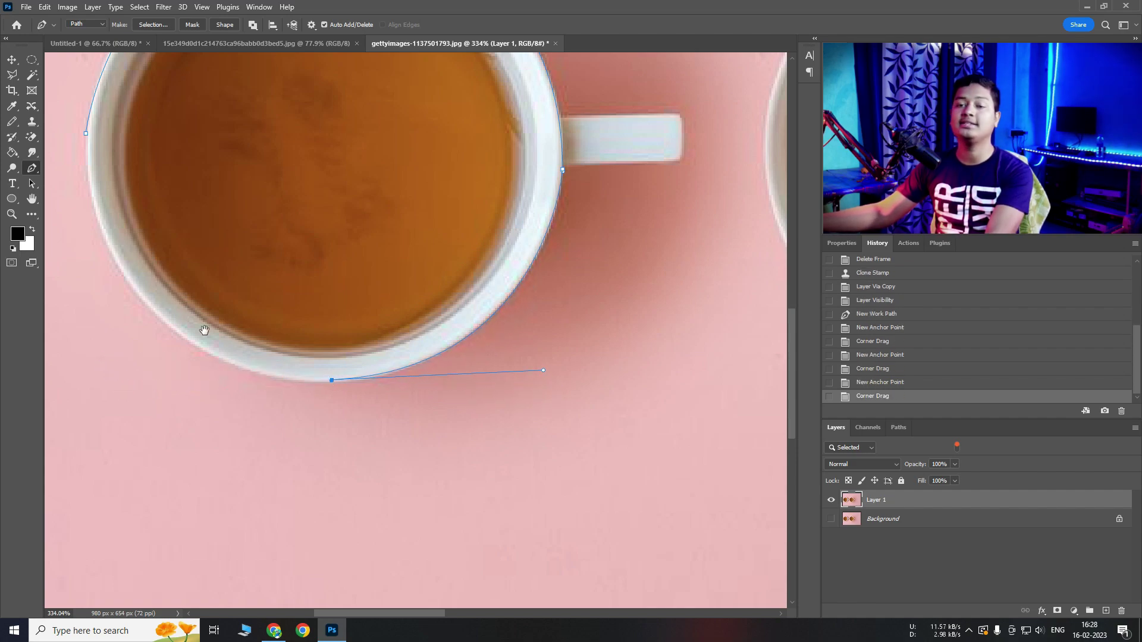
{"action": "left_click_drag", "start_coordinate": [187, 314], "coordinate": [295, 450]}
{"action": "left_click_drag", "start_coordinate": [196, 270], "coordinate": [191, 324]}
{"action": "left_click_drag", "start_coordinate": [261, 379], "coordinate": [292, 33]}
{"action": "left_click_drag", "start_coordinate": [440, 202], "coordinate": [384, 181]}
{"action": "left_click_drag", "start_coordinate": [488, 189], "coordinate": [412, 326]}
{"action": "left_click_drag", "start_coordinate": [443, 262], "coordinate": [478, 274]}
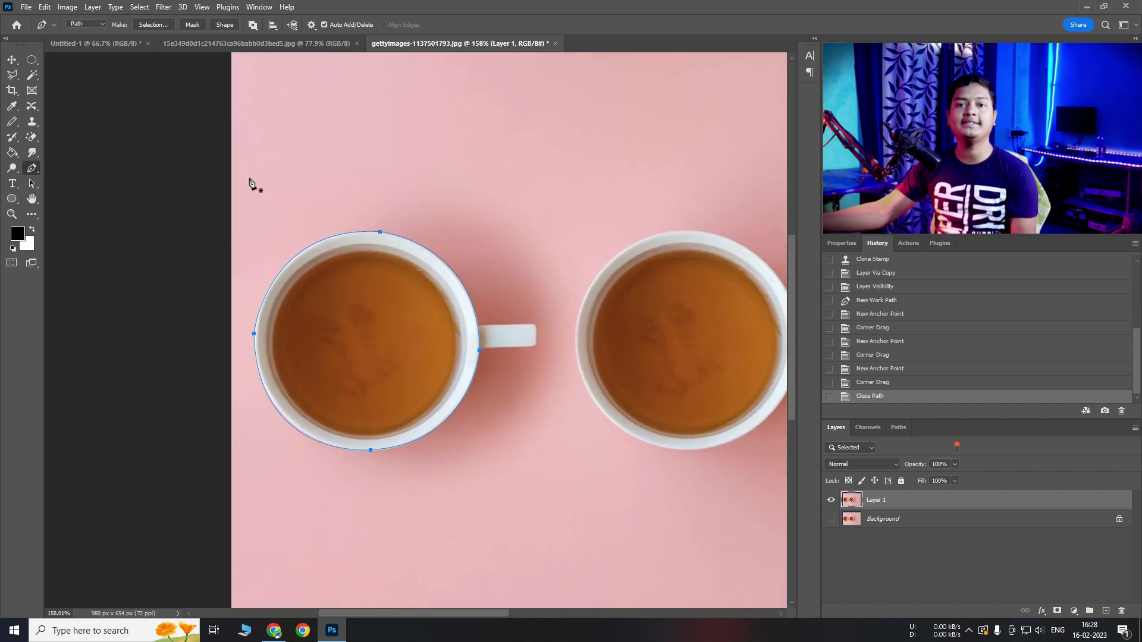
{"action": "right_click", "coordinate": [372, 322]}
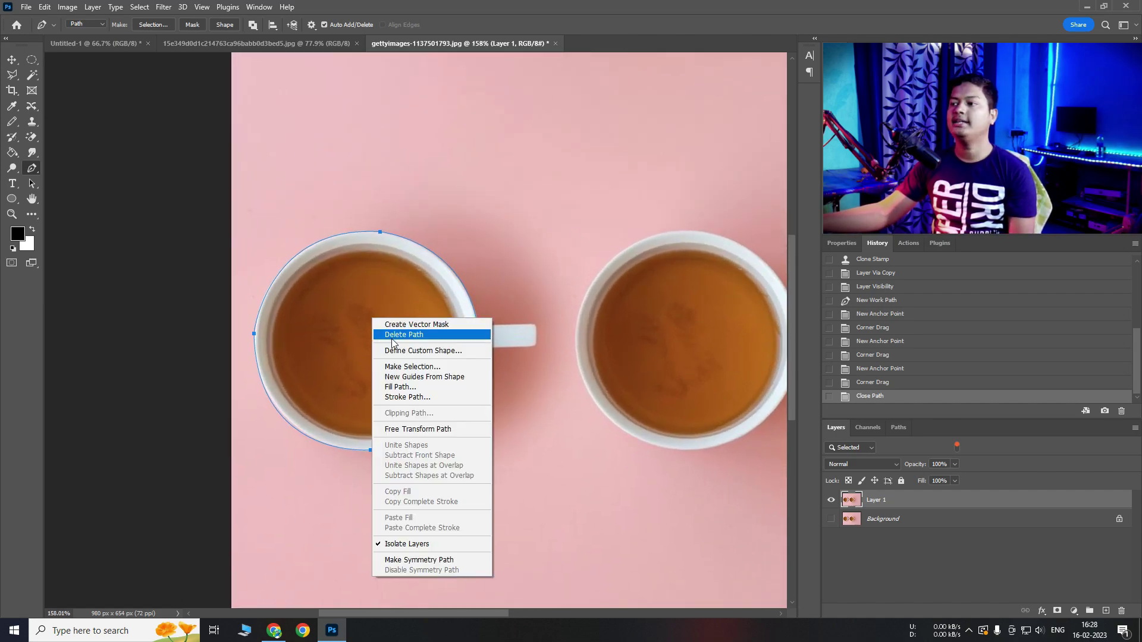
{"action": "left_click", "coordinate": [395, 337]}
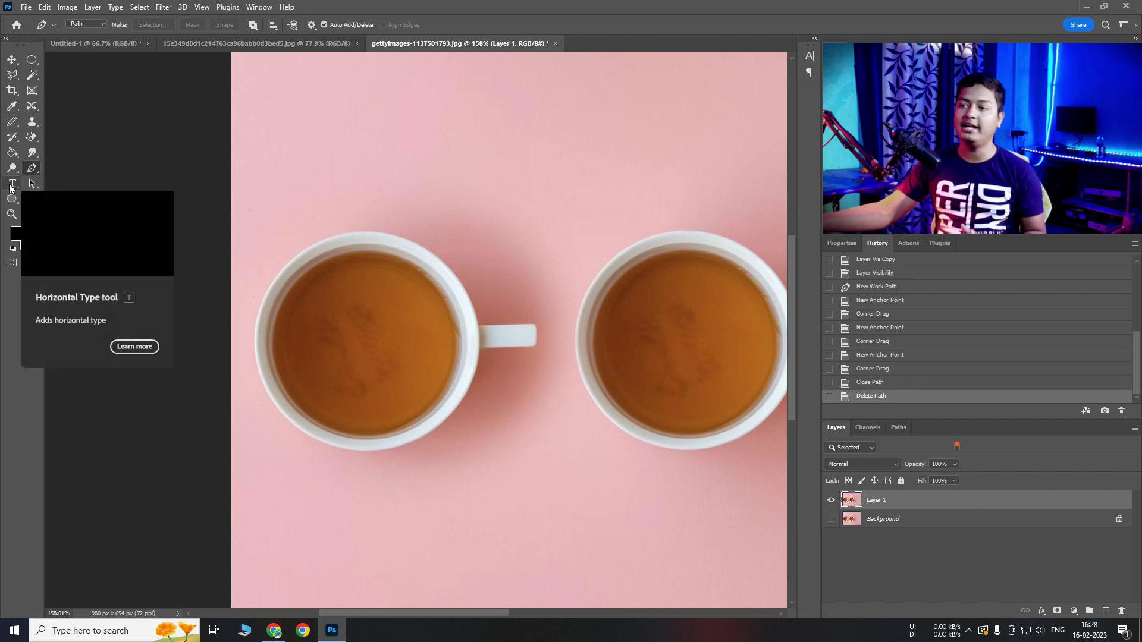
Step: Add a horizontal text line with a person's first name above the left cup and move it toward the gap between the cups
{"action": "left_click_drag", "start_coordinate": [16, 186], "coordinate": [83, 185]}
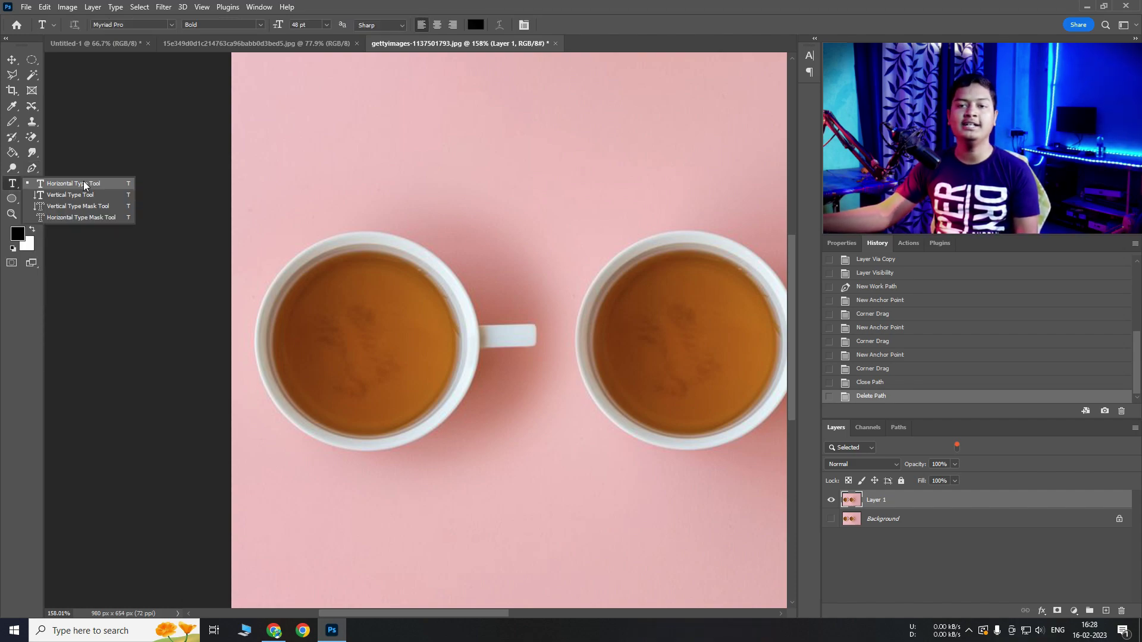
{"action": "left_click", "coordinate": [84, 182]}
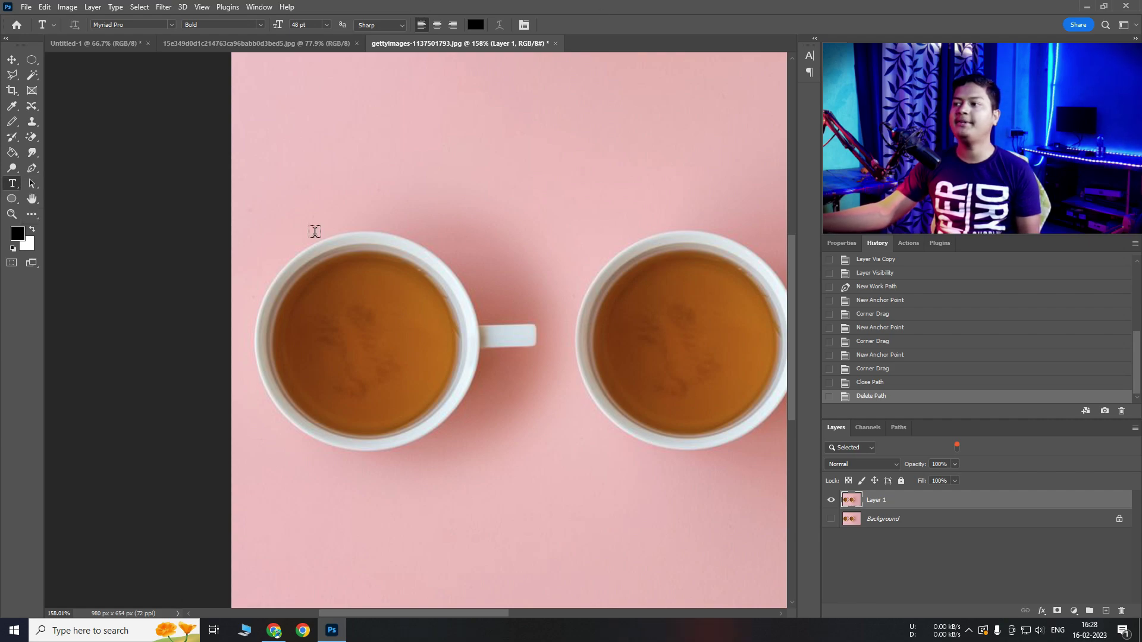
{"action": "left_click", "coordinate": [358, 153]}
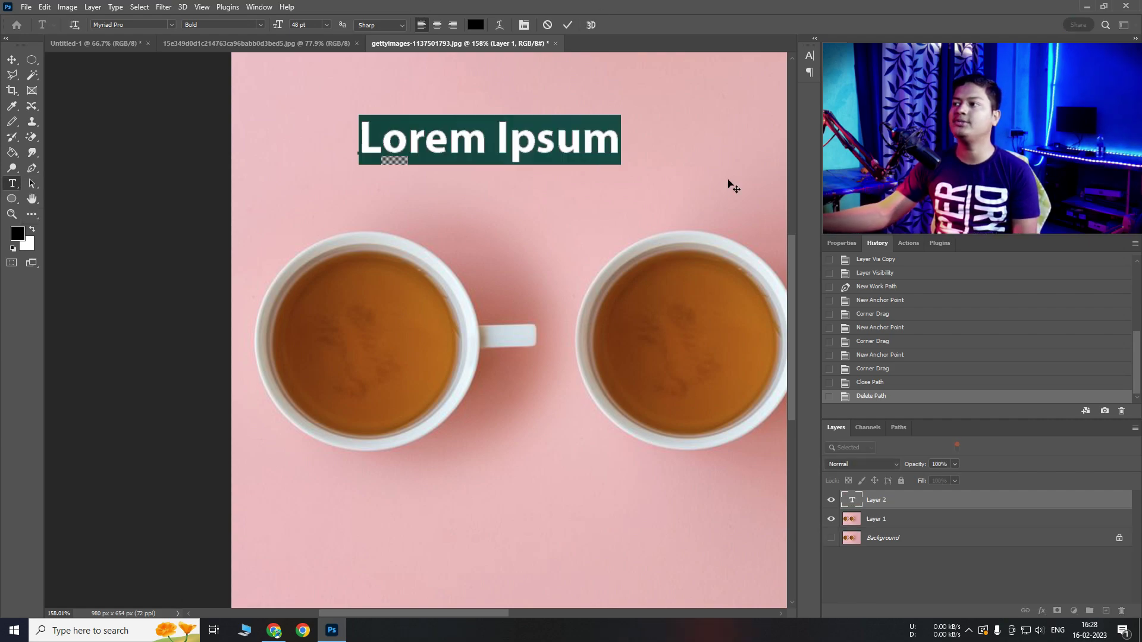
{"action": "type", "text": "Bikash"}
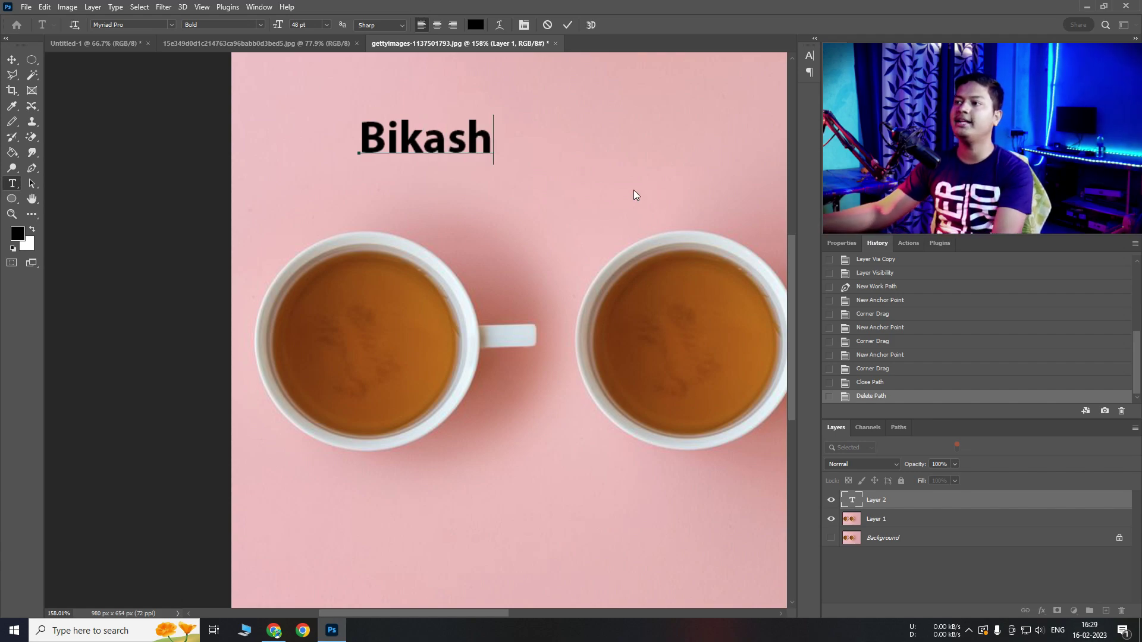
{"action": "left_click", "coordinate": [12, 60]}
{"action": "left_click_drag", "start_coordinate": [455, 147], "coordinate": [553, 172]}
{"action": "left_click", "coordinate": [130, 296]}
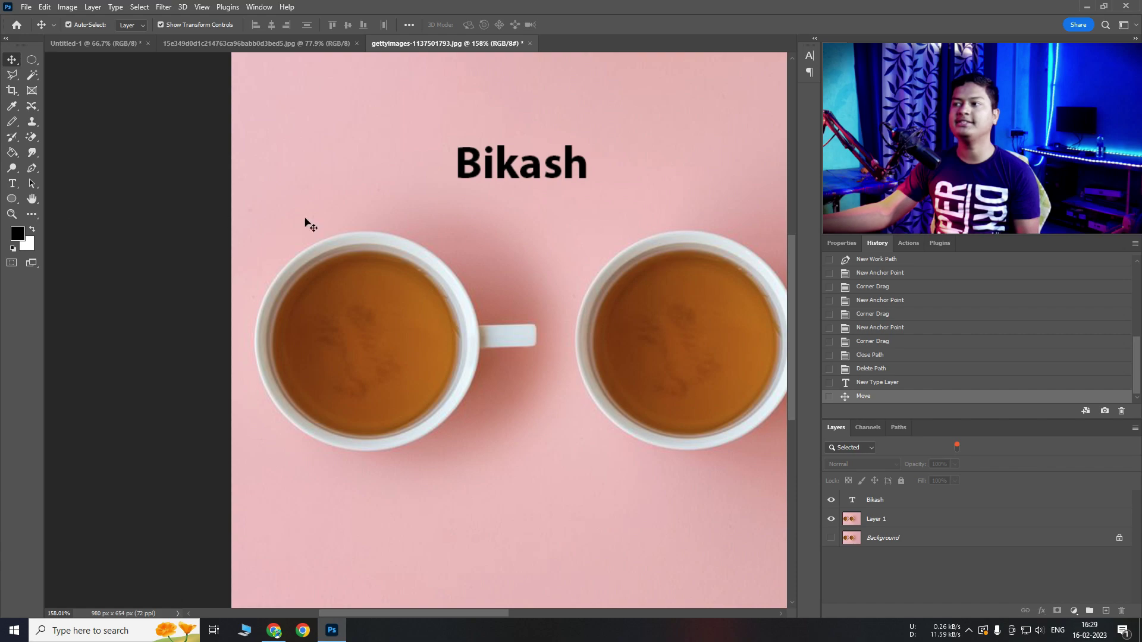
Step: Delete the name text layer and Layer 1, keeping only the Background layer
{"action": "left_click", "coordinate": [493, 174]}
{"action": "key", "text": "Delete"}
{"action": "key", "text": "Delete"}
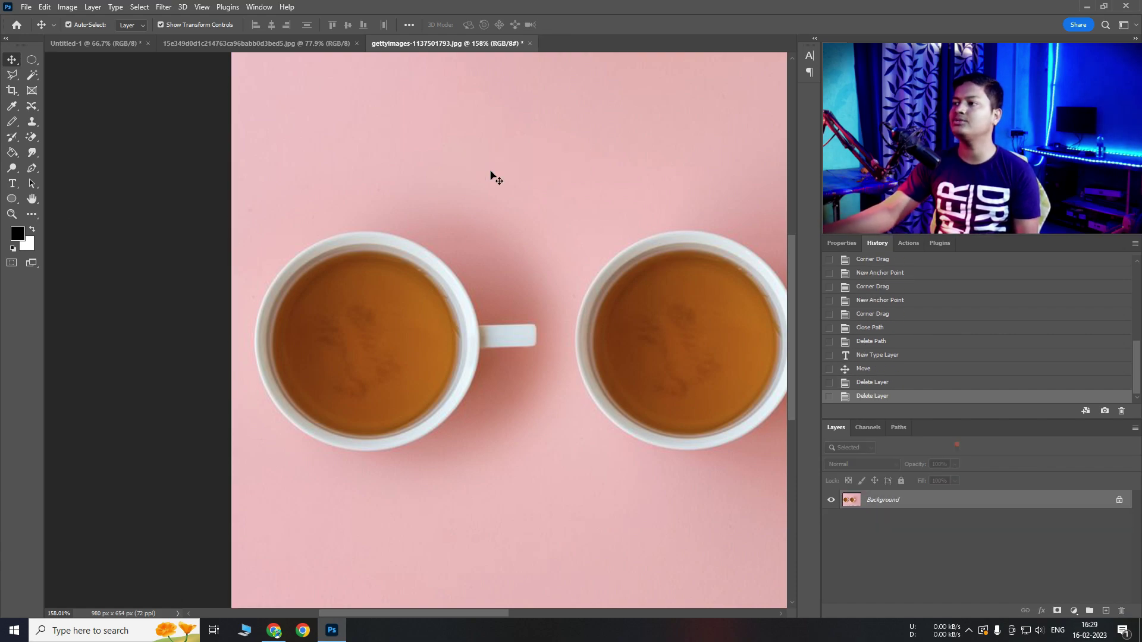
Step: Create a letter-shaped selection reading "cfddffd" down across the left cup with the Vertical Type Mask tool
{"action": "left_click", "coordinate": [14, 185]}
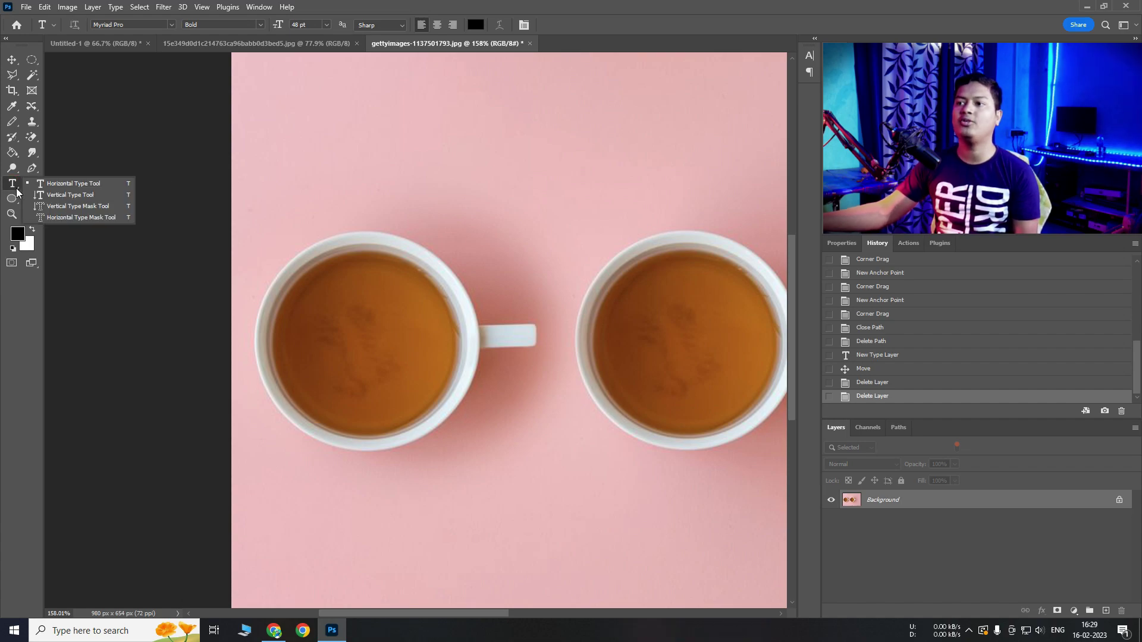
{"action": "left_click", "coordinate": [78, 206]}
{"action": "left_click", "coordinate": [411, 142]}
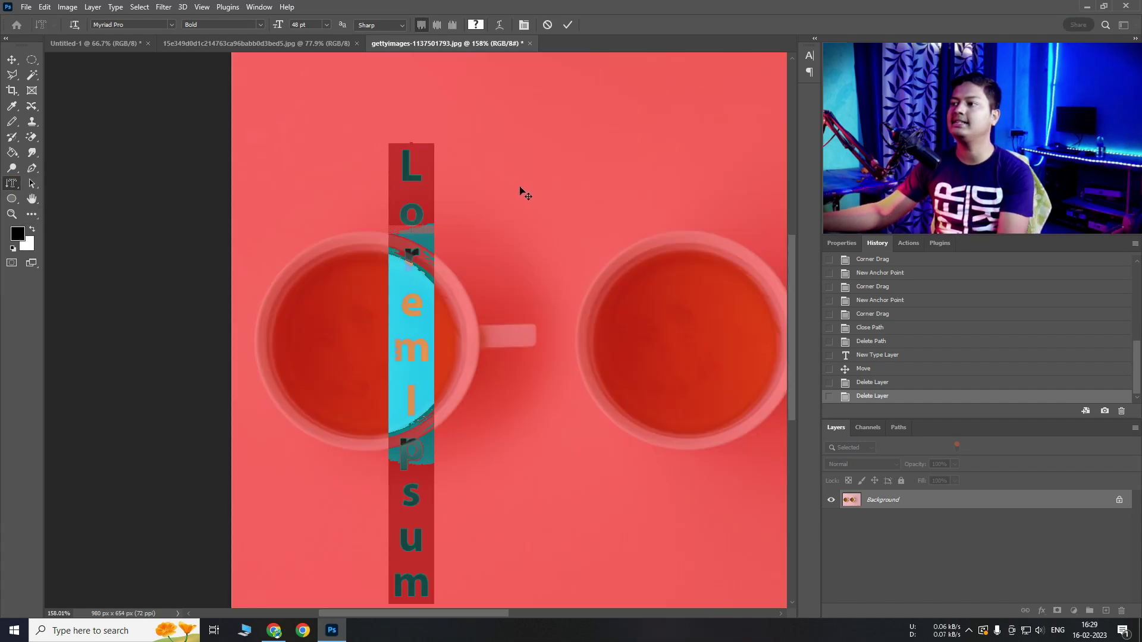
{"action": "type", "text": "cfddffd"}
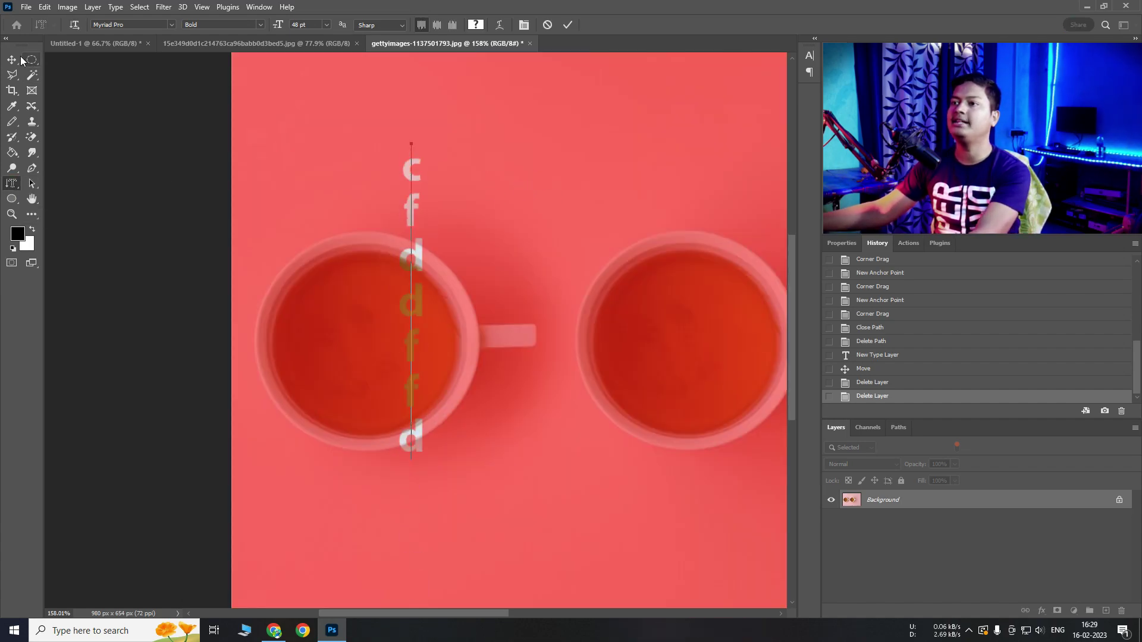
{"action": "left_click", "coordinate": [20, 59]}
Step: Shift the pixels inside the letter-shaped selection slightly to the right, undo the move and deselect
{"action": "mouse_move", "coordinate": [418, 259]}
{"action": "left_mouse_down"}
{"action": "mouse_move", "coordinate": [473, 212]}
{"action": "mouse_move", "coordinate": [547, 197]}
{"action": "mouse_move", "coordinate": [426, 276]}
{"action": "left_mouse_up"}
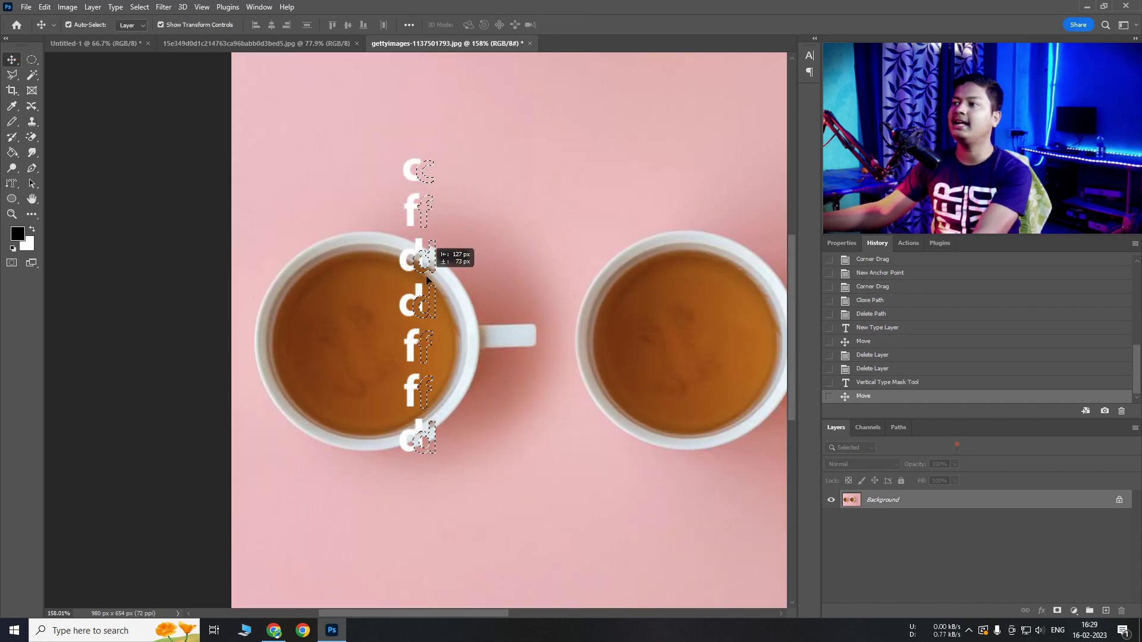
{"action": "key", "text": "ctrl+z"}
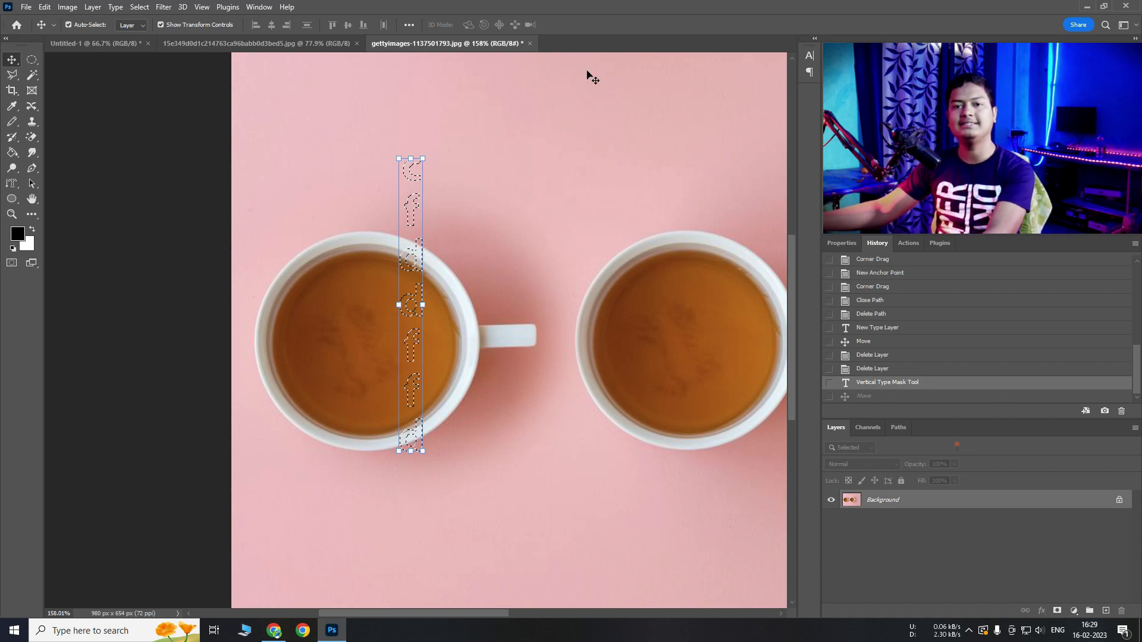
{"action": "key", "text": "ctrl+d"}
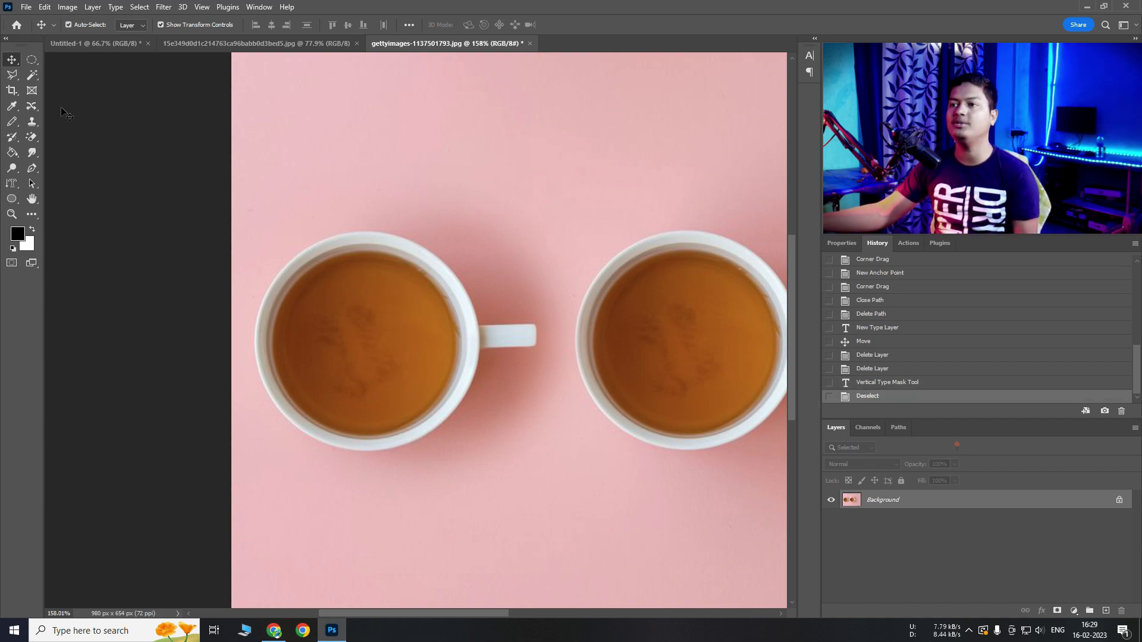
Step: Switch the type tool back to Horizontal Type, and show the variants of the Path Selection tool
{"action": "left_click", "coordinate": [12, 183]}
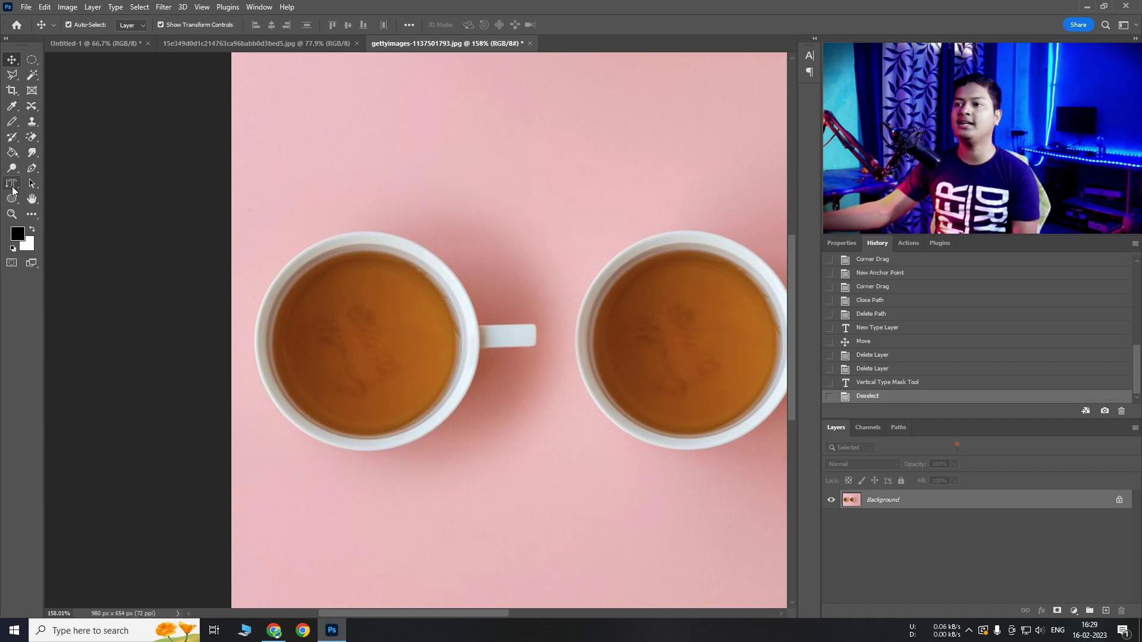
{"action": "left_click", "coordinate": [60, 184]}
{"action": "left_click", "coordinate": [29, 185]}
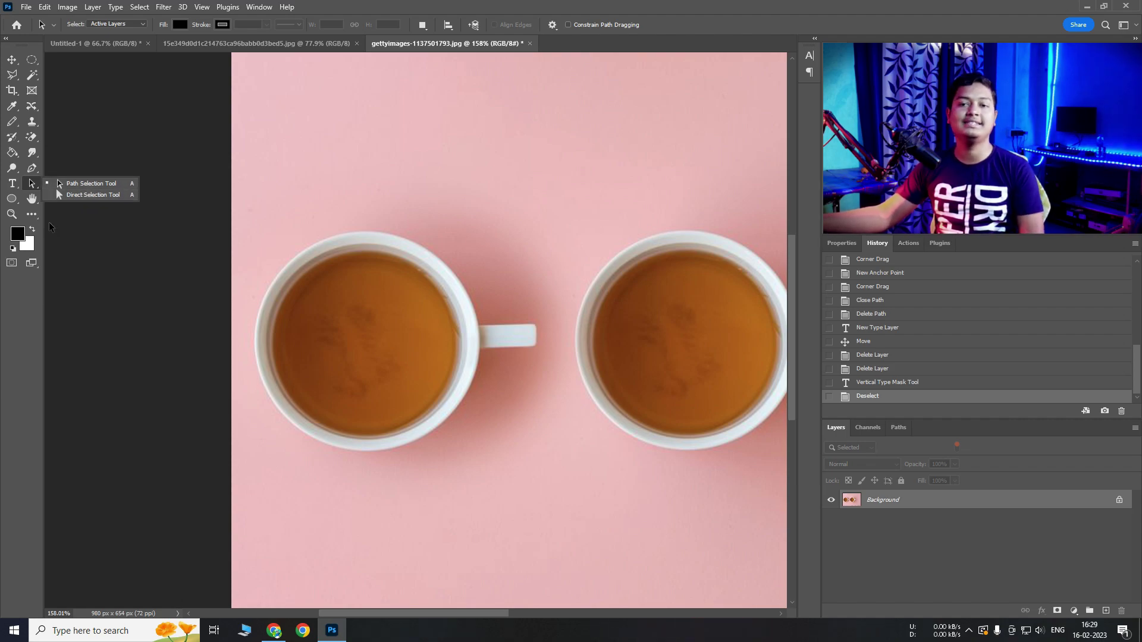
Step: Draw the first Wild Animals custom shape, a tiger, about 270 × 172 px above and between the two cups
{"action": "left_click", "coordinate": [12, 199]}
{"action": "left_click", "coordinate": [12, 198]}
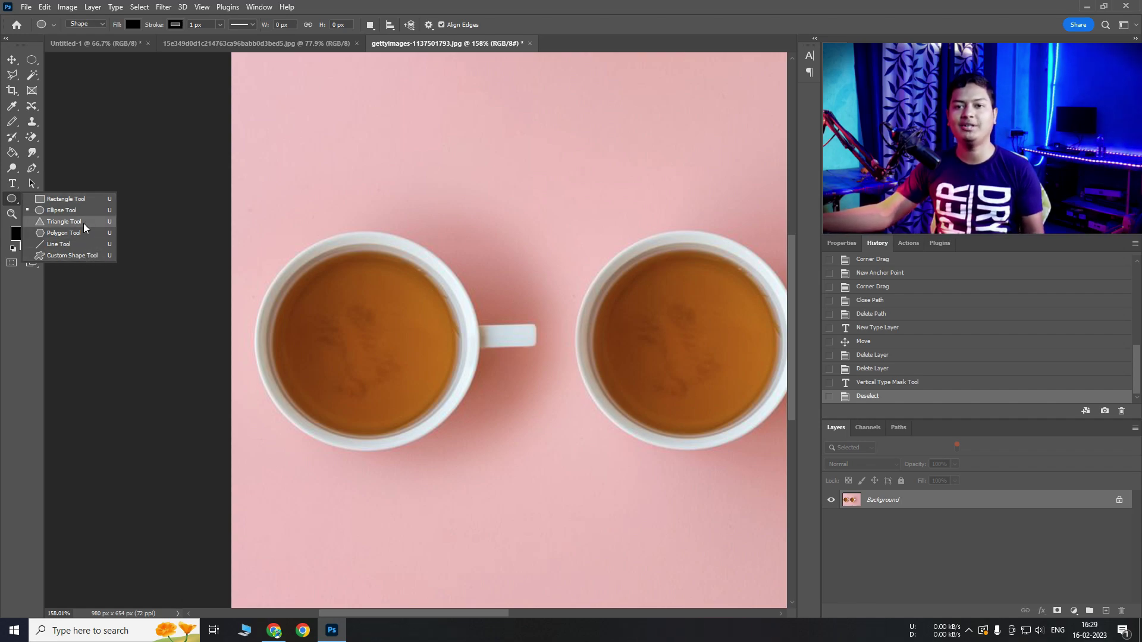
{"action": "left_click", "coordinate": [70, 255]}
{"action": "left_click", "coordinate": [482, 26]}
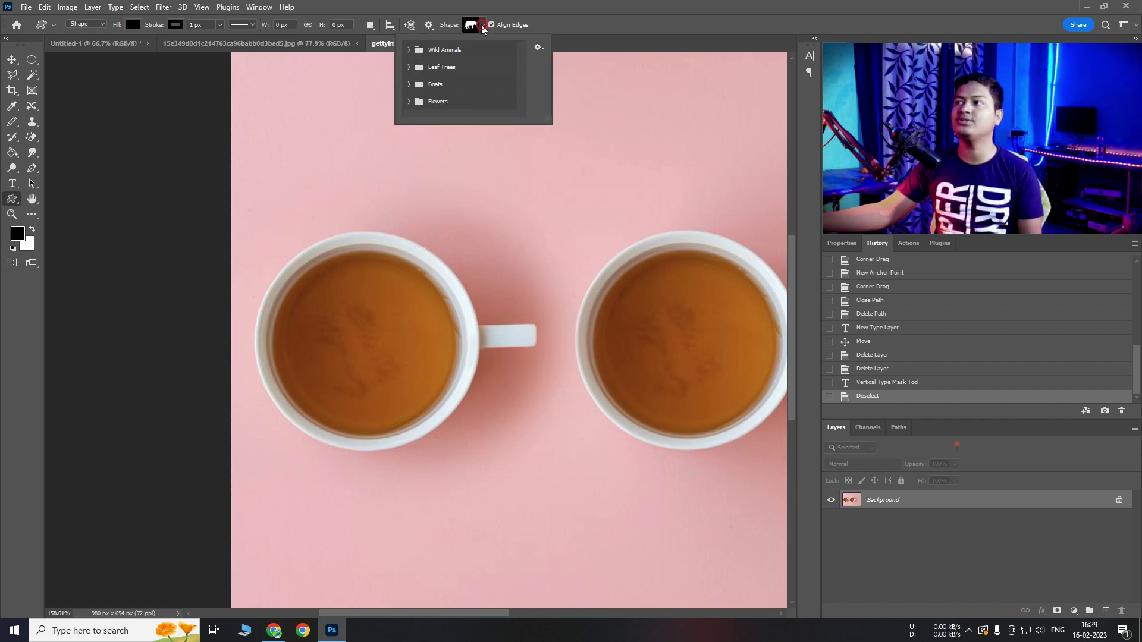
{"action": "left_click", "coordinate": [410, 49]}
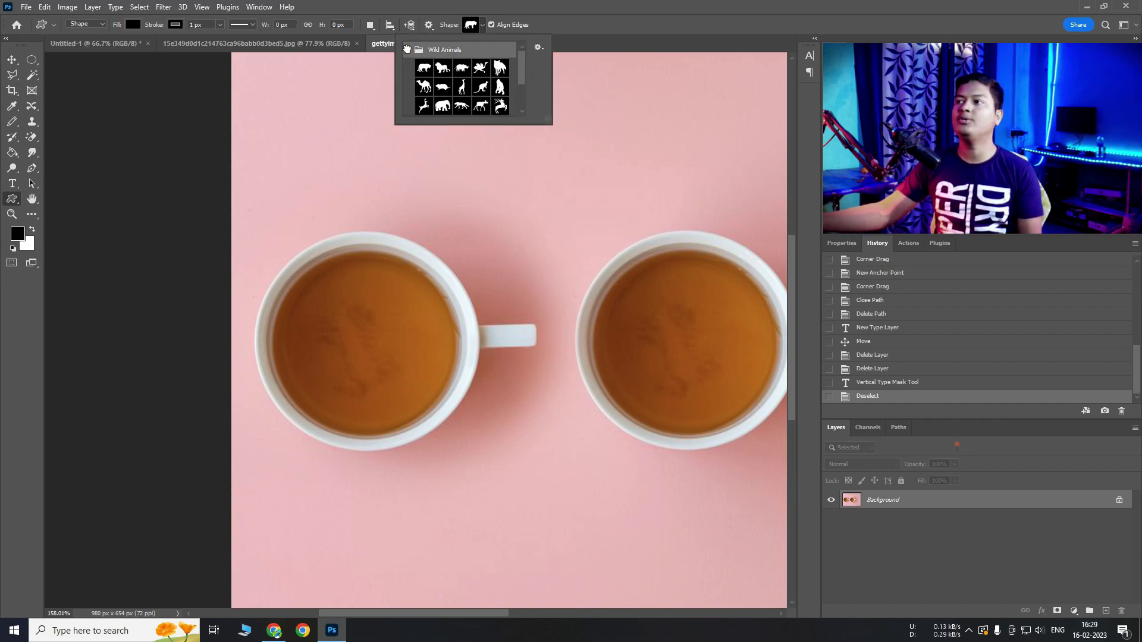
{"action": "left_click", "coordinate": [426, 69]}
{"action": "left_click", "coordinate": [485, 202]}
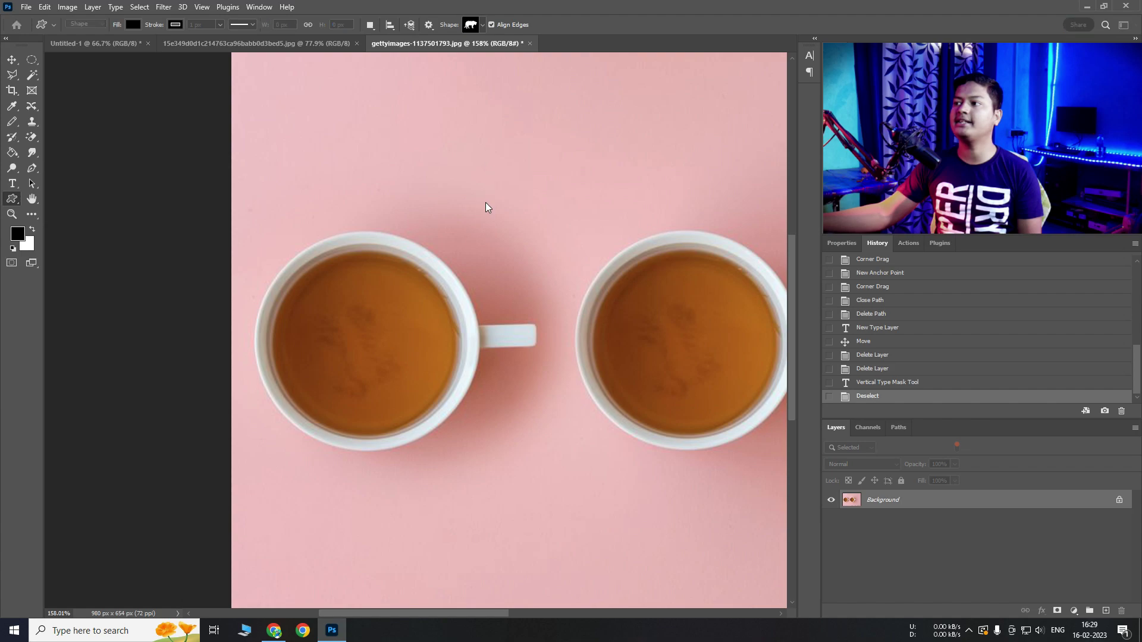
{"action": "left_click", "coordinate": [596, 245]}
{"action": "left_click_drag", "start_coordinate": [416, 125], "coordinate": [668, 286]}
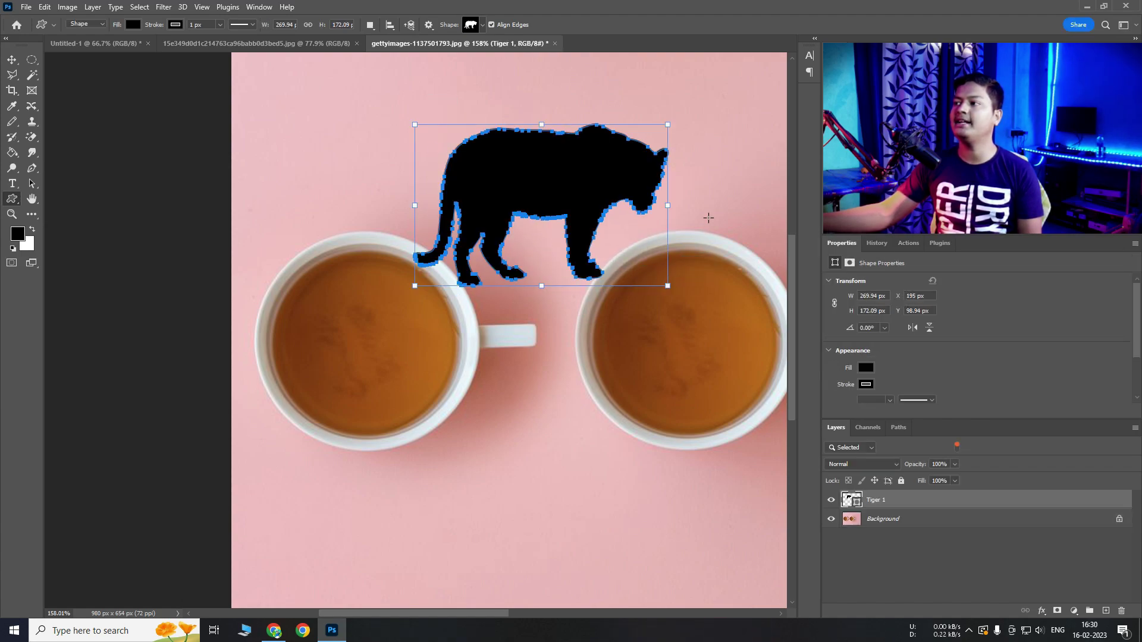
Step: Look at the tiger shape's context options without applying any, and delete the tiger layer
{"action": "right_click", "coordinate": [564, 177]}
{"action": "left_click", "coordinate": [715, 5]}
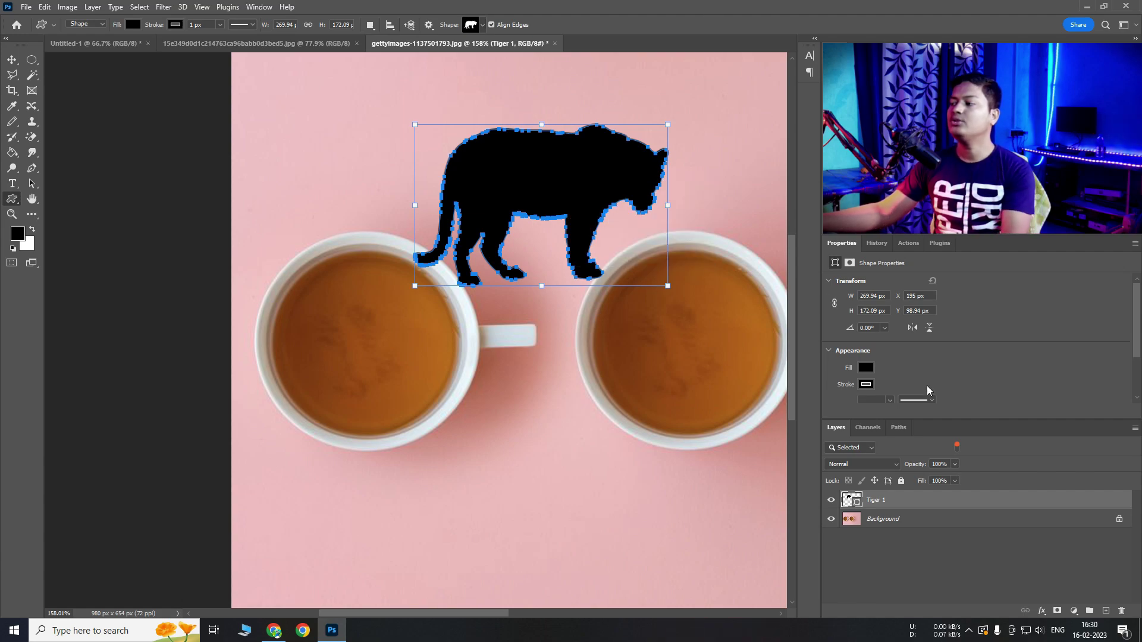
{"action": "left_click_drag", "start_coordinate": [964, 497], "coordinate": [1122, 611]}
Step: Draw a slanted line about 318 px long above the cups with the Line tool, and look at its context options
{"action": "right_click", "coordinate": [12, 199]}
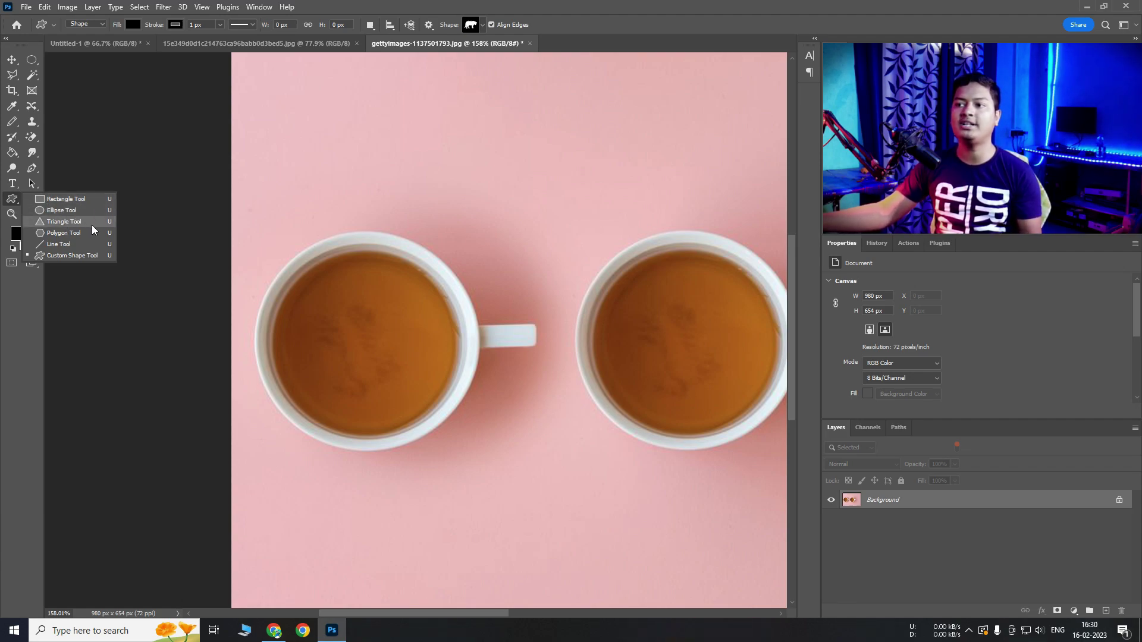
{"action": "left_click", "coordinate": [400, 216]}
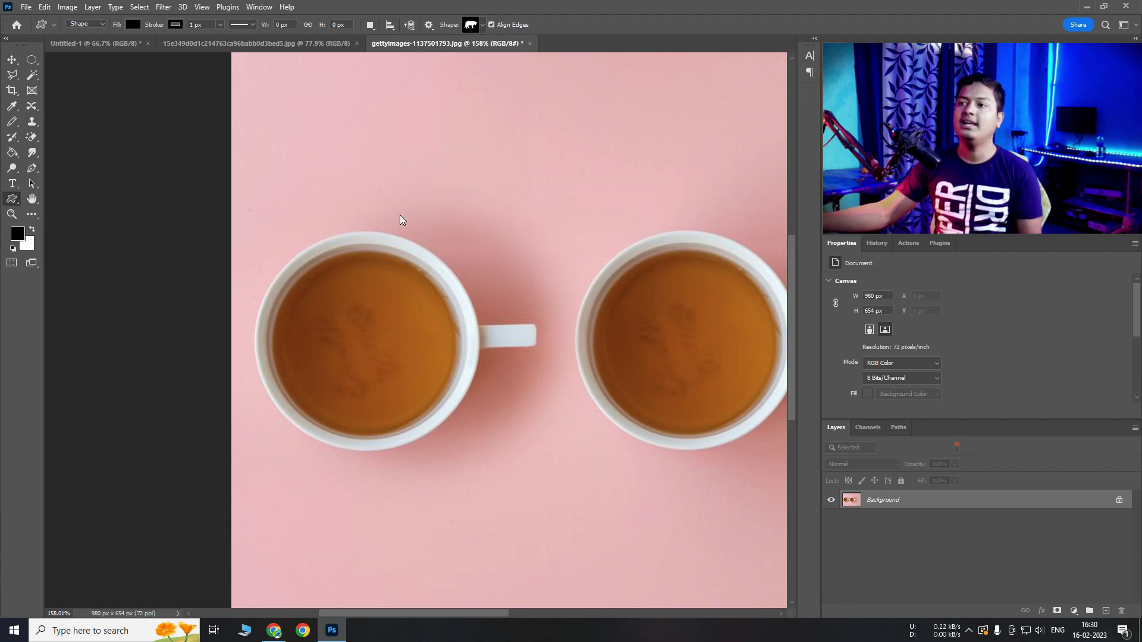
{"action": "left_click_drag", "start_coordinate": [322, 203], "coordinate": [615, 143]}
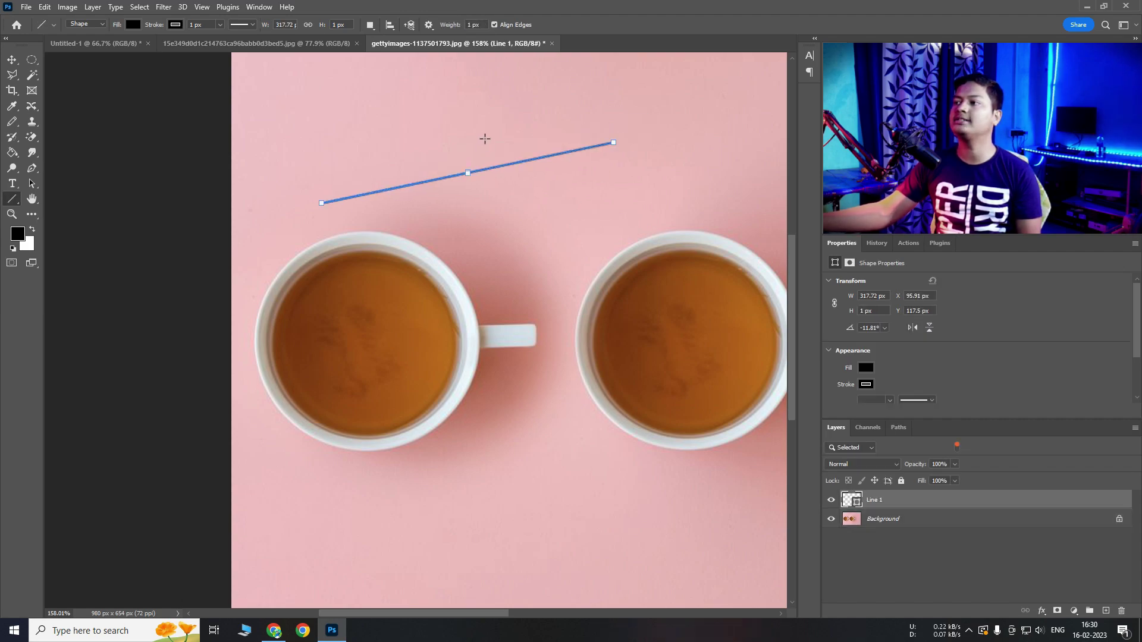
{"action": "right_click", "coordinate": [397, 192]}
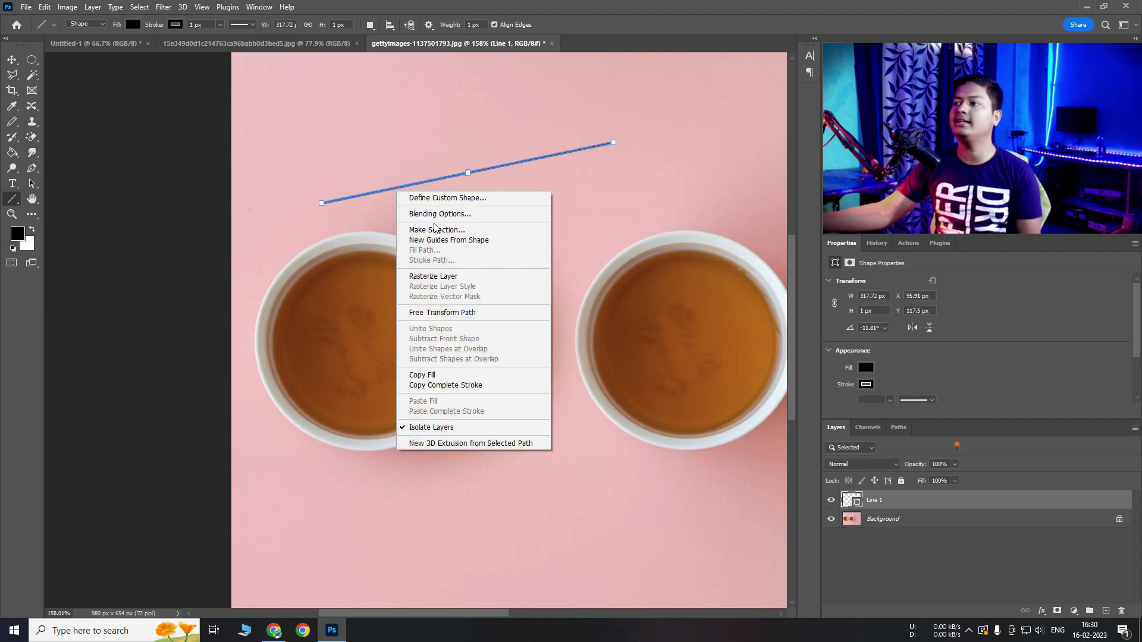
{"action": "left_click", "coordinate": [606, 2]}
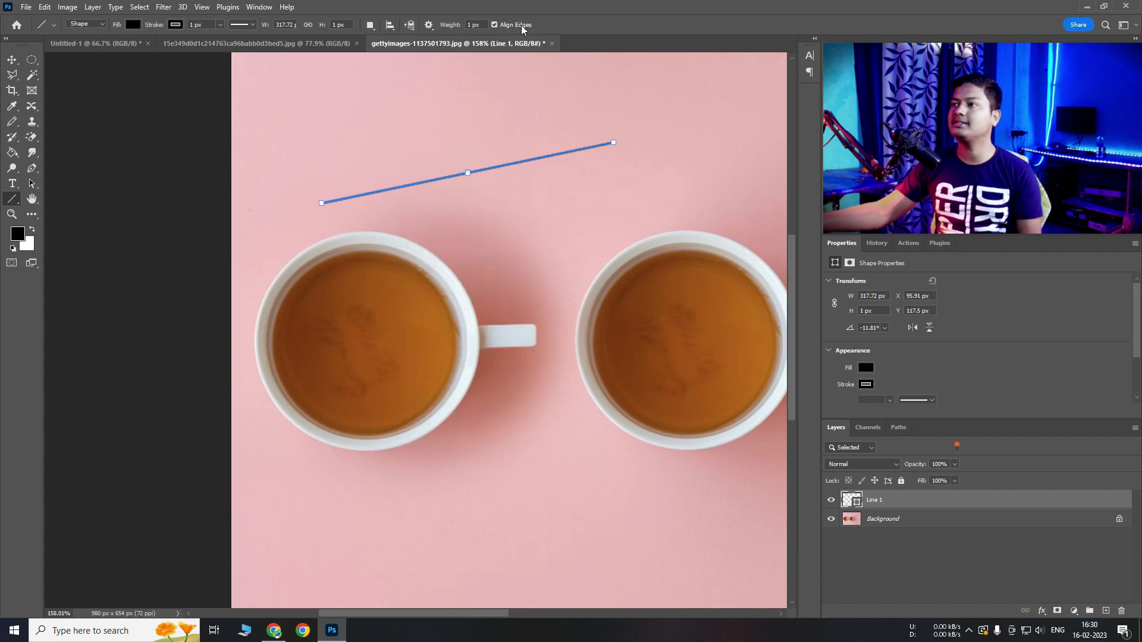
Step: Deselect the slanted line to view it up close, and delete its layer
{"action": "left_click", "coordinate": [13, 61]}
{"action": "left_click", "coordinate": [553, 249]}
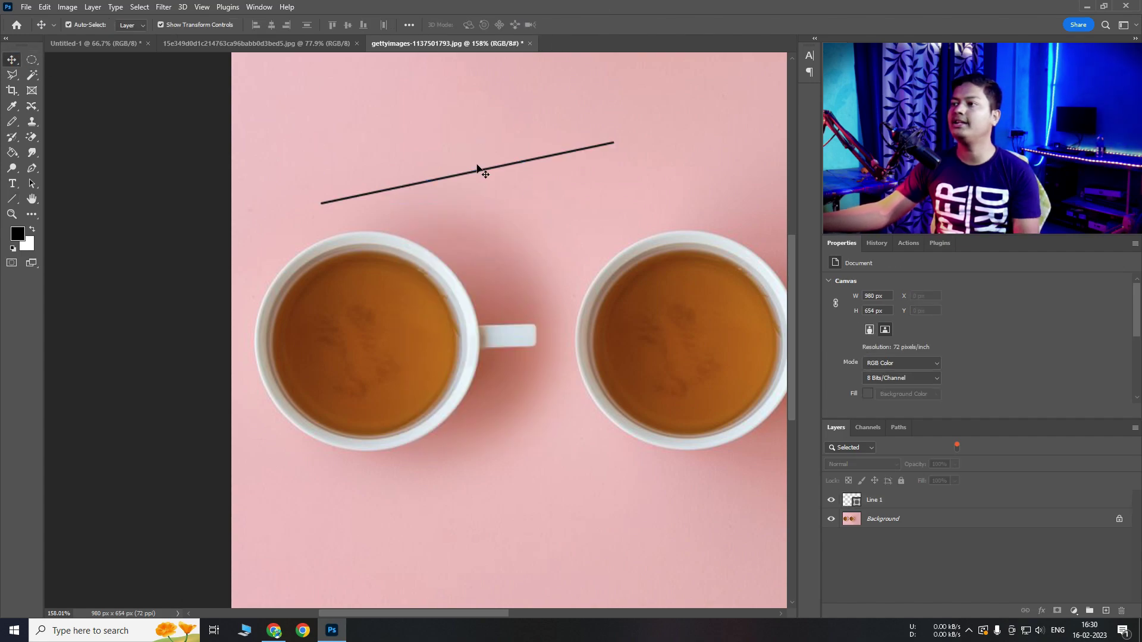
{"action": "left_click_drag", "start_coordinate": [454, 170], "coordinate": [476, 179]}
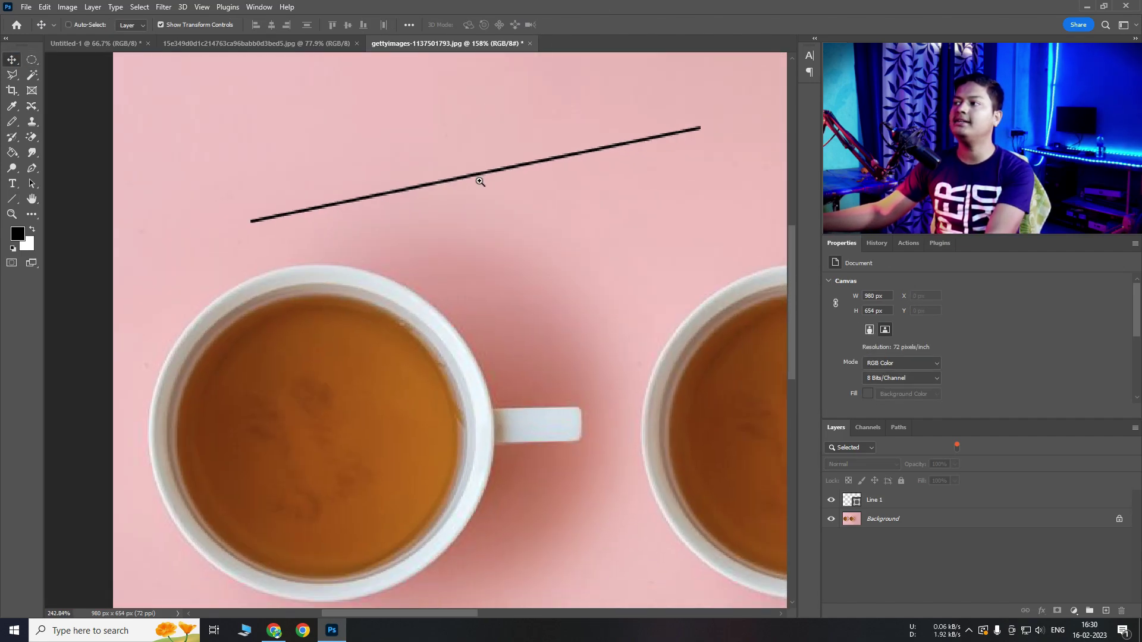
{"action": "left_click", "coordinate": [905, 503]}
{"action": "left_click_drag", "start_coordinate": [905, 503], "coordinate": [1121, 611]}
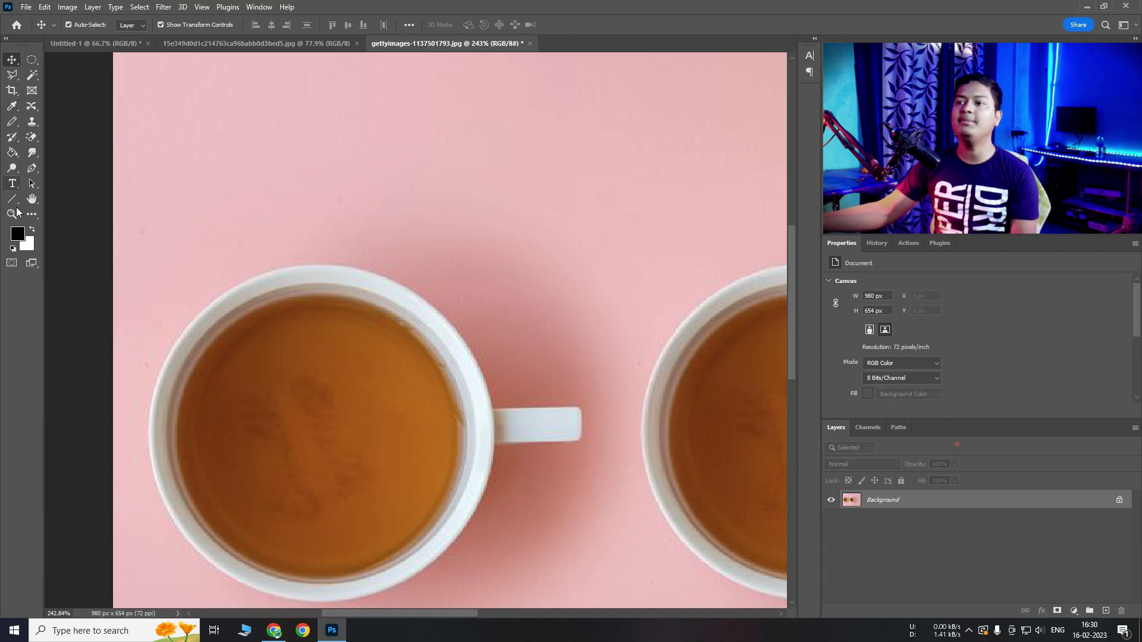
Step: Make the Rectangle tool the active shape tool, and show the list of shape tool variants again
{"action": "right_click", "coordinate": [11, 201]}
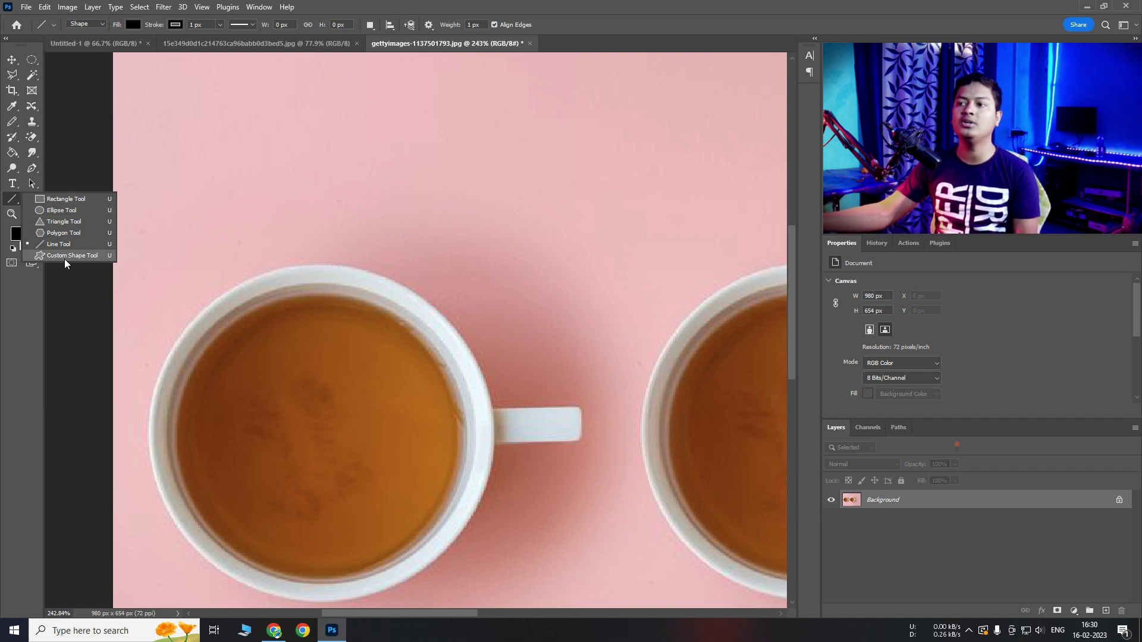
{"action": "left_click", "coordinate": [46, 201]}
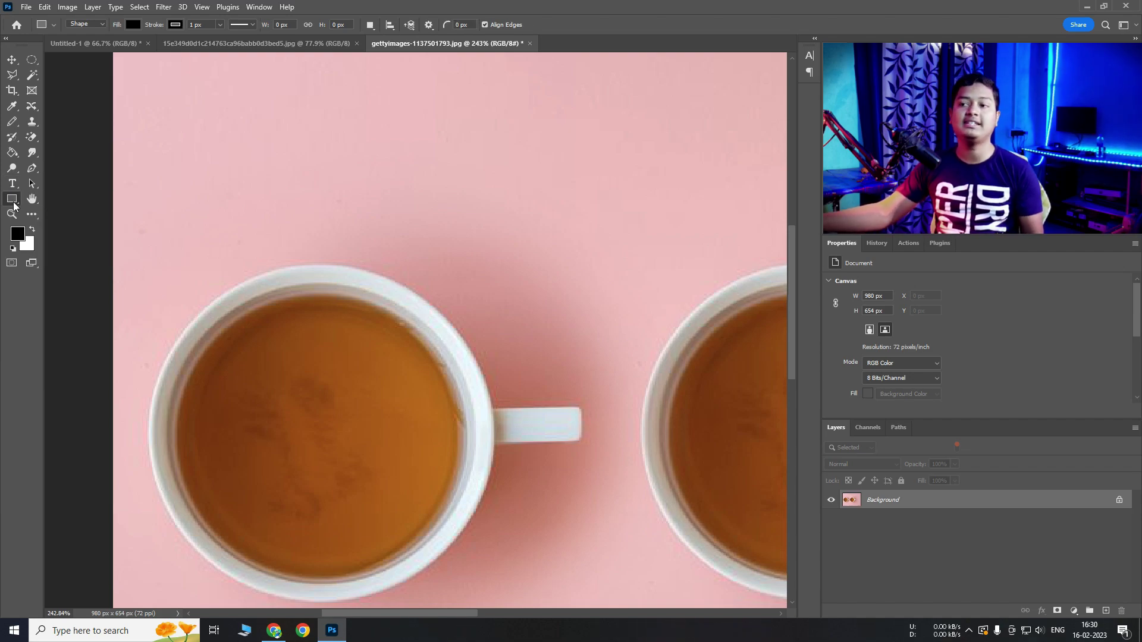
{"action": "right_click", "coordinate": [13, 202]}
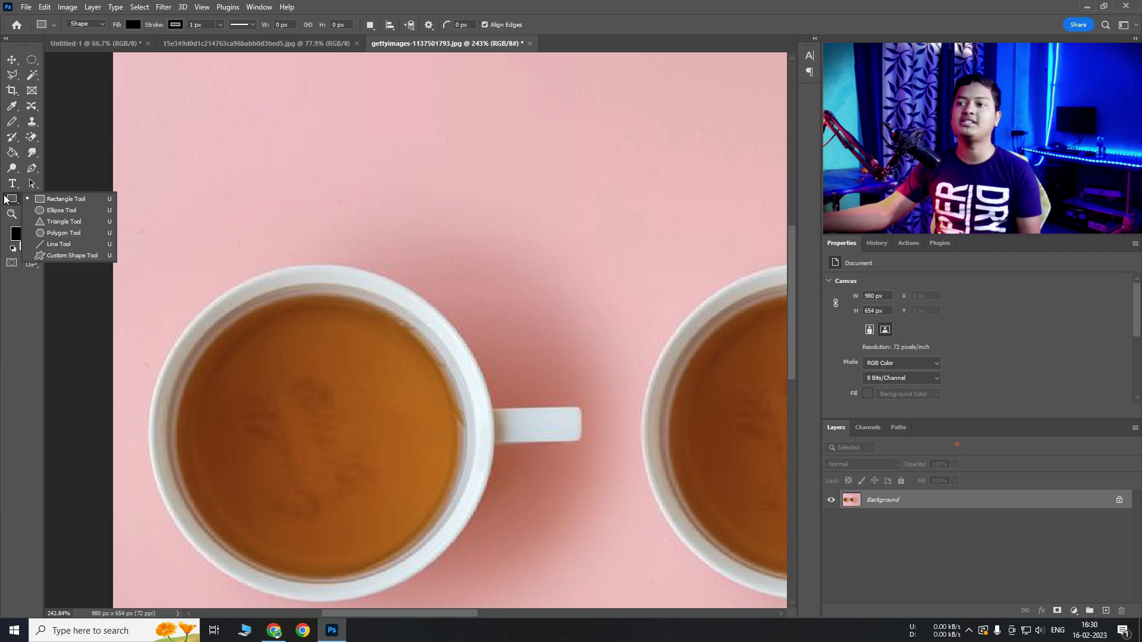
Step: Draw a black rectangle about 211 by 94 px above the cups with fully rounded corners, and delete its layer
{"action": "left_click", "coordinate": [53, 200]}
{"action": "left_click_drag", "start_coordinate": [371, 137], "coordinate": [677, 274]}
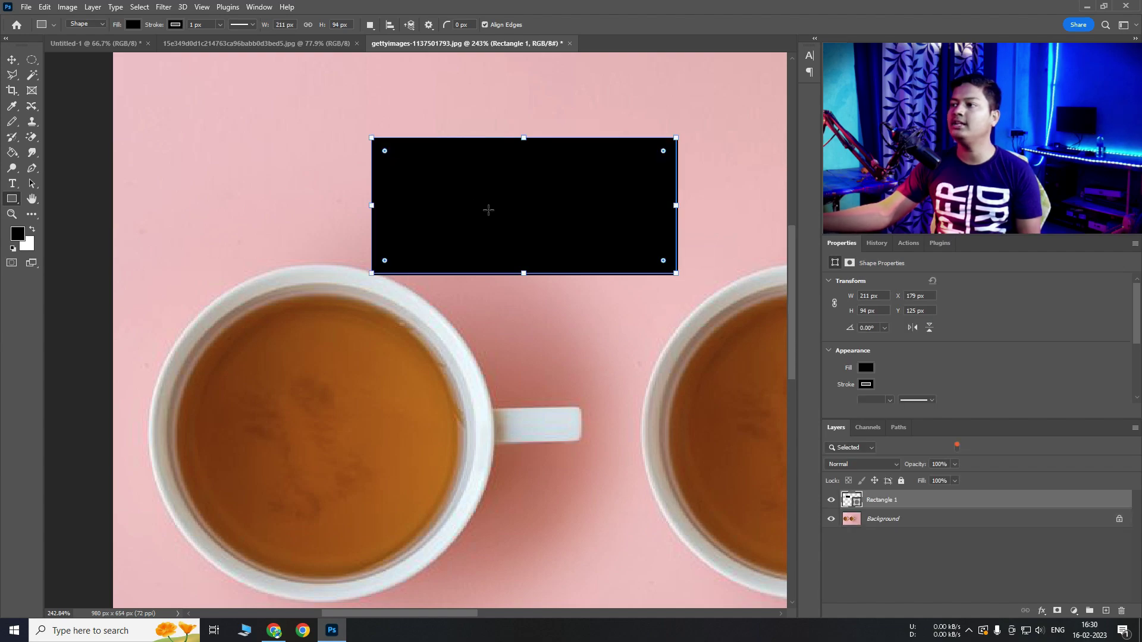
{"action": "left_click_drag", "start_coordinate": [384, 150], "coordinate": [507, 227]}
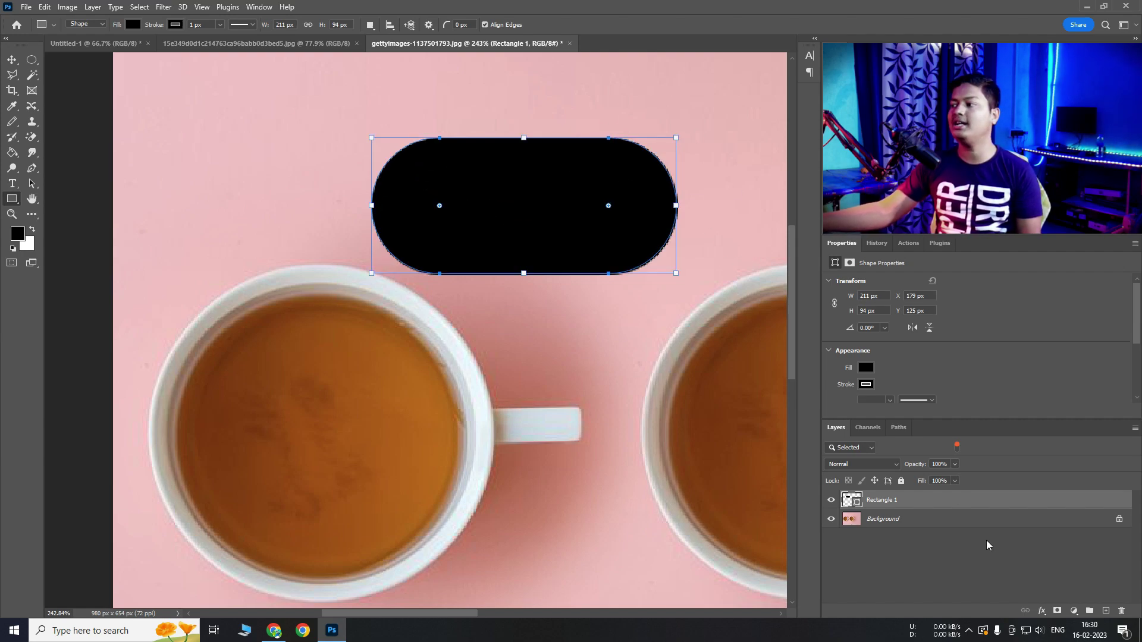
{"action": "left_click_drag", "start_coordinate": [1004, 501], "coordinate": [1121, 611]}
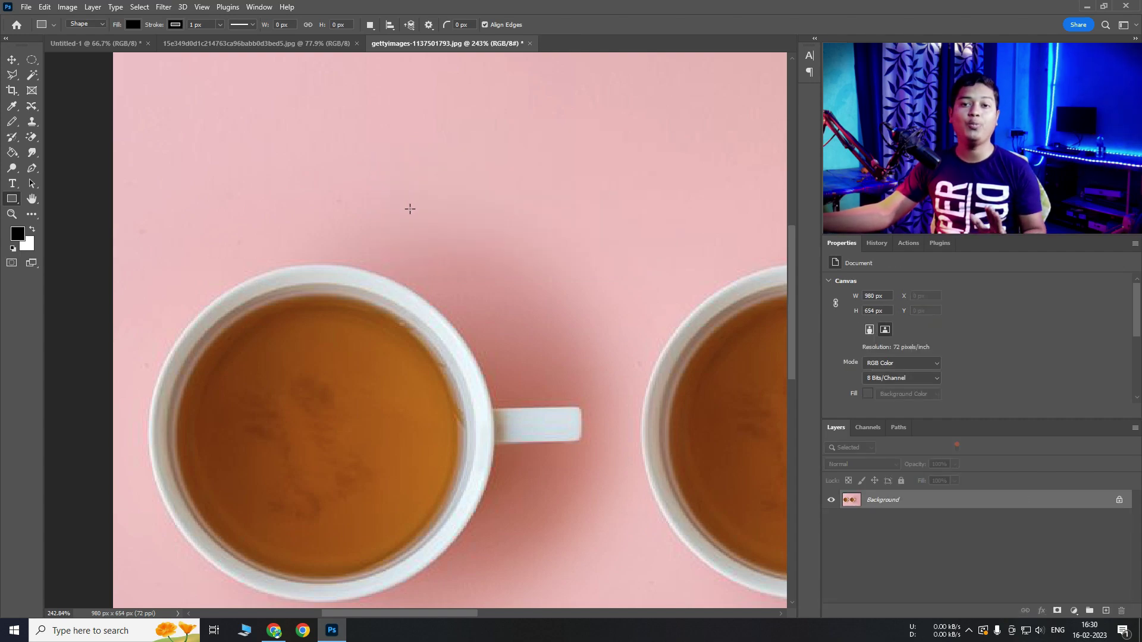
Step: Look at the Hand tool's variants, and pan the cups image slightly with the Hand tool
{"action": "left_click", "coordinate": [35, 197]}
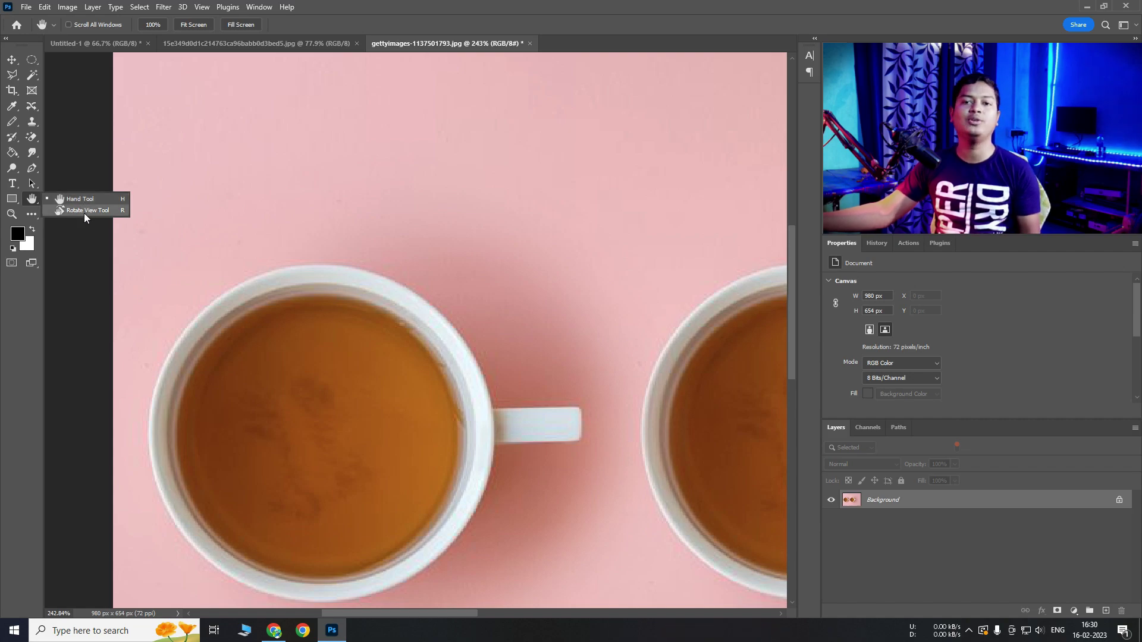
{"action": "left_click", "coordinate": [410, 264]}
{"action": "mouse_move", "coordinate": [474, 304]}
{"action": "left_mouse_down"}
{"action": "mouse_move", "coordinate": [252, 199]}
{"action": "mouse_move", "coordinate": [1001, 422]}
{"action": "mouse_move", "coordinate": [105, 279]}
{"action": "mouse_move", "coordinate": [458, 279]}
{"action": "mouse_move", "coordinate": [453, 296]}
{"action": "left_mouse_up"}
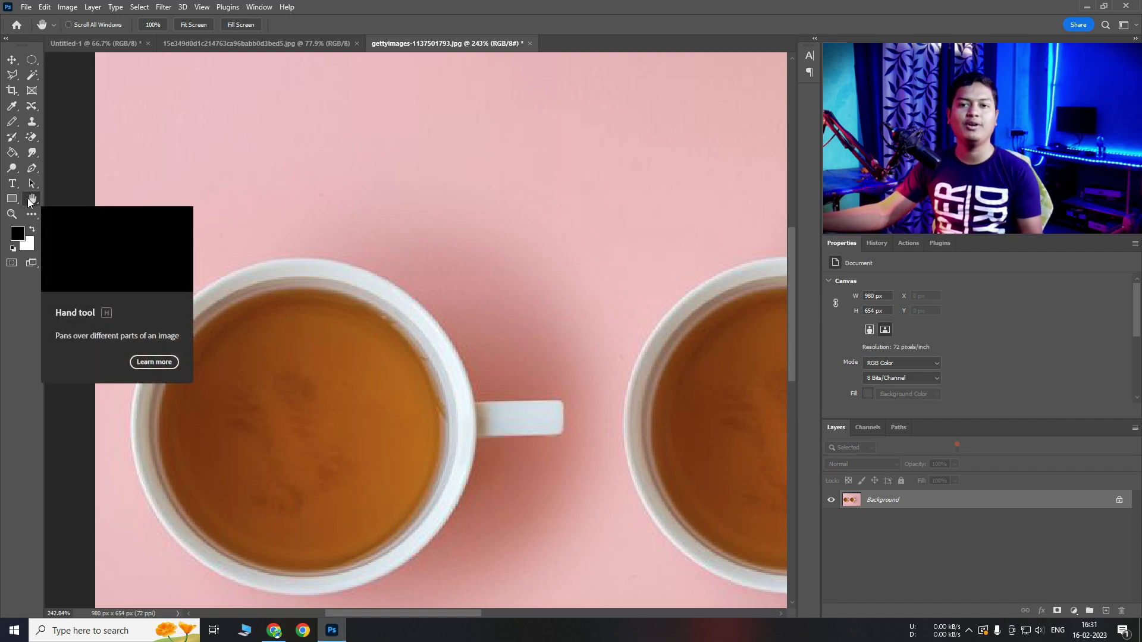
Step: Rotate the canvas view to -175° with the Rotate View tool, and turn it back to 0°
{"action": "right_click", "coordinate": [28, 202]}
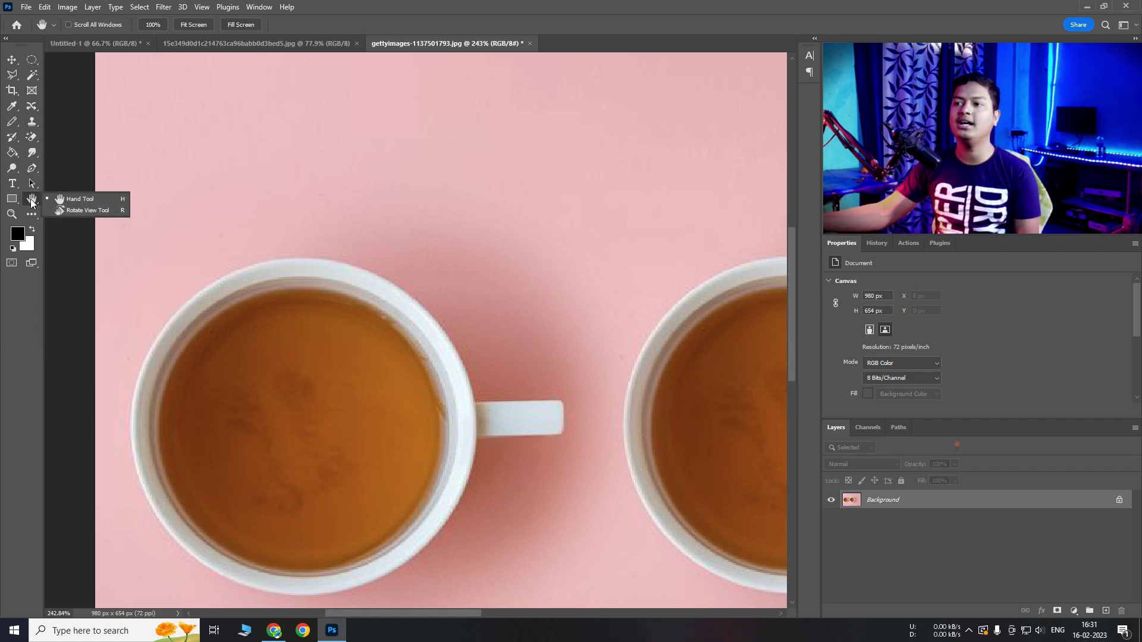
{"action": "left_click", "coordinate": [69, 209]}
{"action": "left_click_drag", "start_coordinate": [416, 229], "coordinate": [406, 415]}
{"action": "key", "text": "ctrl+z"}
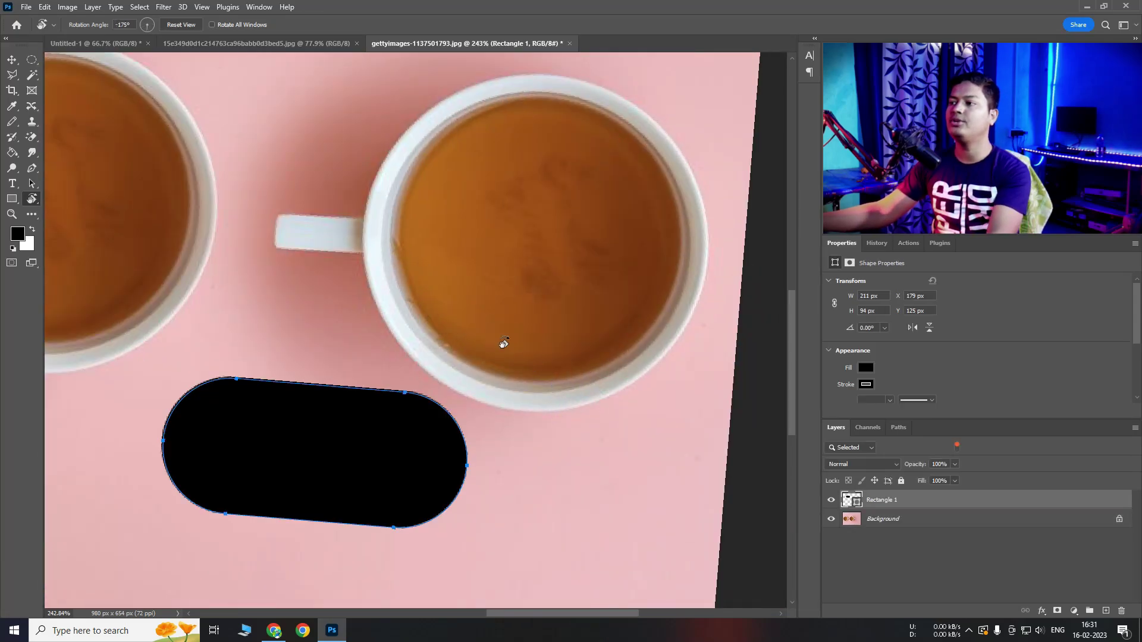
{"action": "key", "text": "ctrl+z"}
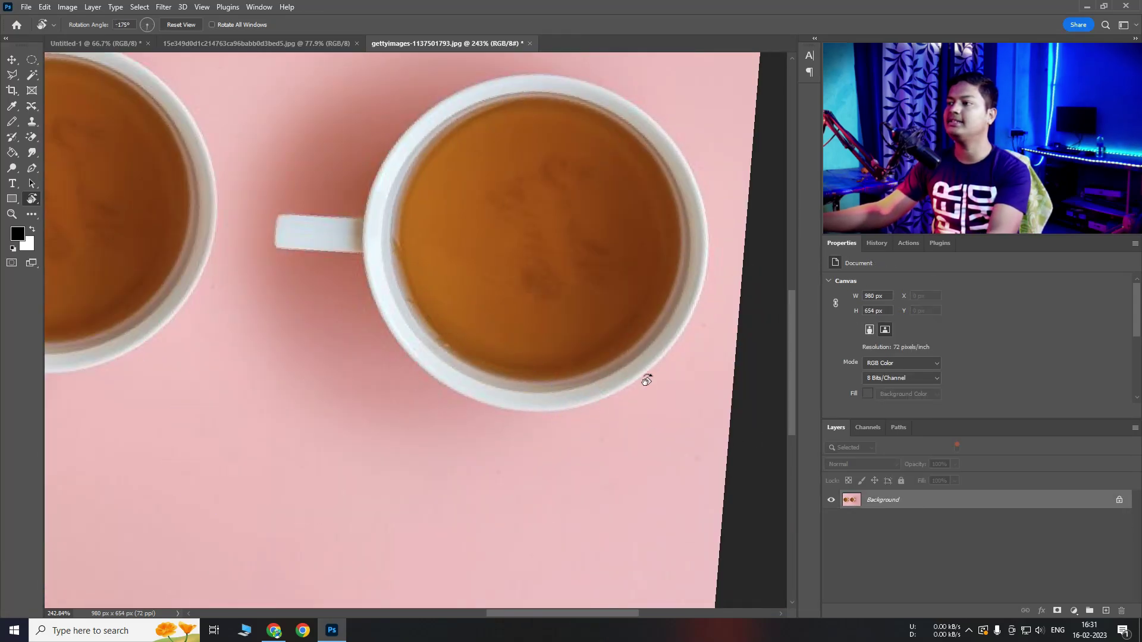
{"action": "left_click_drag", "start_coordinate": [607, 348], "coordinate": [303, 379]}
Step: Pan the cups image with the Hand tool, and zoom out to about 91% with the Zoom tool
{"action": "right_click", "coordinate": [34, 199]}
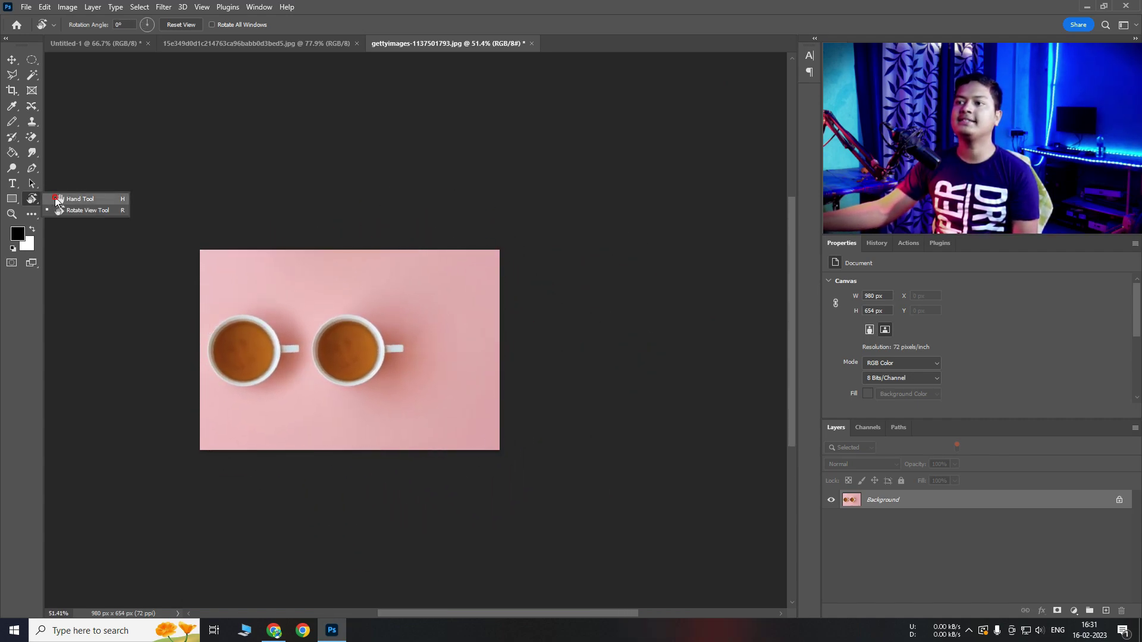
{"action": "left_click", "coordinate": [87, 199]}
{"action": "left_click_drag", "start_coordinate": [256, 353], "coordinate": [290, 351]}
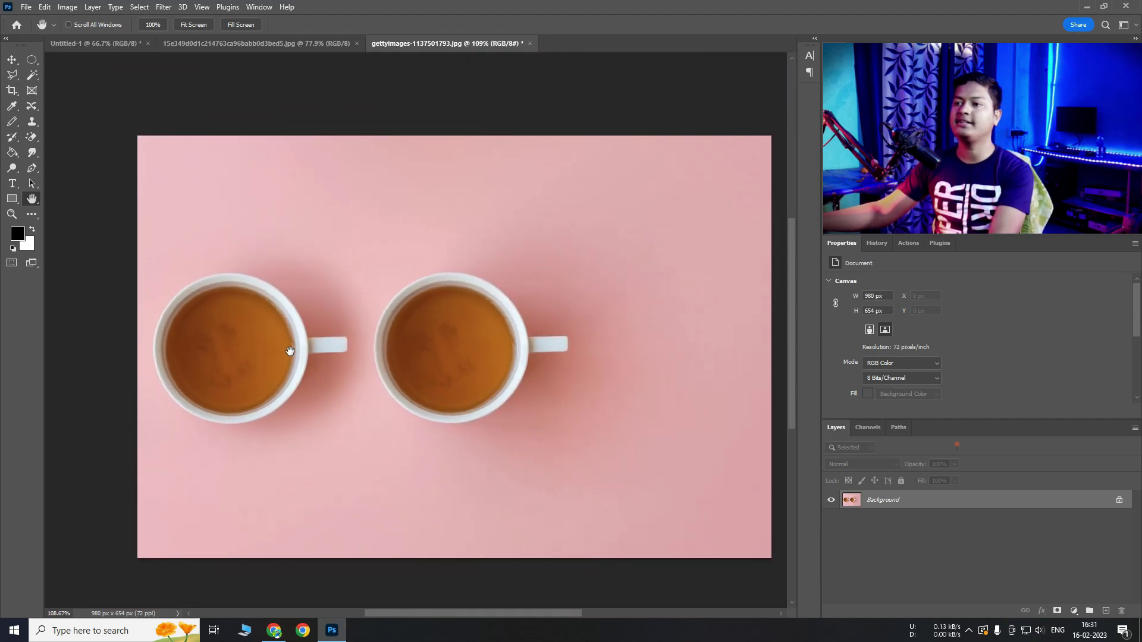
{"action": "left_click", "coordinate": [14, 215]}
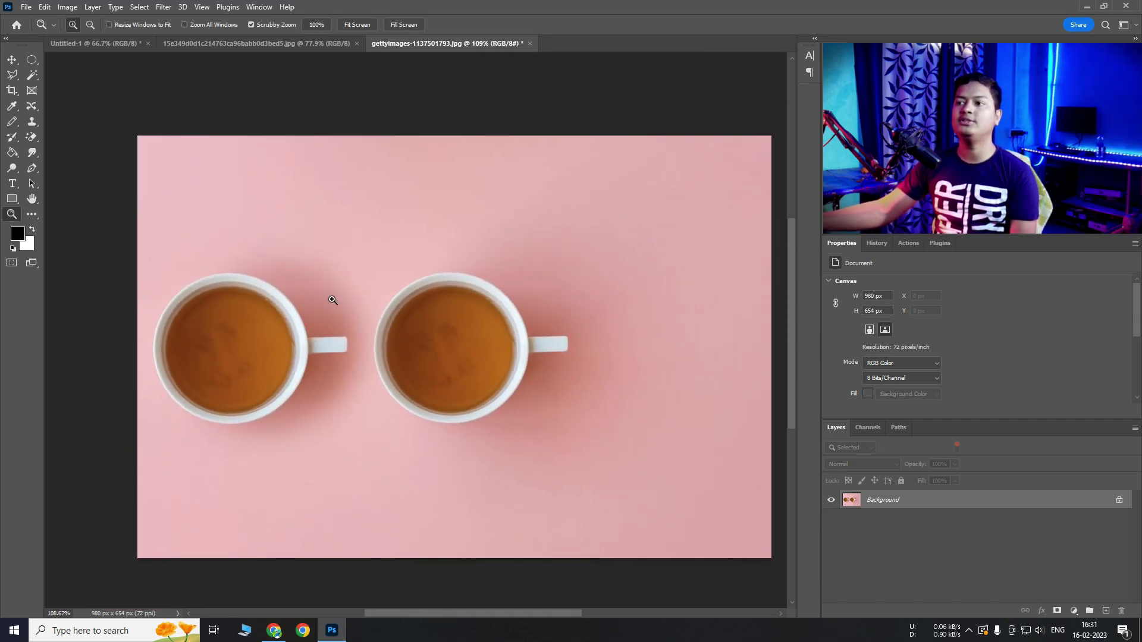
{"action": "left_click_drag", "start_coordinate": [364, 312], "coordinate": [345, 275]}
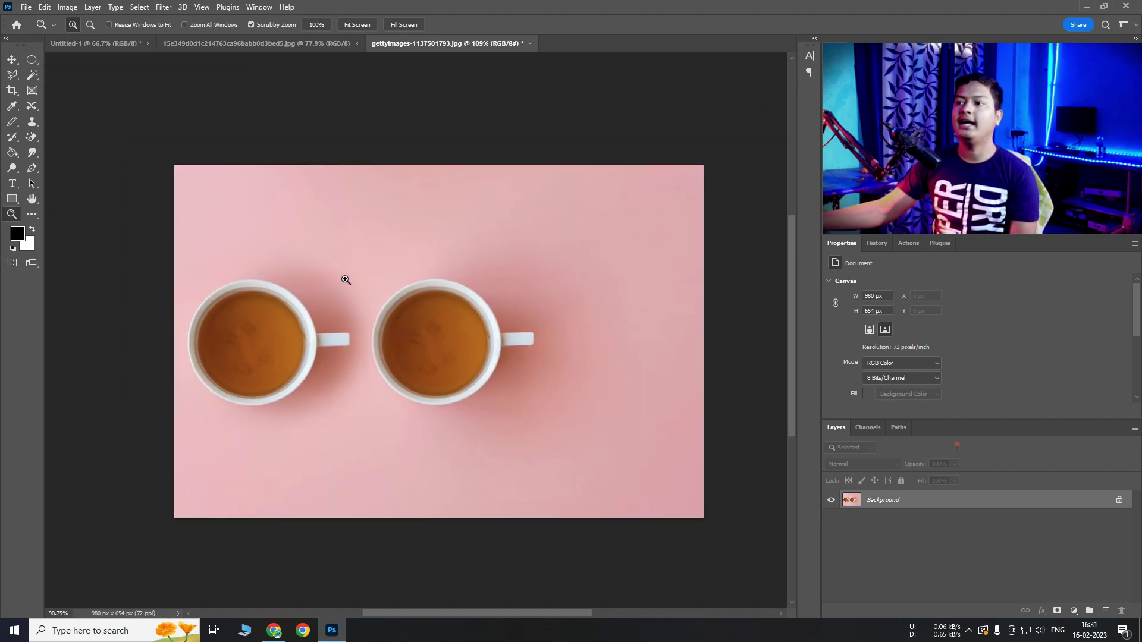
Step: Look at the Edit Toolbar entry without opening its settings, and make the Move tool active
{"action": "left_click", "coordinate": [33, 219]}
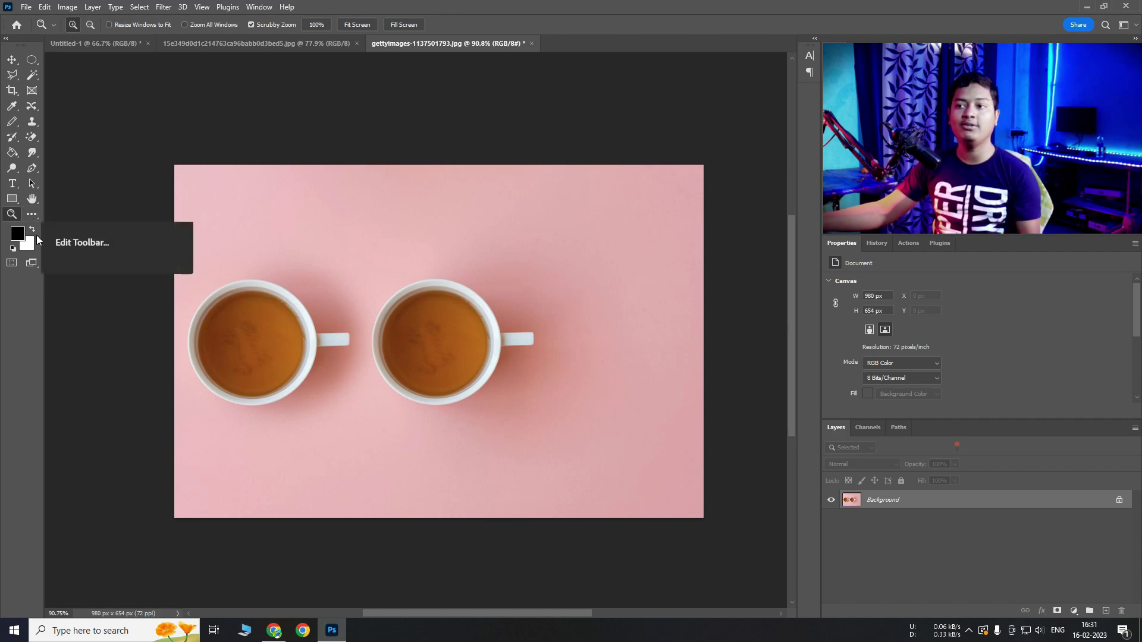
{"action": "left_click", "coordinate": [32, 214]}
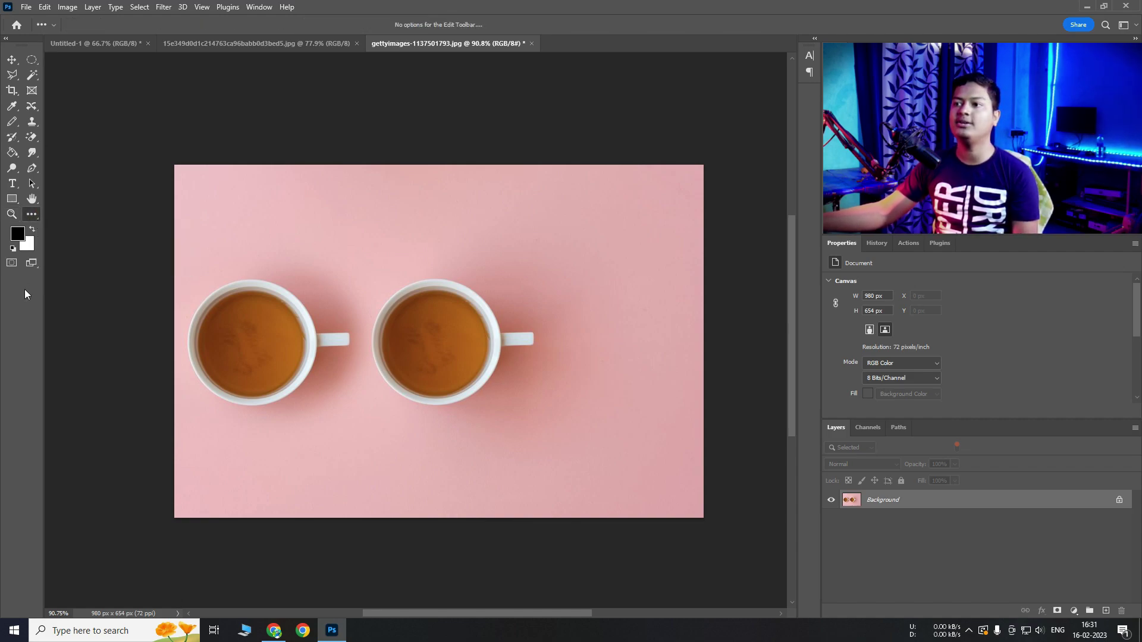
{"action": "left_click", "coordinate": [13, 215]}
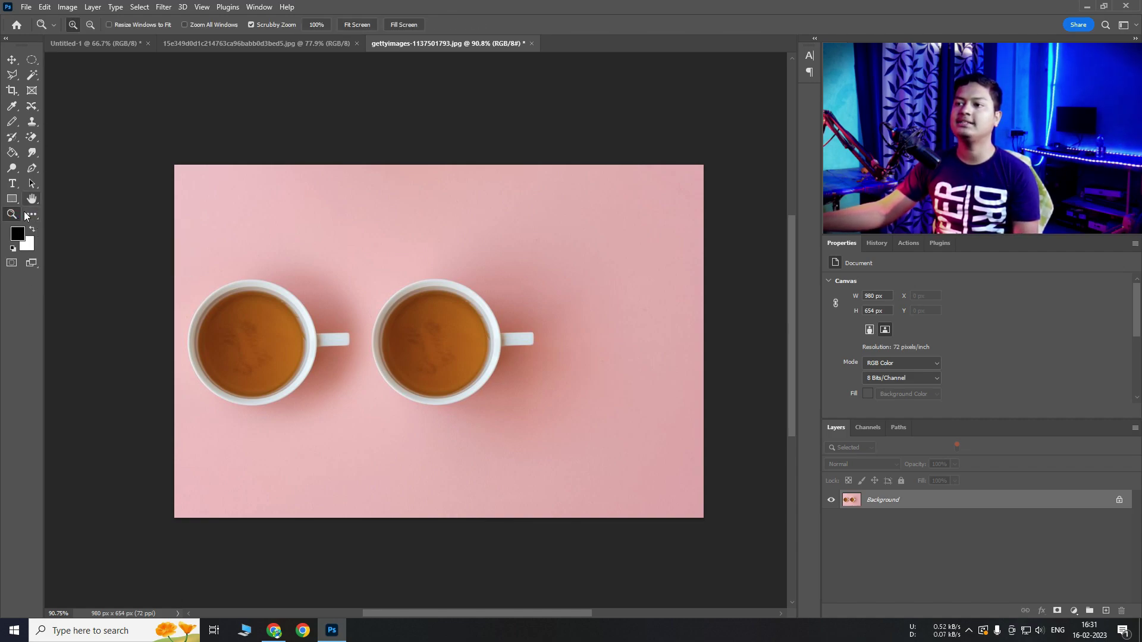
{"action": "left_click", "coordinate": [33, 215]}
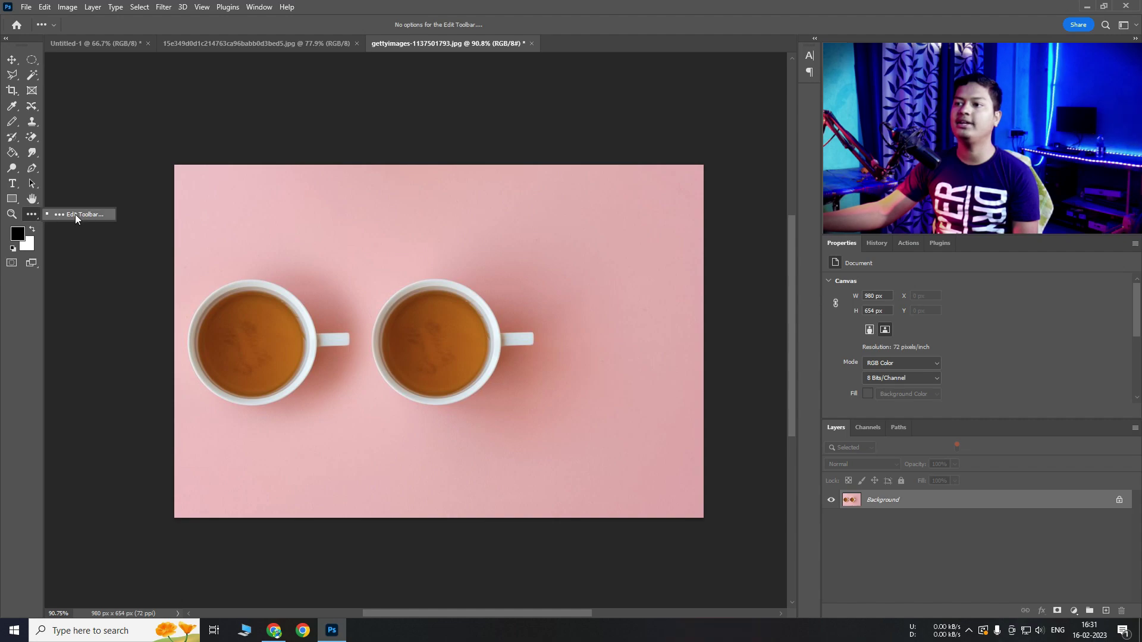
{"action": "left_click", "coordinate": [31, 214]}
{"action": "left_click", "coordinate": [11, 60]}
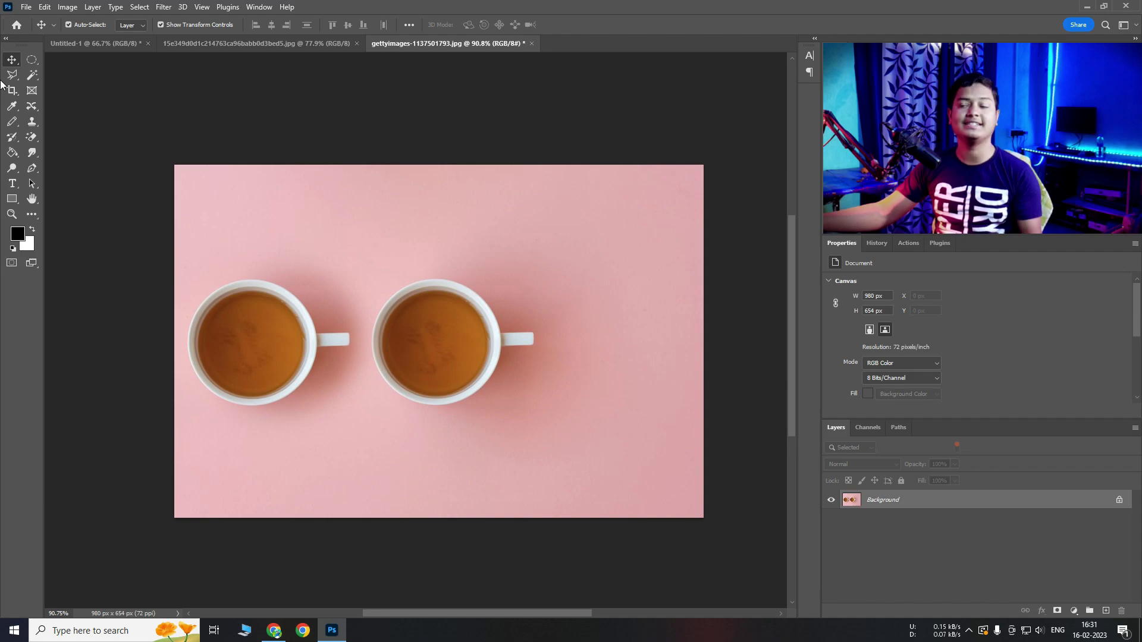
{"action": "left_click", "coordinate": [31, 214]}
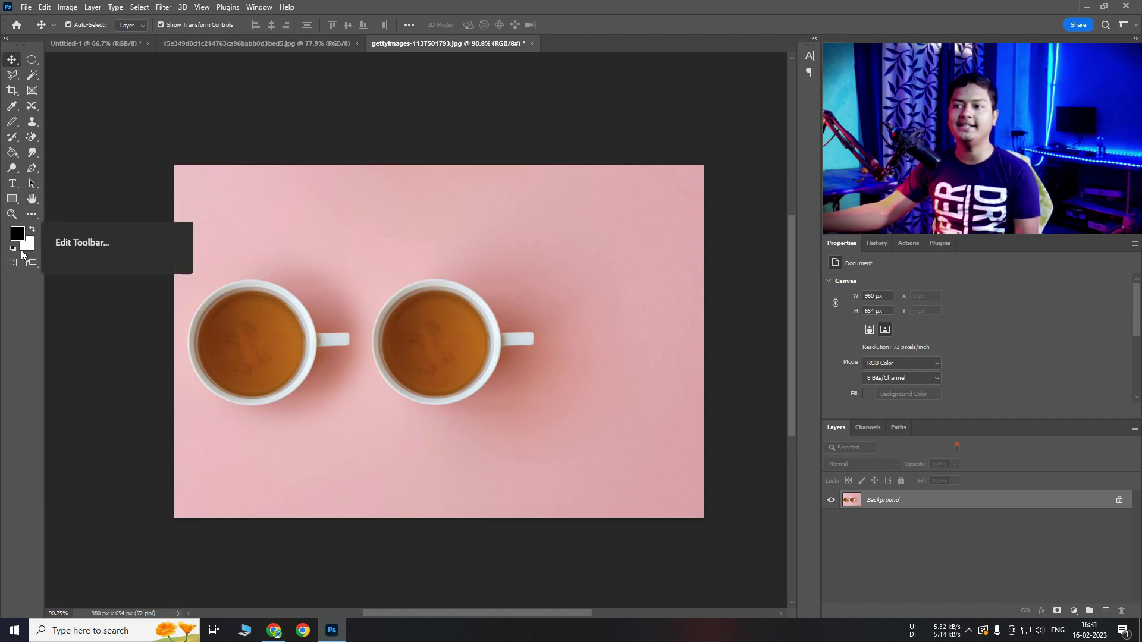
{"action": "left_click", "coordinate": [20, 329]}
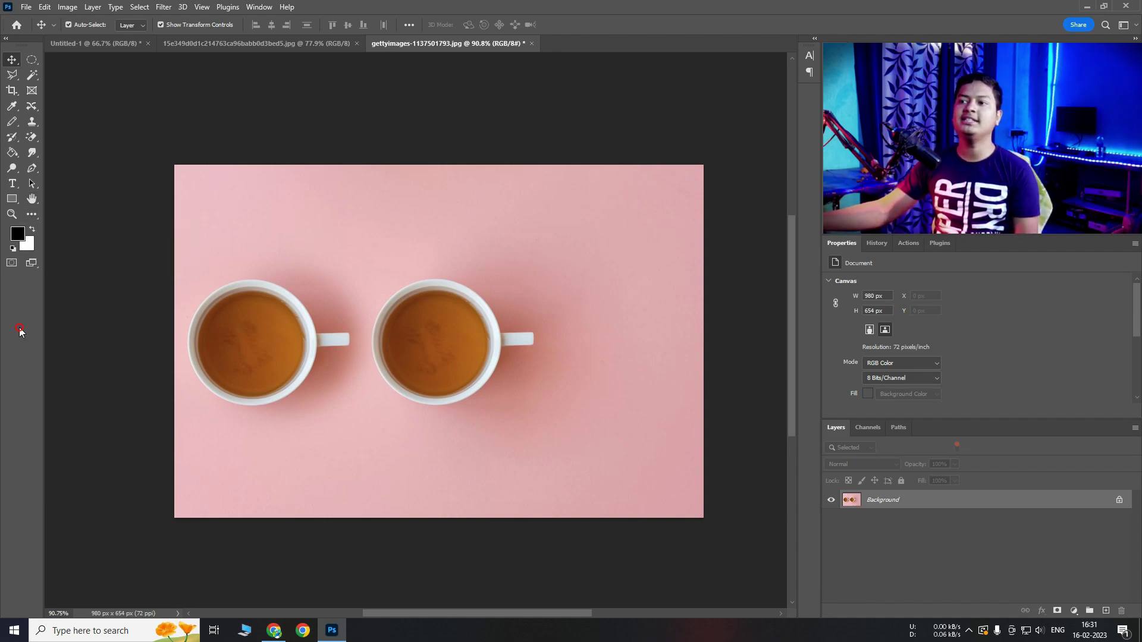
Step: Swap the foreground and background colours, and swap them back
{"action": "left_click", "coordinate": [33, 231]}
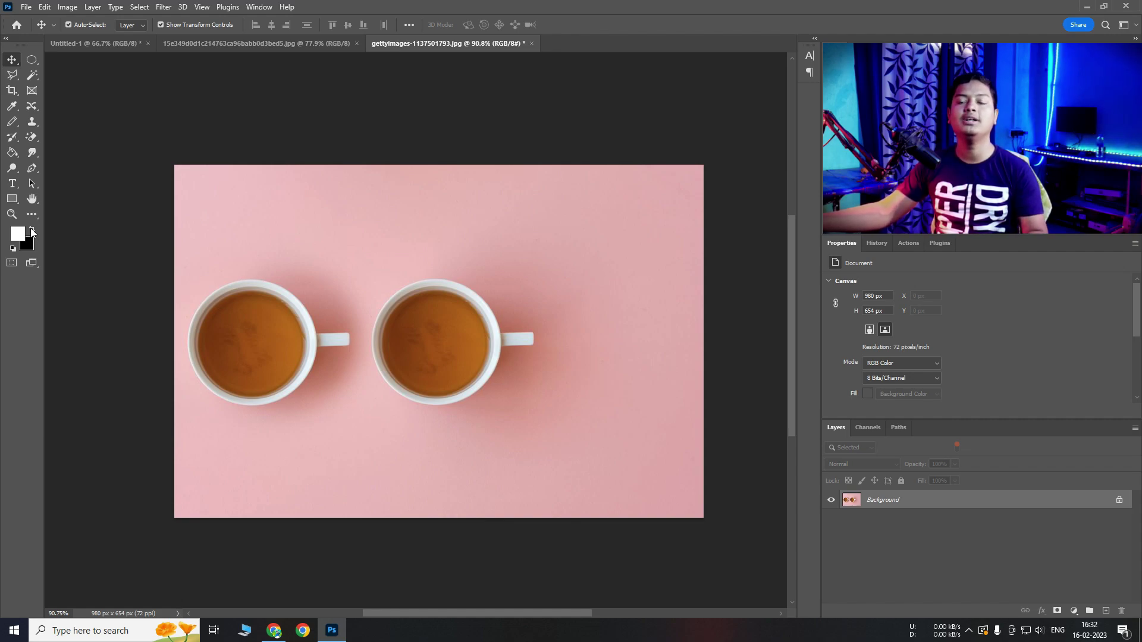
{"action": "left_click", "coordinate": [32, 231]}
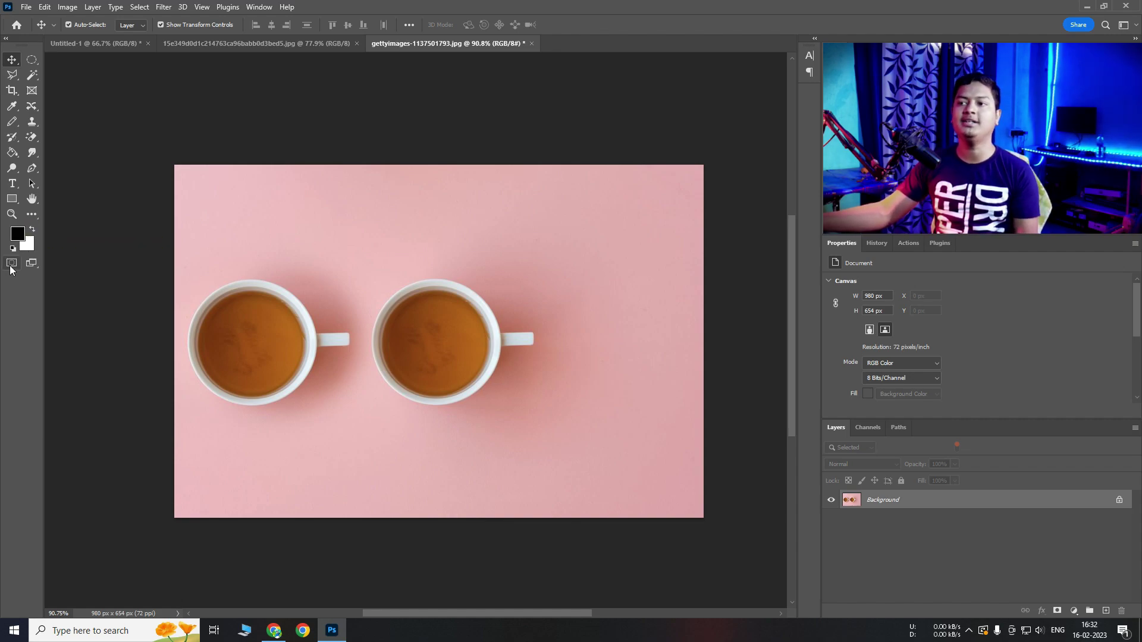
Step: Set the foreground colour to red and the background colour to blue, and reset both to default black and white
{"action": "left_click", "coordinate": [18, 234]}
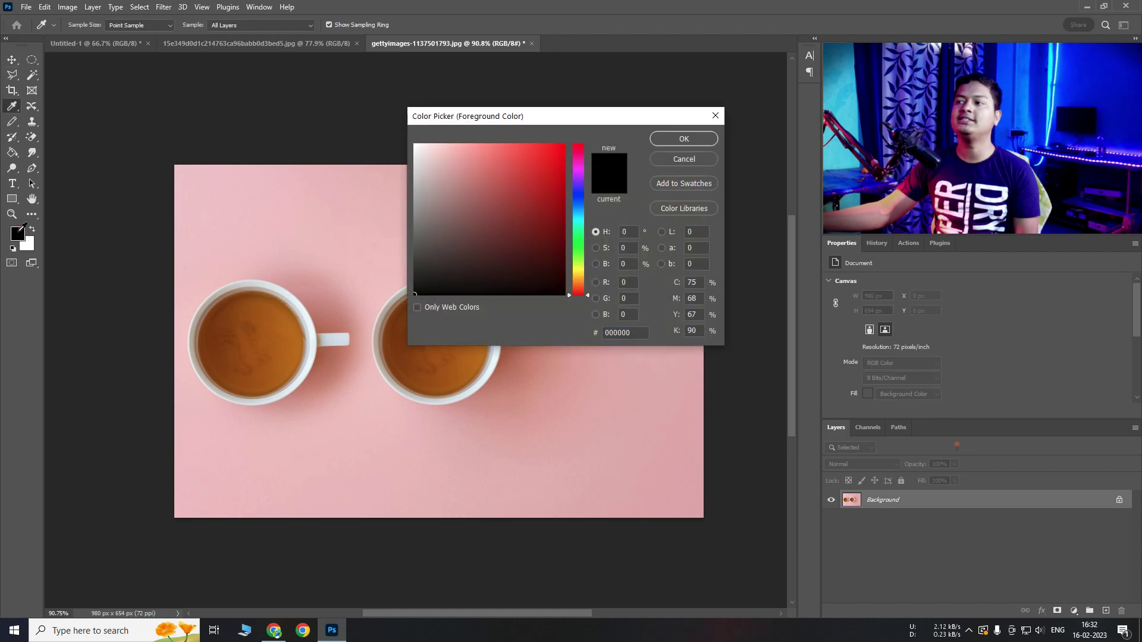
{"action": "left_click", "coordinate": [655, 139]}
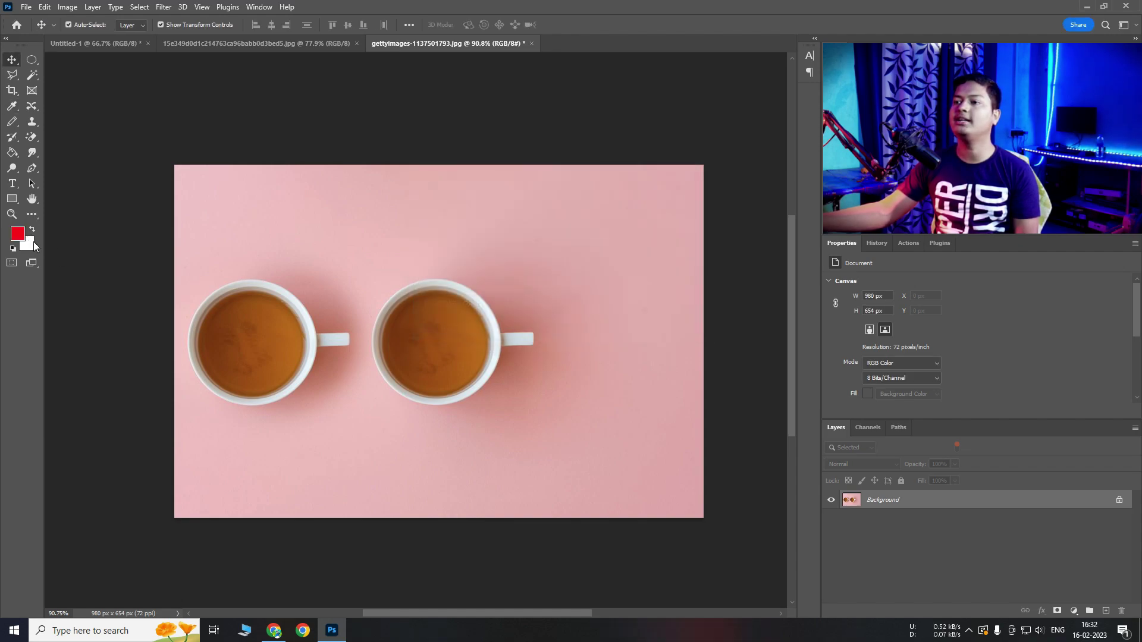
{"action": "left_click", "coordinate": [26, 244]}
{"action": "left_click_drag", "start_coordinate": [549, 164], "coordinate": [567, 142]}
{"action": "left_click", "coordinate": [687, 139]}
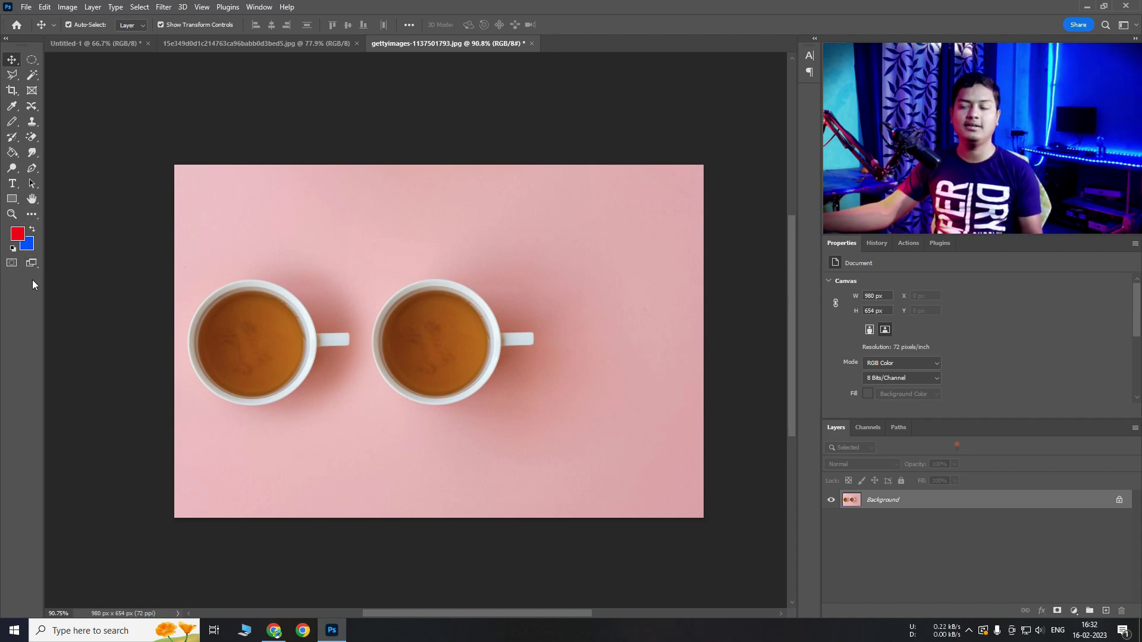
{"action": "left_click", "coordinate": [12, 250]}
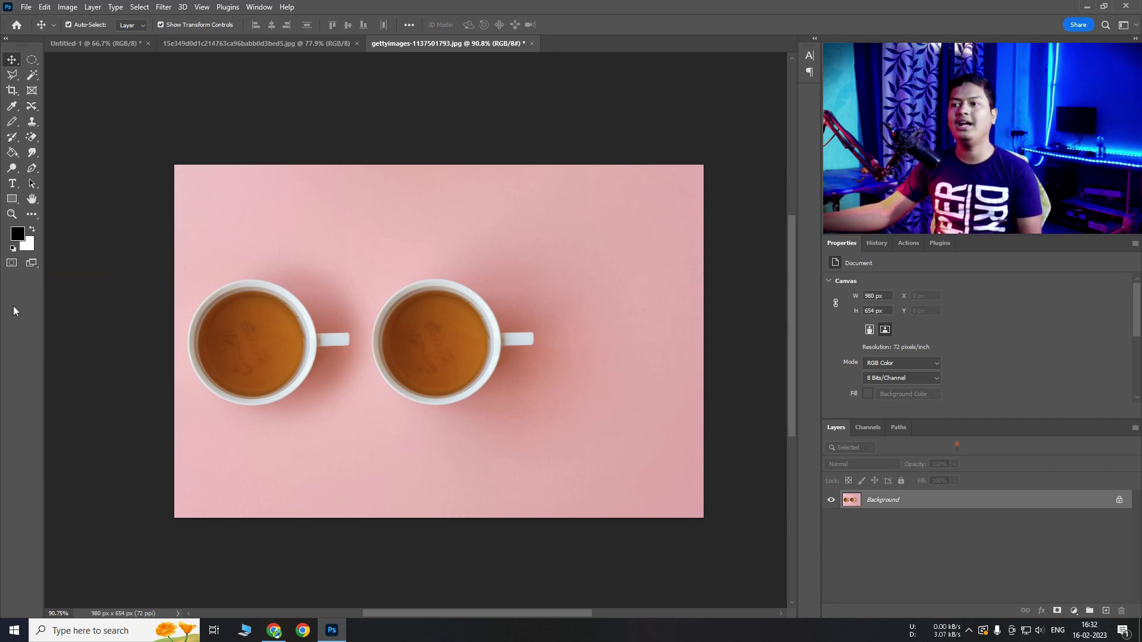
Step: Look at the available screen modes, and browse the File, Edit and Image commands without applying any
{"action": "right_click", "coordinate": [35, 262]}
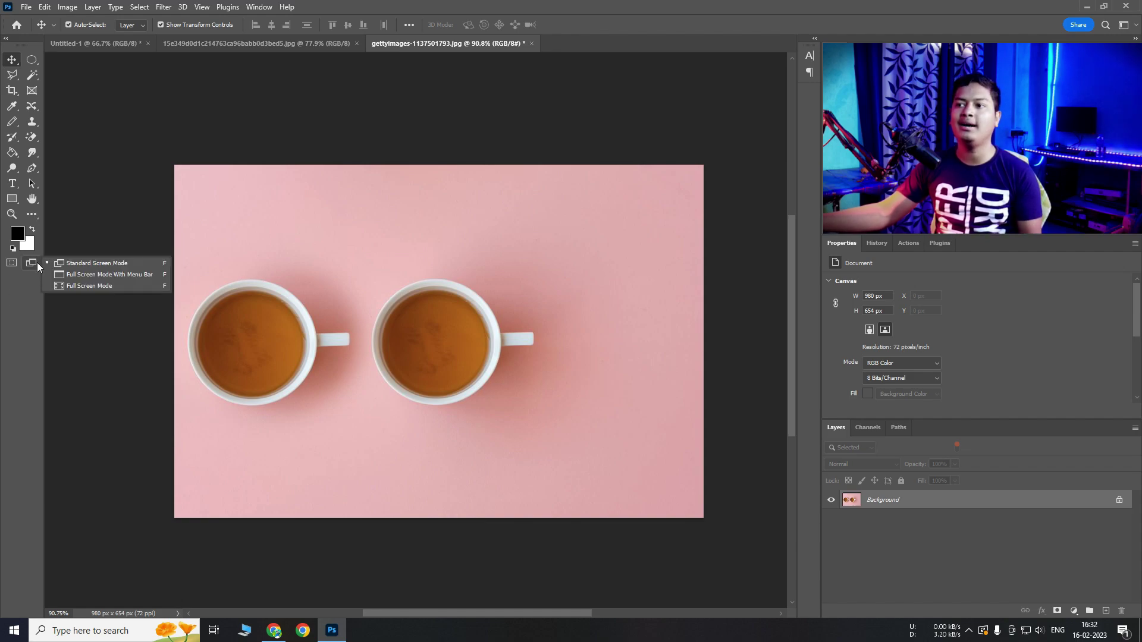
{"action": "left_click", "coordinate": [27, 294]}
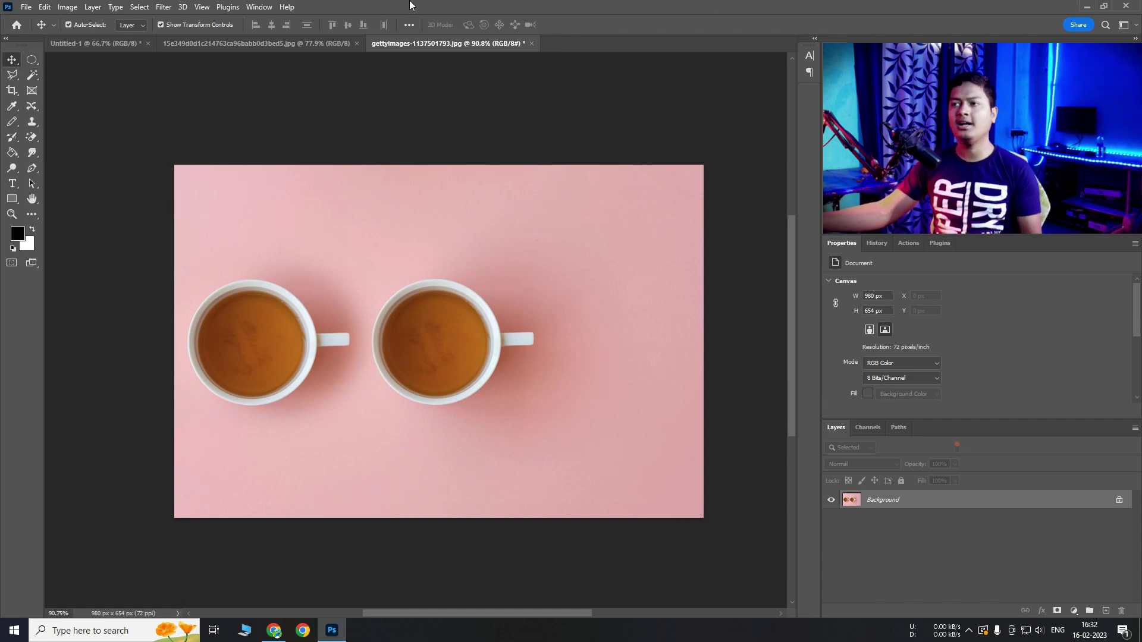
{"action": "left_click", "coordinate": [26, 6]}
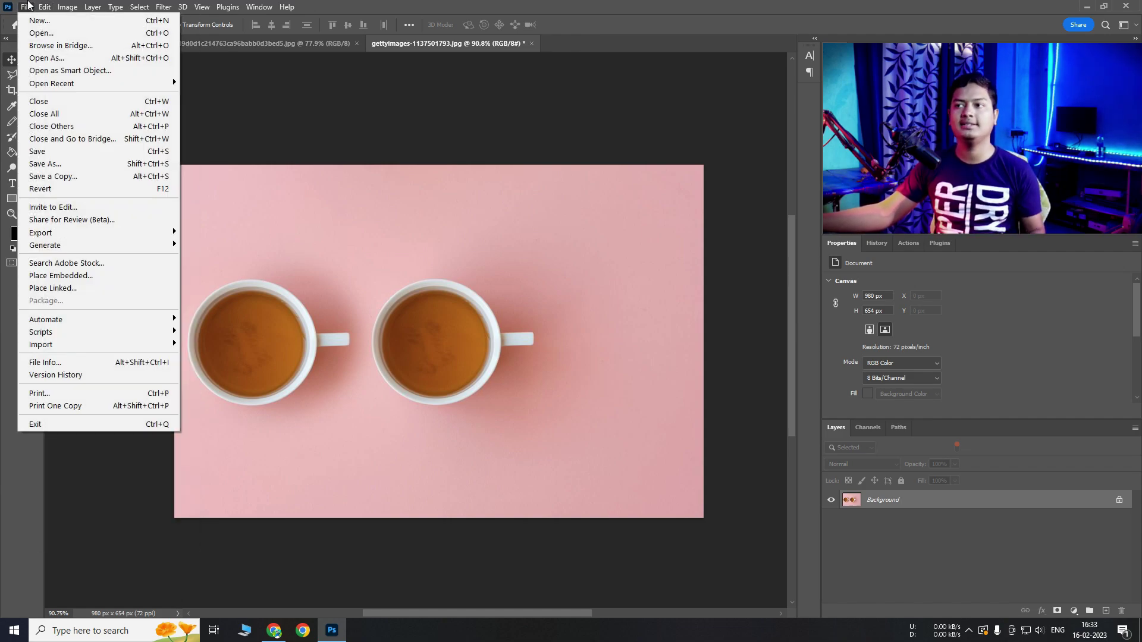
{"action": "mouse_move", "coordinate": [47, 6]}
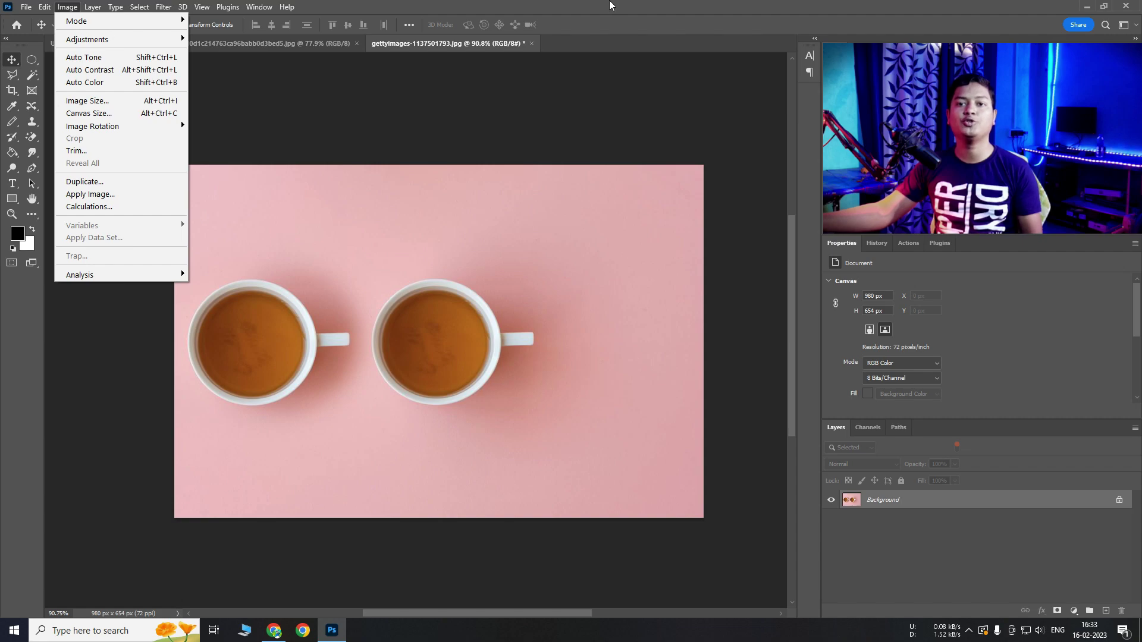
{"action": "left_click", "coordinate": [482, 6]}
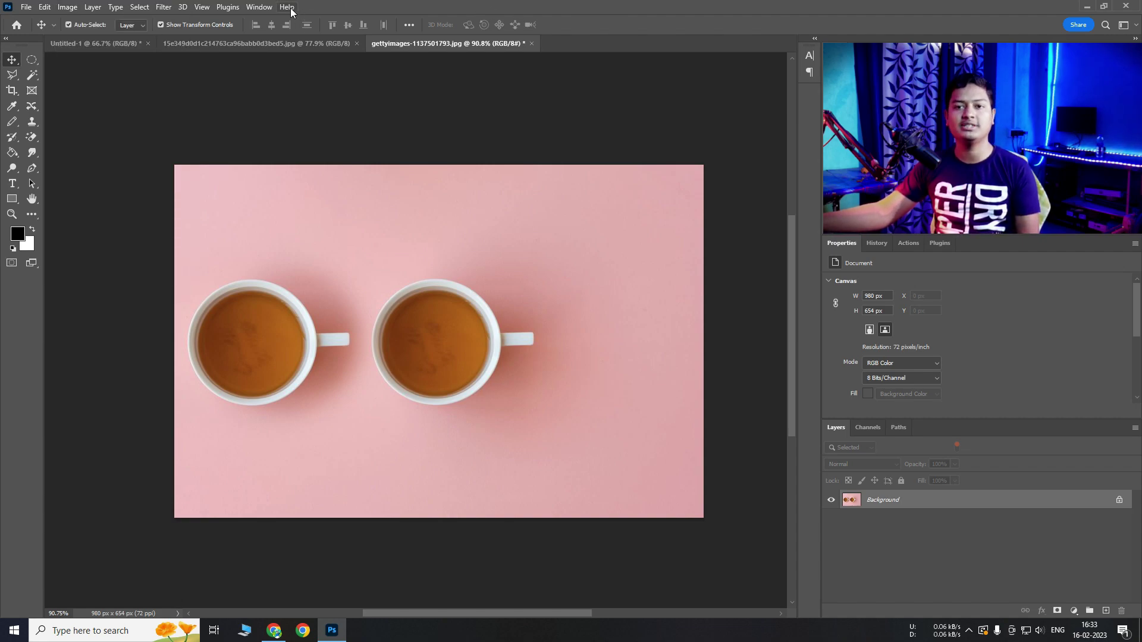
Step: Look over the Image commands, including the colour modes and image rotation, and the Layer commands without applying any
{"action": "left_click", "coordinate": [79, 7]}
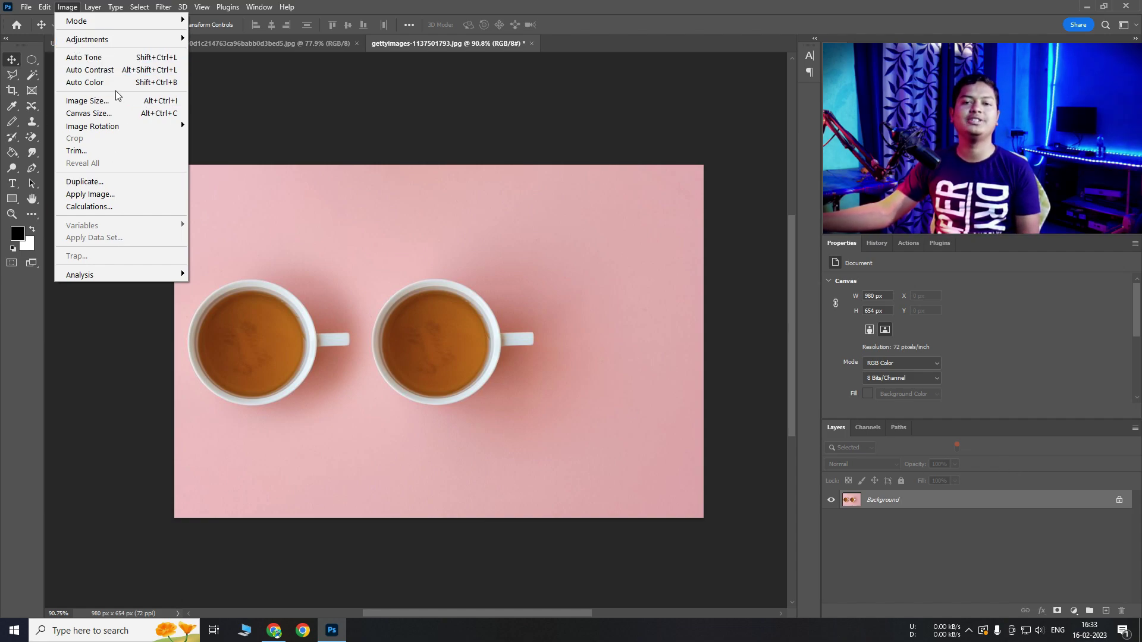
{"action": "mouse_move", "coordinate": [93, 35]}
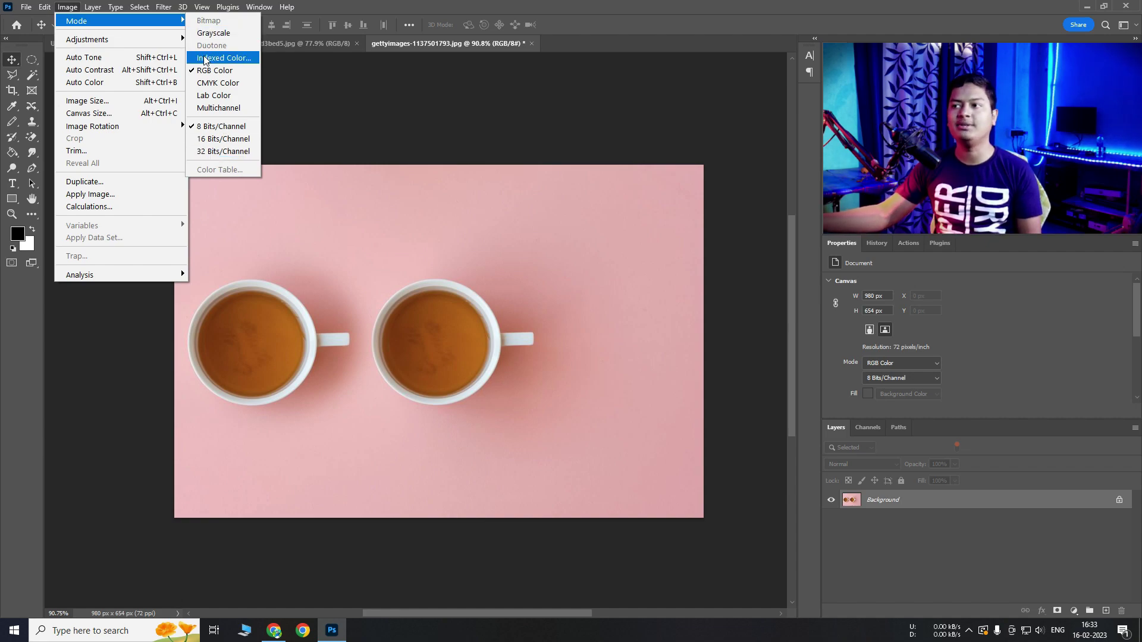
{"action": "mouse_move", "coordinate": [173, 39]}
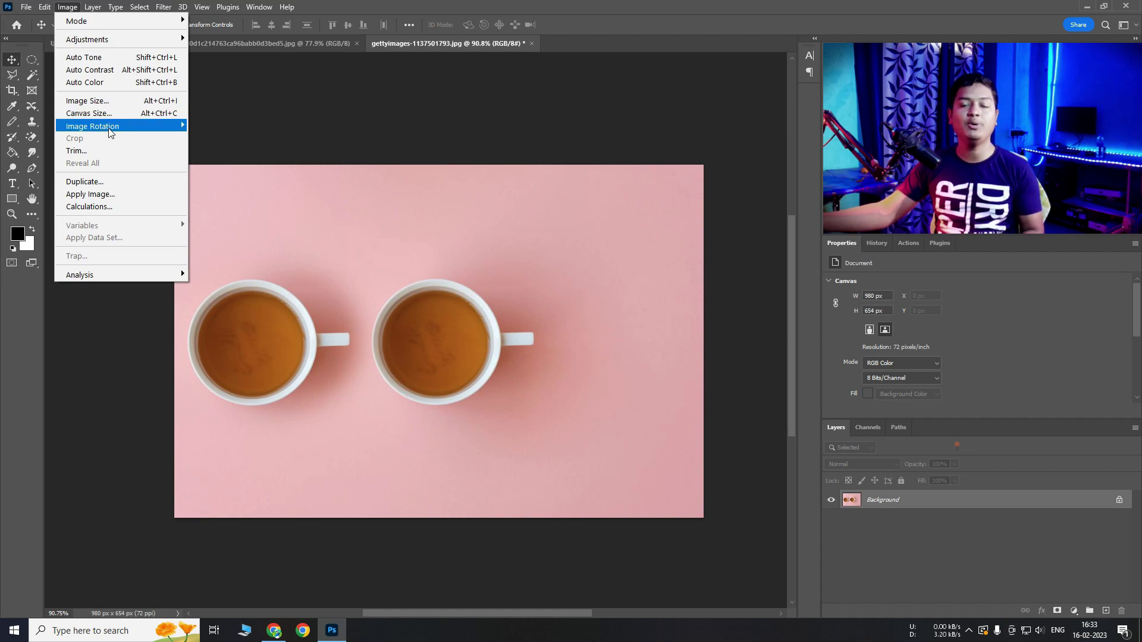
{"action": "mouse_move", "coordinate": [110, 132]}
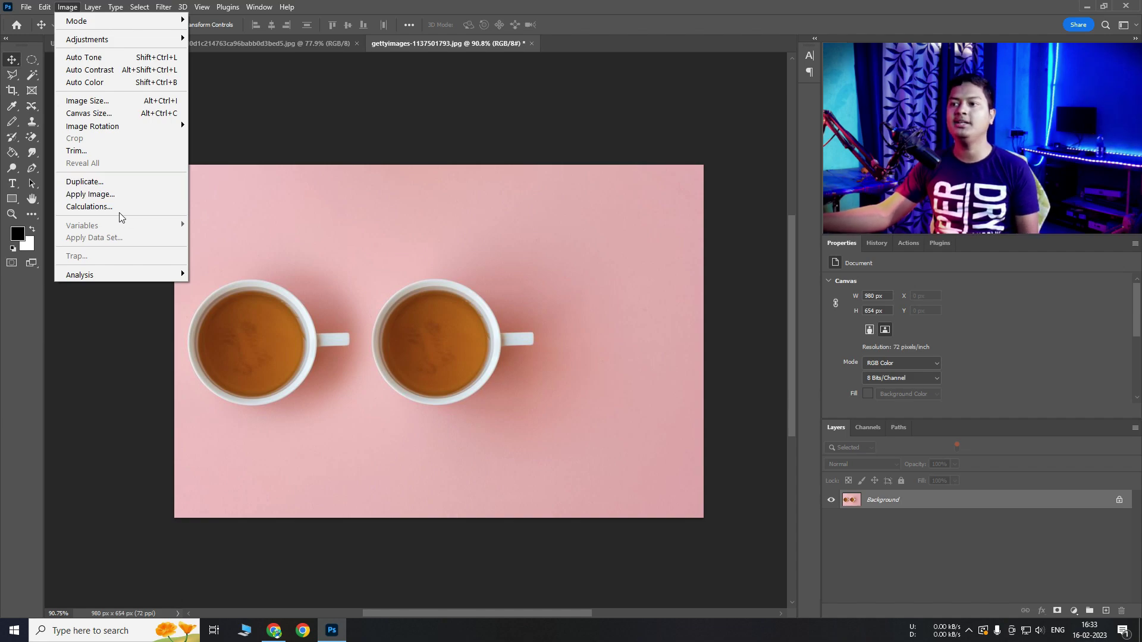
{"action": "mouse_move", "coordinate": [100, 5]}
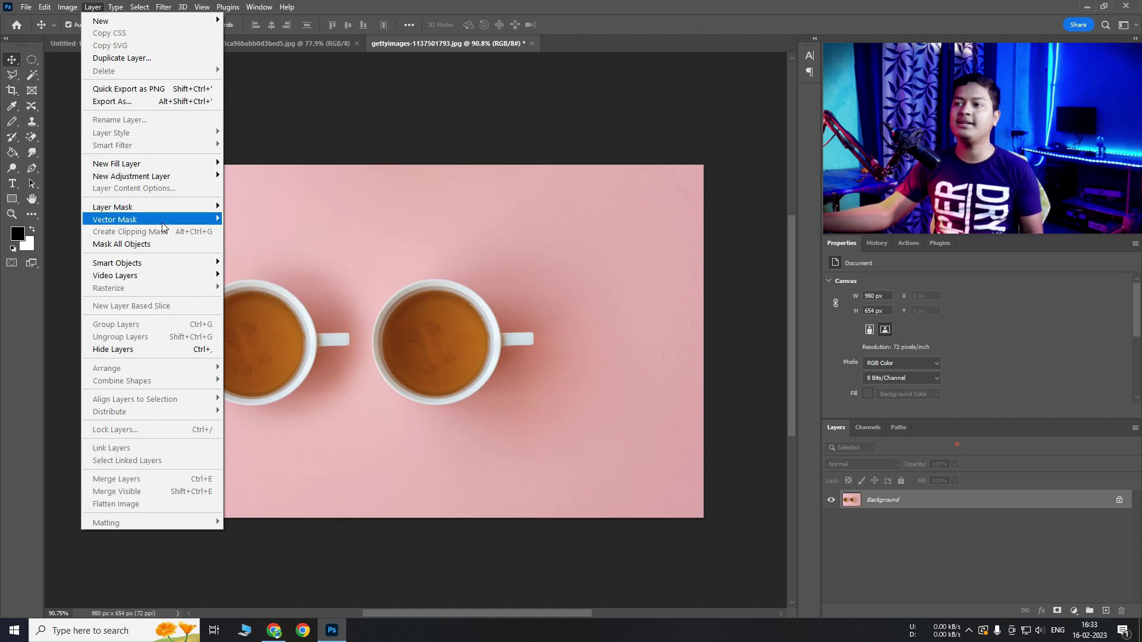
{"action": "mouse_move", "coordinate": [169, 268]}
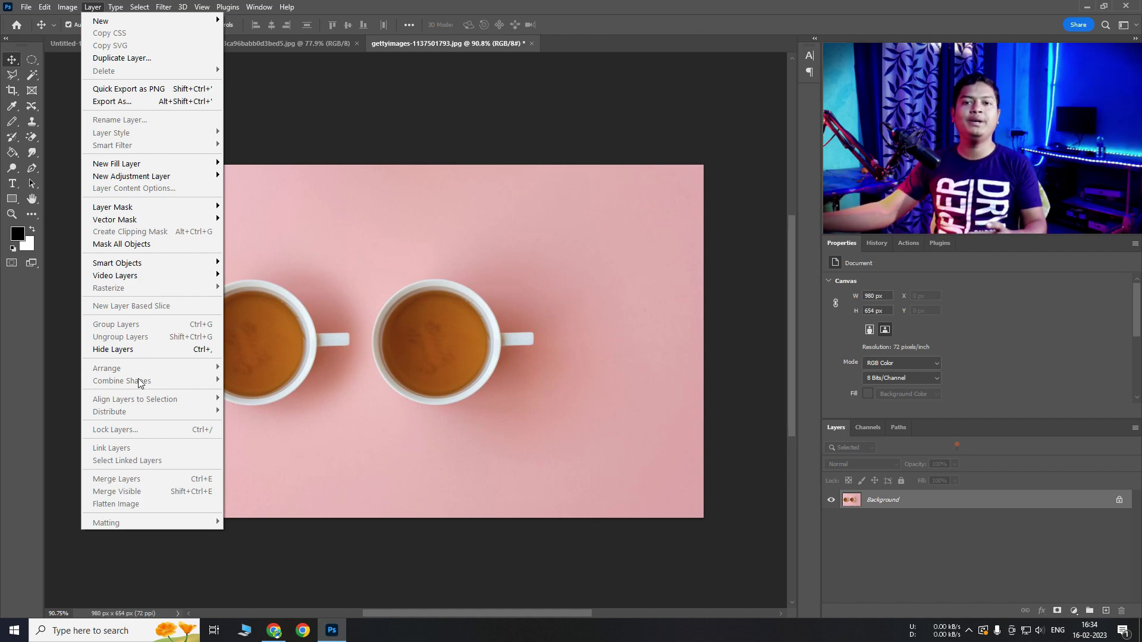
{"action": "left_click", "coordinate": [596, 2]}
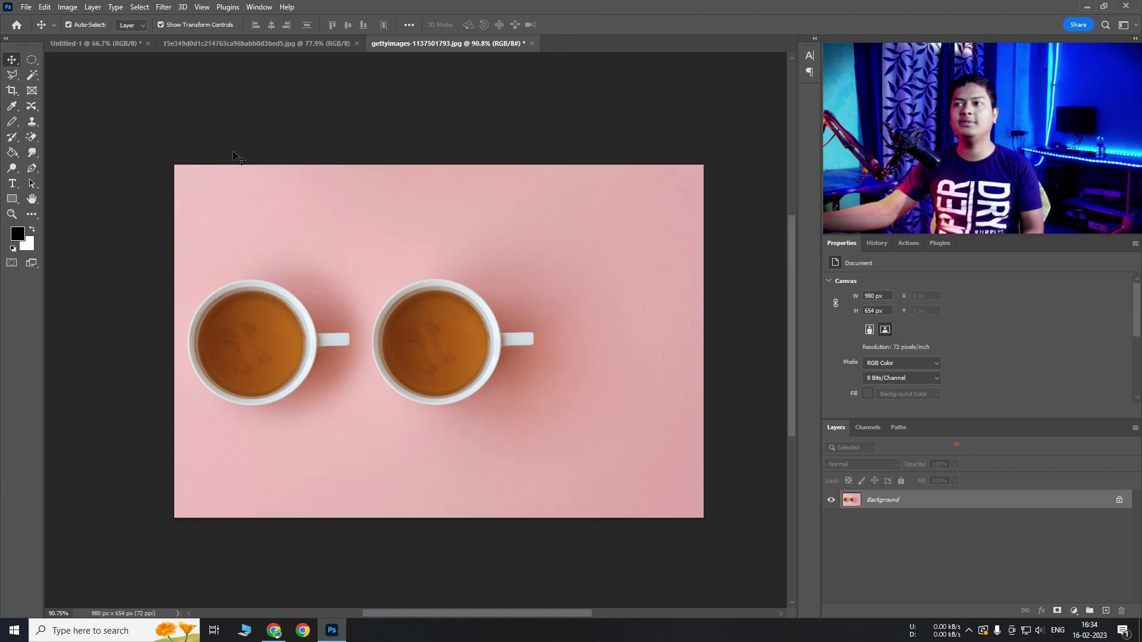
Step: Look through the Type, Select, Filter and 3D commands without applying any
{"action": "left_click", "coordinate": [115, 7]}
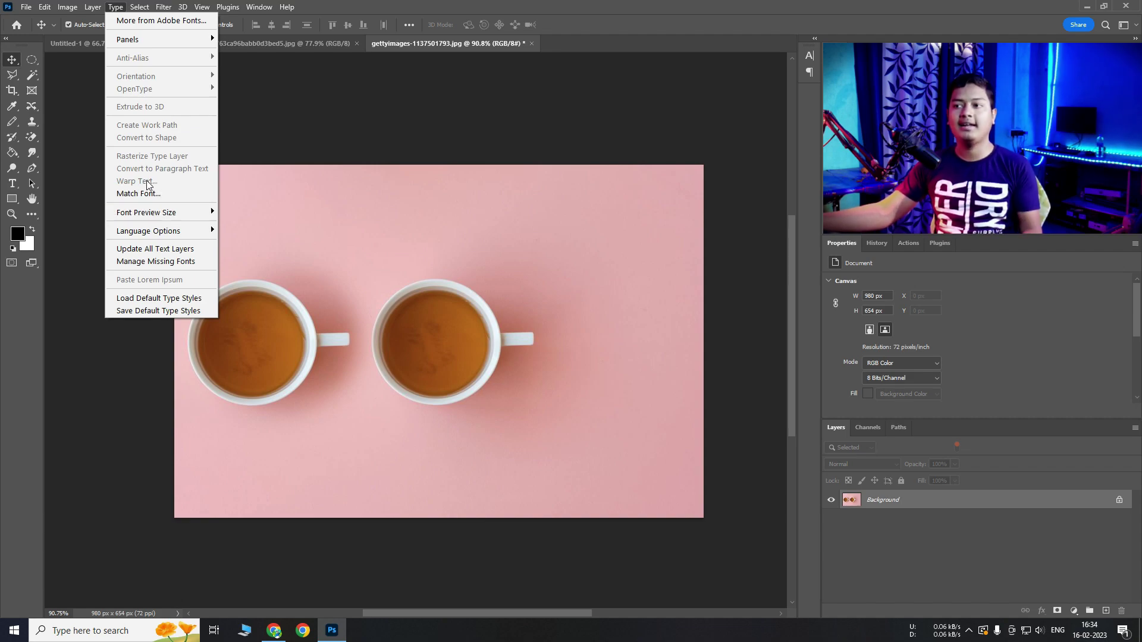
{"action": "mouse_move", "coordinate": [182, 234]}
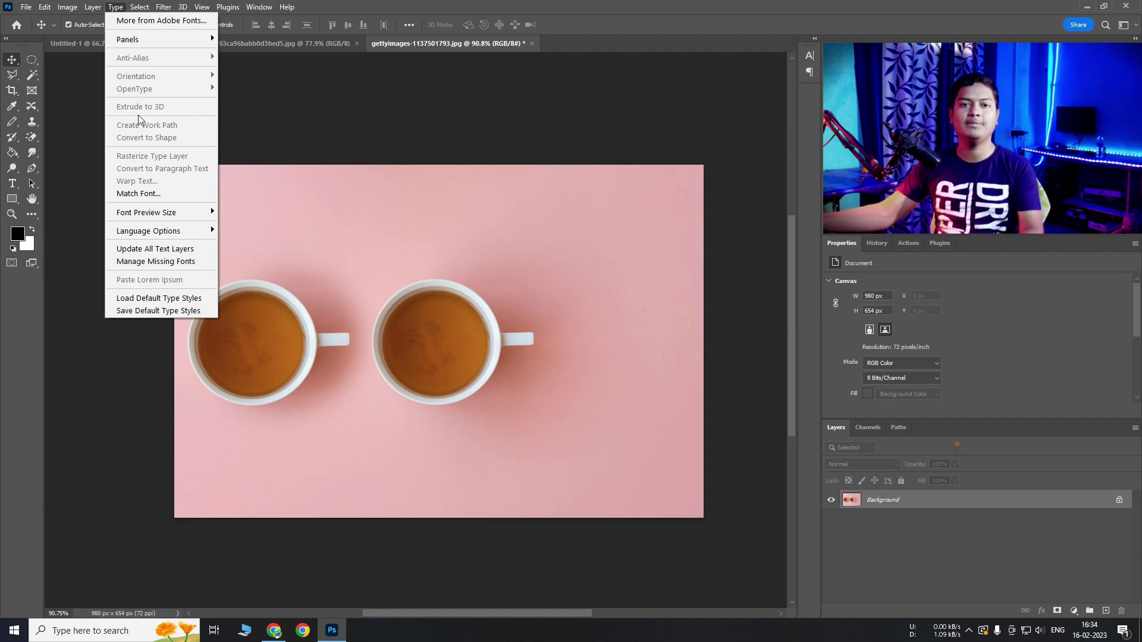
{"action": "mouse_move", "coordinate": [142, 8]}
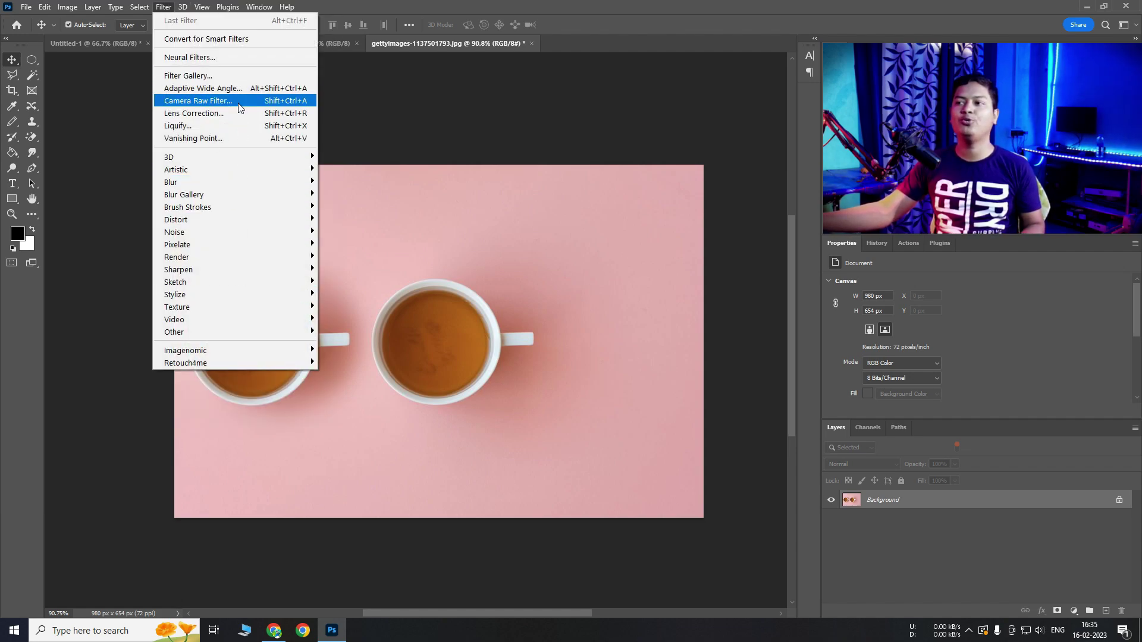
{"action": "mouse_move", "coordinate": [237, 256]}
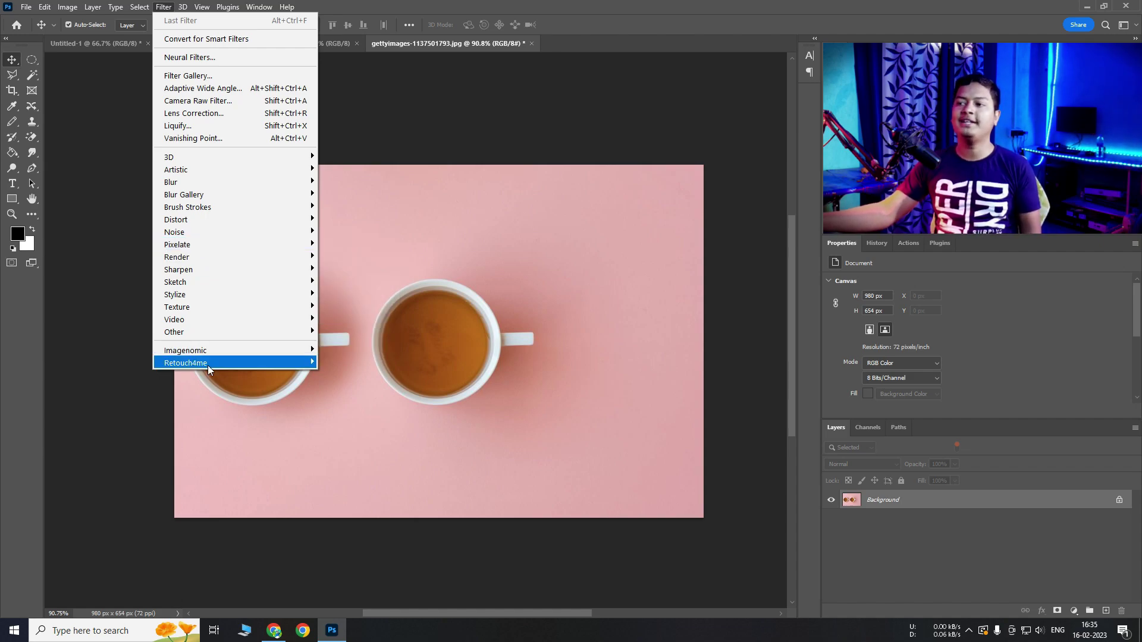
{"action": "left_click", "coordinate": [200, 7]}
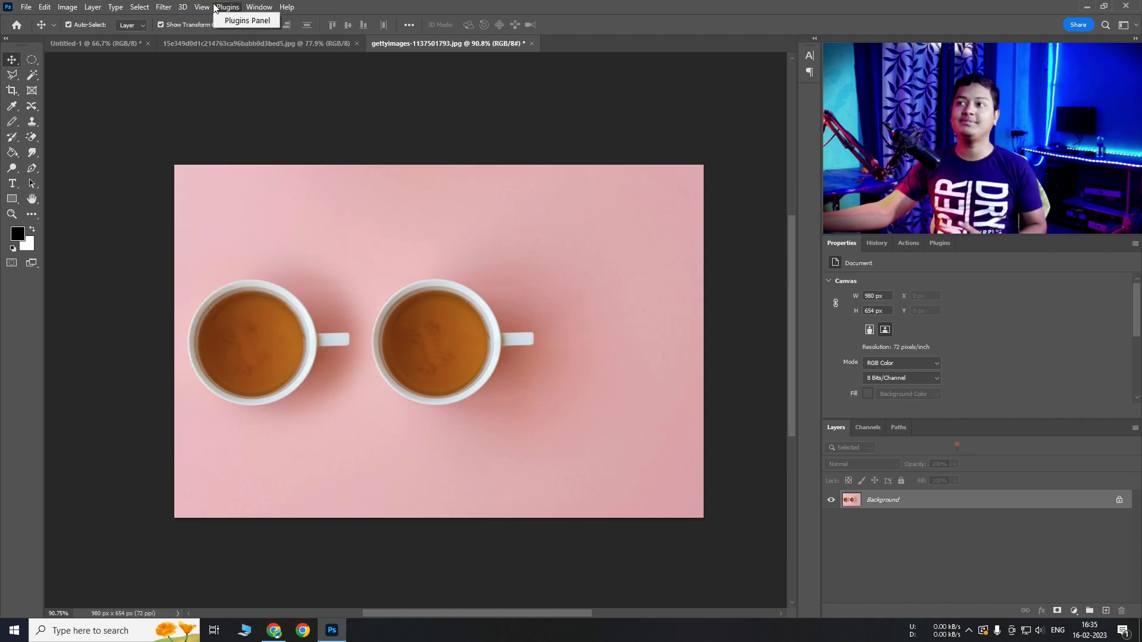
{"action": "left_click", "coordinate": [164, 7]}
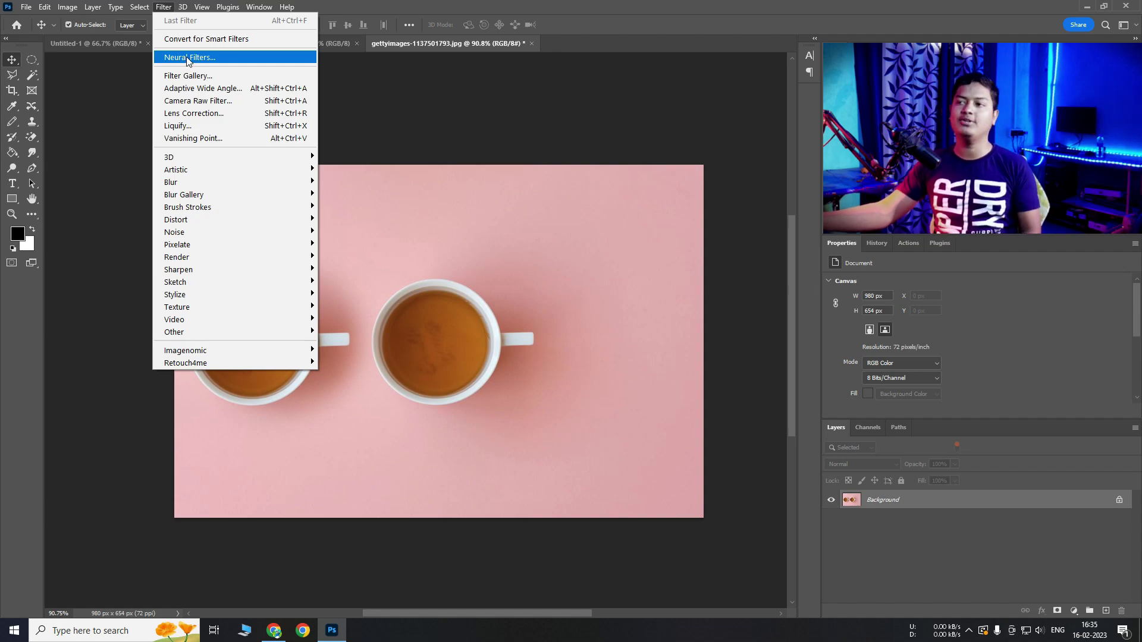
{"action": "mouse_move", "coordinate": [183, 6]}
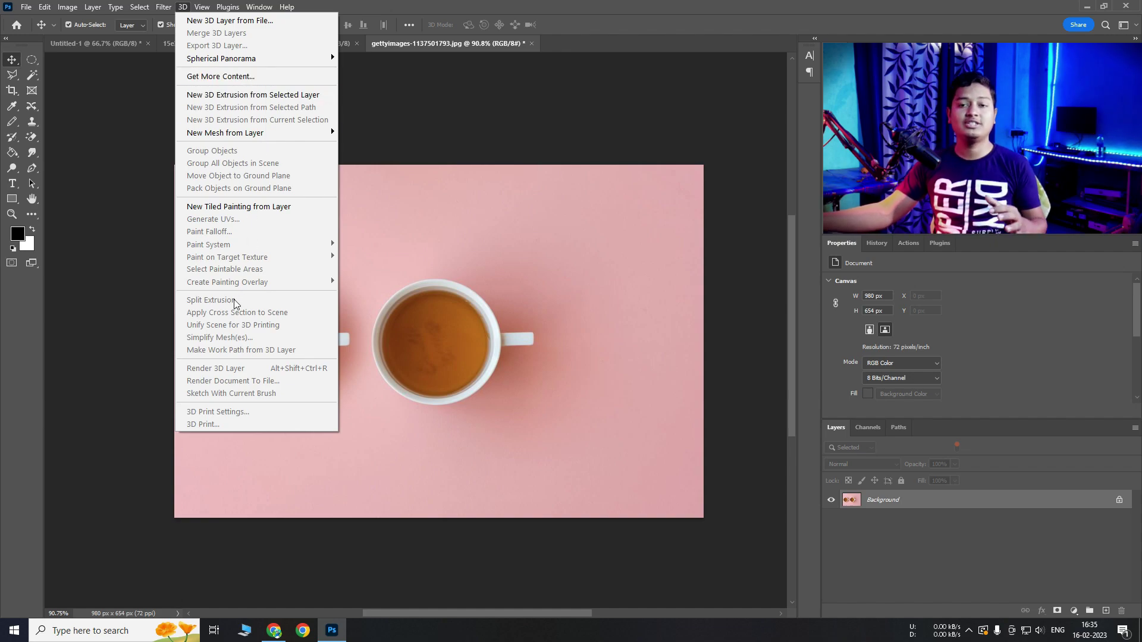
Step: Show the rulers, then place a vertical guide where the first cup meets its handle and remove it again
{"action": "left_click", "coordinate": [202, 6]}
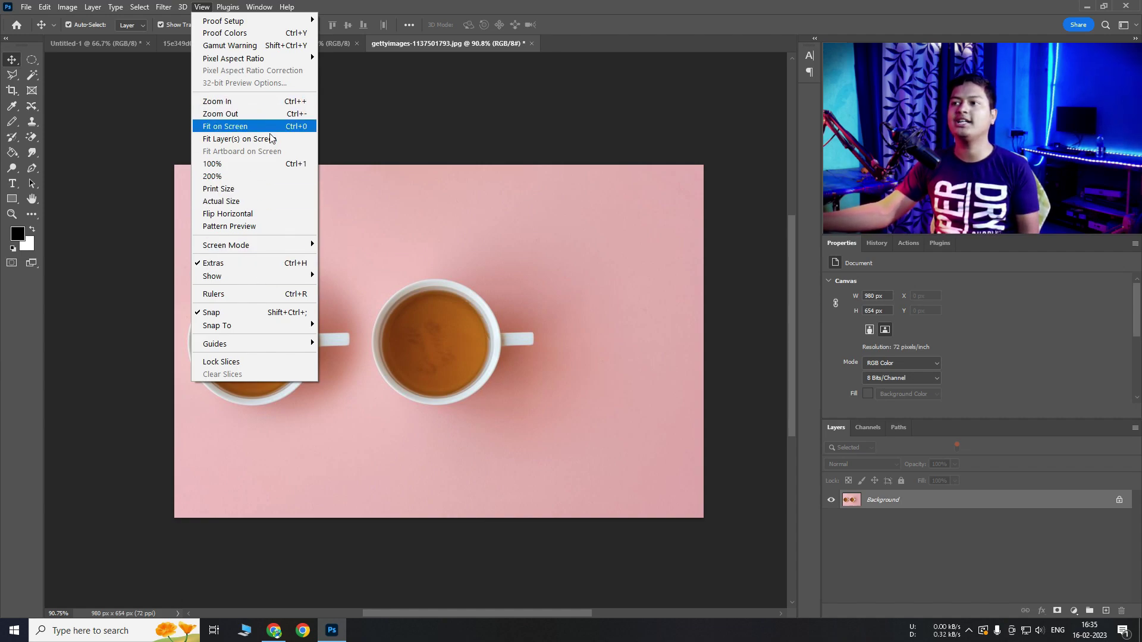
{"action": "left_click", "coordinate": [264, 299]}
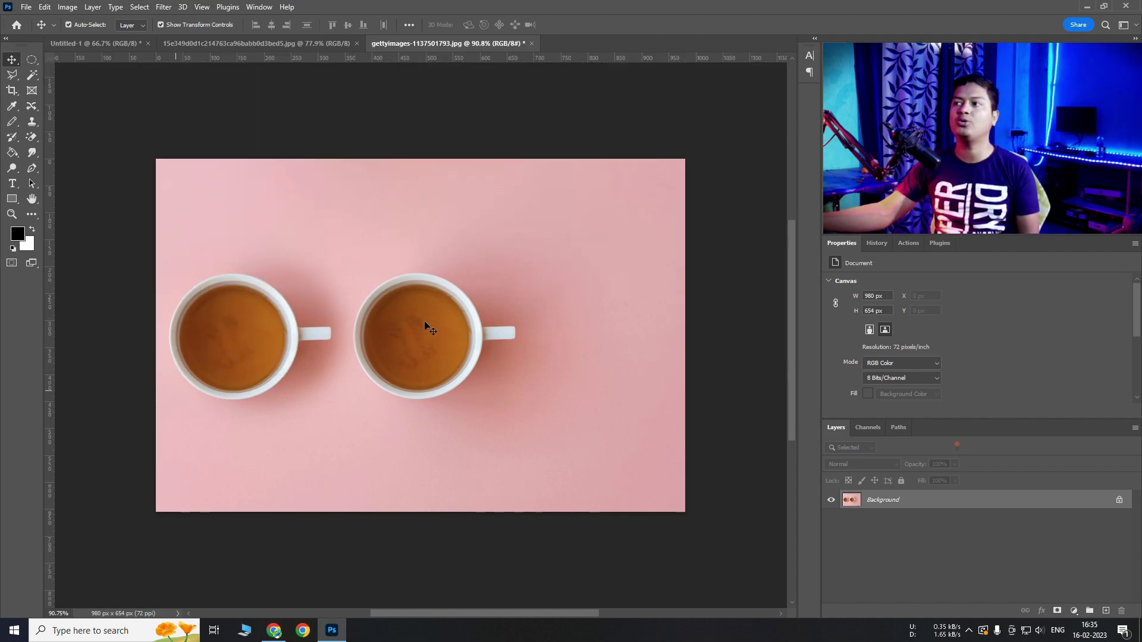
{"action": "left_click_drag", "start_coordinate": [48, 331], "coordinate": [298, 325]}
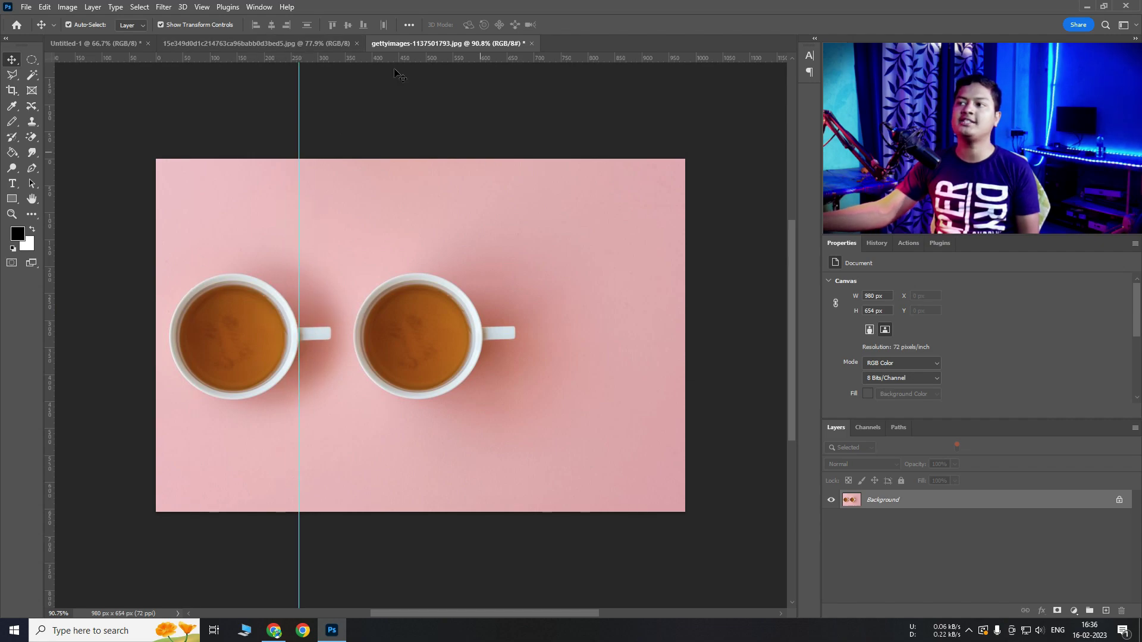
{"action": "left_click_drag", "start_coordinate": [299, 244], "coordinate": [7, 300]}
Step: Look over the screen mode and guide options, and set the image's zoom to 100%
{"action": "left_click", "coordinate": [202, 7]}
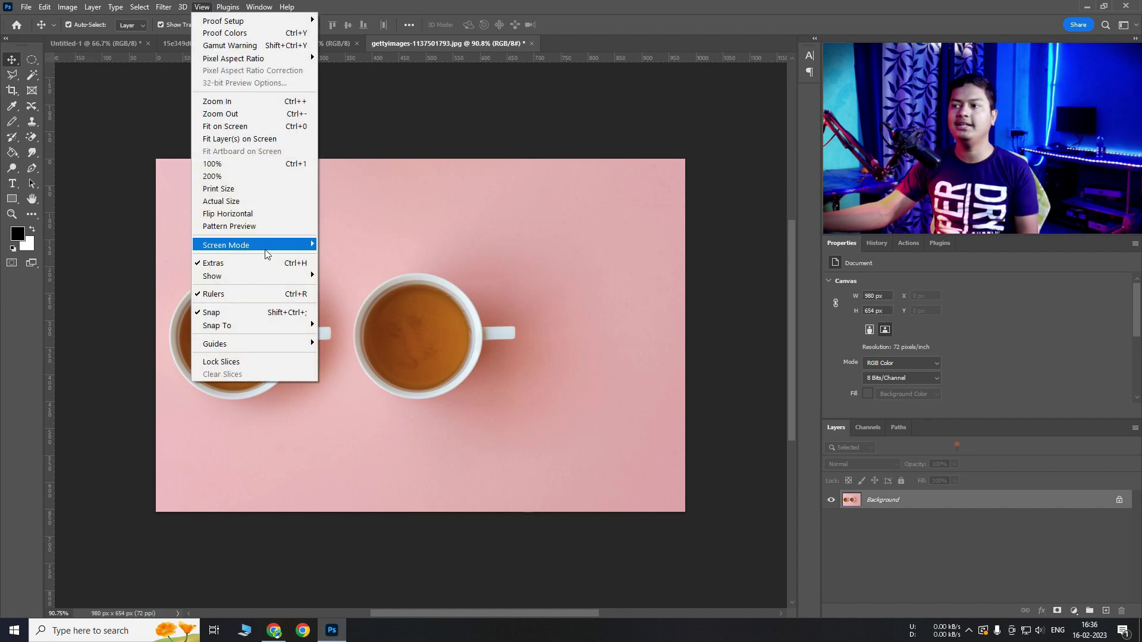
{"action": "mouse_move", "coordinate": [287, 344]}
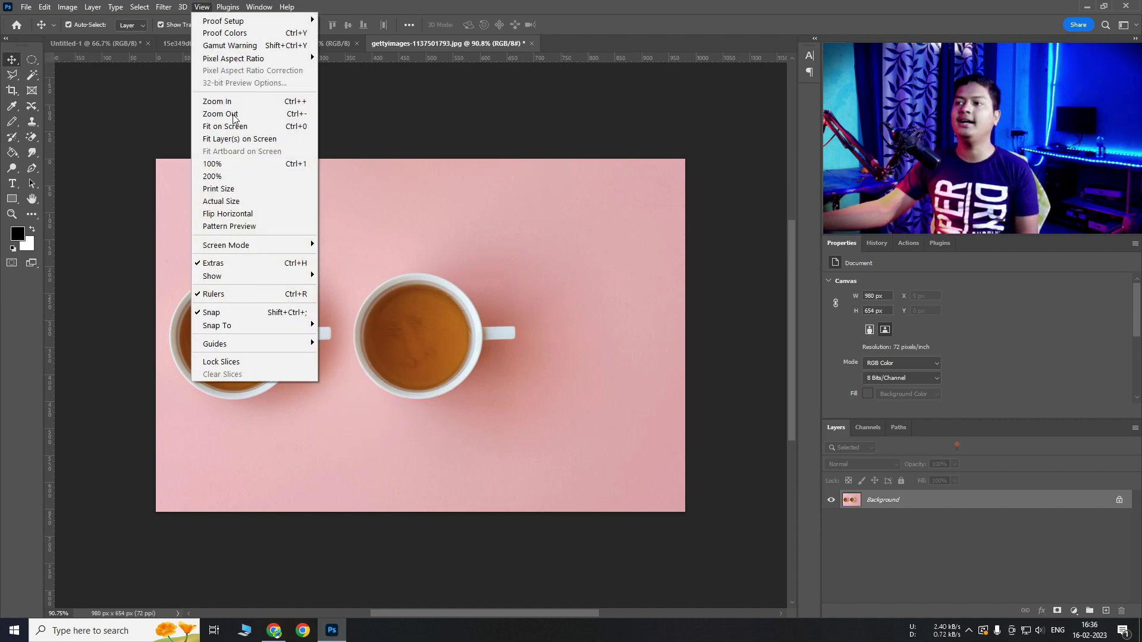
{"action": "left_click", "coordinate": [244, 164]}
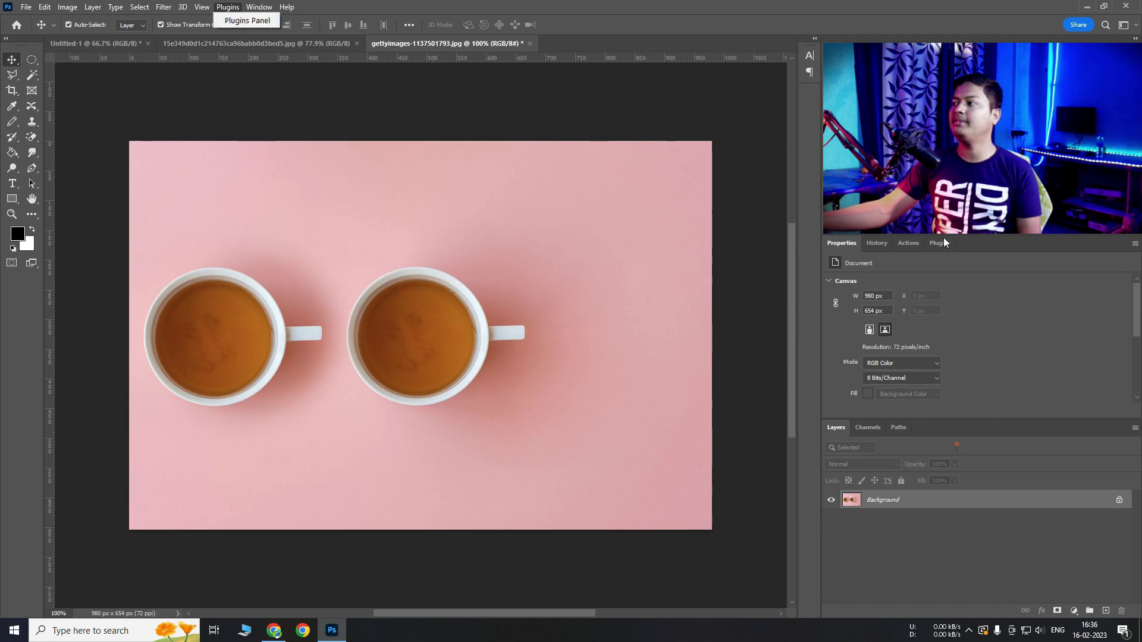
Step: Bring up the Plugins panel, and look at its panel options without closing it
{"action": "left_click", "coordinate": [247, 20]}
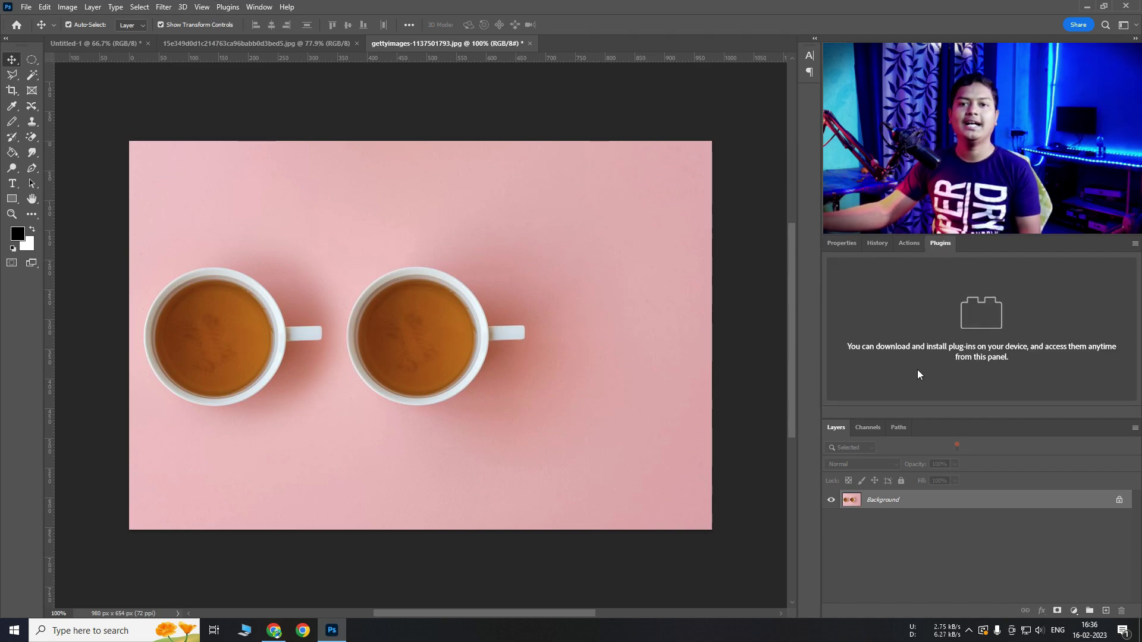
{"action": "left_click", "coordinate": [1136, 243]}
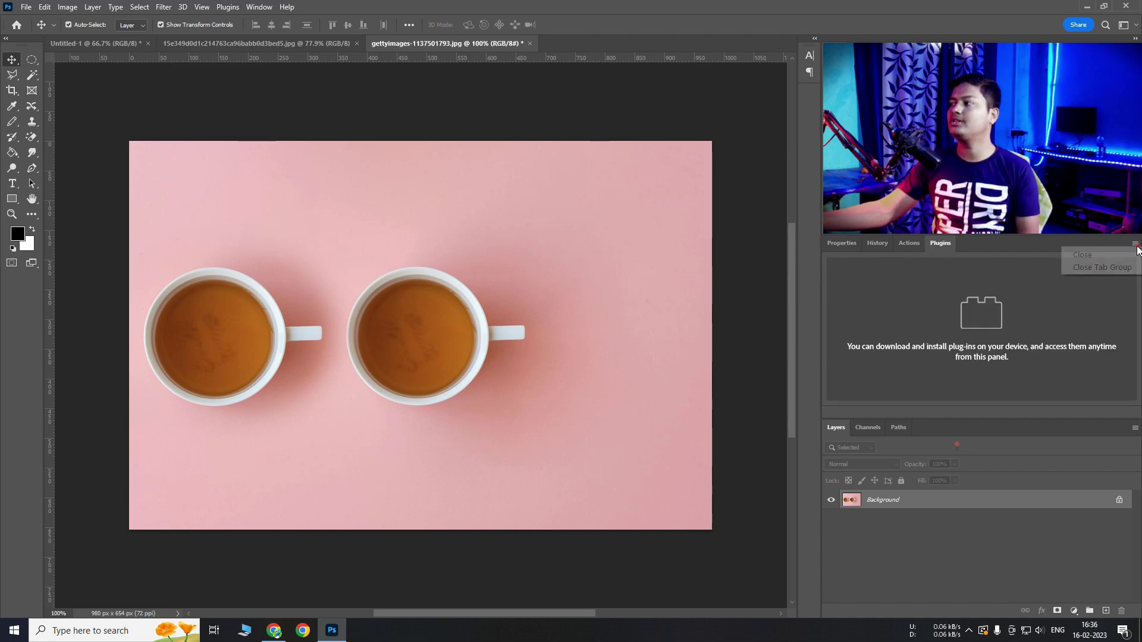
{"action": "left_click", "coordinate": [1086, 288]}
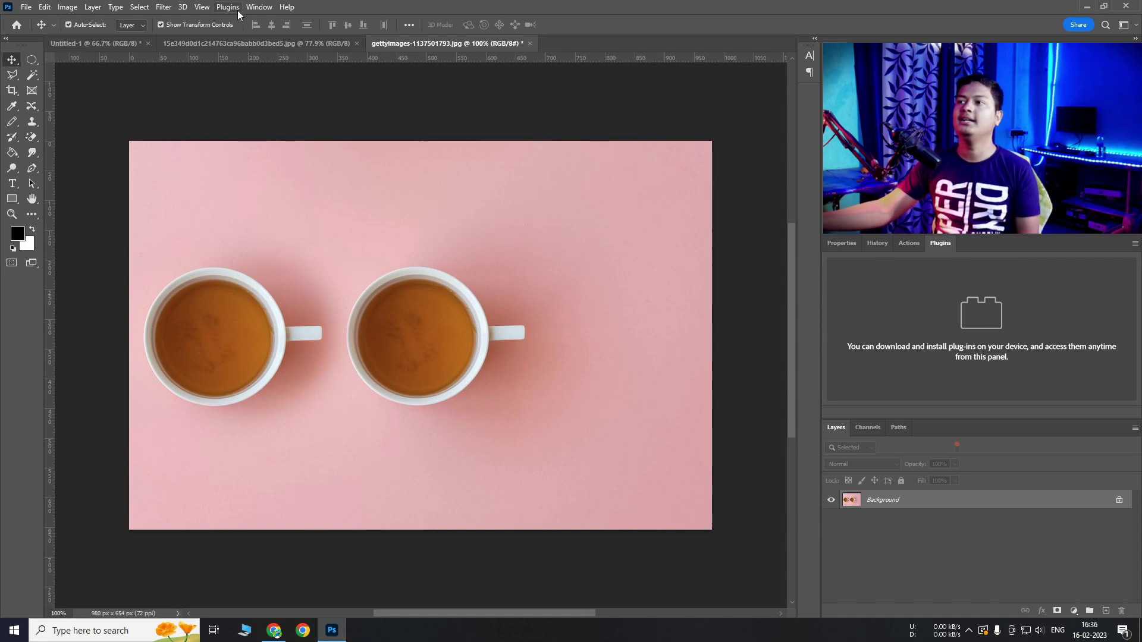
Step: Look over the Arrange and Workspace options and the list of panels that can be shown or hidden
{"action": "left_click", "coordinate": [254, 8]}
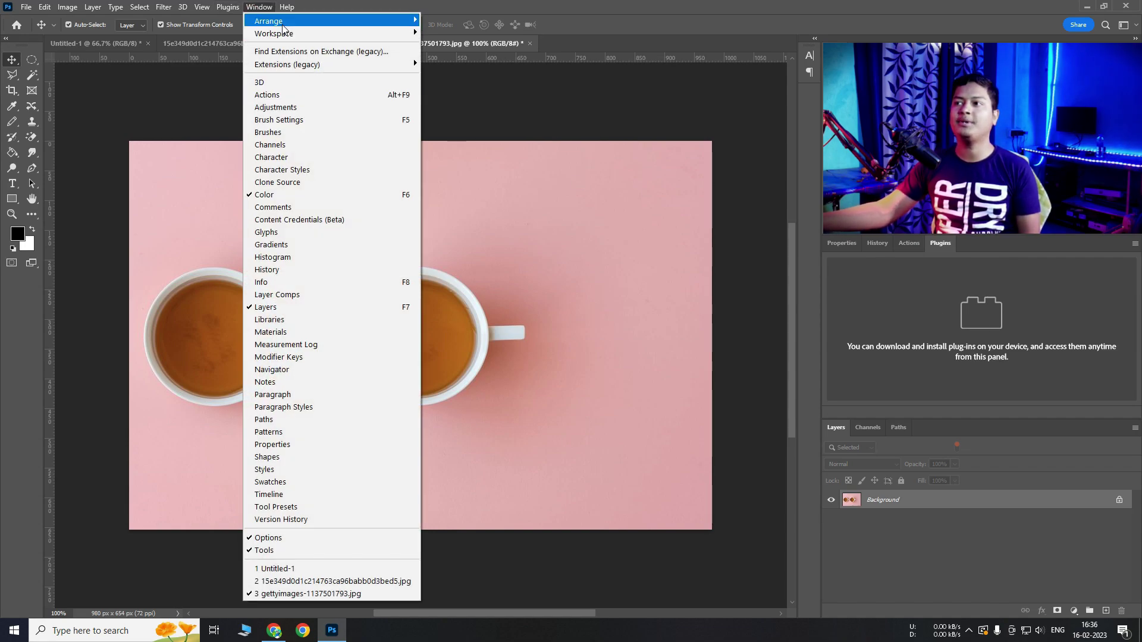
{"action": "mouse_move", "coordinate": [288, 35]}
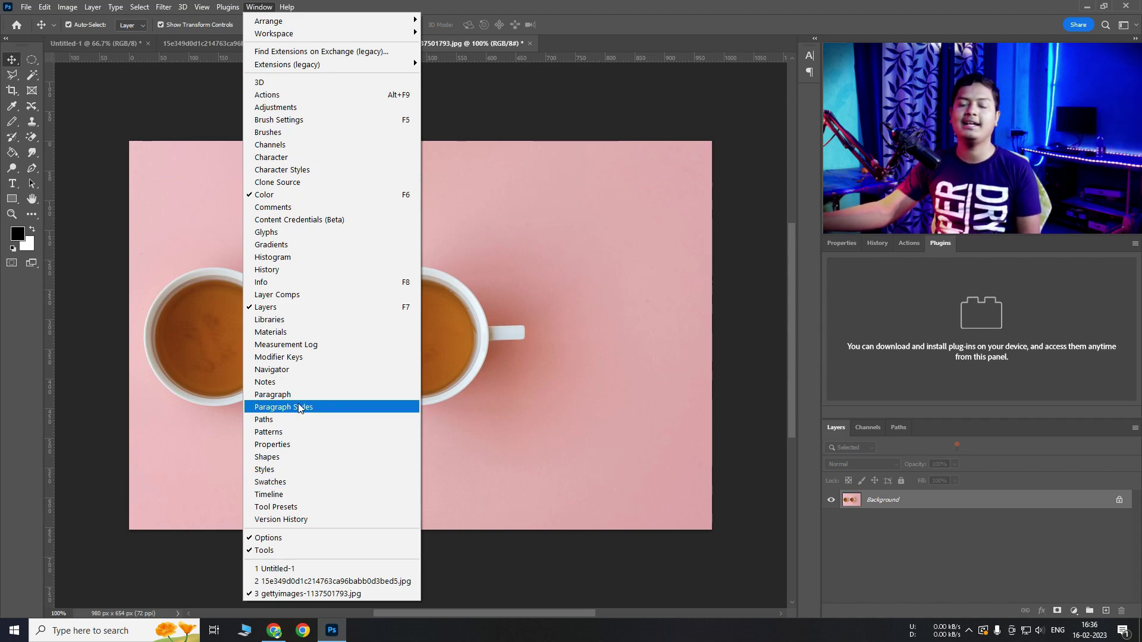
{"action": "left_click", "coordinate": [275, 233]}
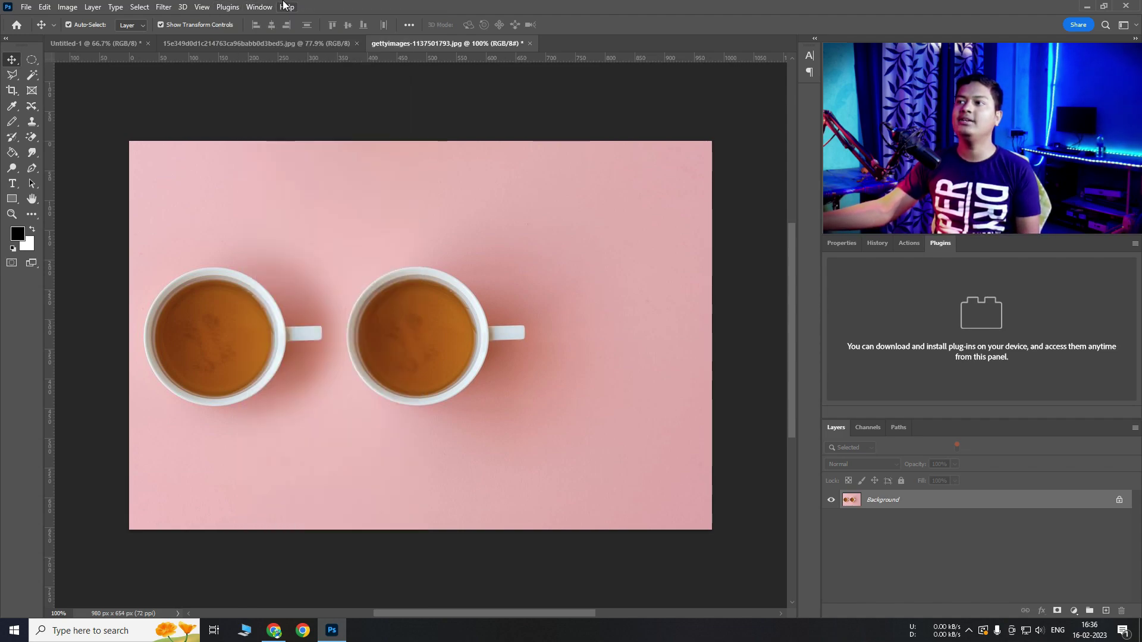
Step: Run the GPU compatibility check, read and close its report, and look at the list of available panels once more
{"action": "left_click", "coordinate": [285, 7]}
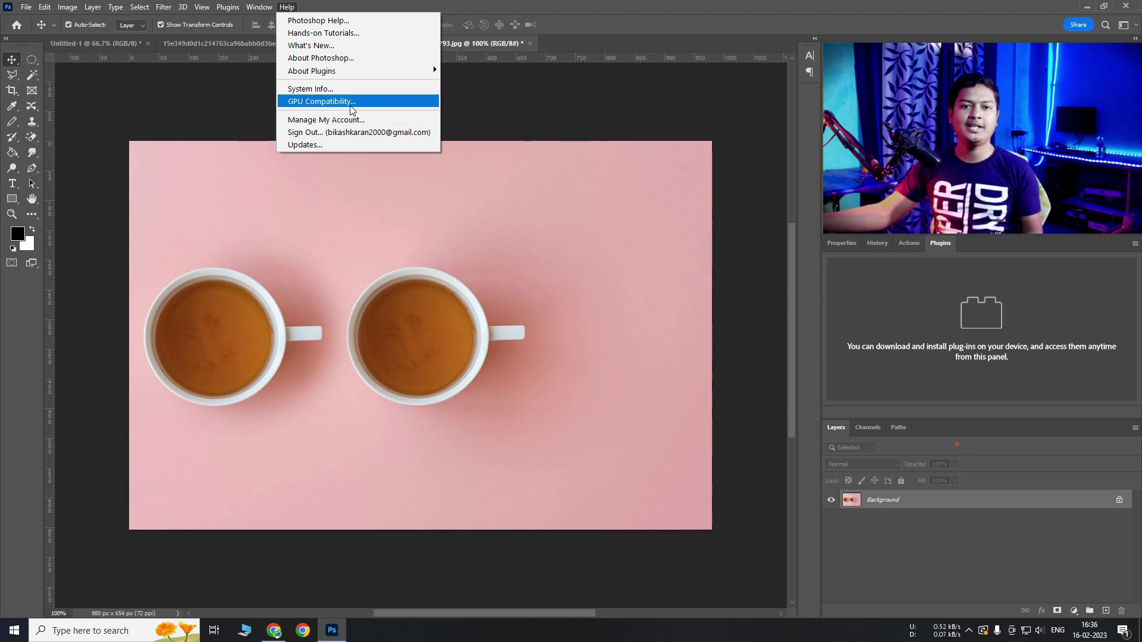
{"action": "left_click", "coordinate": [307, 103]}
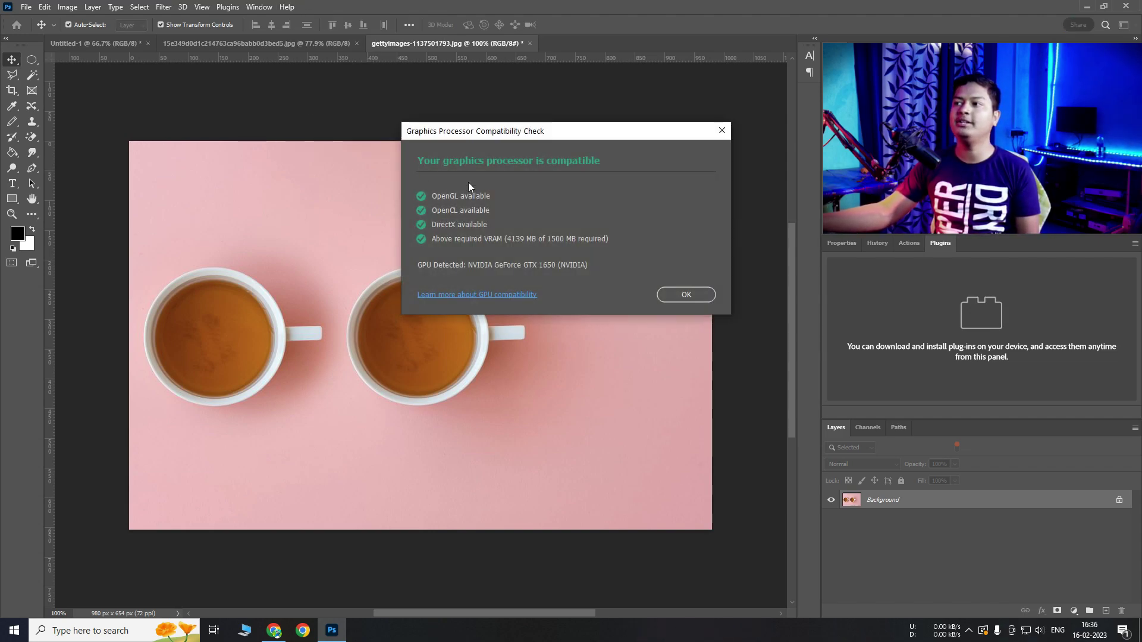
{"action": "left_click_drag", "start_coordinate": [543, 131], "coordinate": [385, 124]}
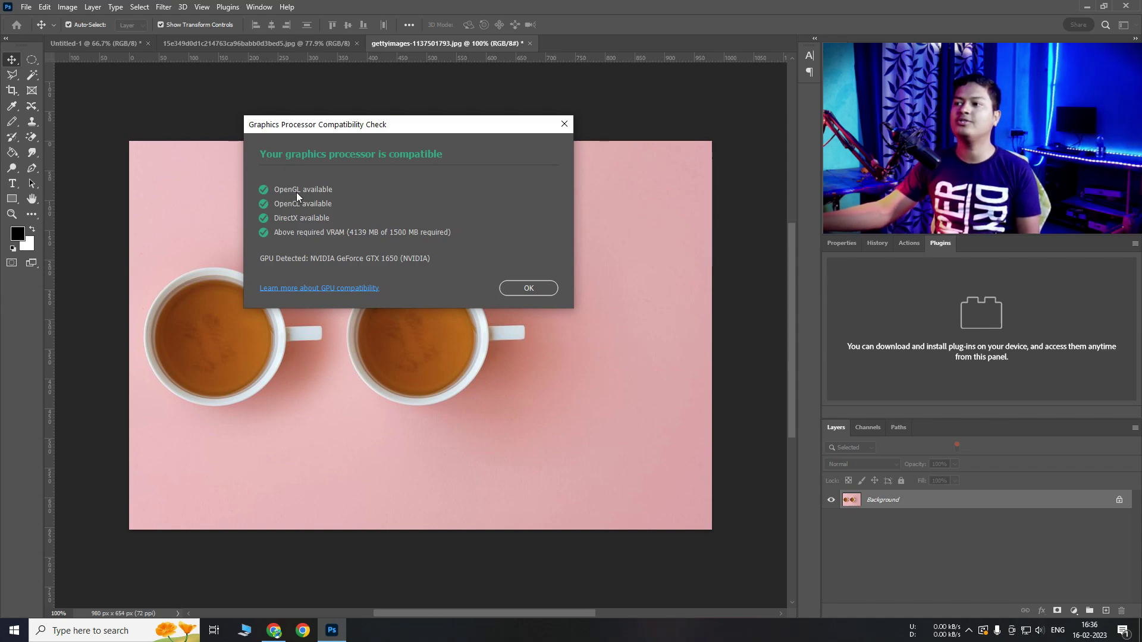
{"action": "left_click", "coordinate": [509, 285]}
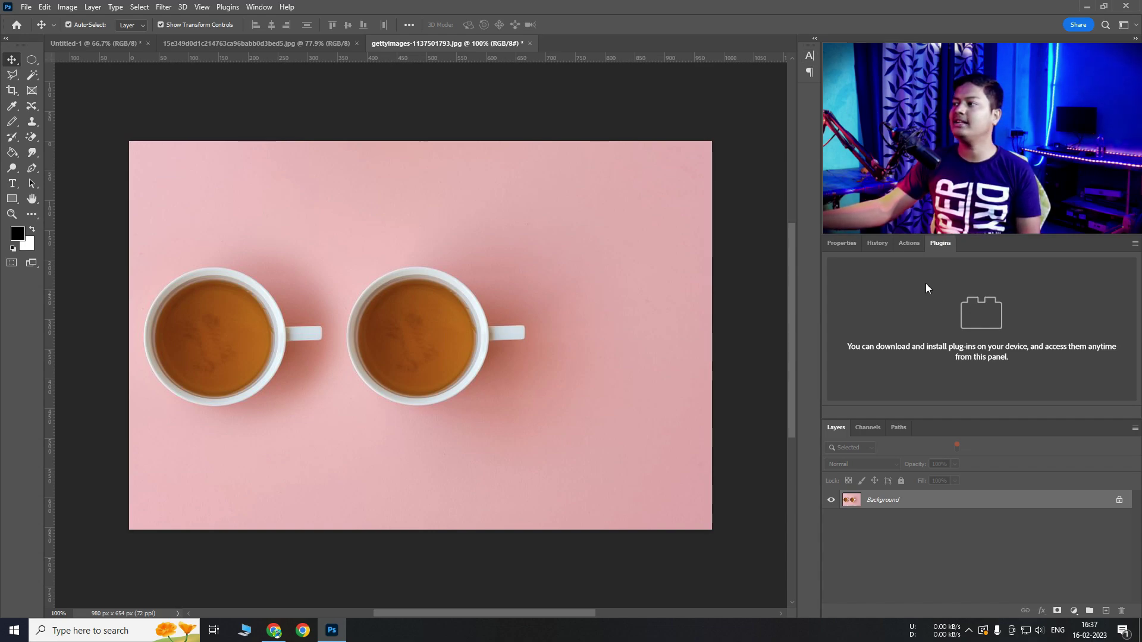
{"action": "left_click", "coordinate": [257, 7]}
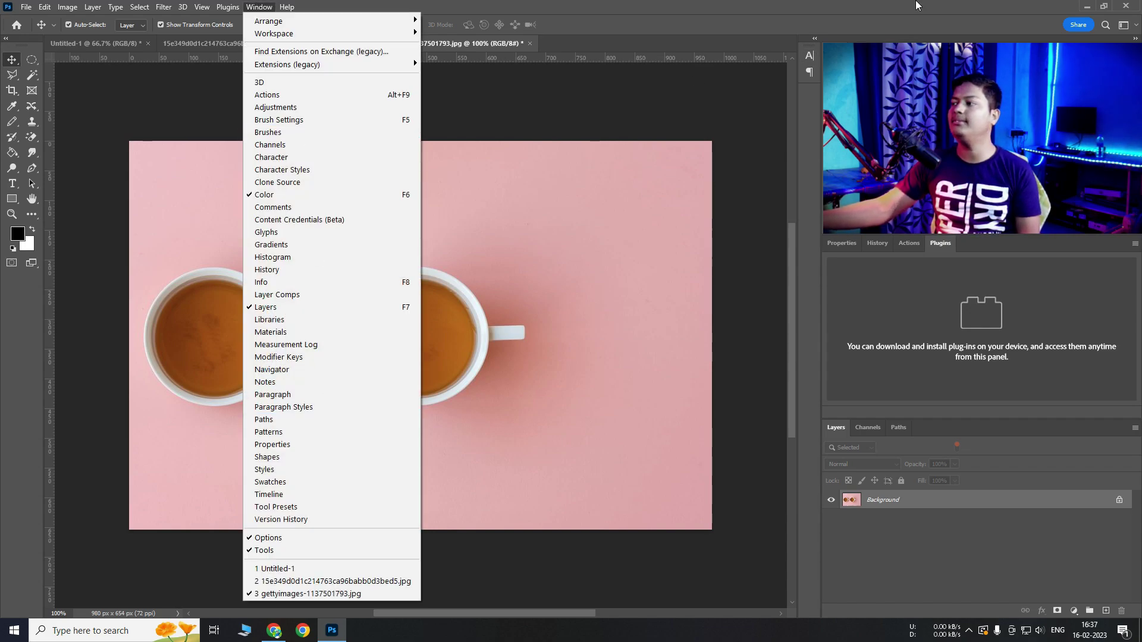
{"action": "left_click", "coordinate": [916, 5]}
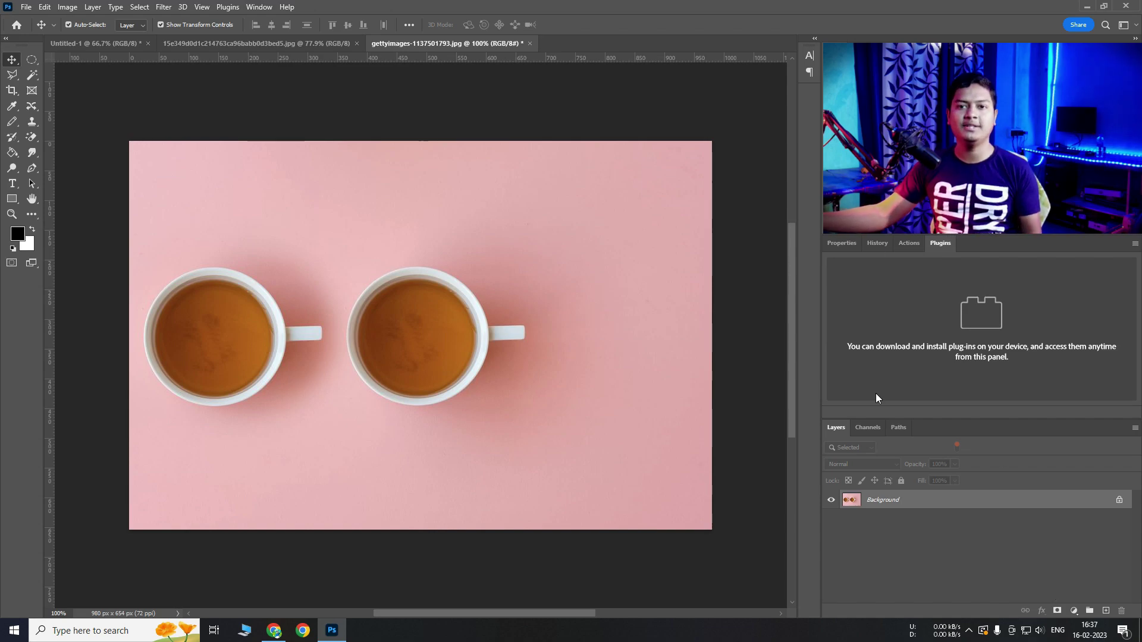